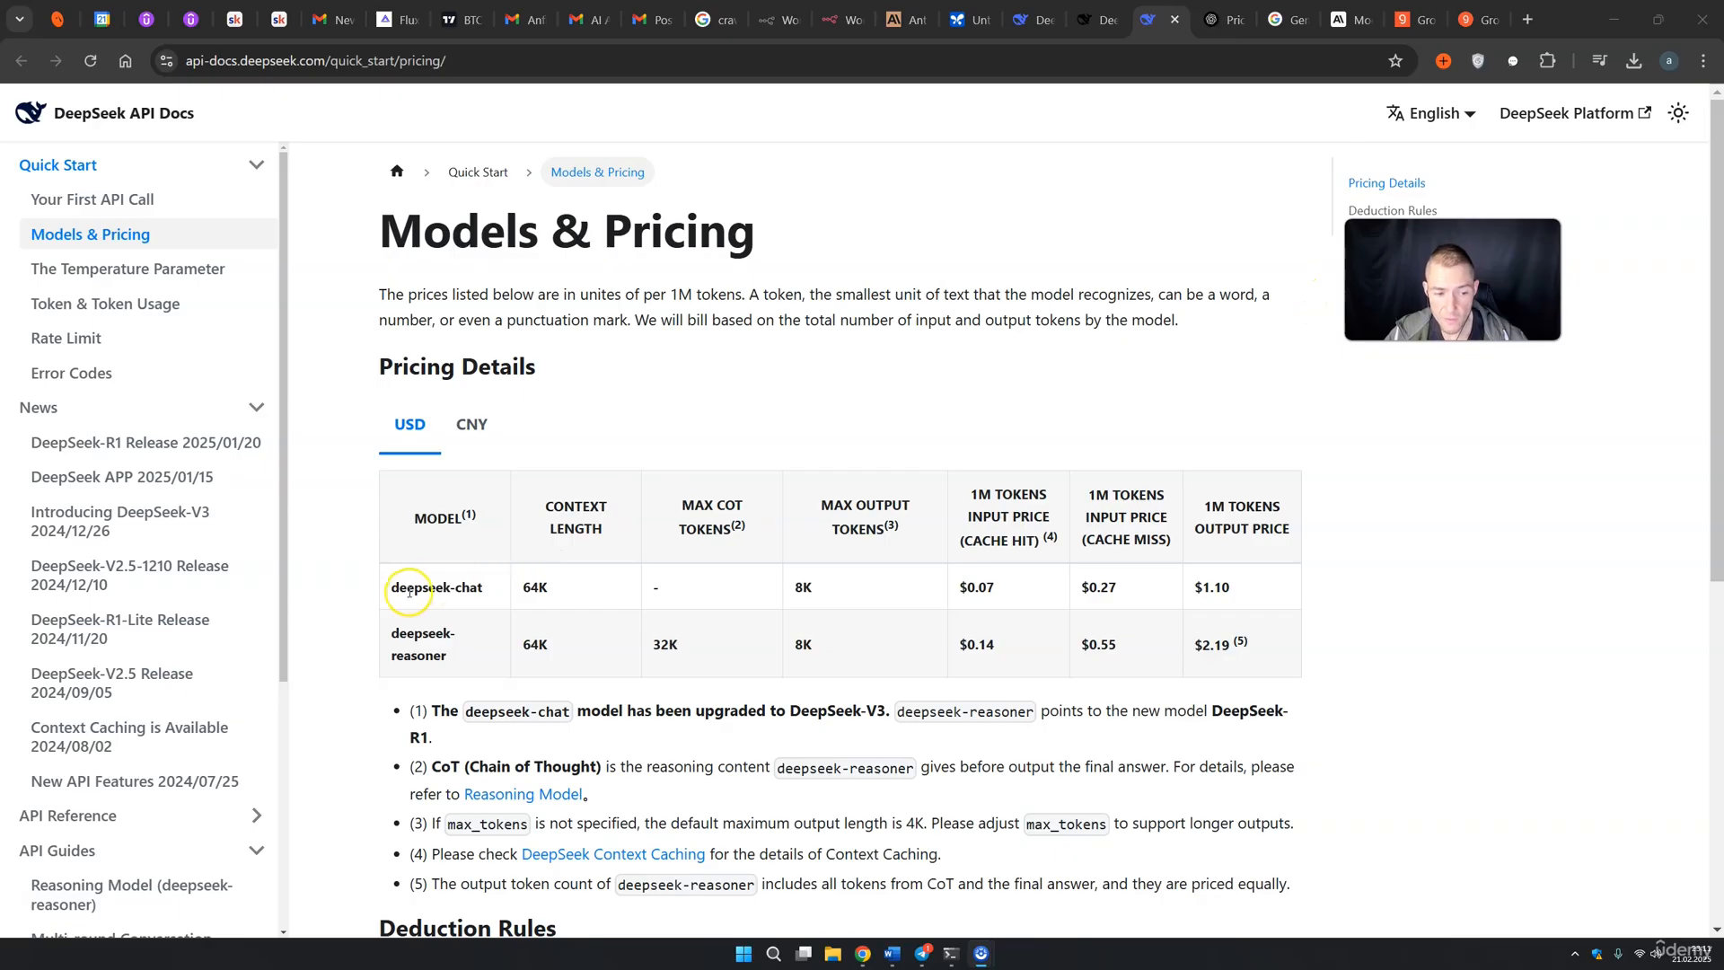
Step: Review the cache-miss input price and the output price of deepseek-chat in DeepSeek's USD pricing table
{"action": "left_click_drag", "start_coordinate": [399, 589], "coordinate": [480, 587]}
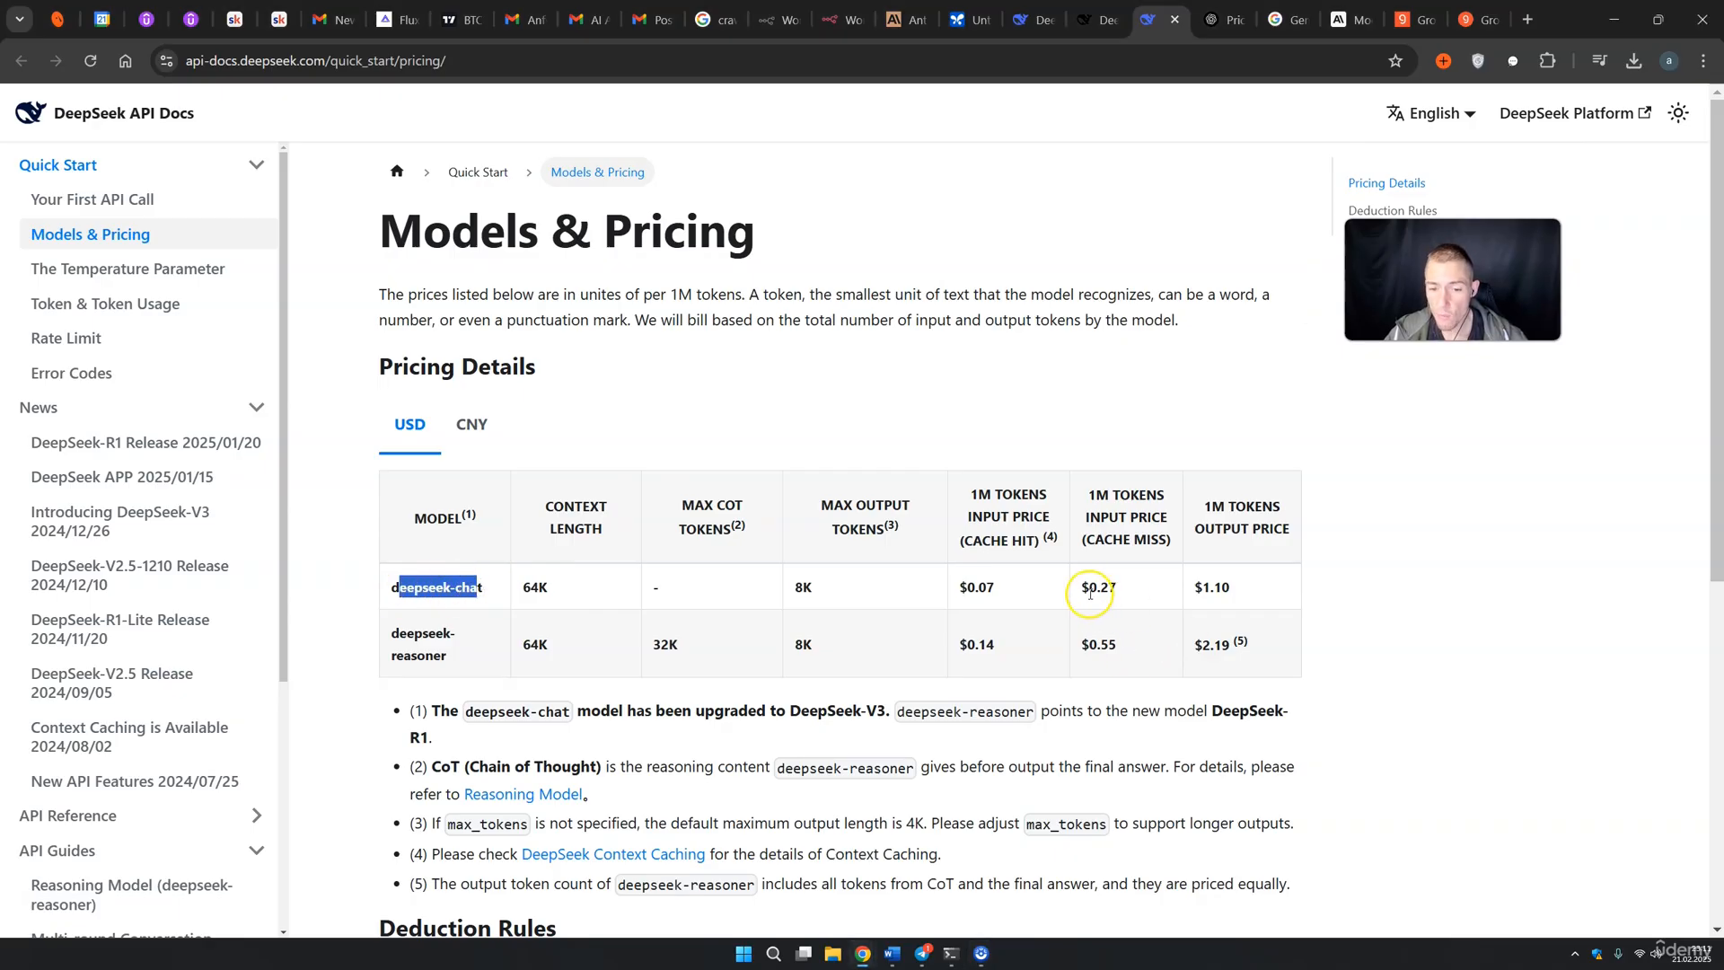
{"action": "left_click_drag", "start_coordinate": [1078, 587], "coordinate": [1122, 591]}
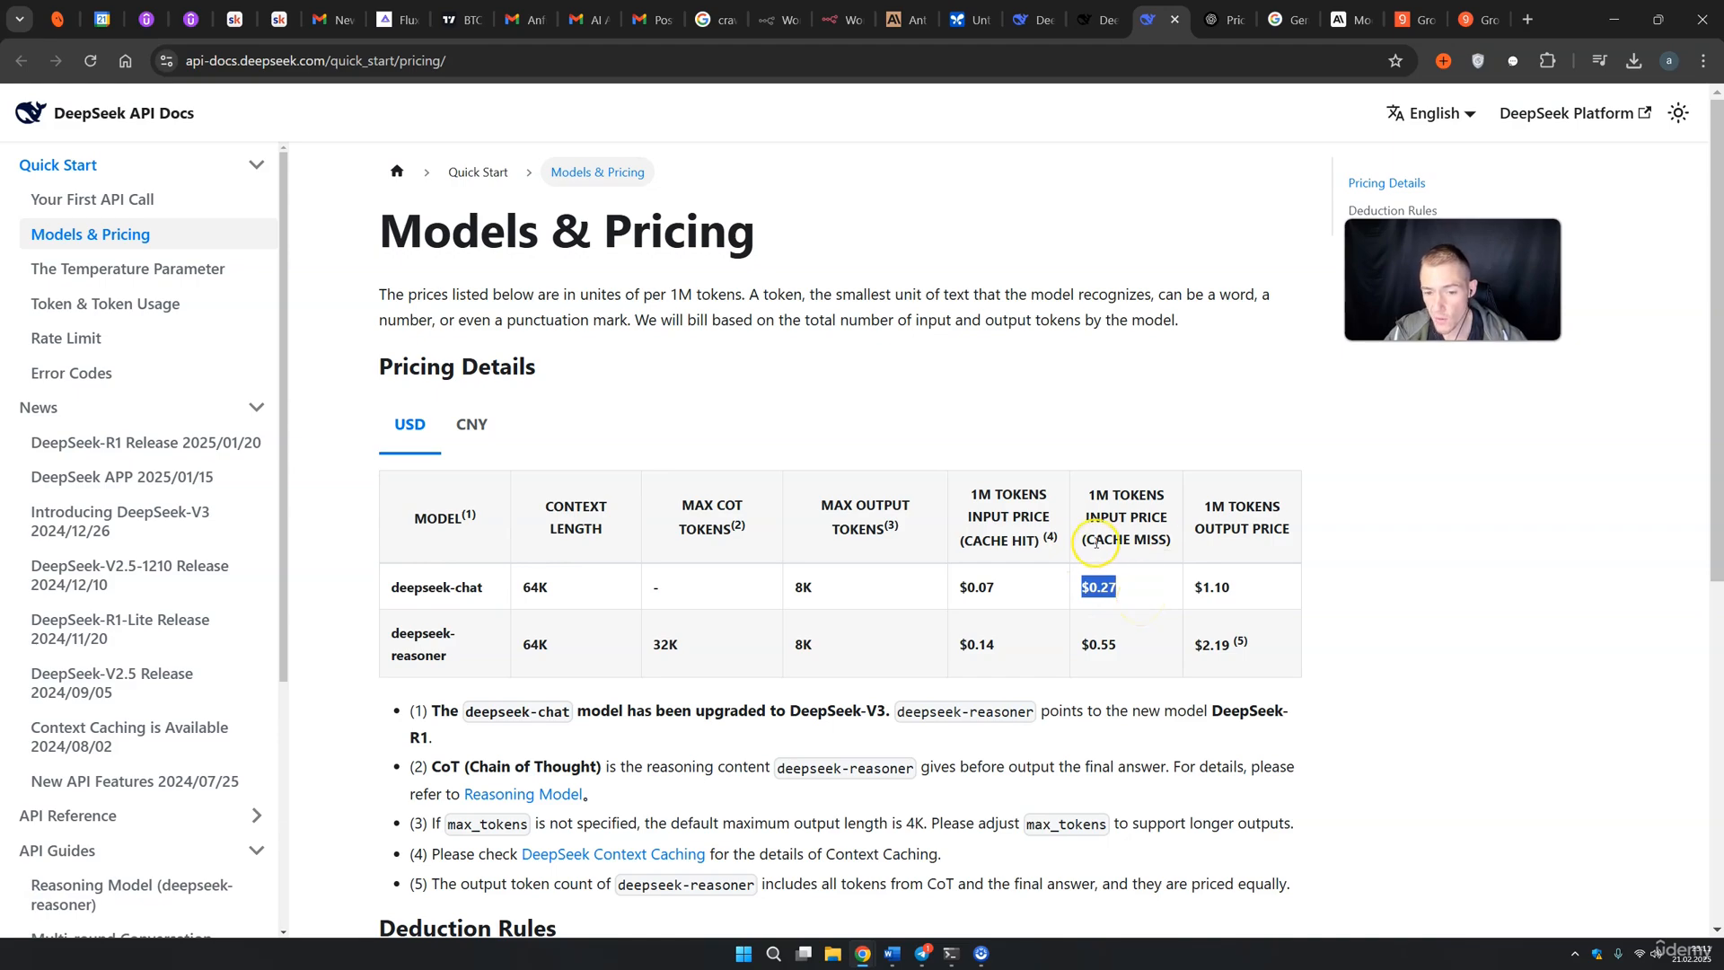
{"action": "left_click", "coordinate": [1155, 537]}
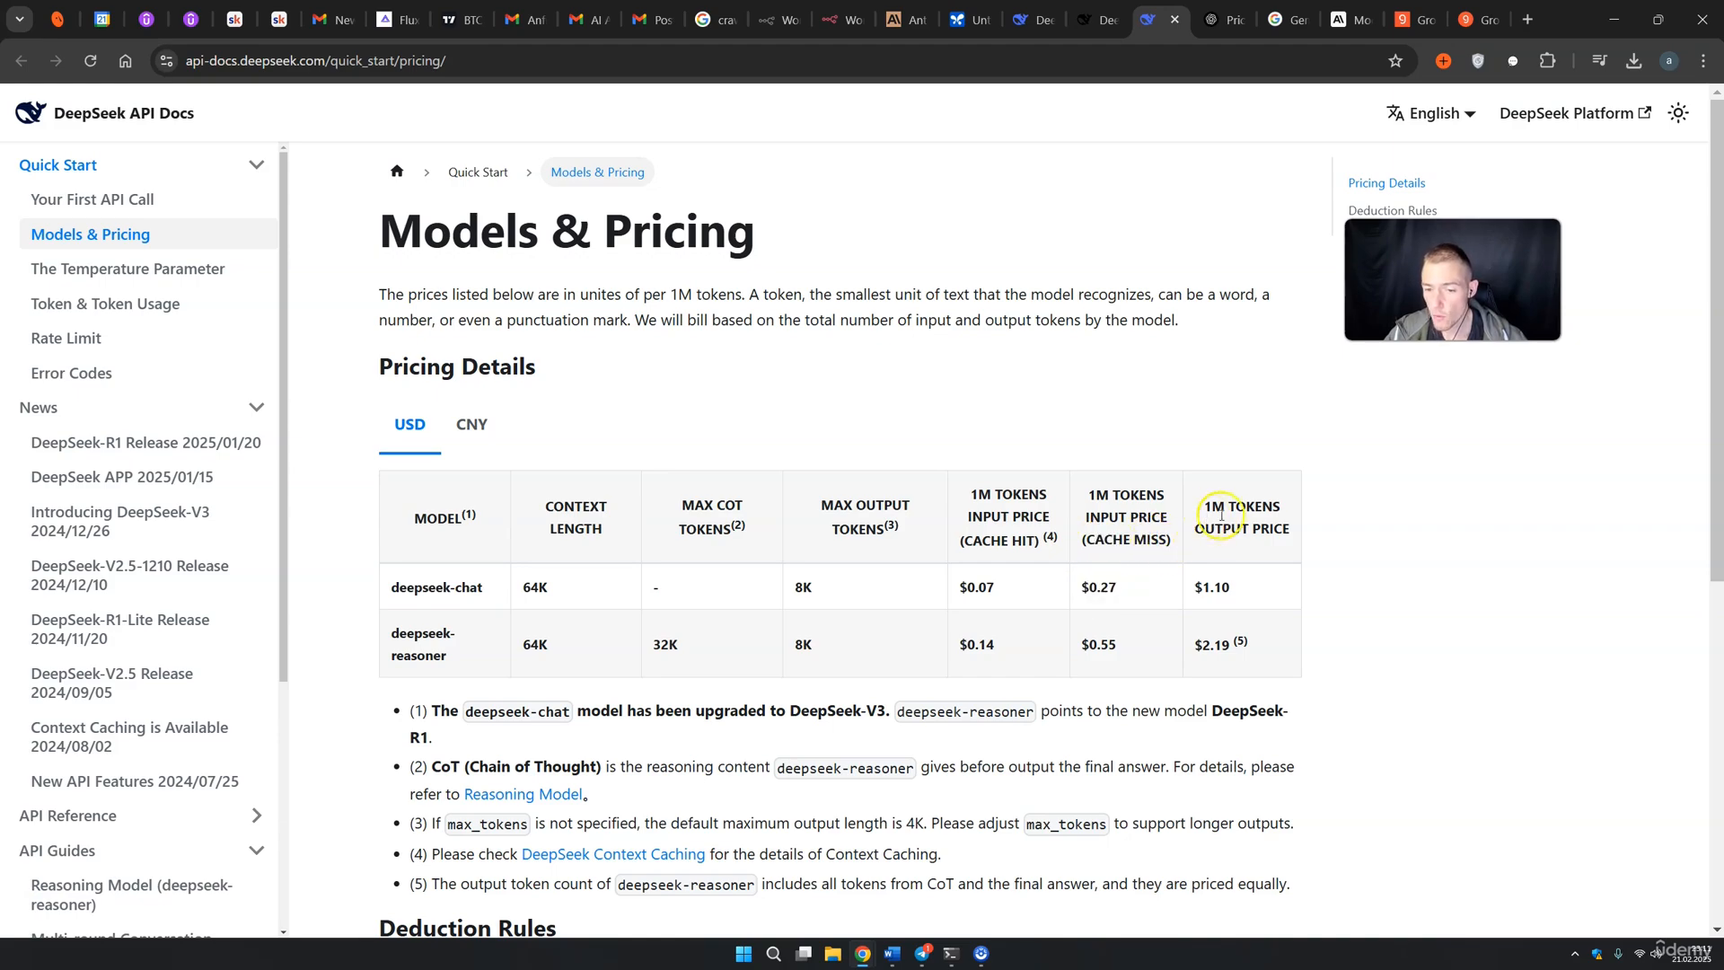
{"action": "left_click_drag", "start_coordinate": [1197, 530], "coordinate": [1291, 529]}
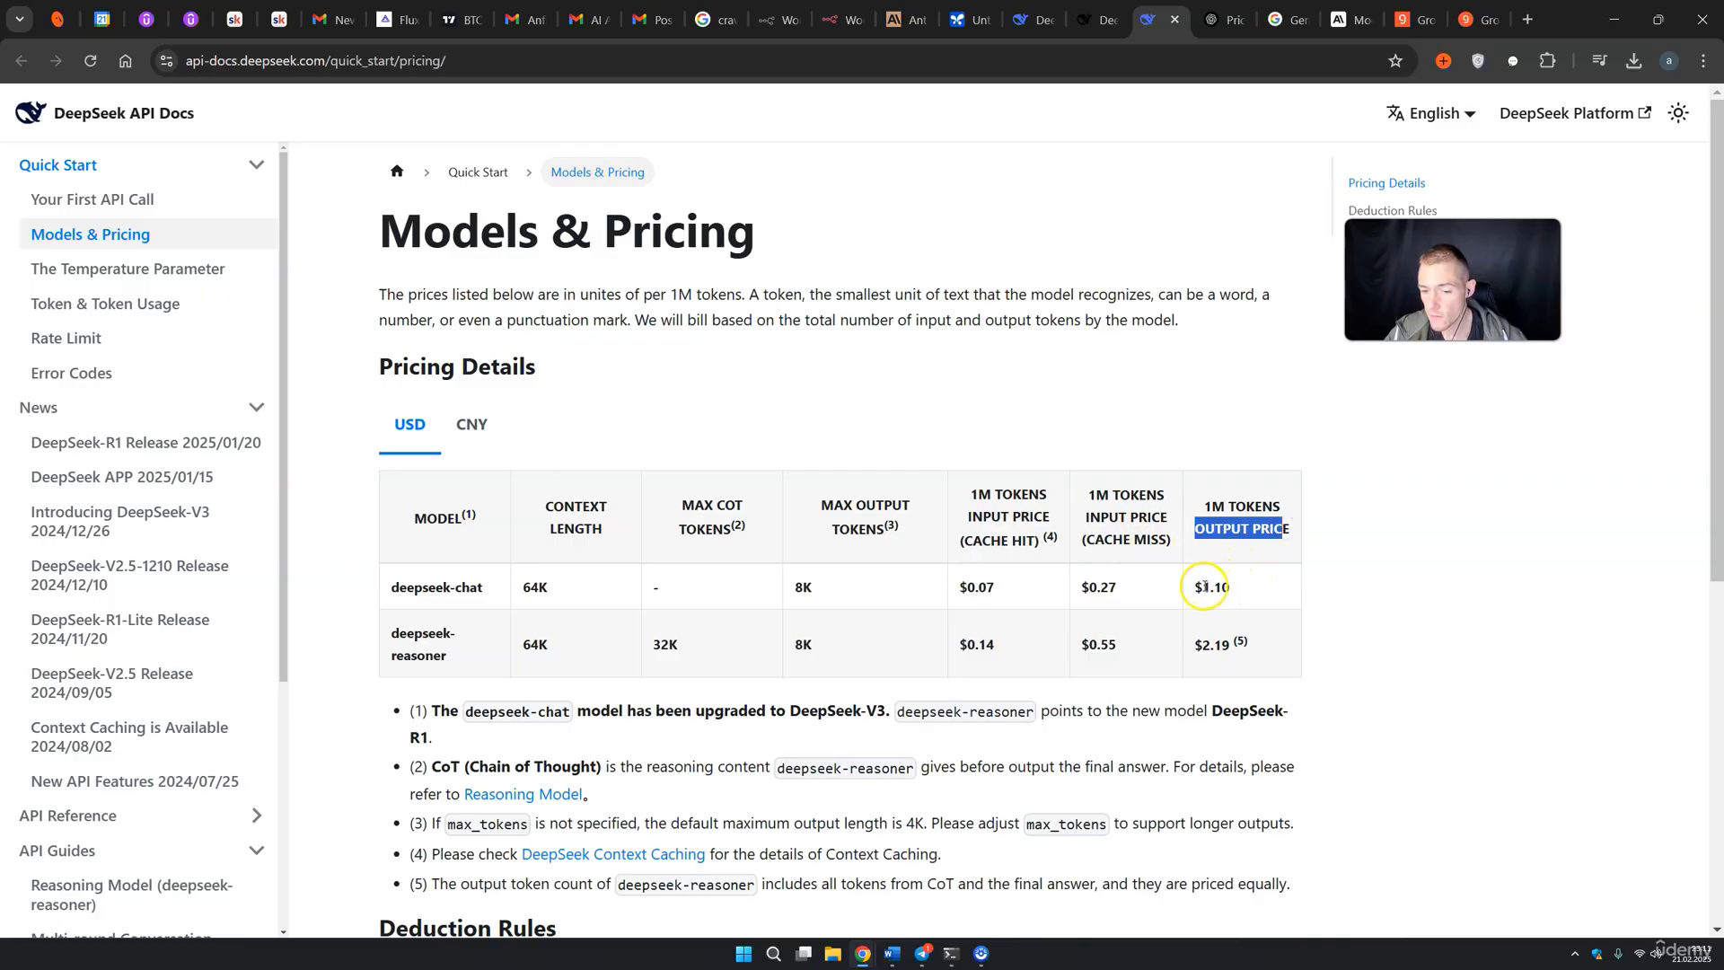
{"action": "left_click_drag", "start_coordinate": [1204, 586], "coordinate": [1233, 591]}
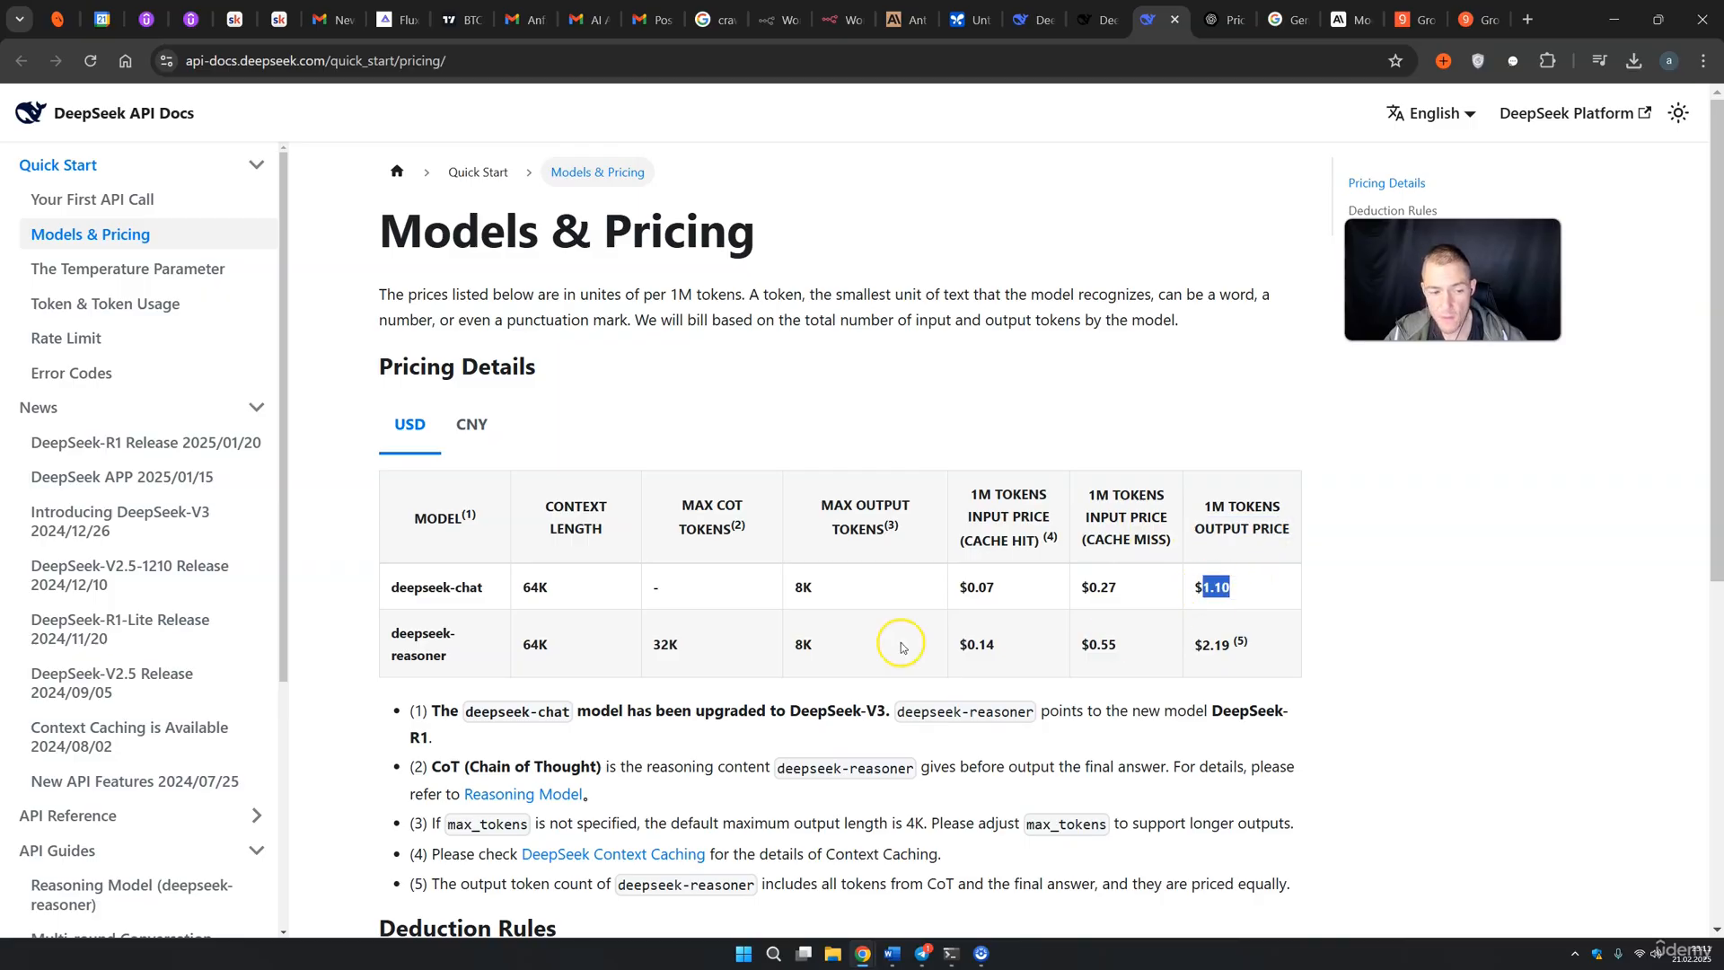
Step: Review the cache-miss input price and the output price of deepseek-reasoner in the same pricing table
{"action": "left_click_drag", "start_coordinate": [415, 633], "coordinate": [456, 662]}
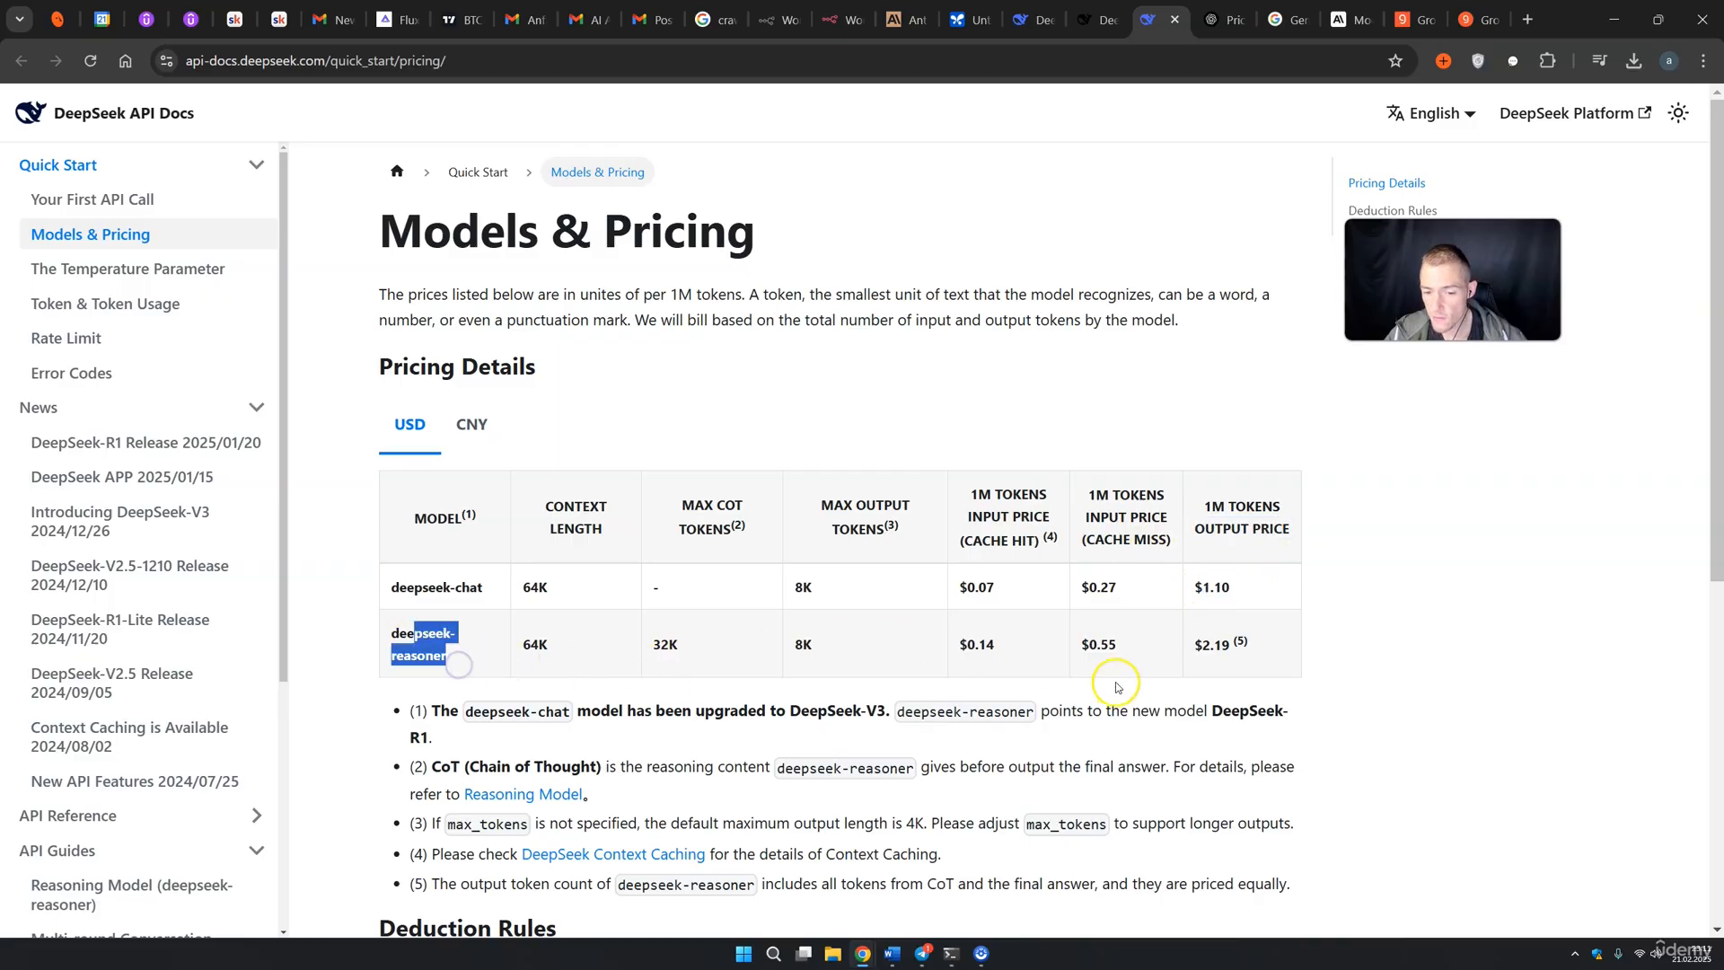
{"action": "left_click_drag", "start_coordinate": [1088, 644], "coordinate": [1117, 645]}
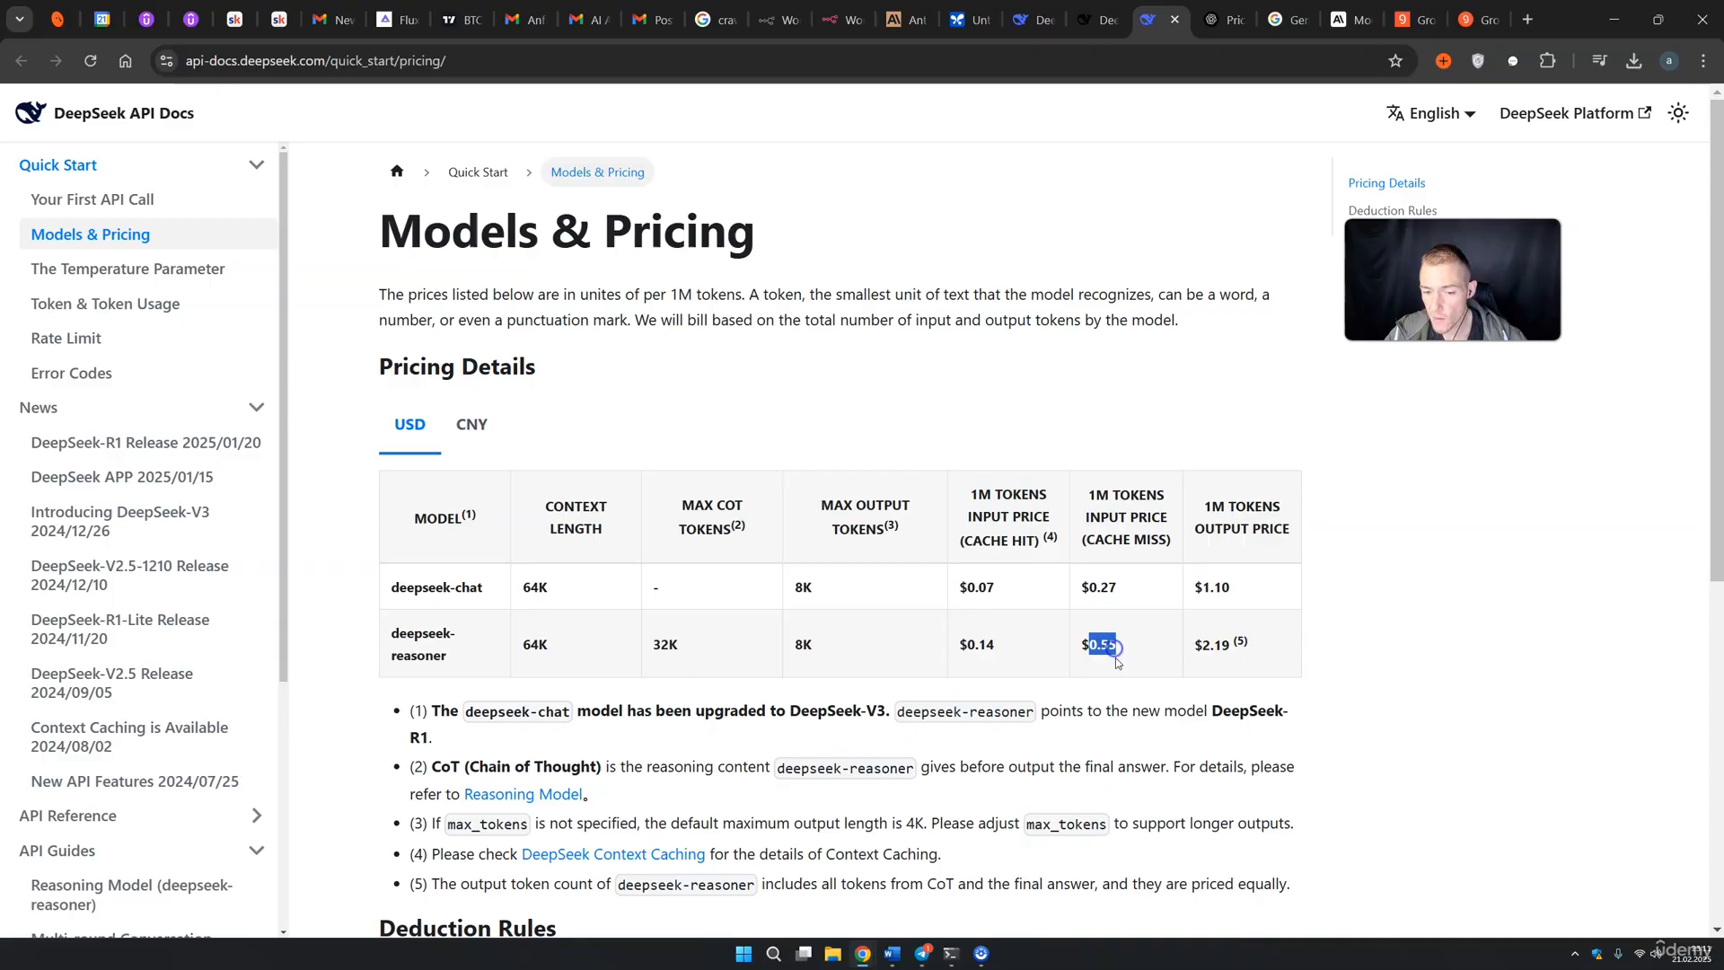
{"action": "left_click", "coordinate": [1195, 644]}
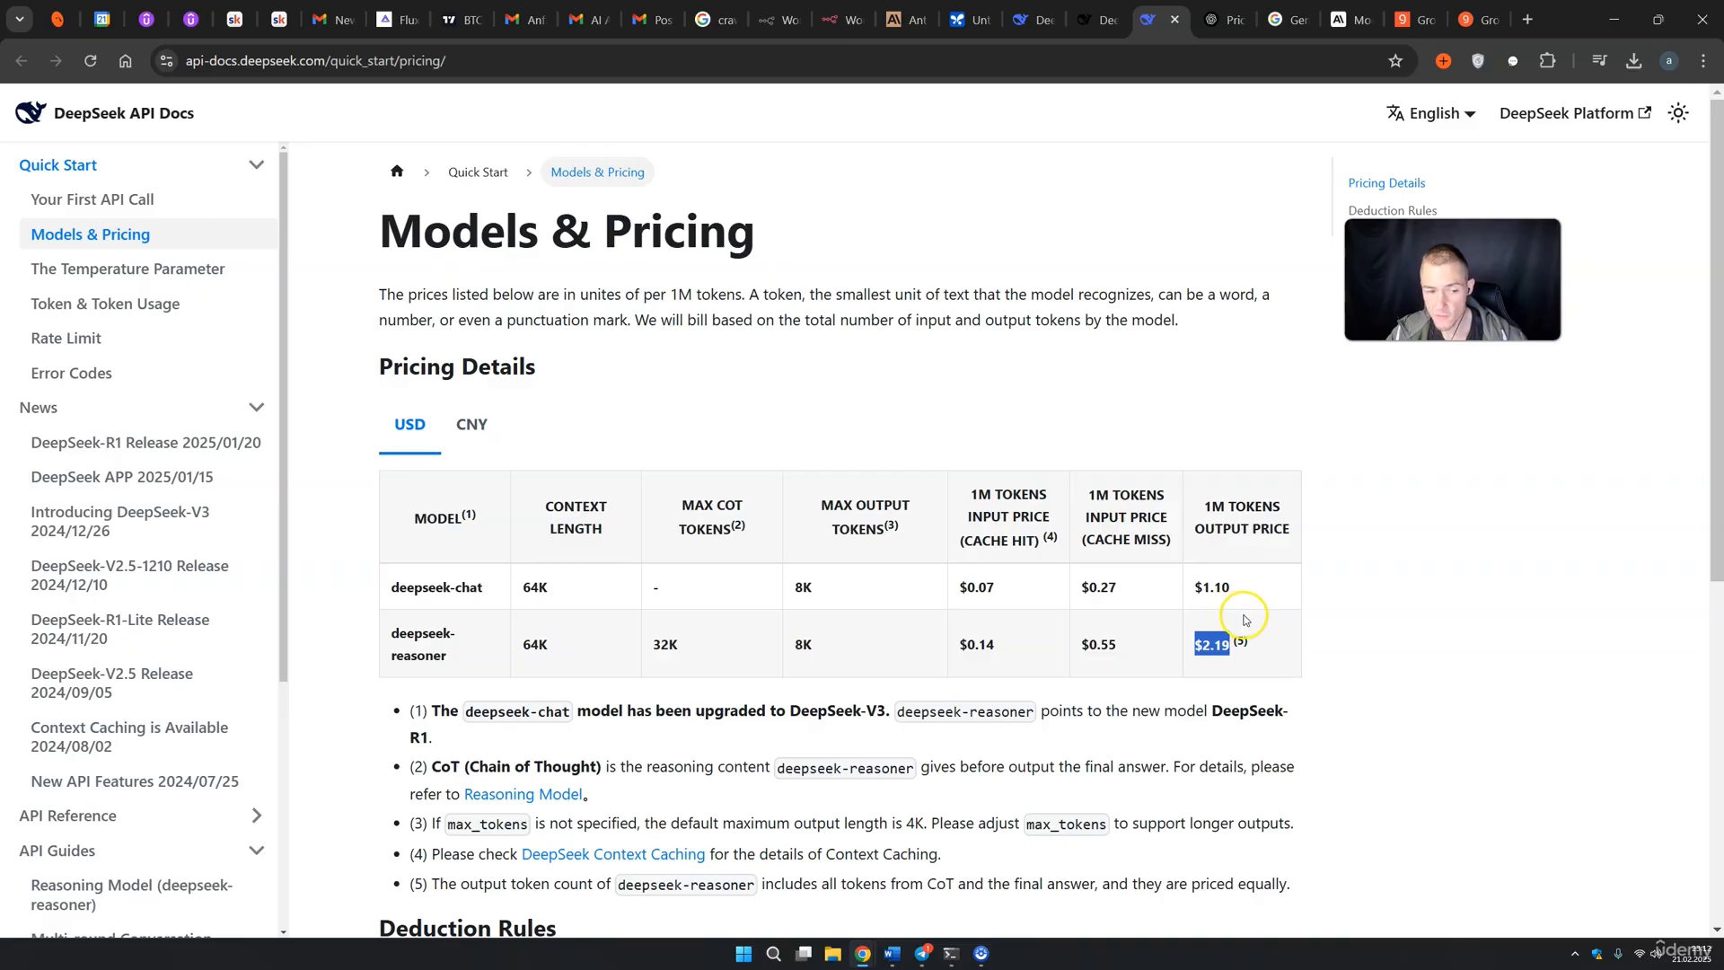
{"action": "left_click_drag", "start_coordinate": [437, 587], "coordinate": [575, 660]}
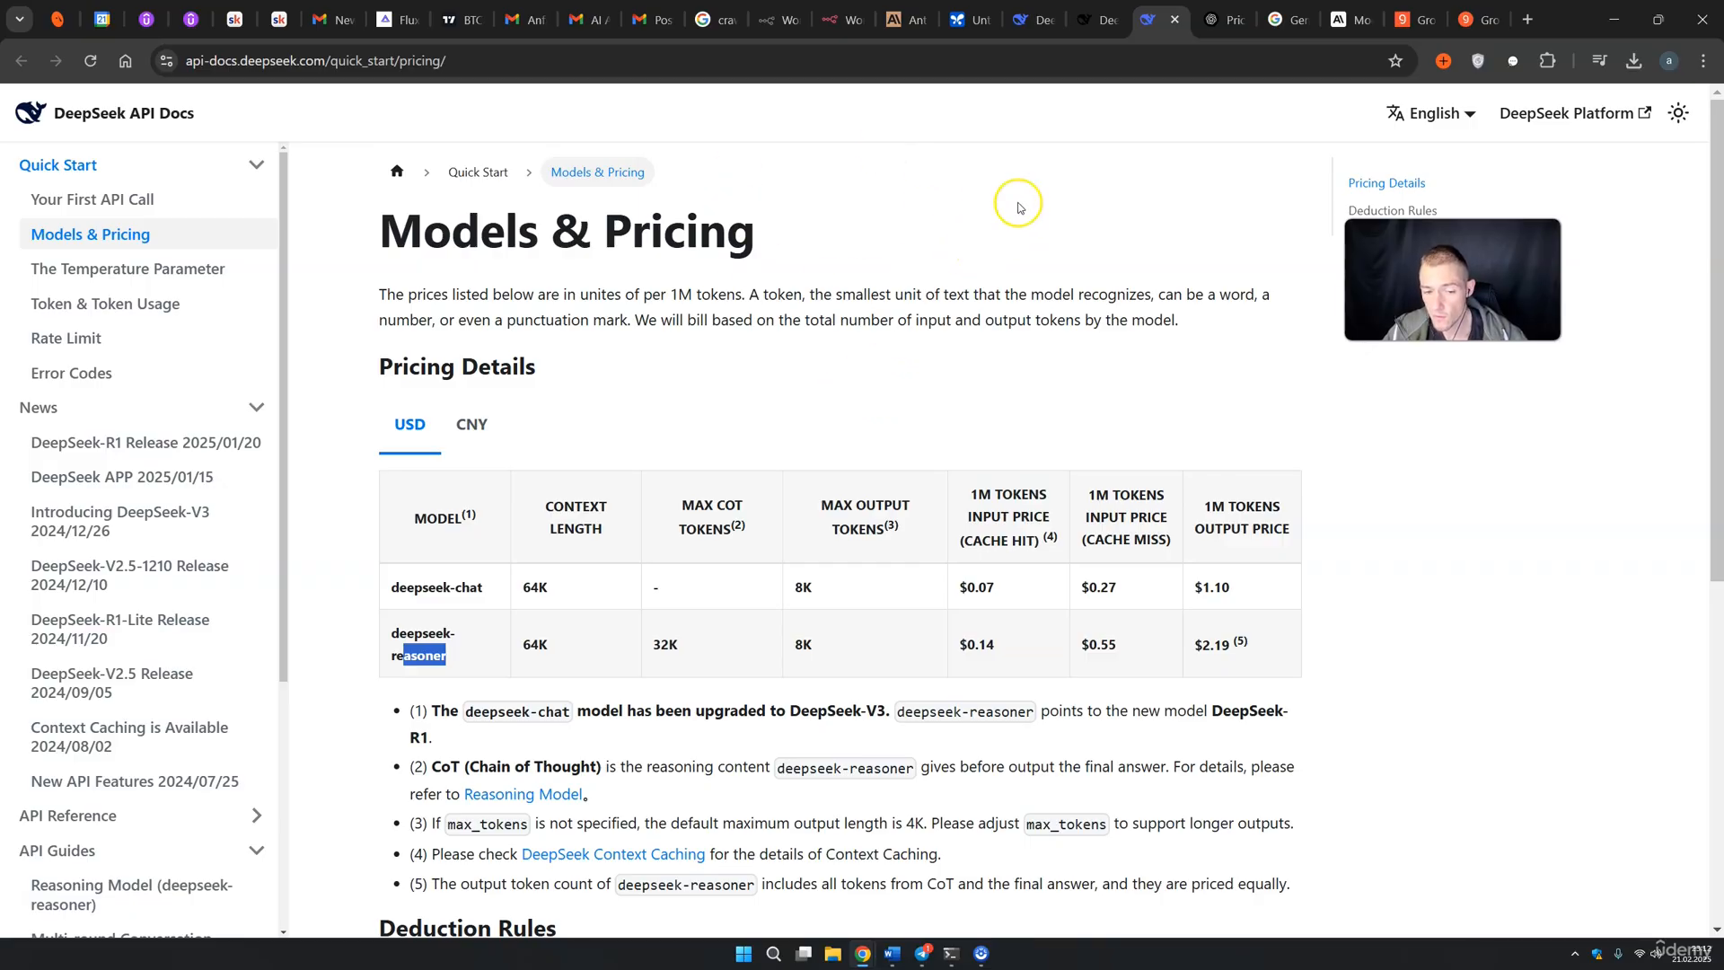
Step: Switch to the OpenAI API pricing page and examine the input and output prices per 1M tokens for OpenAI o1
{"action": "left_click", "coordinate": [1203, 19]}
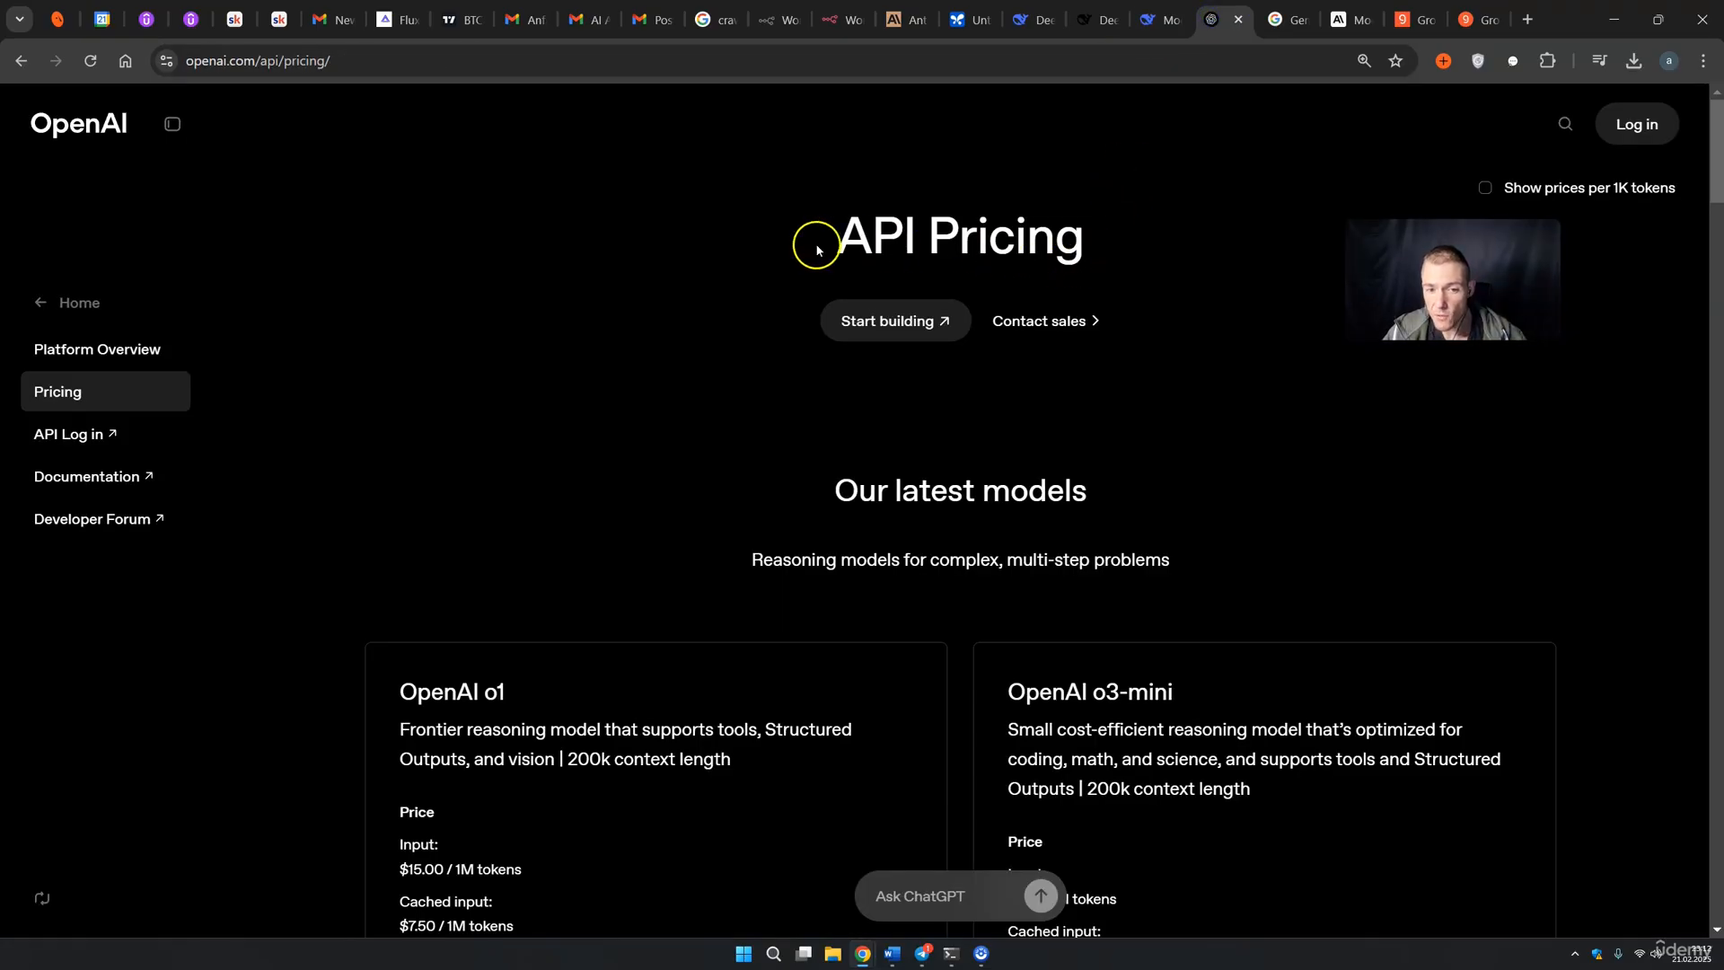
{"action": "left_click_drag", "start_coordinate": [817, 250], "coordinate": [1064, 239]}
{"action": "scroll", "coordinate": [528, 332], "scroll_direction": "down", "scroll_amount": 3}
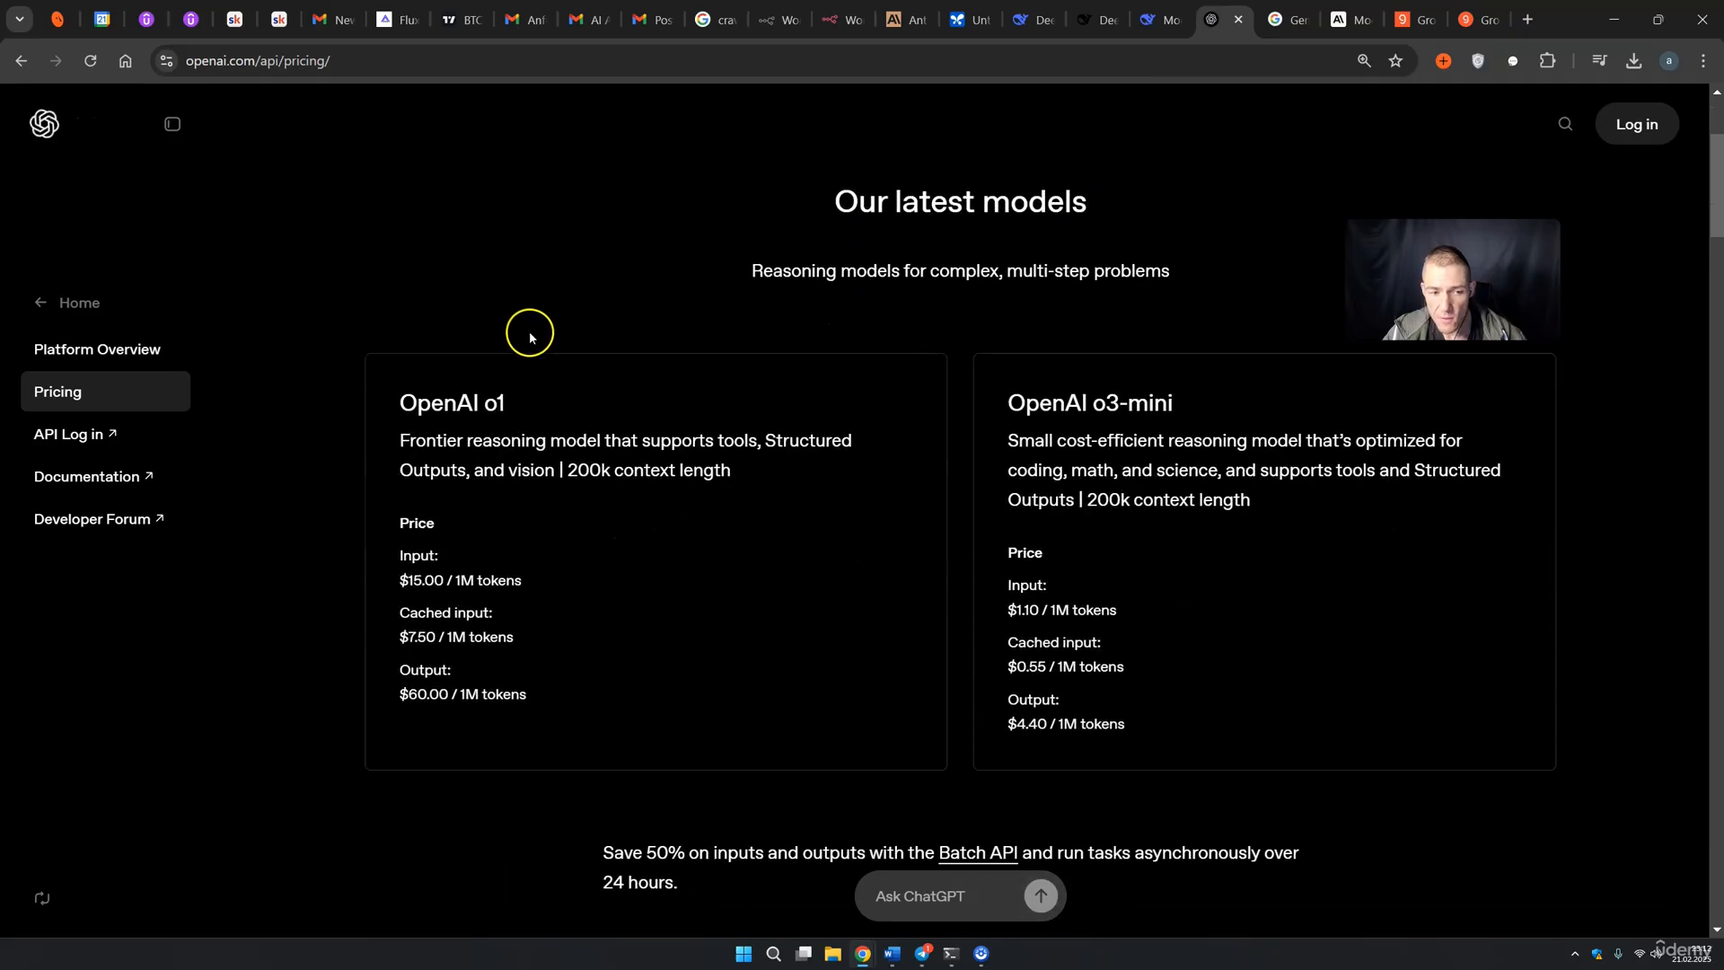
{"action": "left_click_drag", "start_coordinate": [411, 400], "coordinate": [505, 402]}
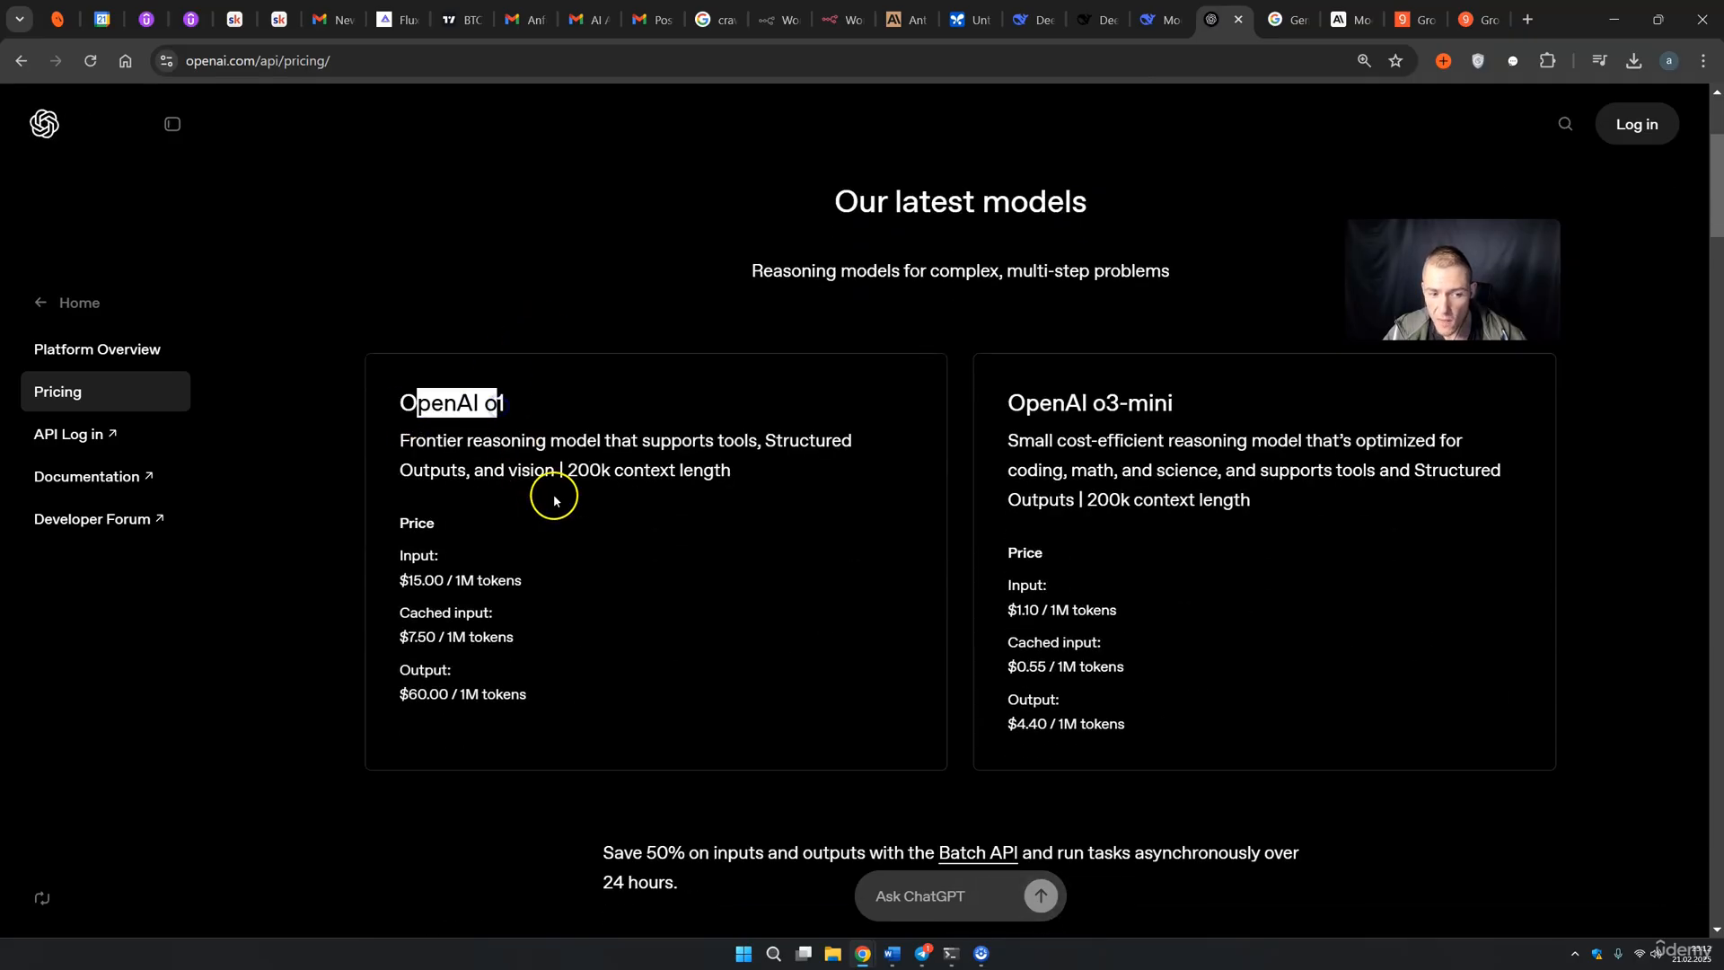
{"action": "left_click", "coordinate": [404, 577]}
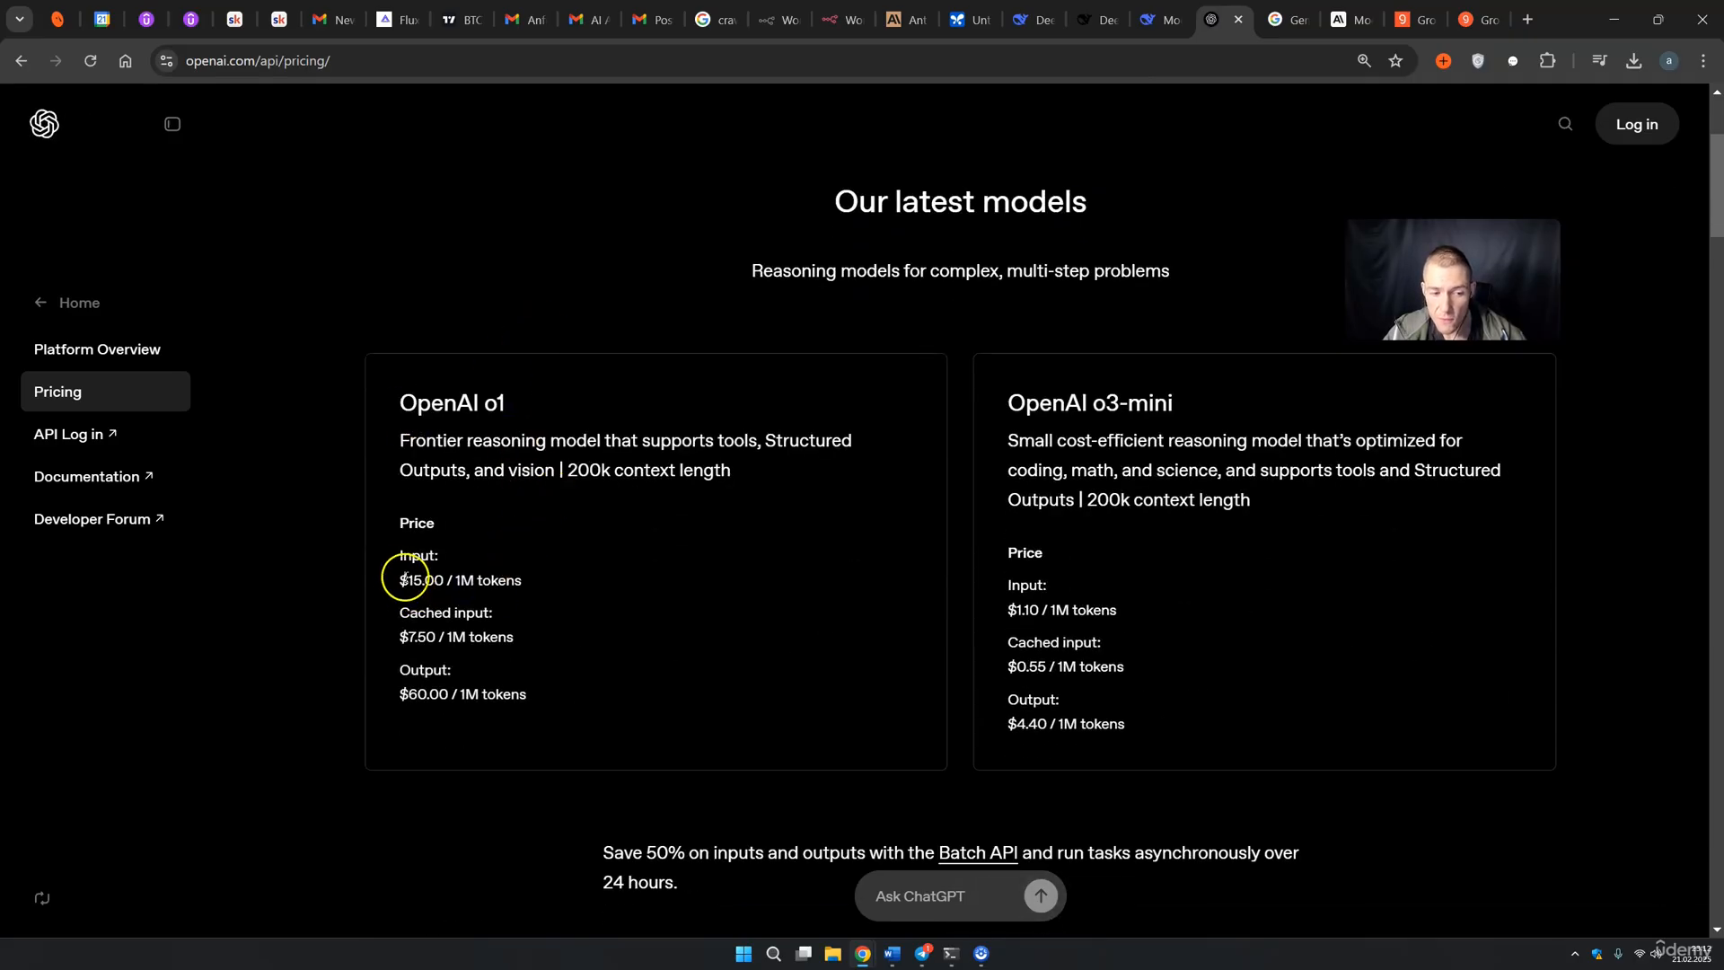
{"action": "left_click_drag", "start_coordinate": [404, 577], "coordinate": [449, 580]}
{"action": "left_click_drag", "start_coordinate": [395, 697], "coordinate": [466, 695]}
{"action": "left_click", "coordinate": [579, 688]}
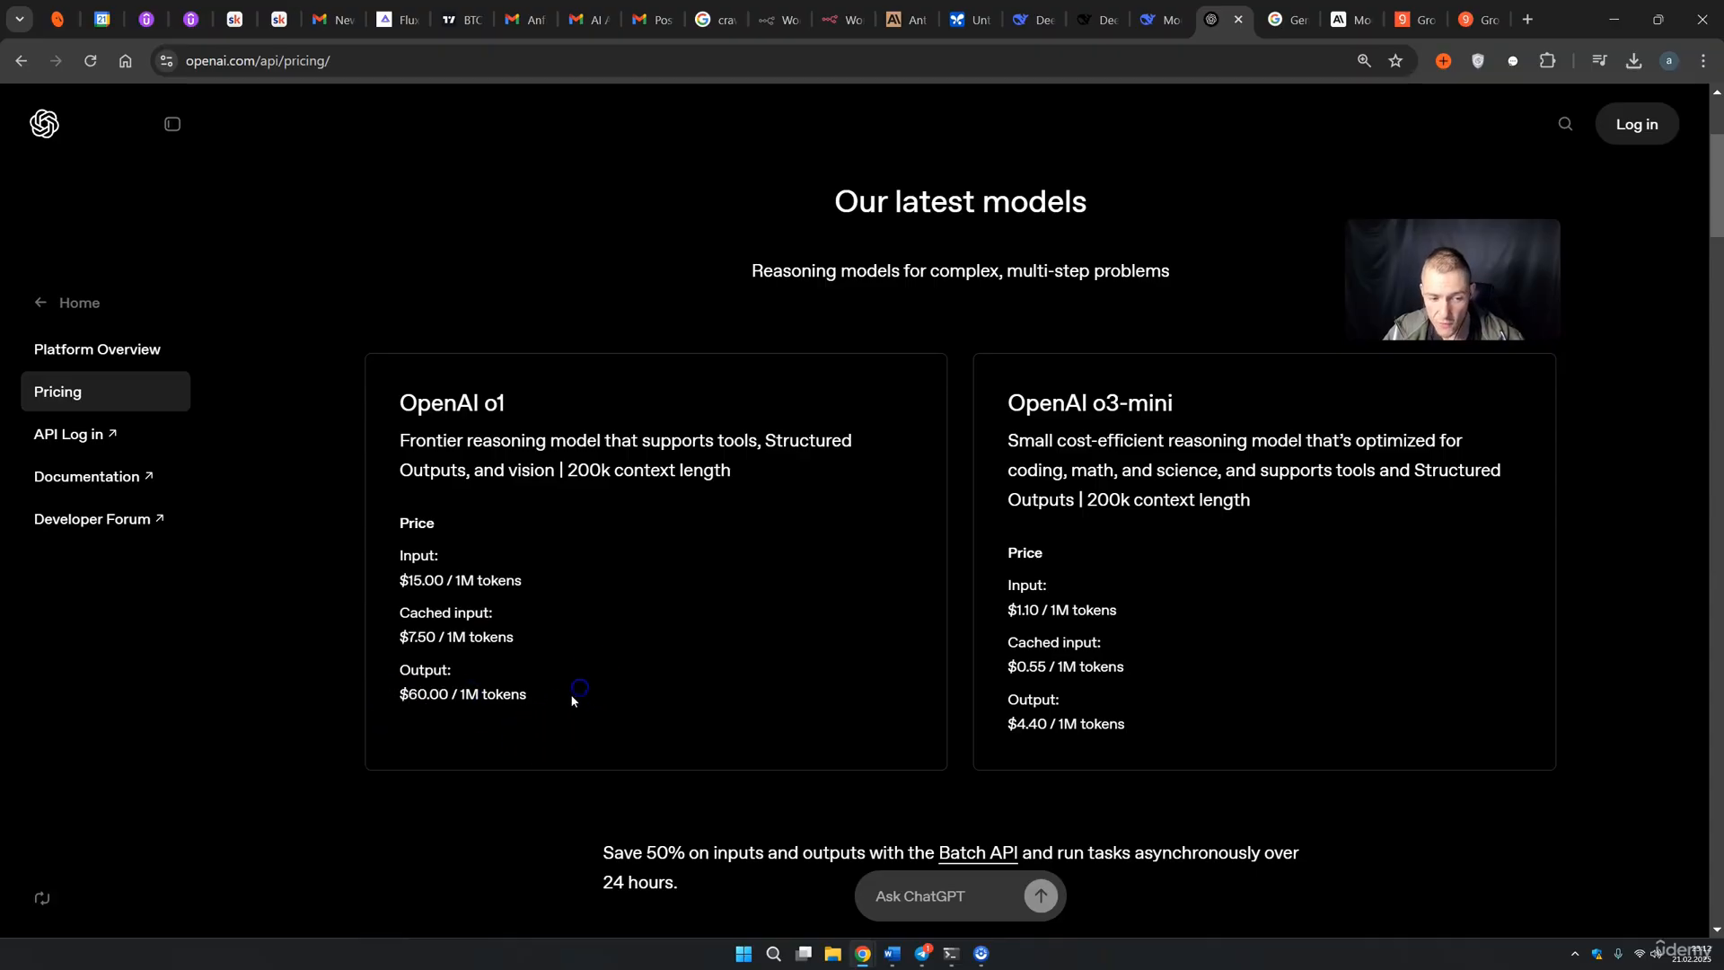
{"action": "left_click_drag", "start_coordinate": [572, 700], "coordinate": [427, 579]}
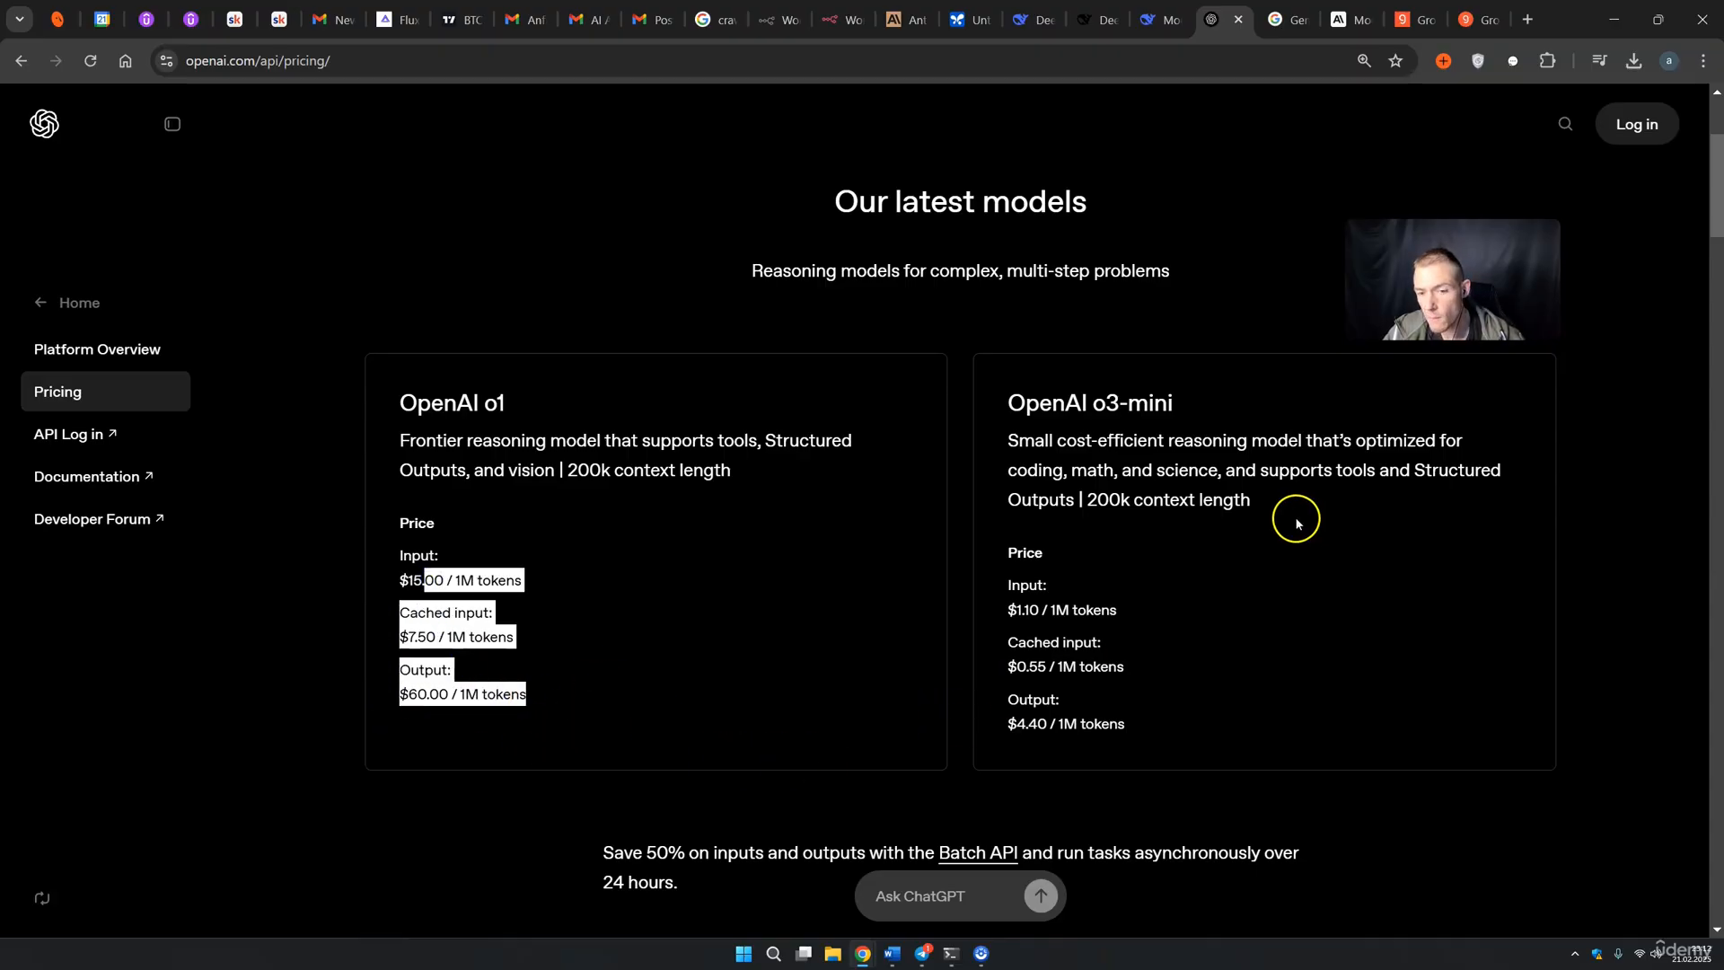
Step: Examine the input and output prices per 1M tokens for OpenAI o3-mini
{"action": "left_click_drag", "start_coordinate": [1007, 402], "coordinate": [1171, 411]}
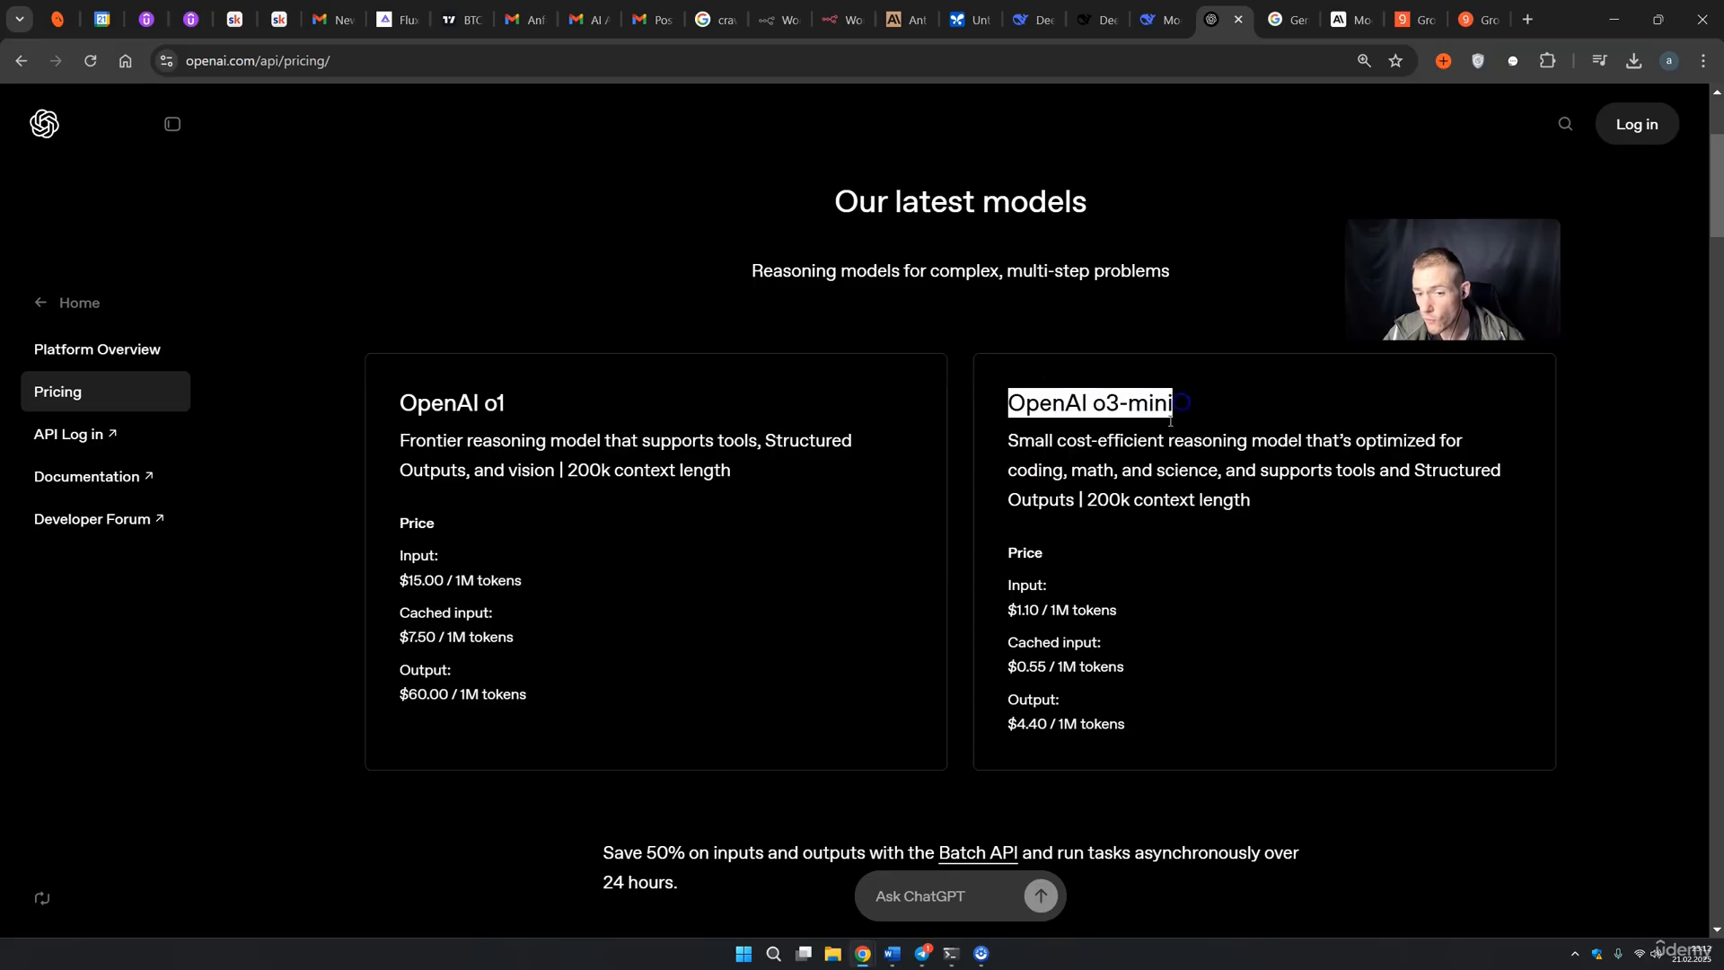
{"action": "left_click_drag", "start_coordinate": [1006, 610], "coordinate": [1071, 610]}
{"action": "left_click_drag", "start_coordinate": [1007, 667], "coordinate": [1052, 610]}
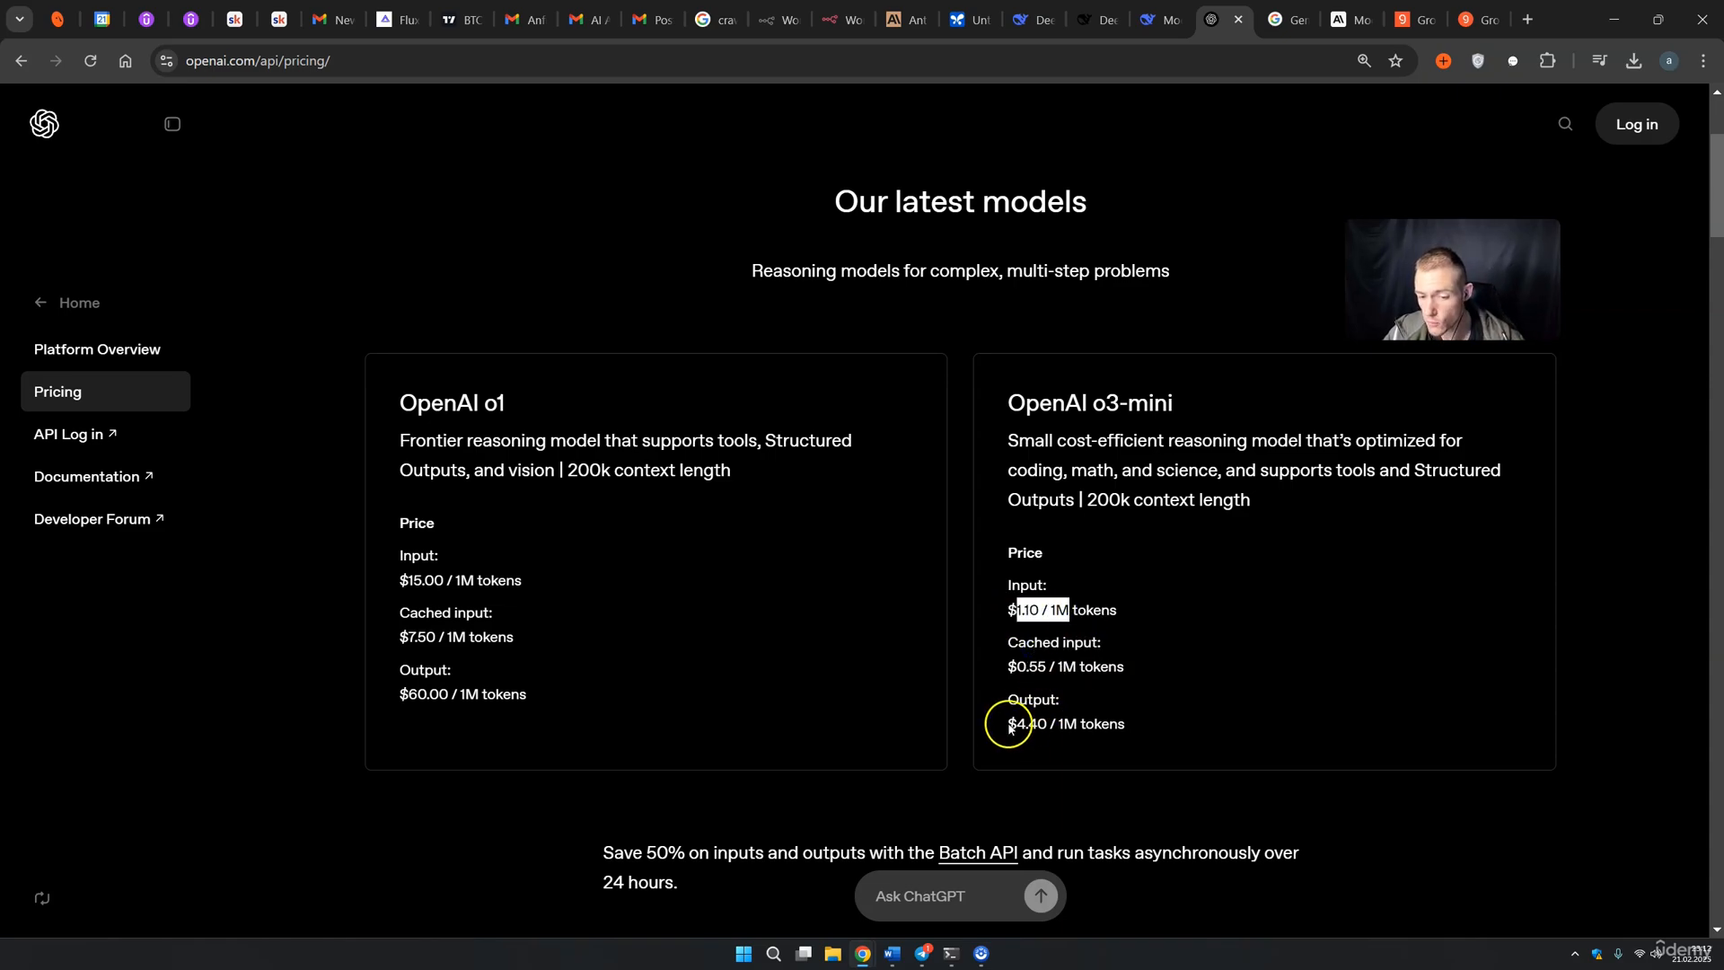
{"action": "left_click_drag", "start_coordinate": [1007, 724], "coordinate": [1075, 723]}
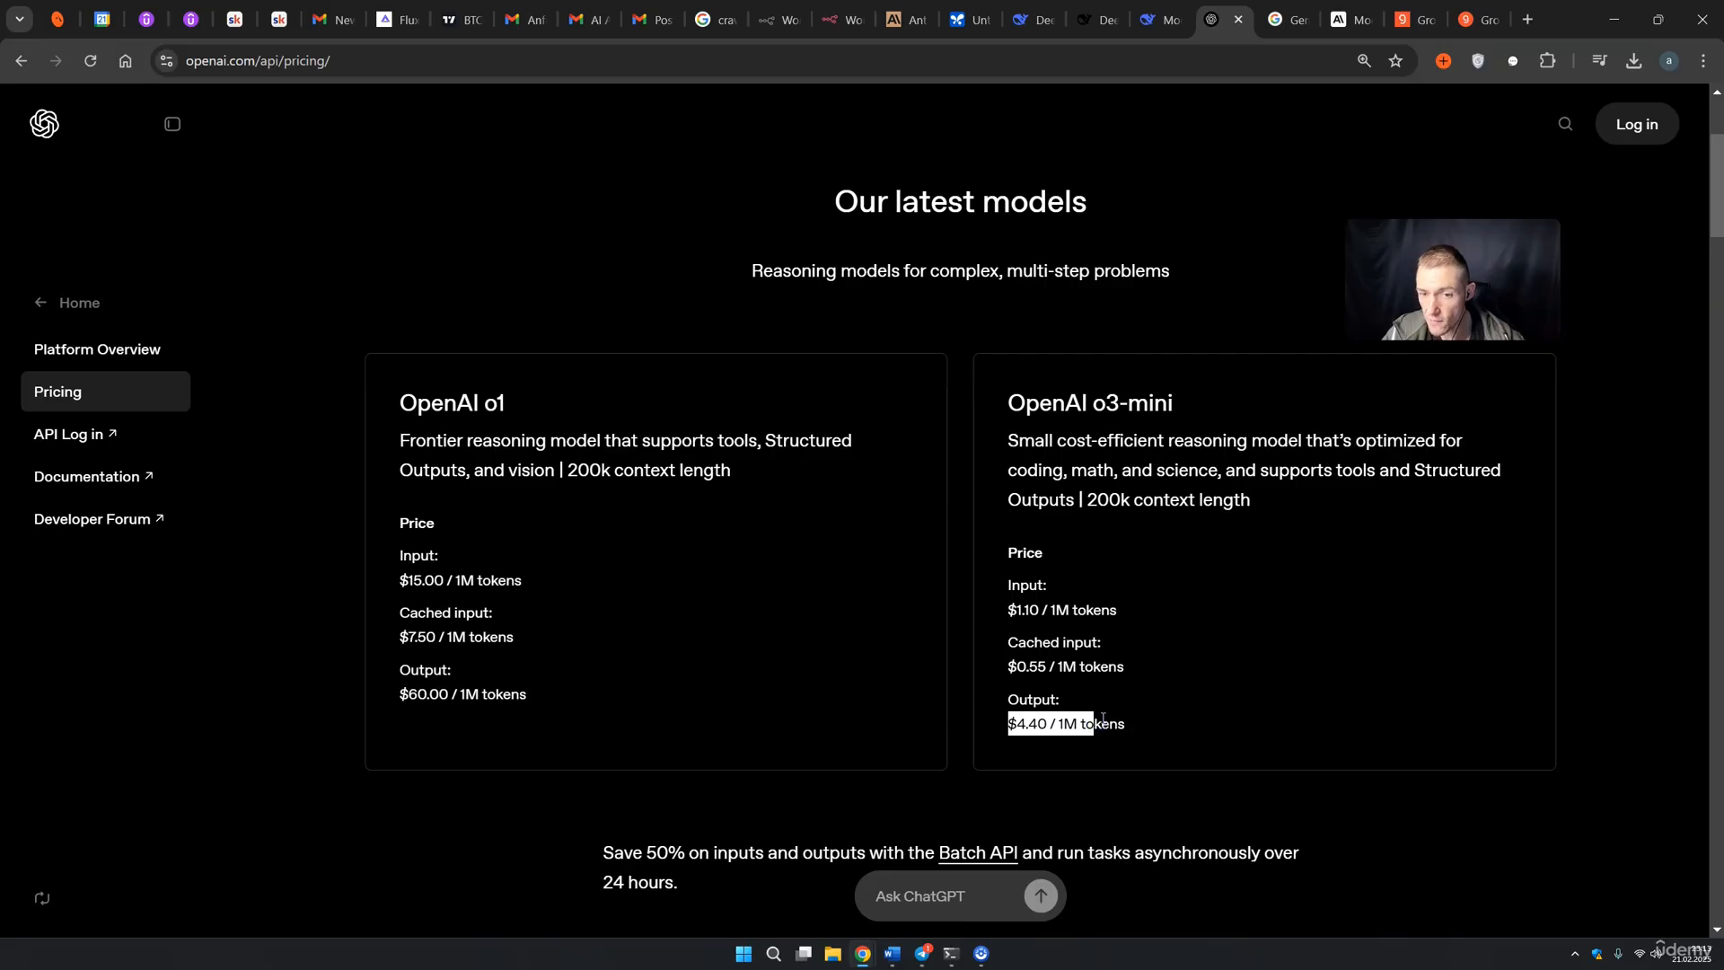
{"action": "left_click_drag", "start_coordinate": [1053, 404], "coordinate": [1174, 353]}
Step: Compare DeepSeek's model prices with OpenAI's o3-mini prices across the two pricing pages, ending on the DeepSeek page
{"action": "left_click", "coordinate": [1165, 20]}
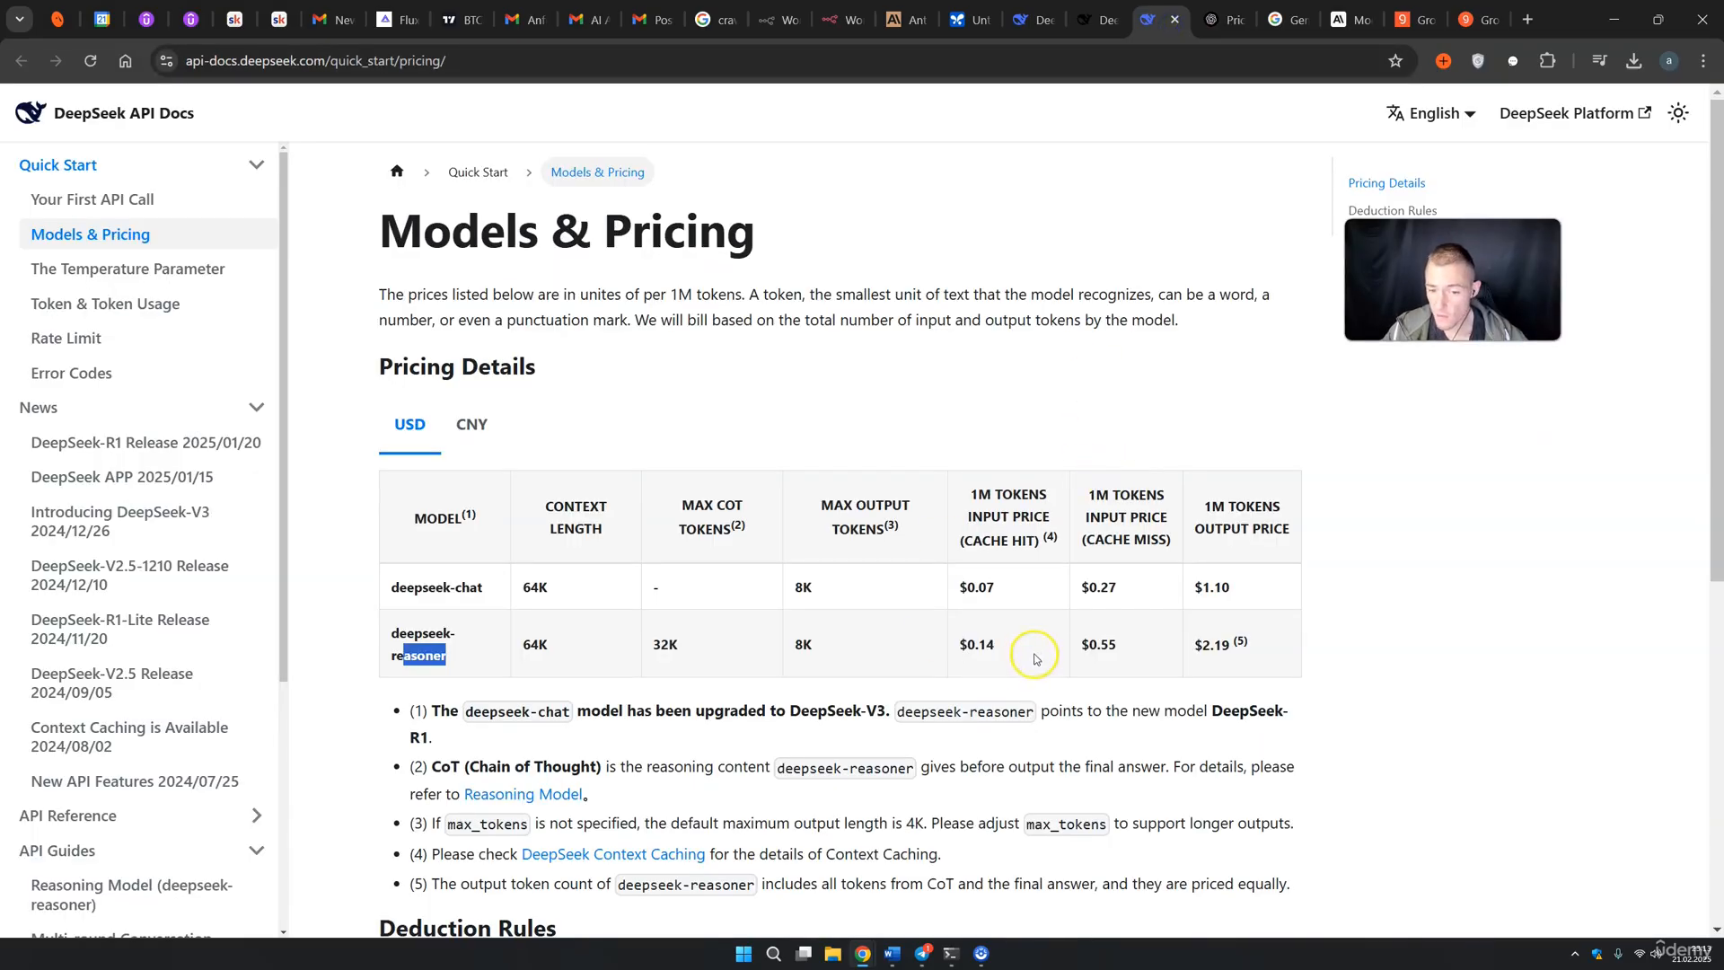
{"action": "left_click", "coordinate": [1203, 20]}
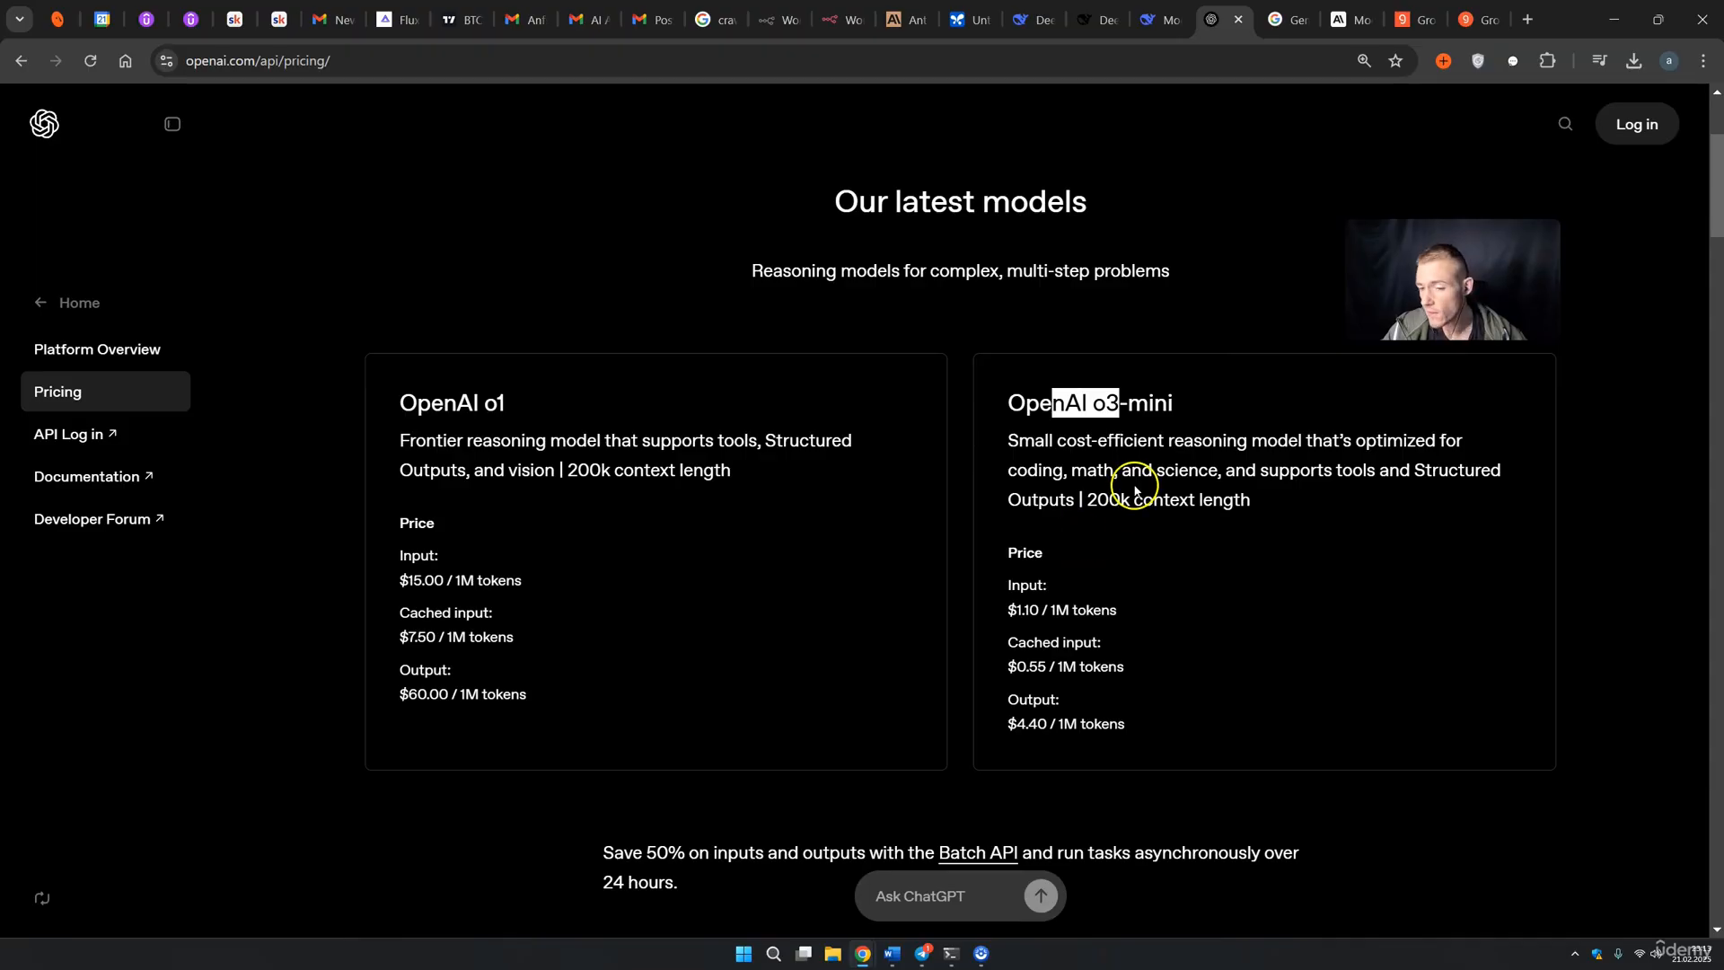
{"action": "left_click", "coordinate": [1158, 20]}
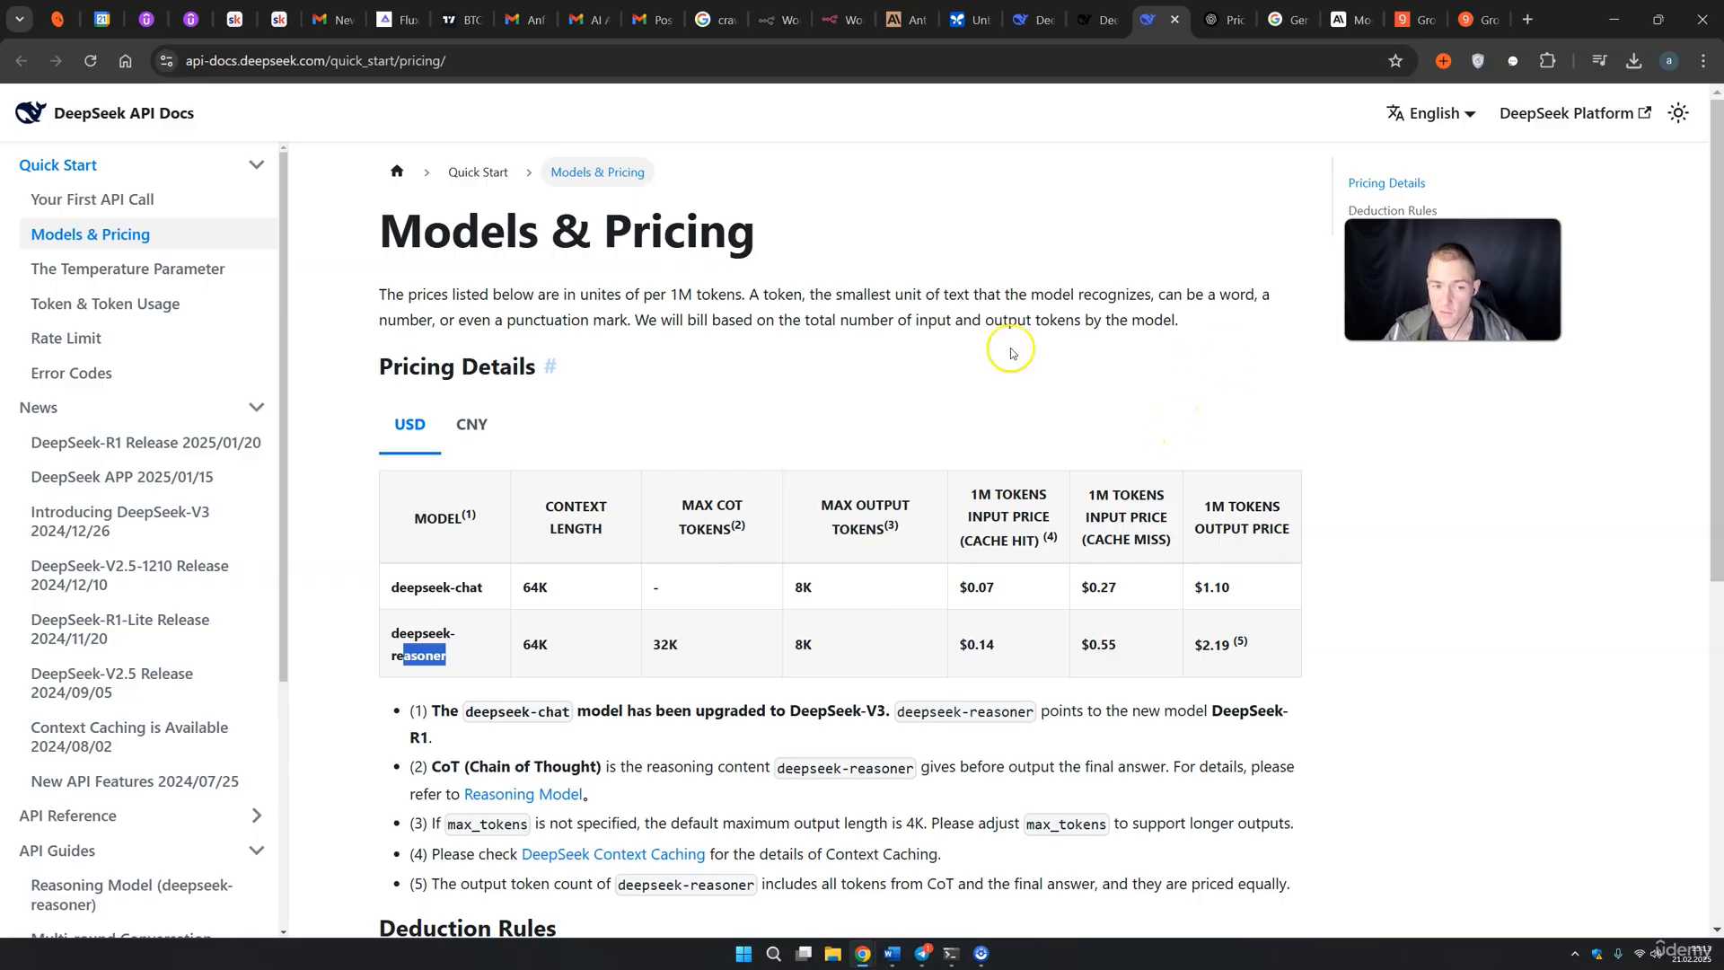
Step: Switch to the Gemini API pricing page and examine the free-tier and paid-tier prices of Gemini 2.0 Flash
{"action": "left_click", "coordinate": [1275, 20]}
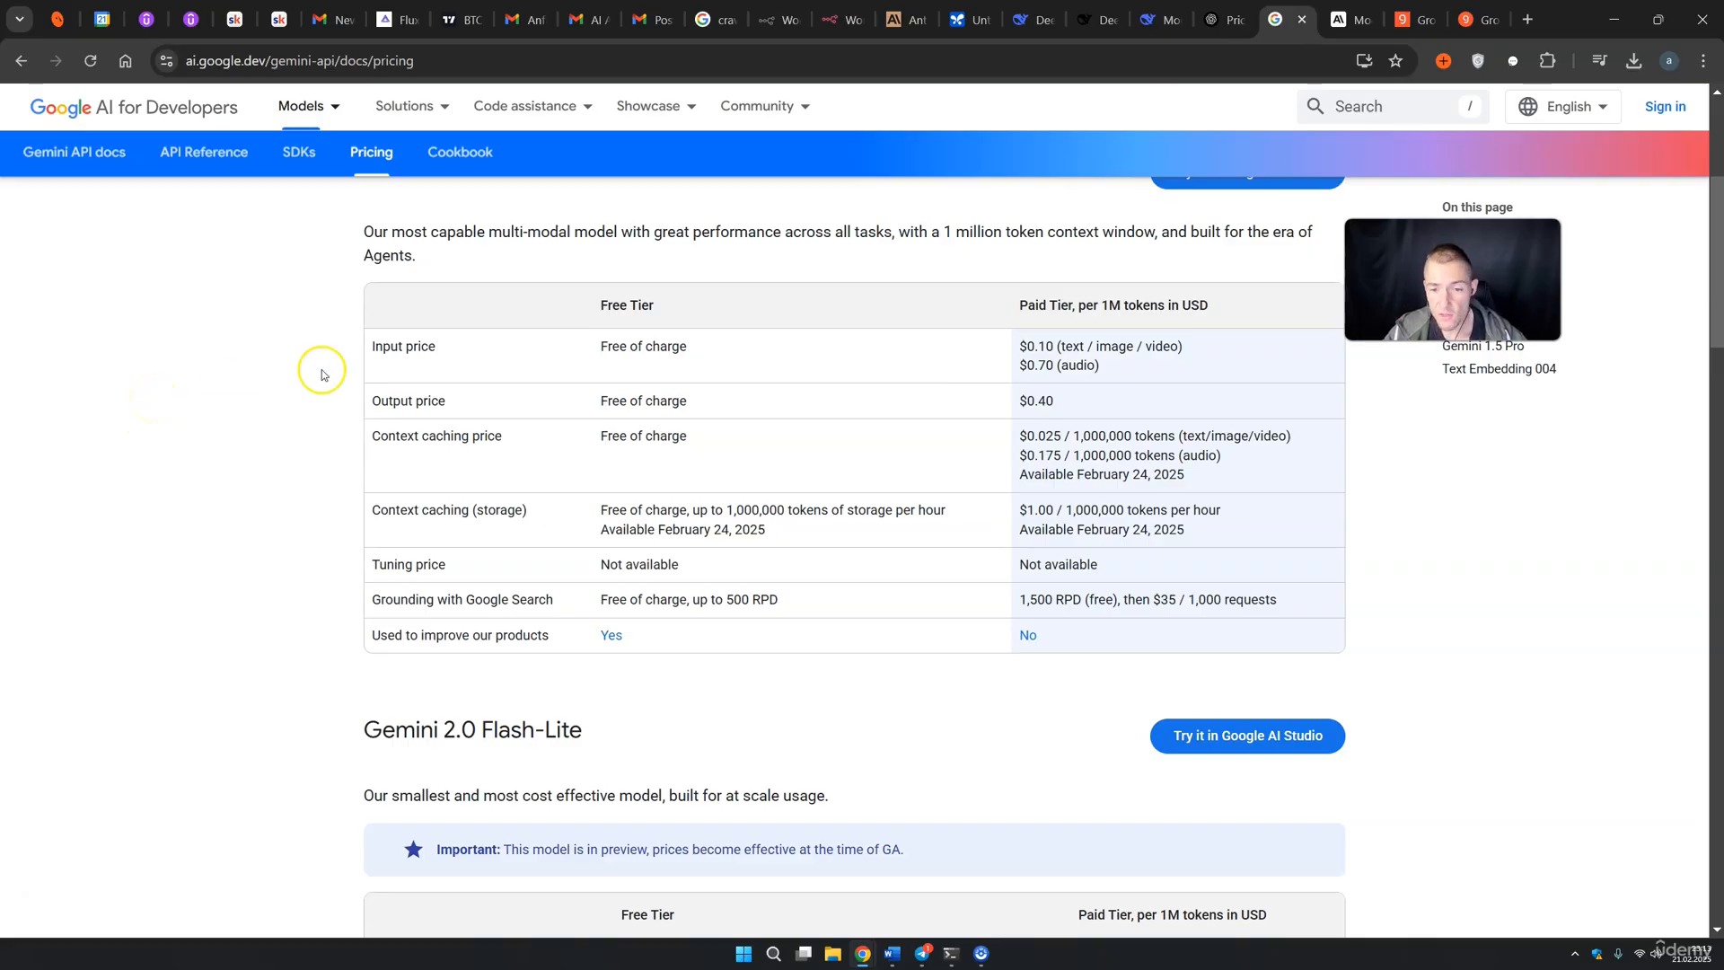
{"action": "scroll", "coordinate": [338, 386], "scroll_direction": "up", "scroll_amount": 1}
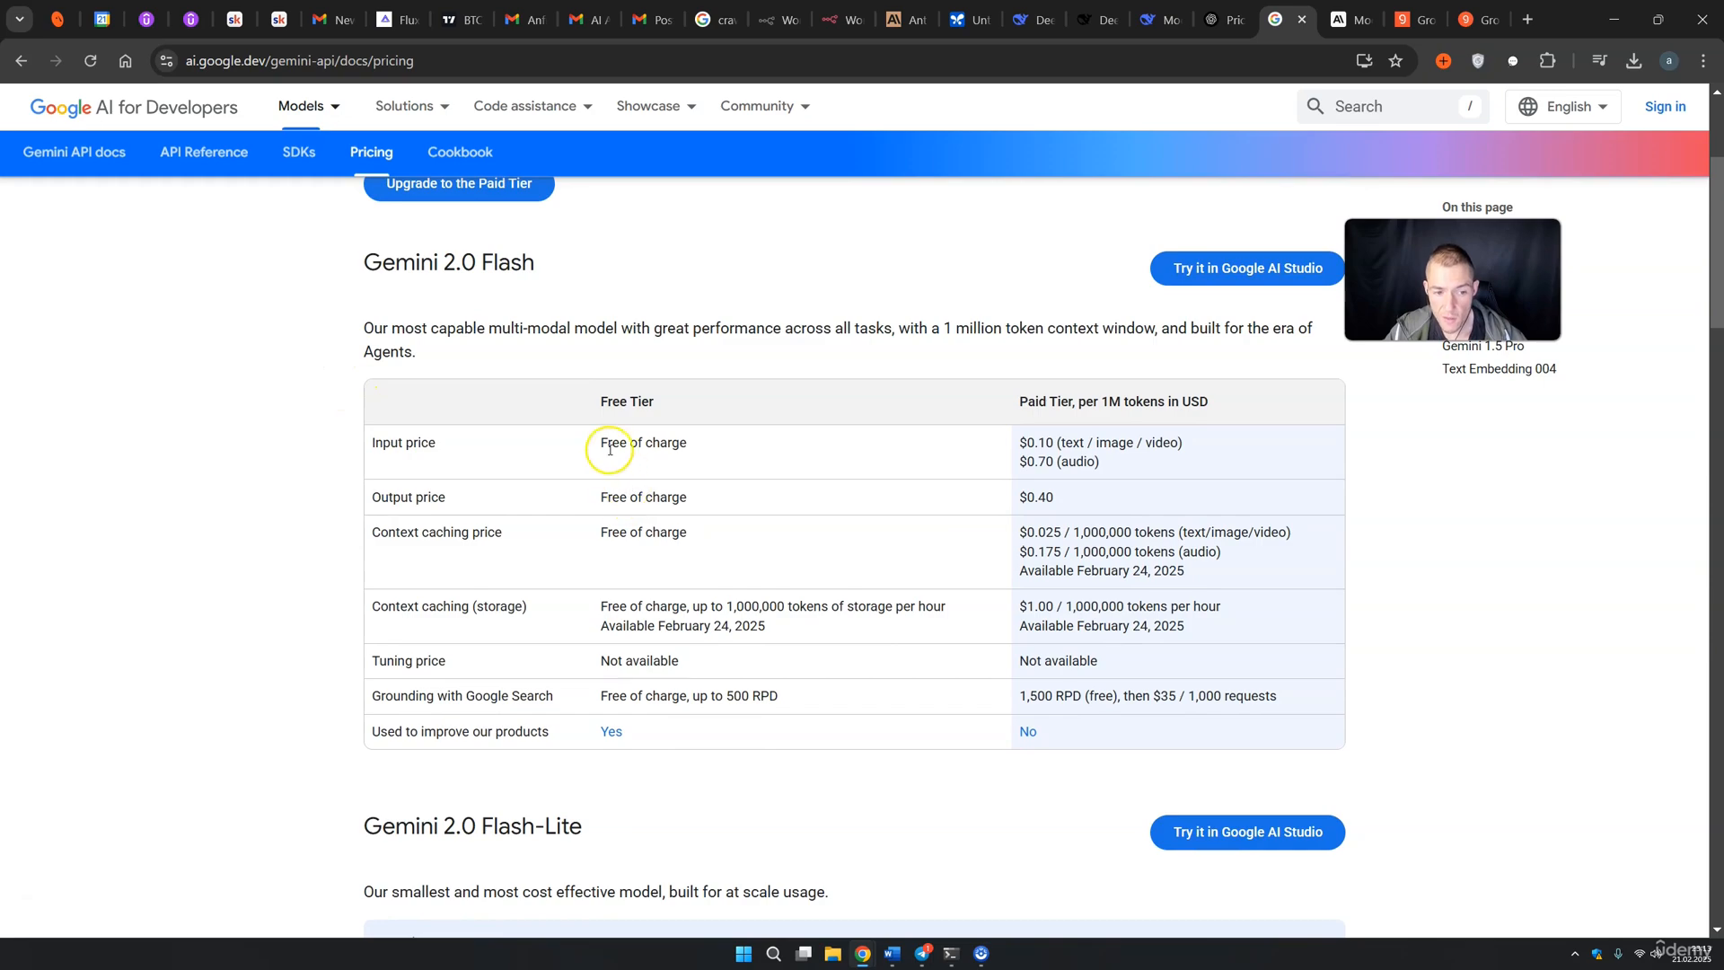
{"action": "left_click_drag", "start_coordinate": [607, 444], "coordinate": [721, 458]}
{"action": "left_click_drag", "start_coordinate": [608, 498], "coordinate": [686, 533]}
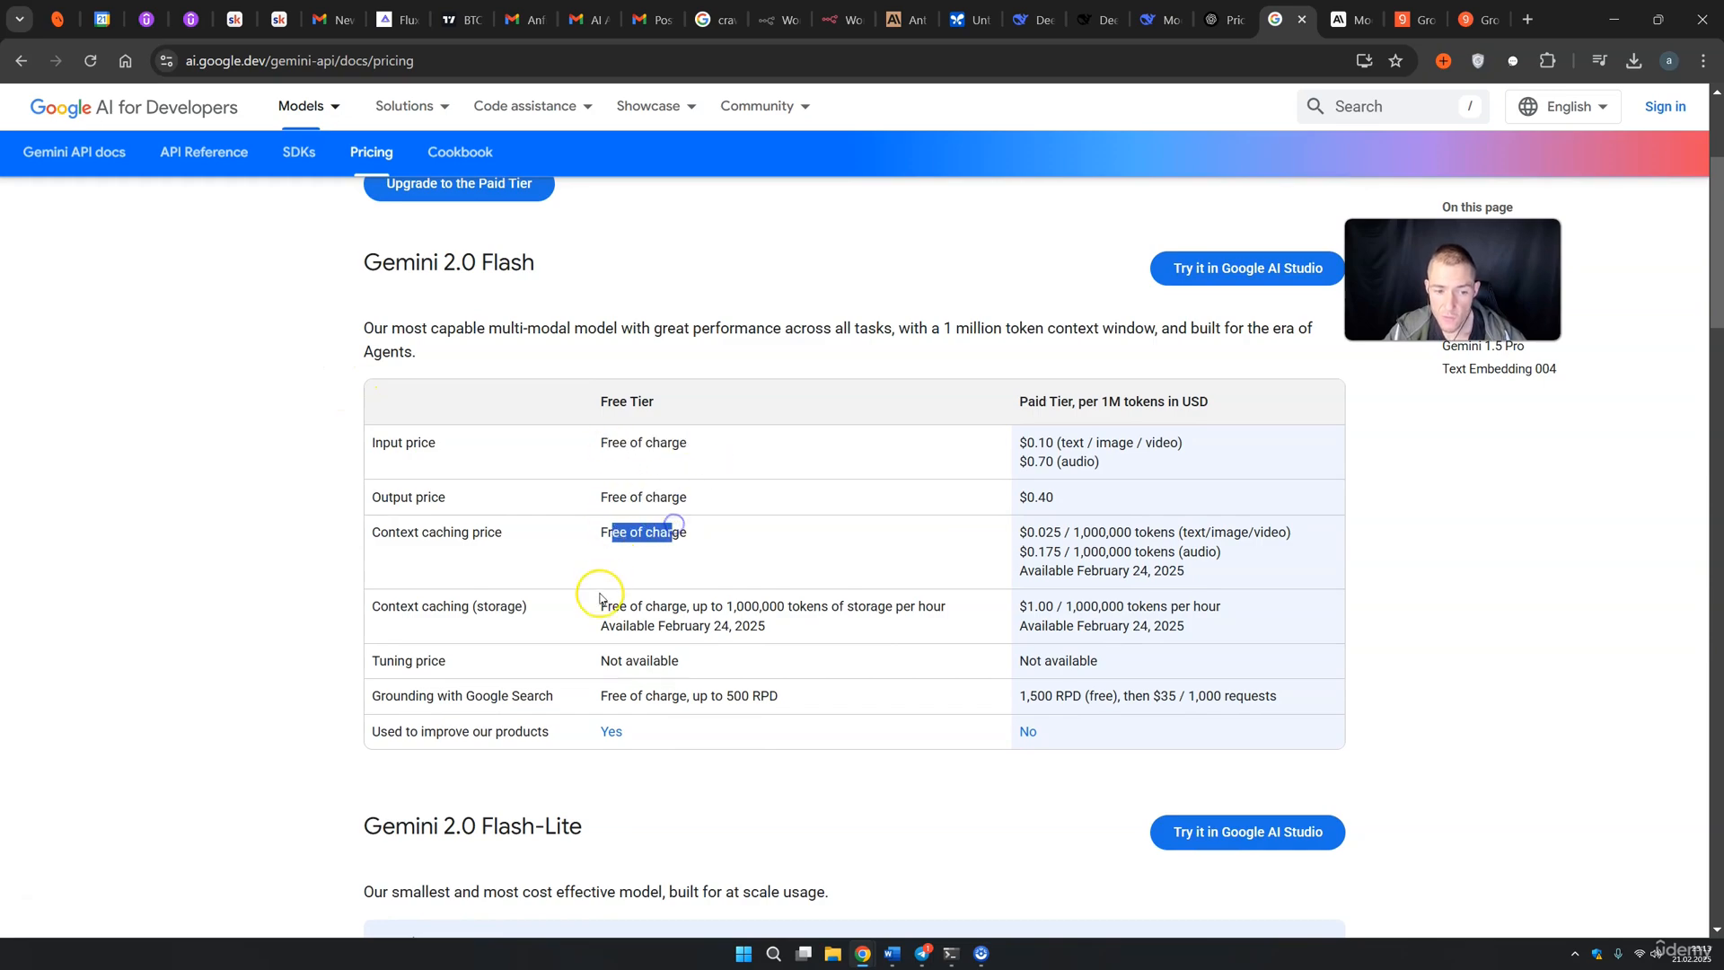
{"action": "left_click_drag", "start_coordinate": [608, 607], "coordinate": [694, 607]}
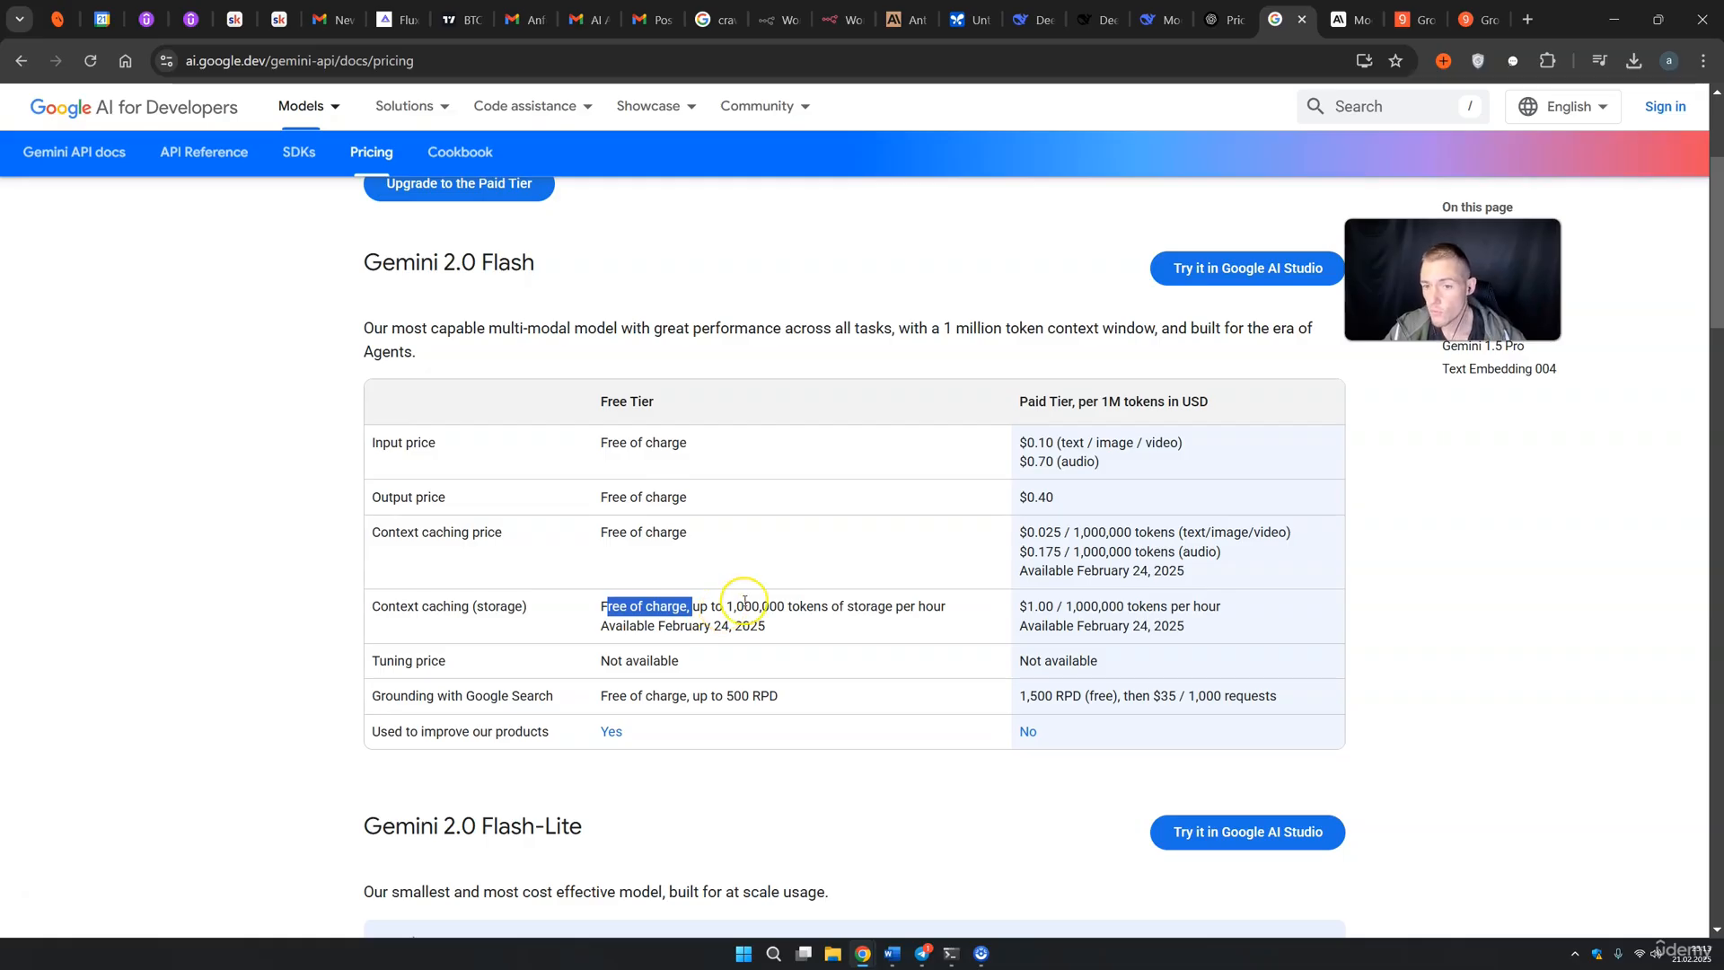
{"action": "left_click_drag", "start_coordinate": [1516, 272], "coordinate": [1545, 373]}
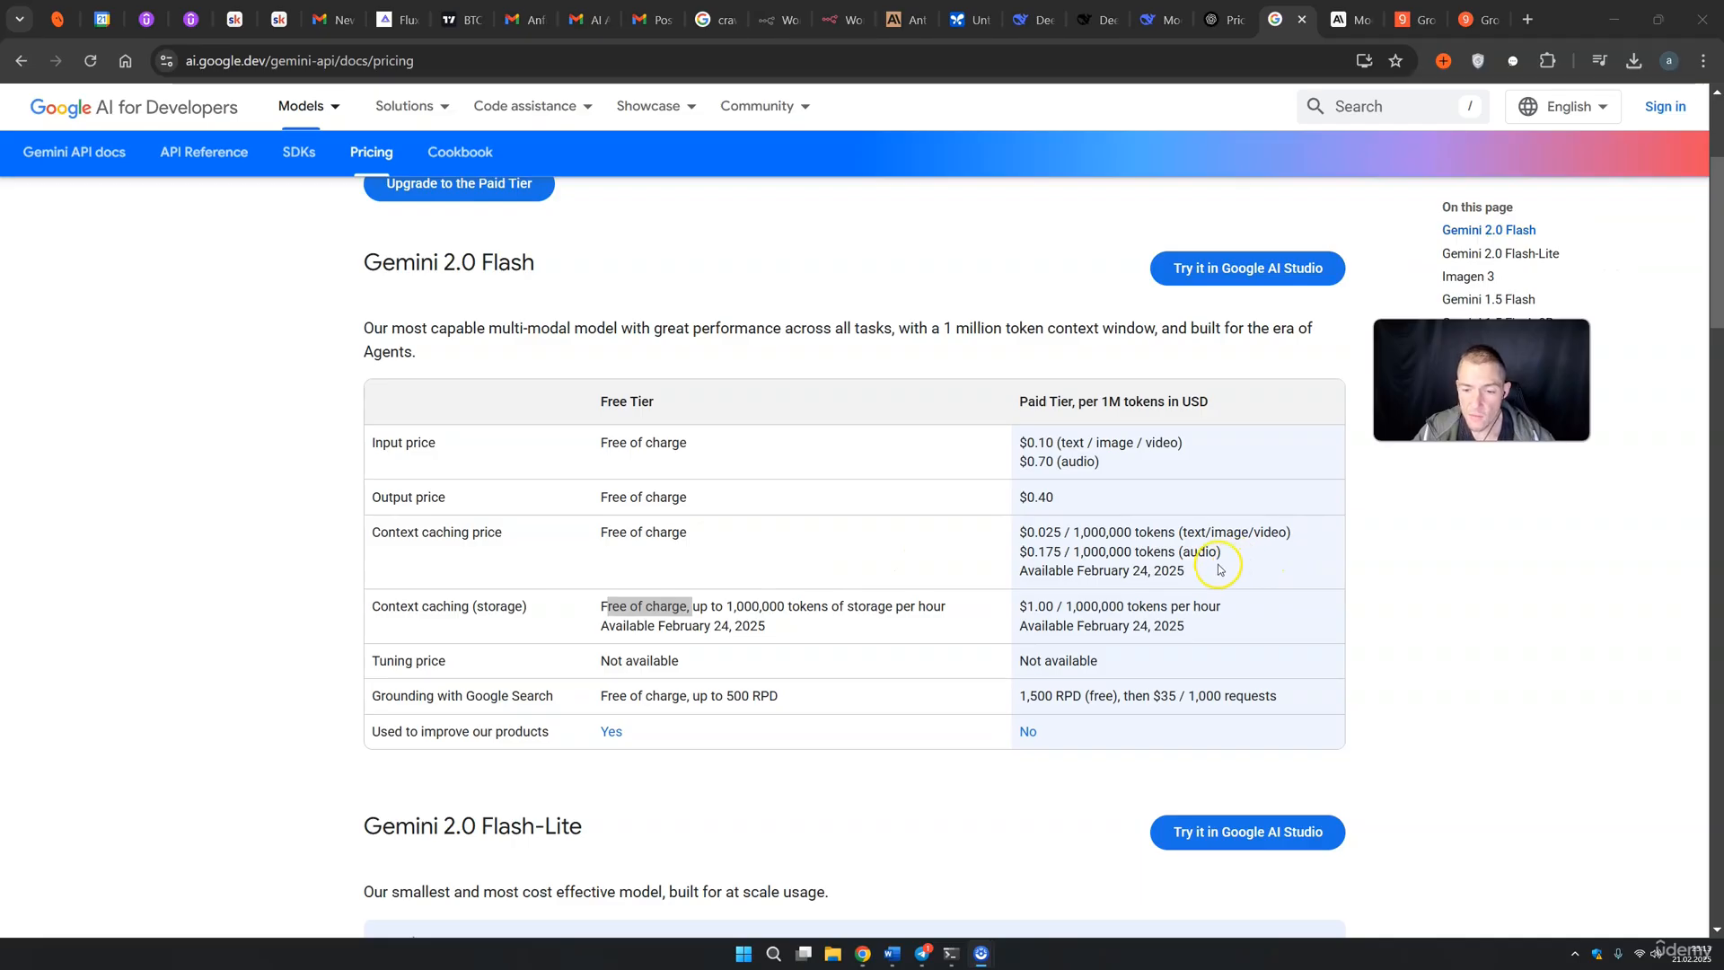
{"action": "left_click_drag", "start_coordinate": [1026, 539], "coordinate": [1186, 569]}
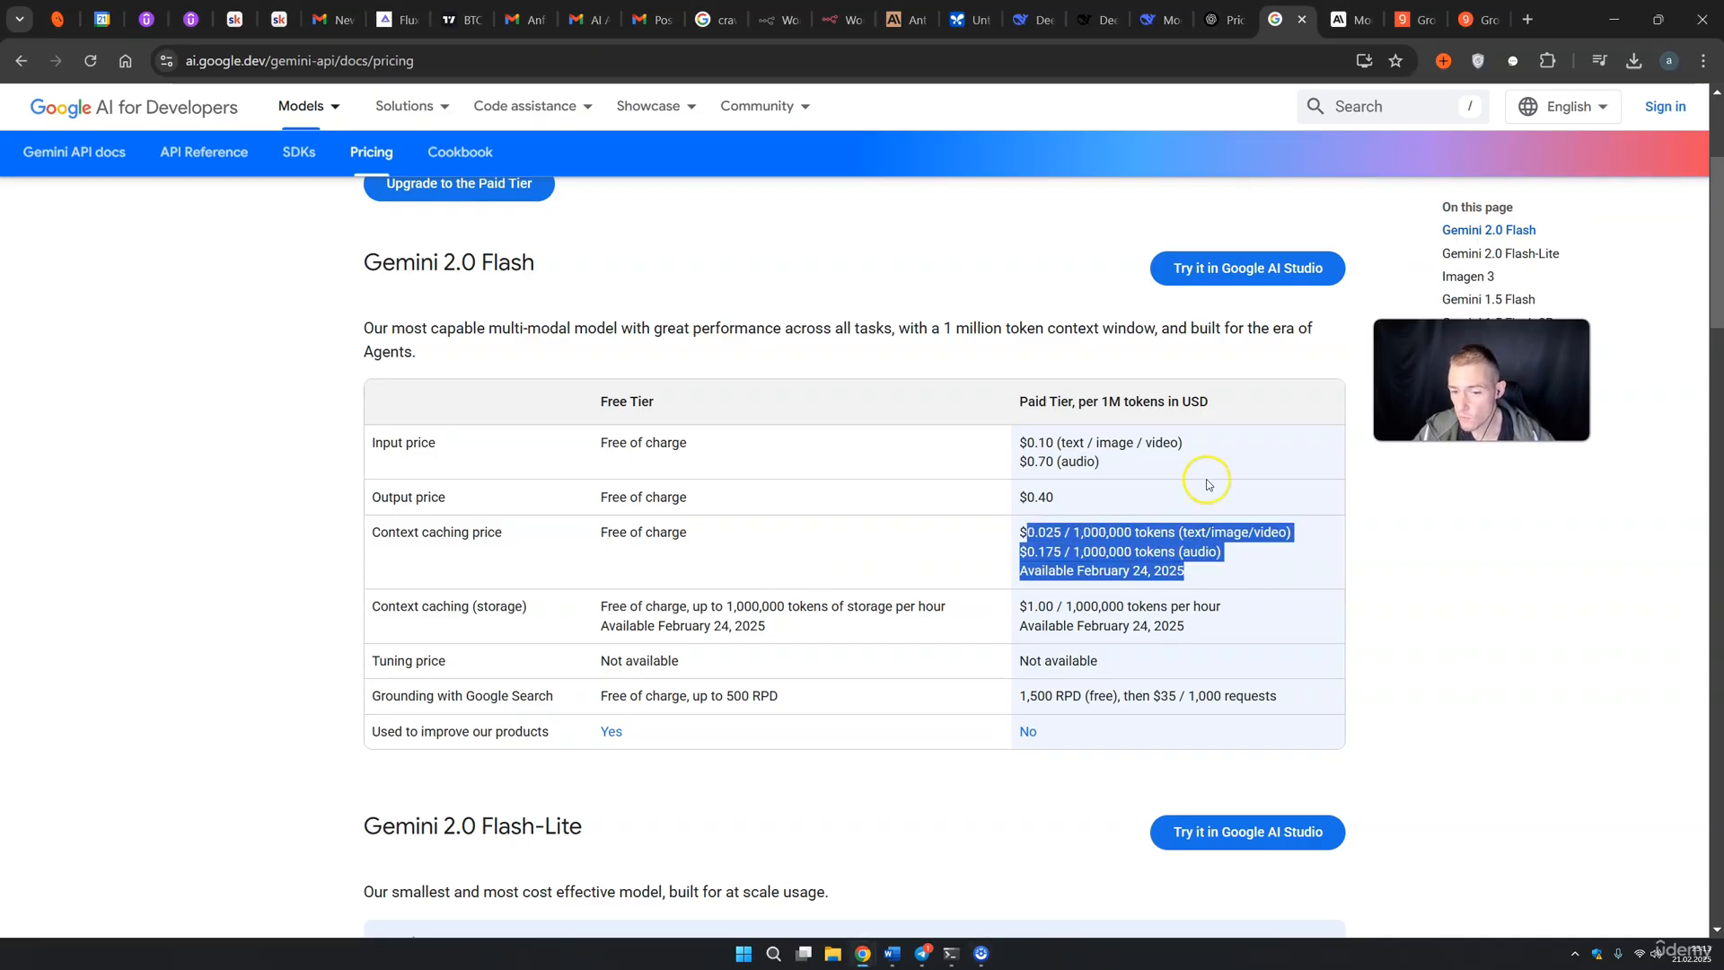
Step: Return to the OpenAI API pricing page and examine the input and output prices of GPT-4o
{"action": "left_click", "coordinate": [1221, 20]}
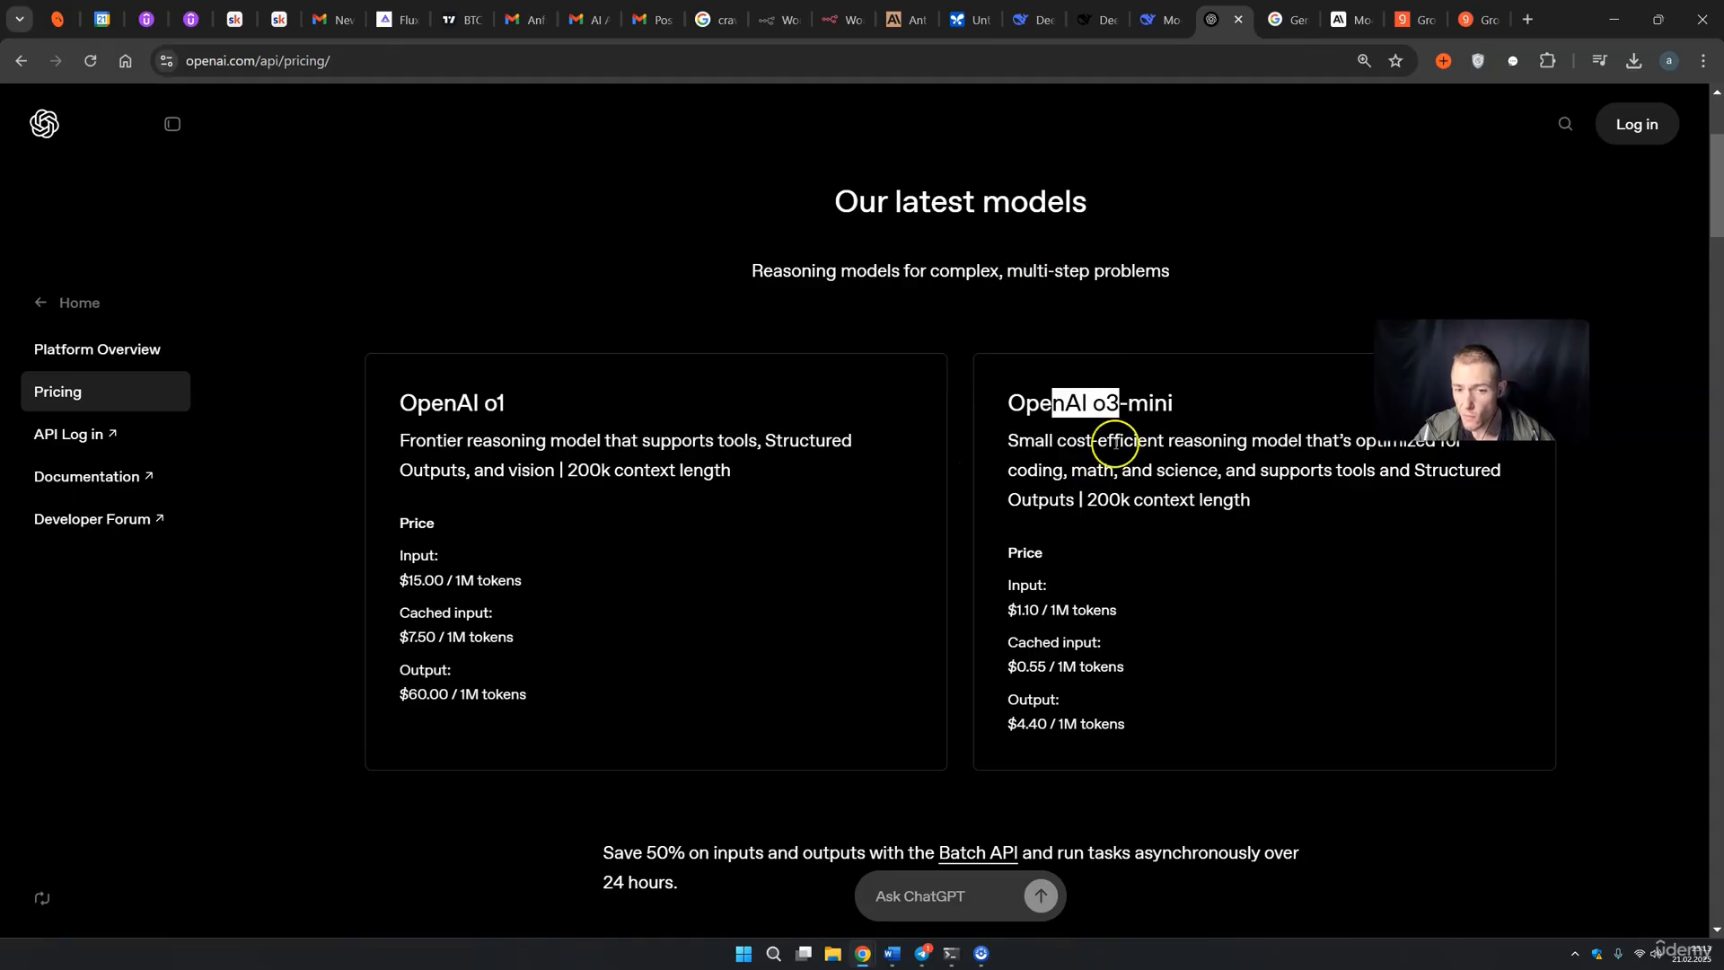
{"action": "scroll", "coordinate": [1124, 470], "scroll_direction": "down", "scroll_amount": 10}
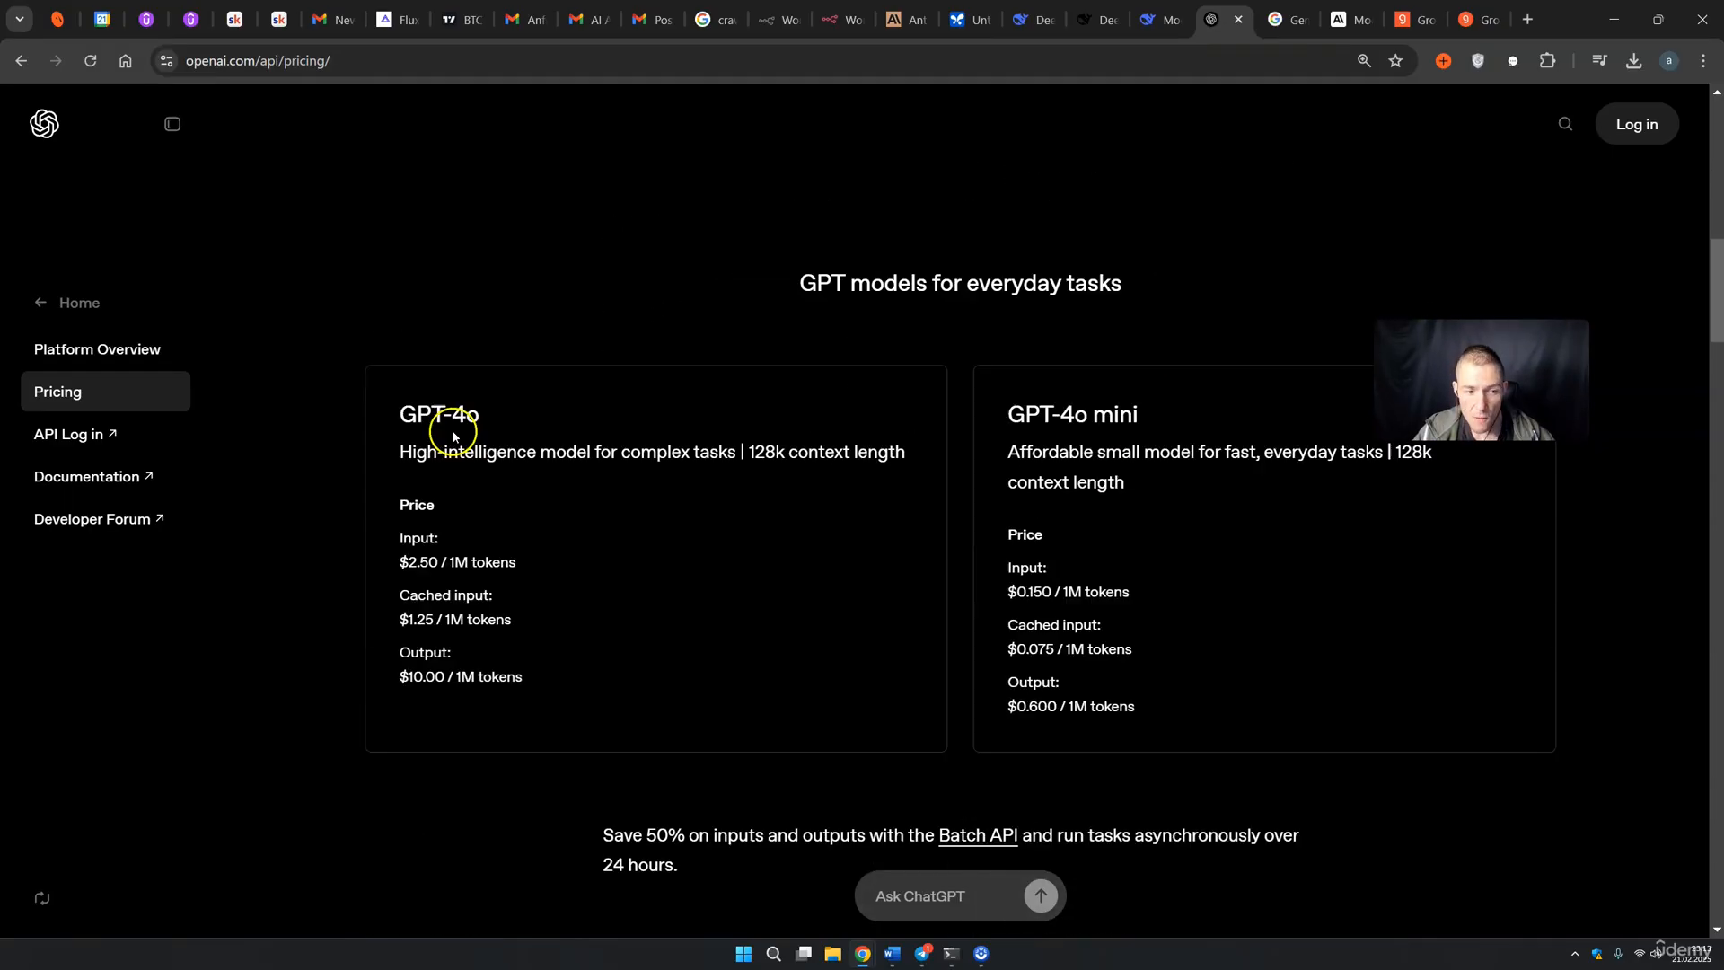
{"action": "left_click_drag", "start_coordinate": [458, 421], "coordinate": [480, 419]}
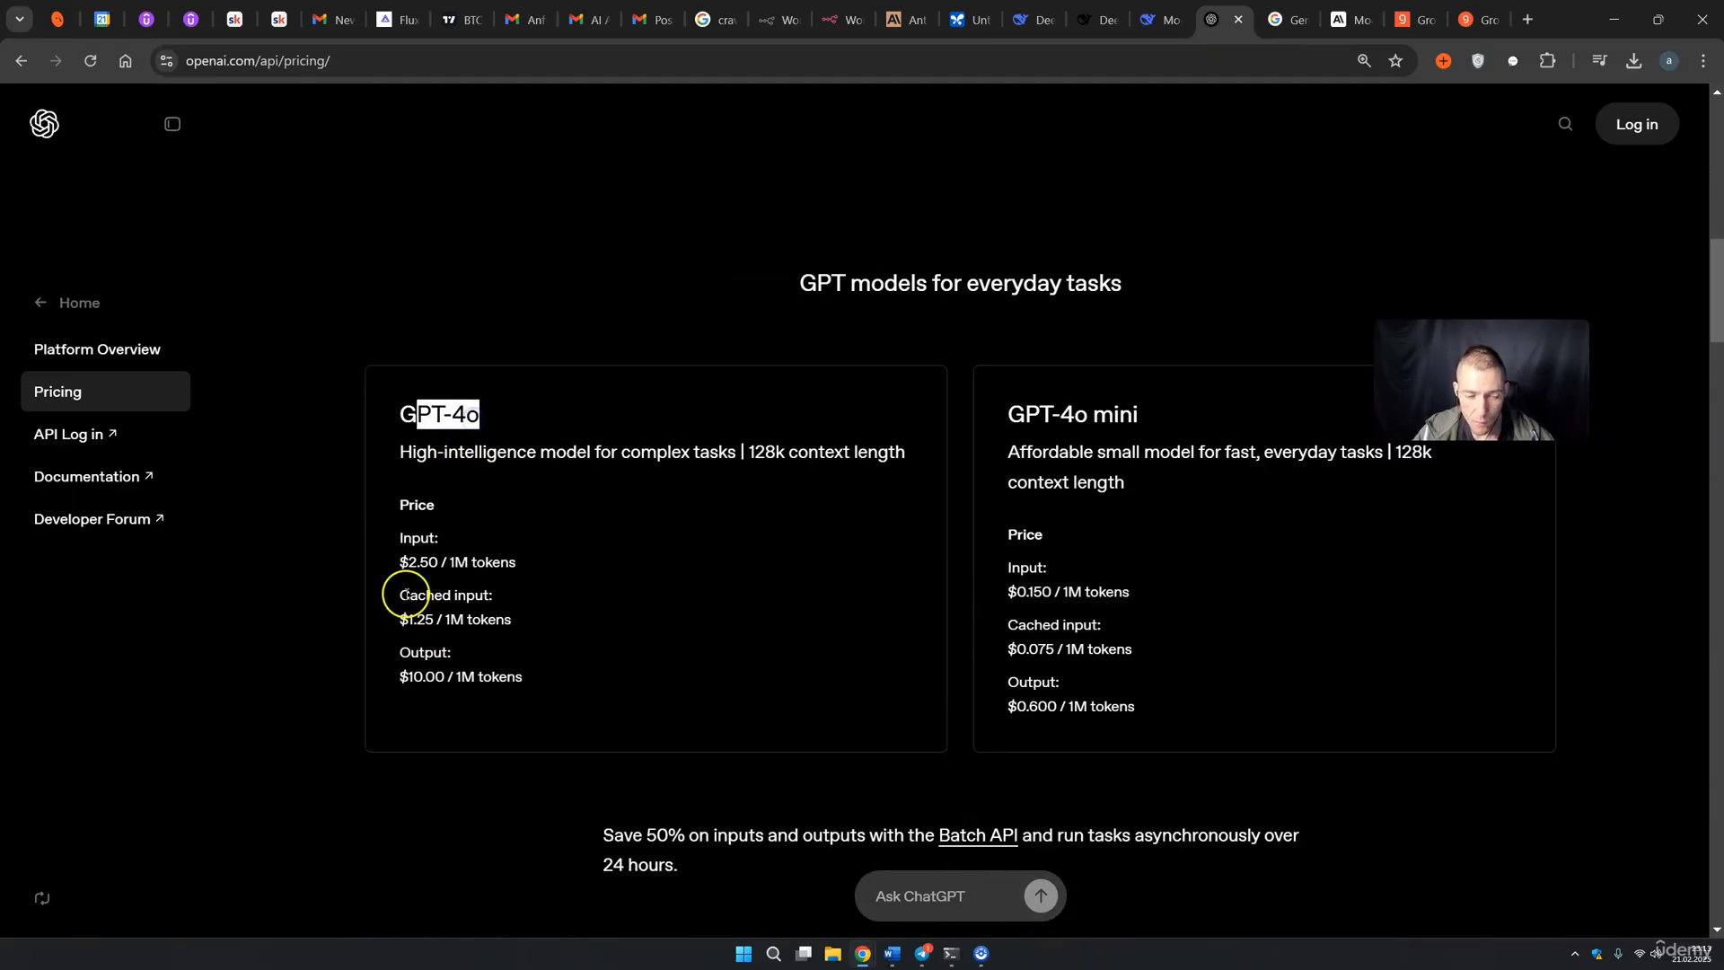
{"action": "left_click_drag", "start_coordinate": [408, 562], "coordinate": [499, 663]}
{"action": "left_click", "coordinate": [602, 678]}
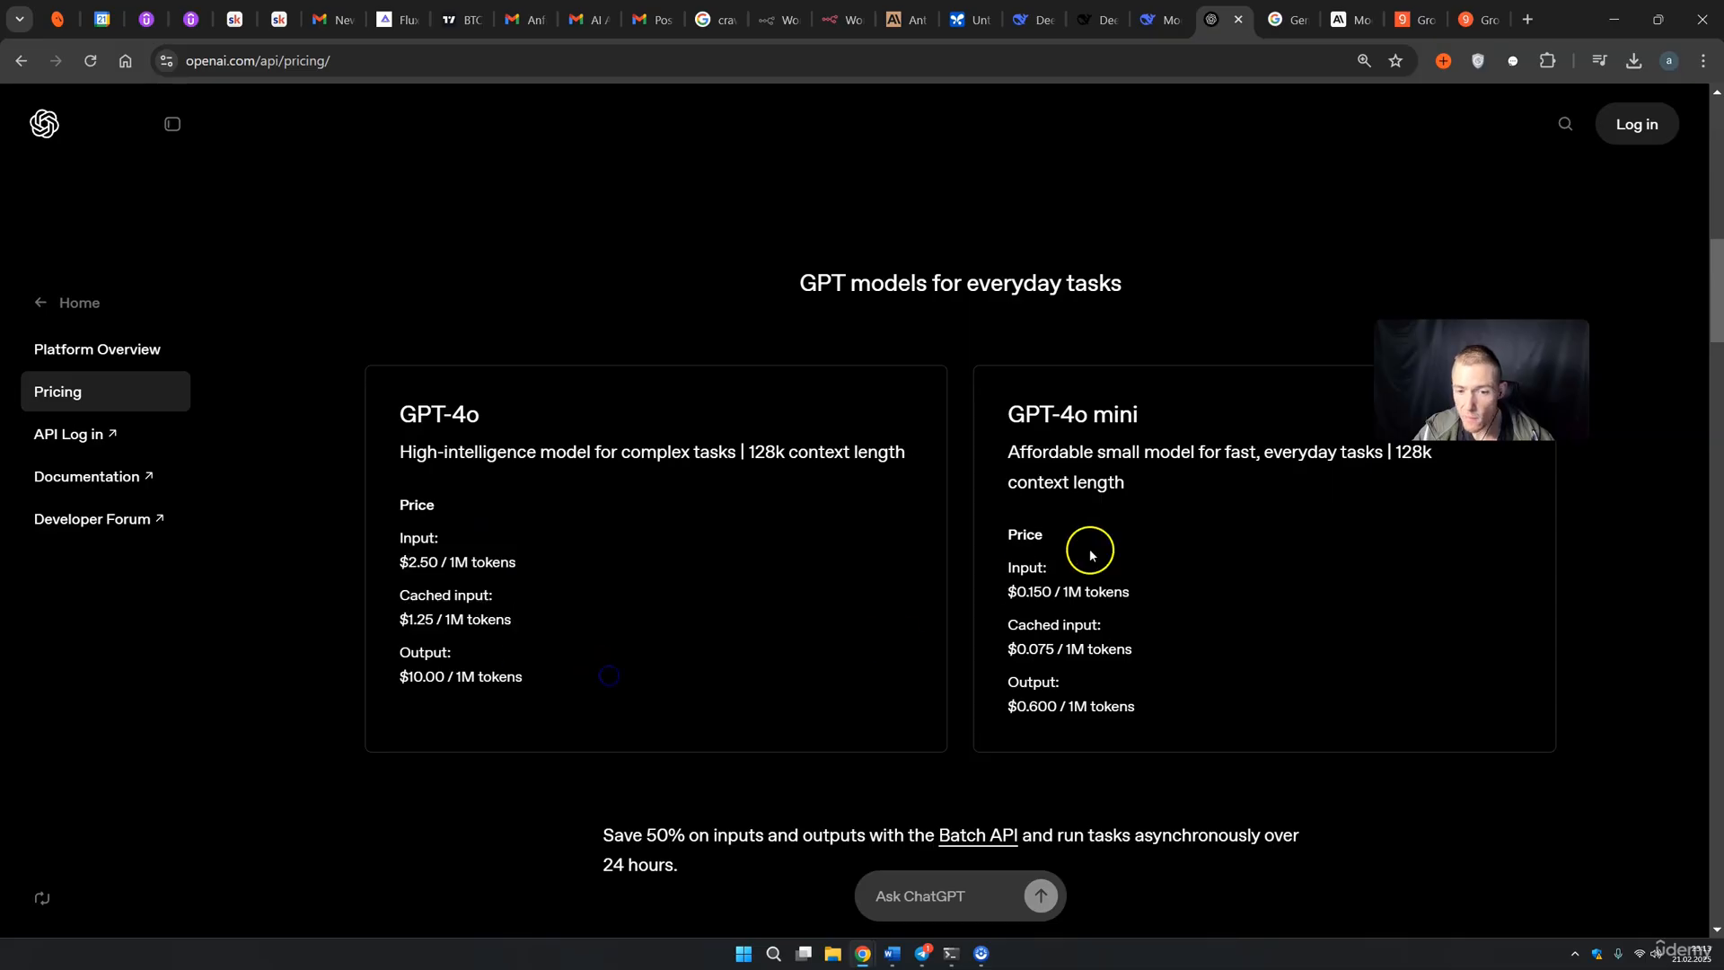
Step: Examine the token prices of GPT-4o mini on the OpenAI pricing page
{"action": "left_click_drag", "start_coordinate": [1028, 413], "coordinate": [1118, 414]}
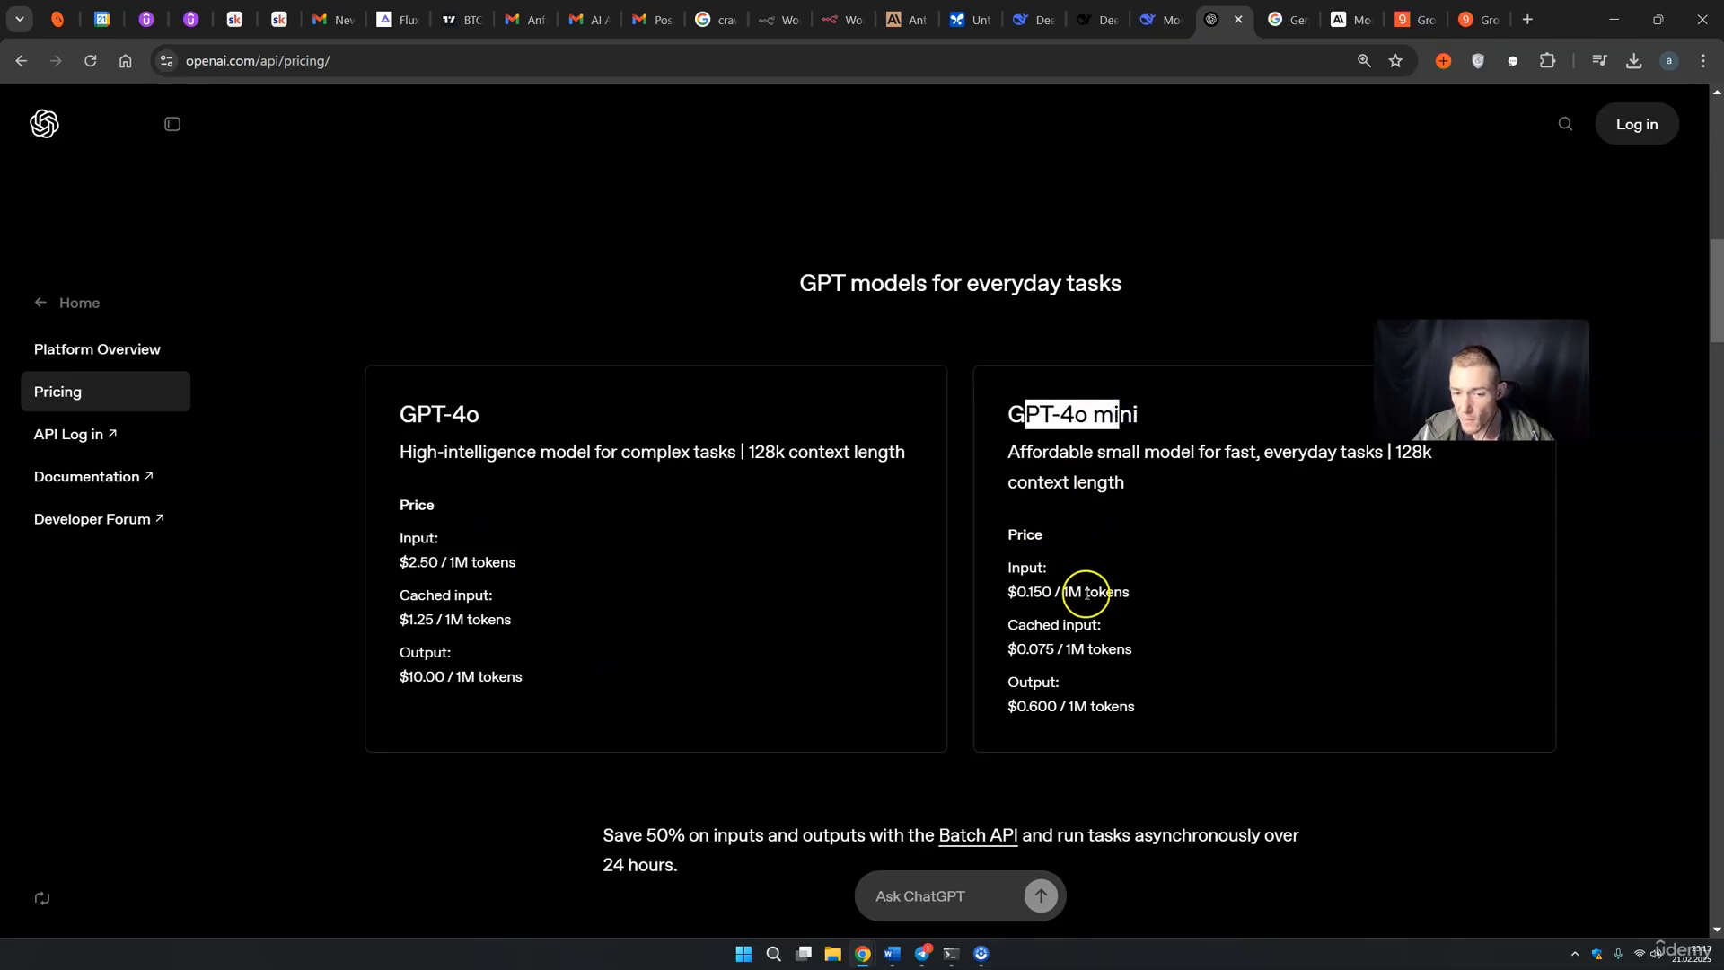
{"action": "left_click_drag", "start_coordinate": [1017, 709], "coordinate": [1118, 707]}
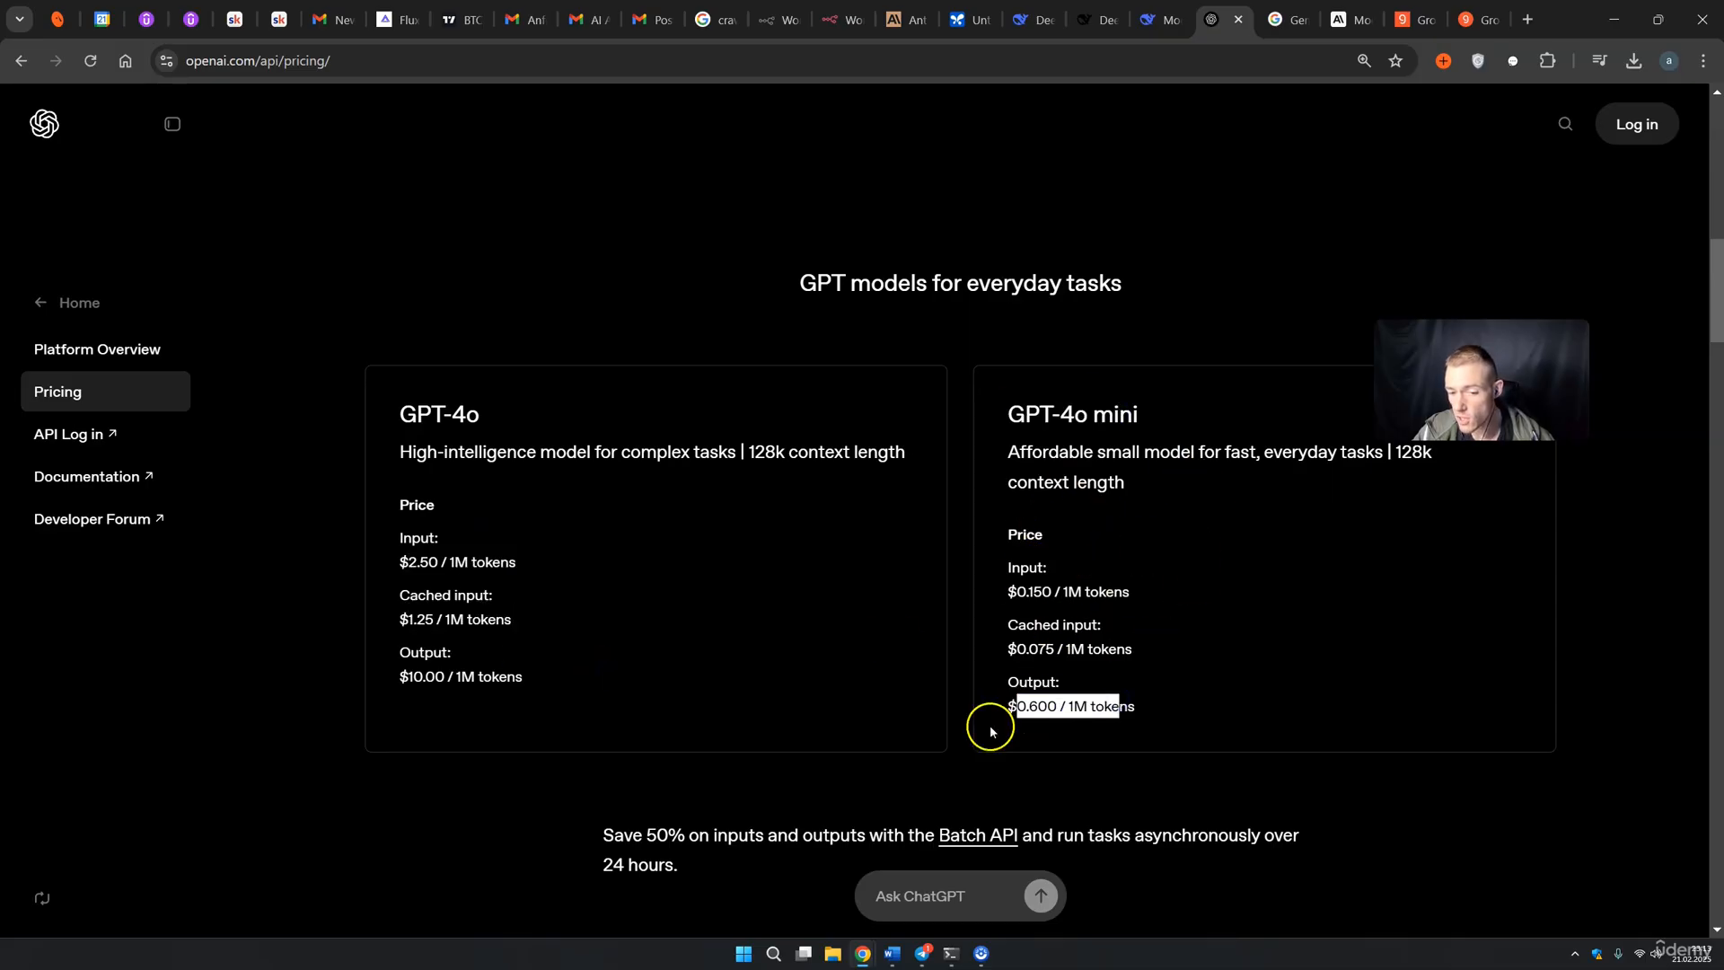
{"action": "left_click_drag", "start_coordinate": [1481, 364], "coordinate": [1501, 175]}
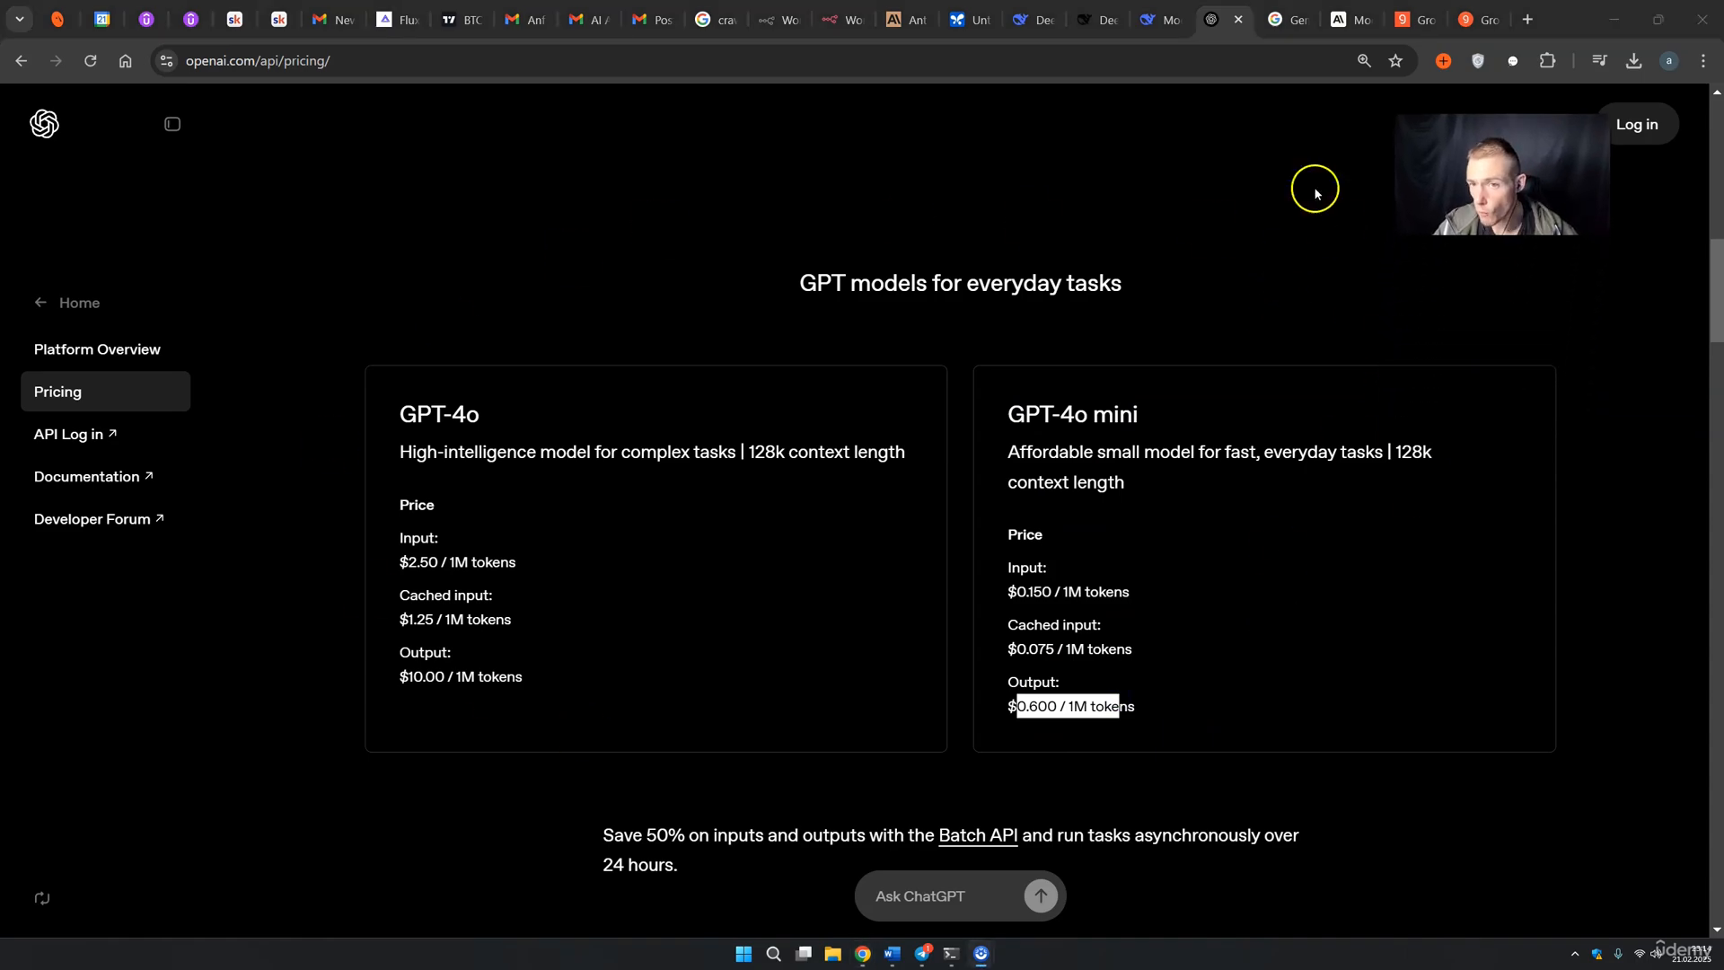
Step: Switch to Anthropic's models documentation and examine the input and output cost of Claude 3.5 Sonnet in the model comparison table
{"action": "left_click", "coordinate": [1338, 22]}
{"action": "scroll", "coordinate": [791, 276], "scroll_direction": "up", "scroll_amount": 1}
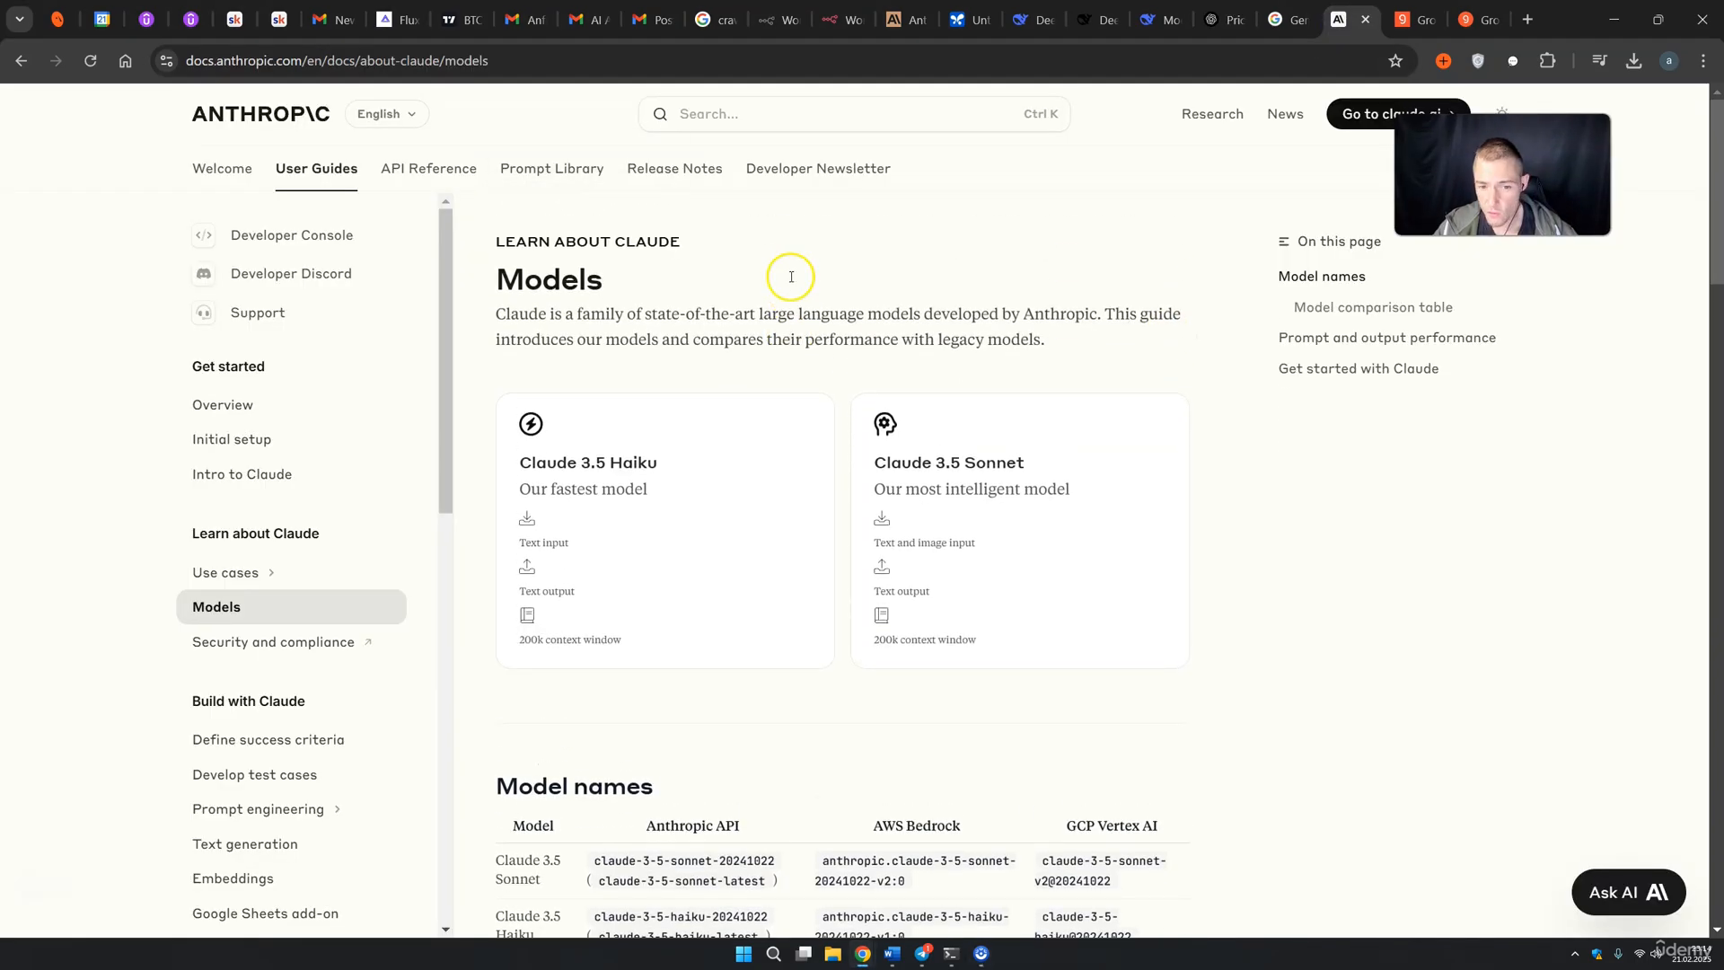
{"action": "scroll", "coordinate": [790, 281], "scroll_direction": "down", "scroll_amount": 5}
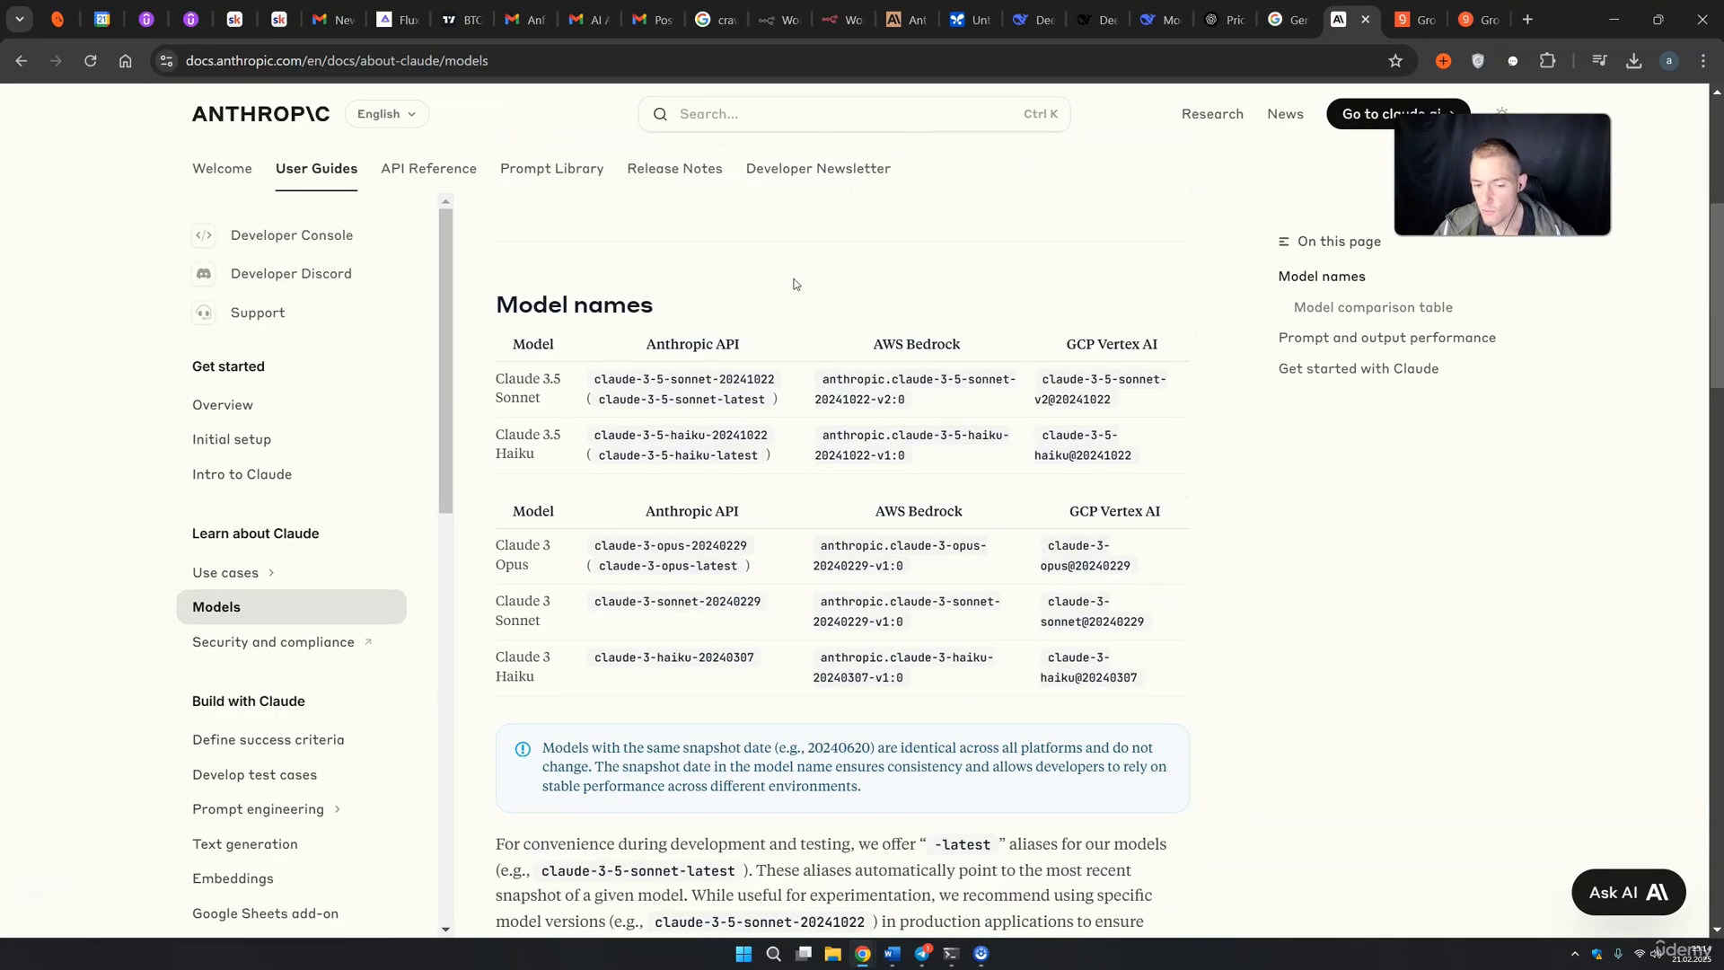
{"action": "scroll", "coordinate": [796, 283], "scroll_direction": "down", "scroll_amount": 10}
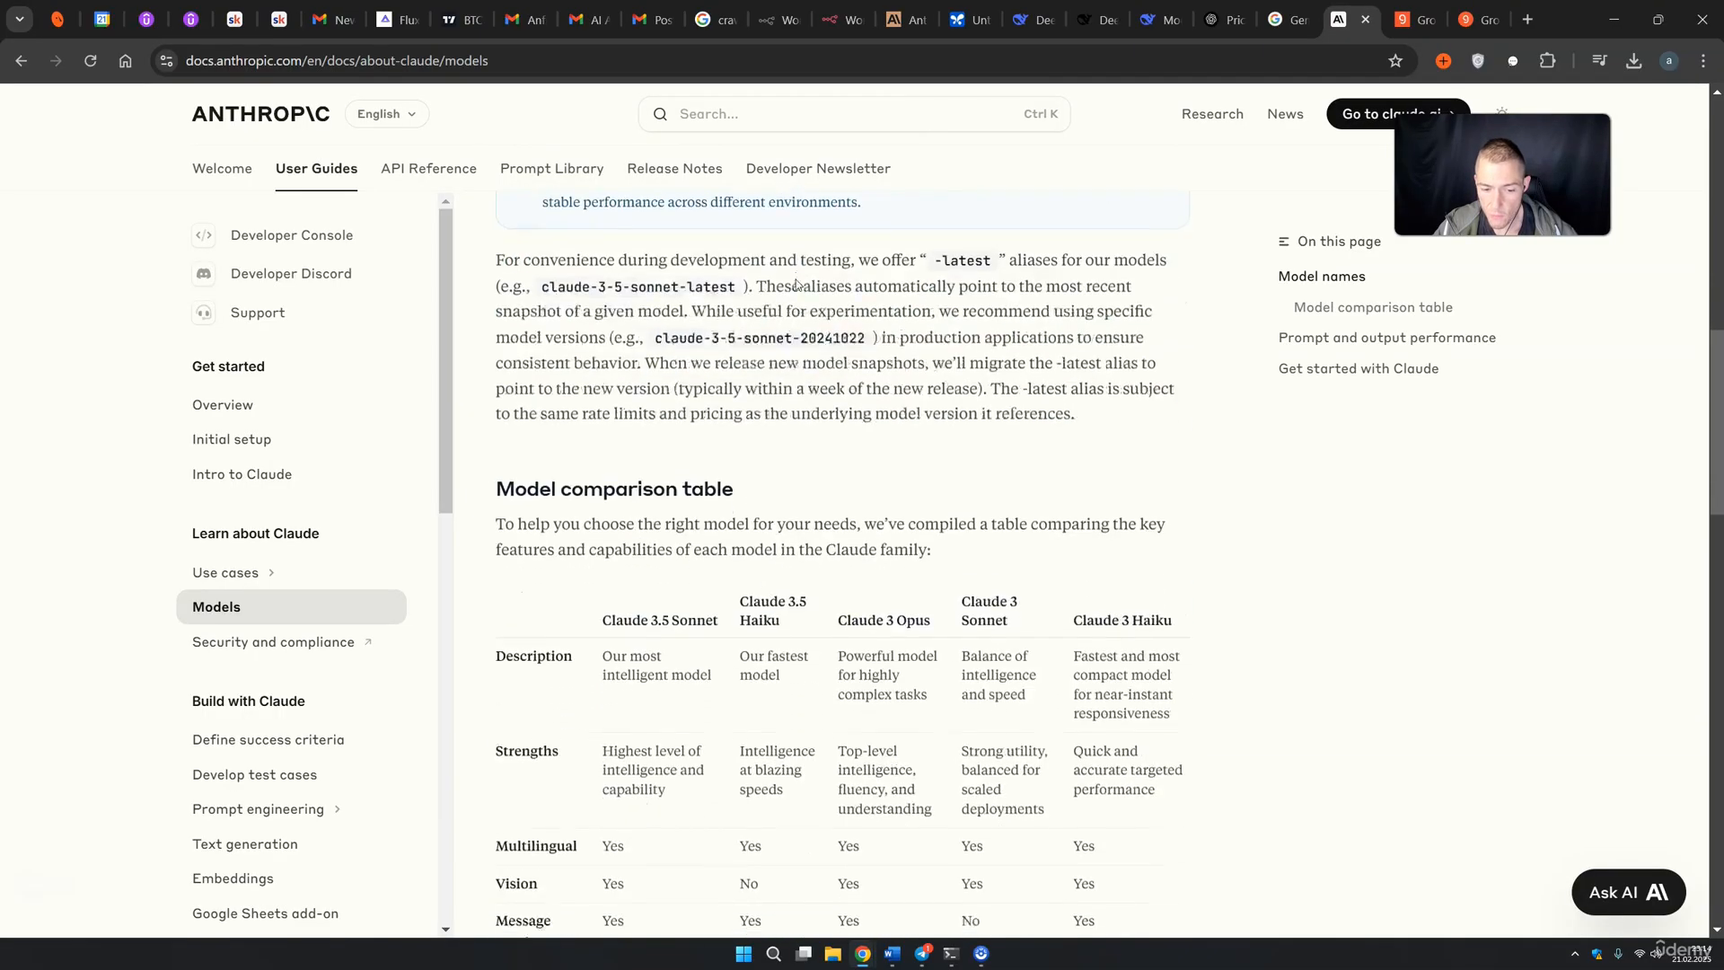
{"action": "scroll", "coordinate": [796, 284], "scroll_direction": "down", "scroll_amount": 7}
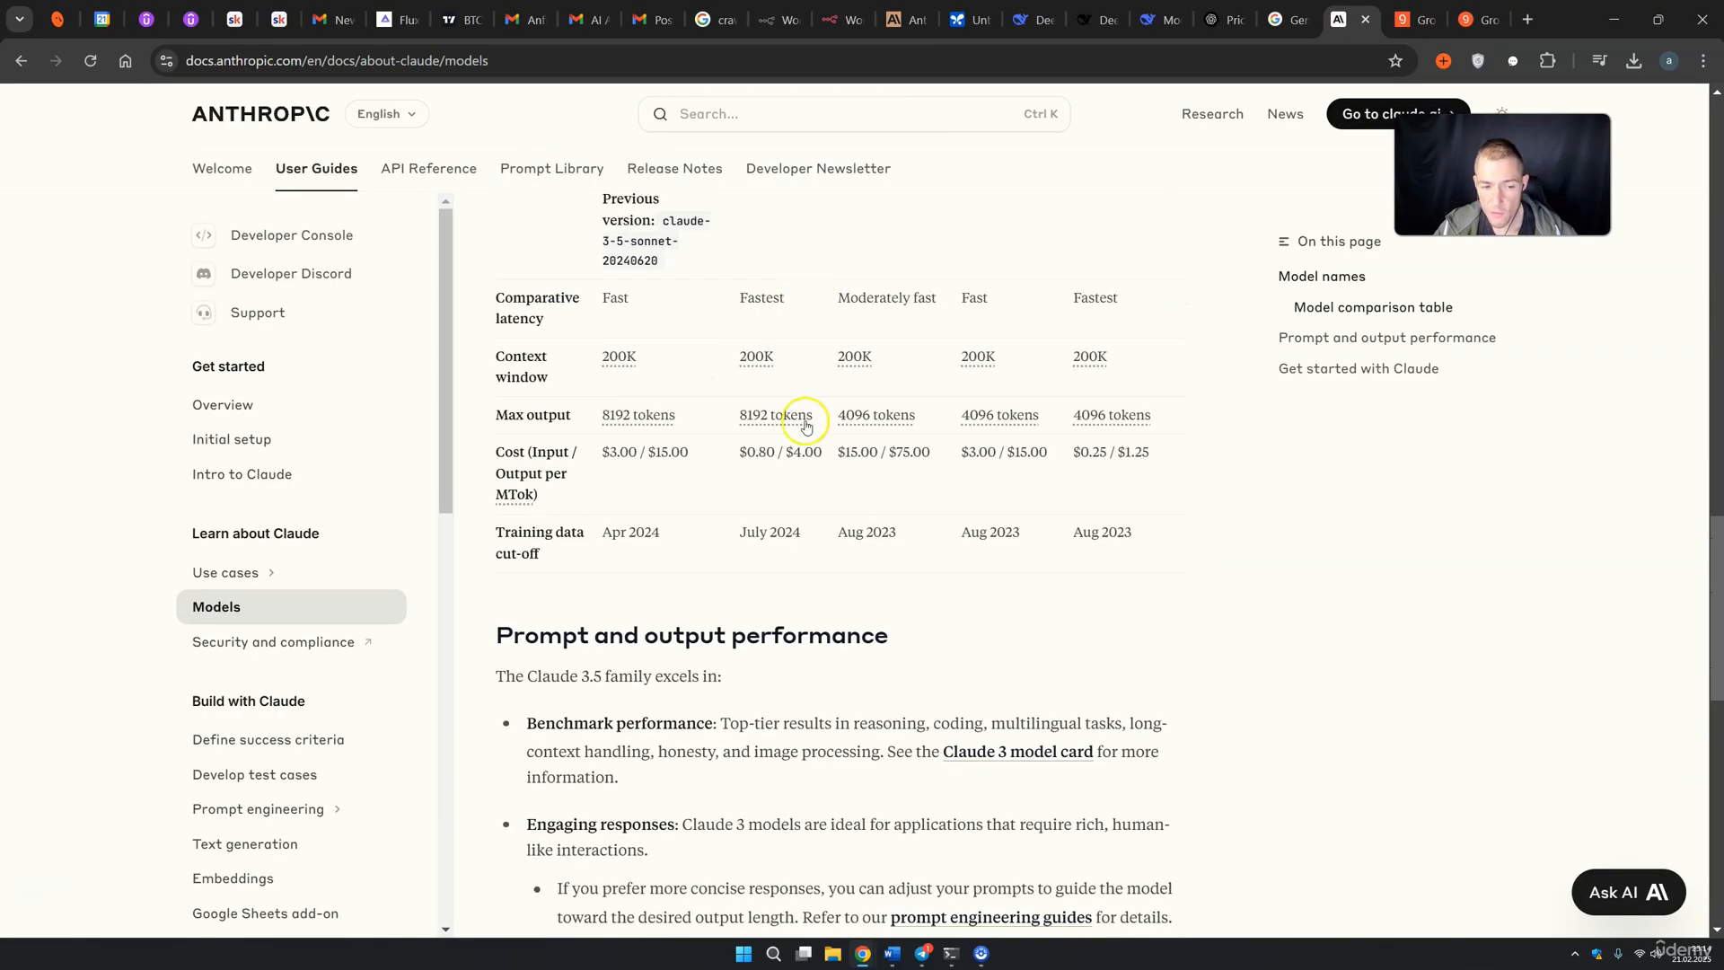
{"action": "scroll", "coordinate": [629, 435], "scroll_direction": "up", "scroll_amount": 3}
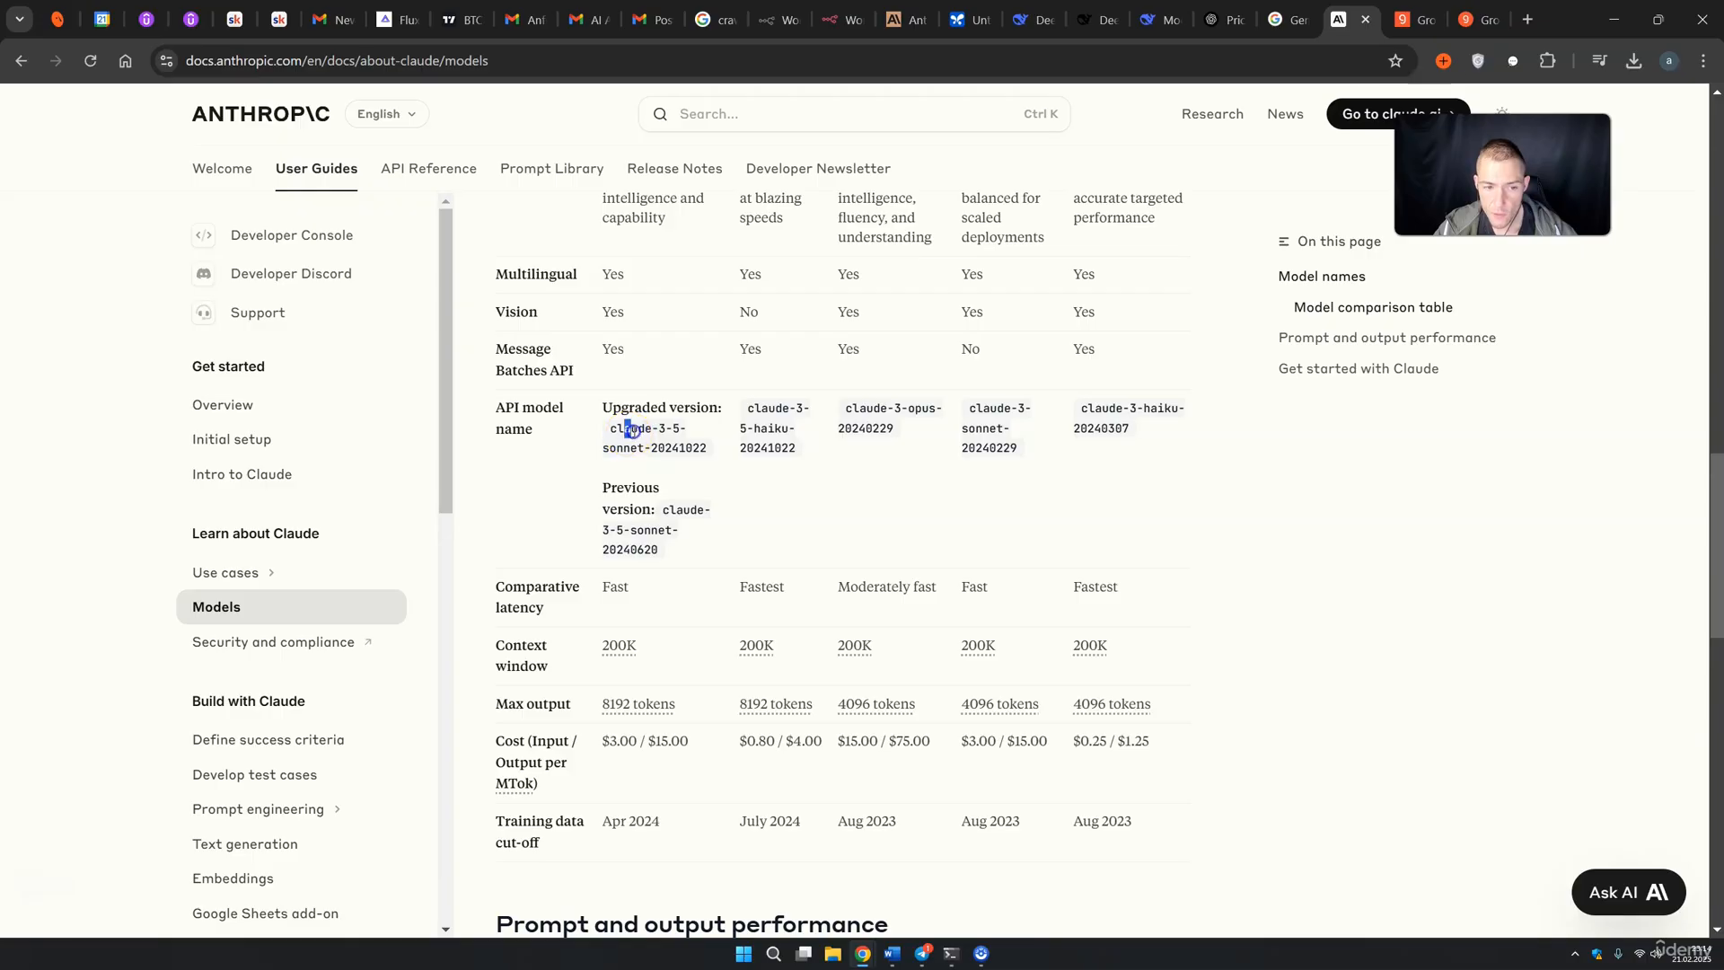
{"action": "left_click_drag", "start_coordinate": [633, 431], "coordinate": [687, 449]}
{"action": "scroll", "coordinate": [703, 548], "scroll_direction": "down", "scroll_amount": 1}
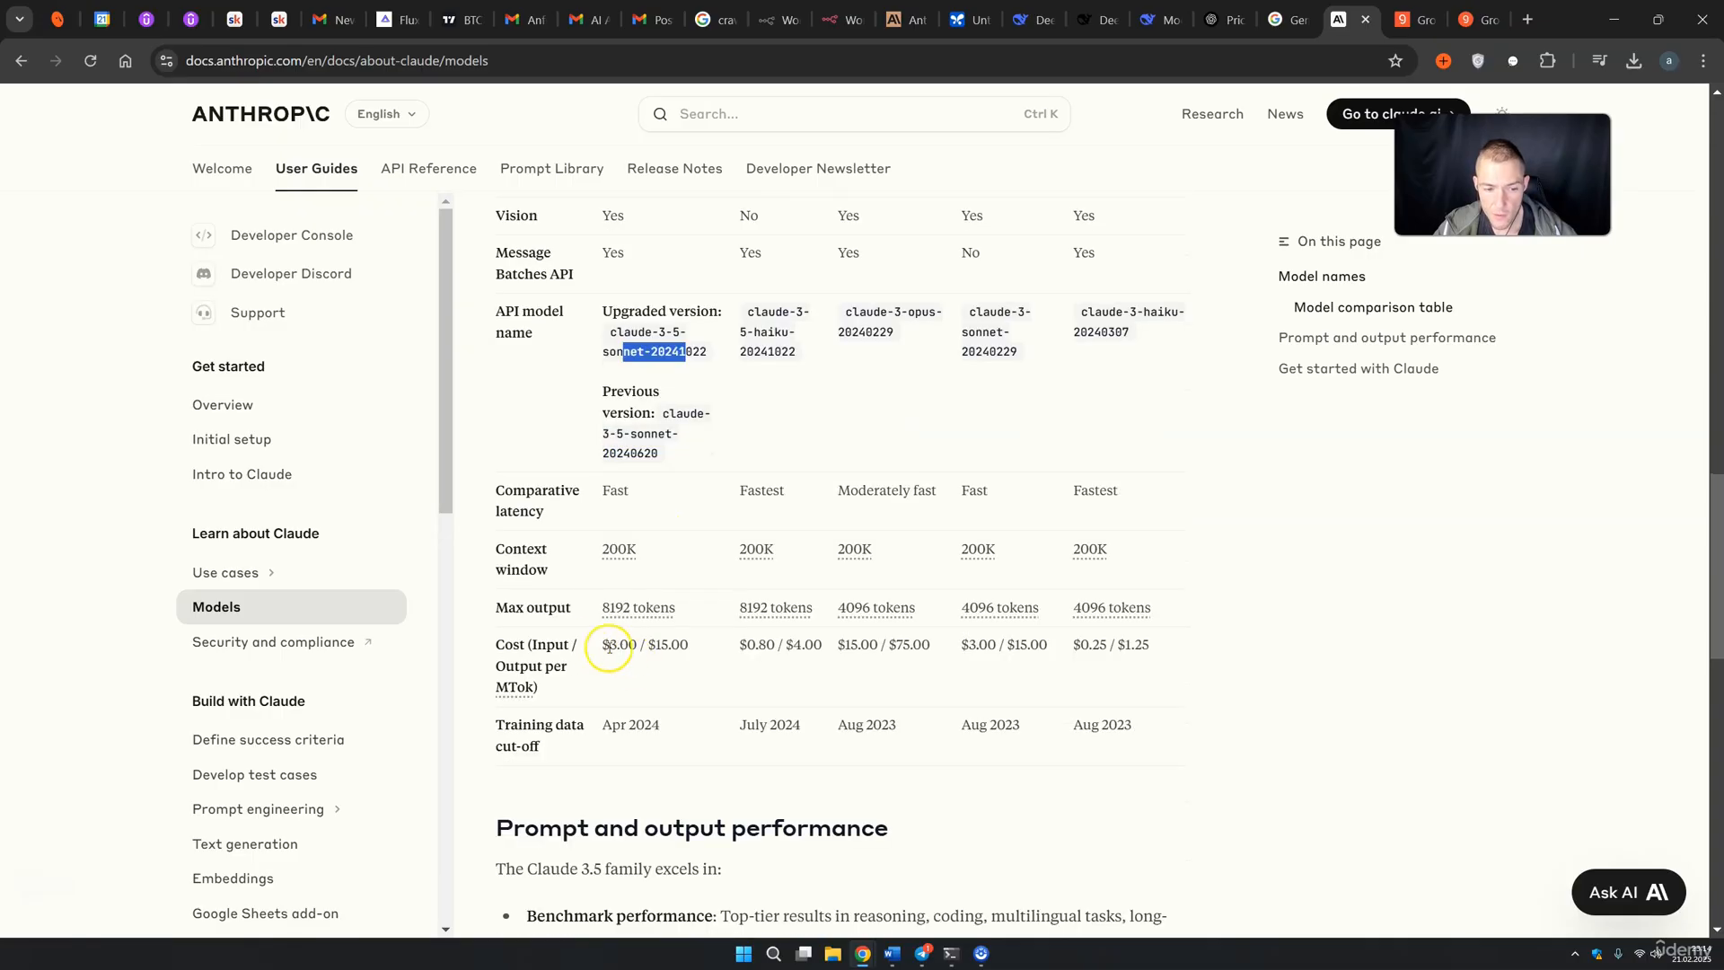
{"action": "left_click", "coordinate": [599, 646]}
{"action": "left_click_drag", "start_coordinate": [642, 647], "coordinate": [712, 685]}
Step: Examine the Claude 3 Haiku column and its token cost in the model comparison table
{"action": "scroll", "coordinate": [712, 685], "scroll_direction": "up", "scroll_amount": 3}
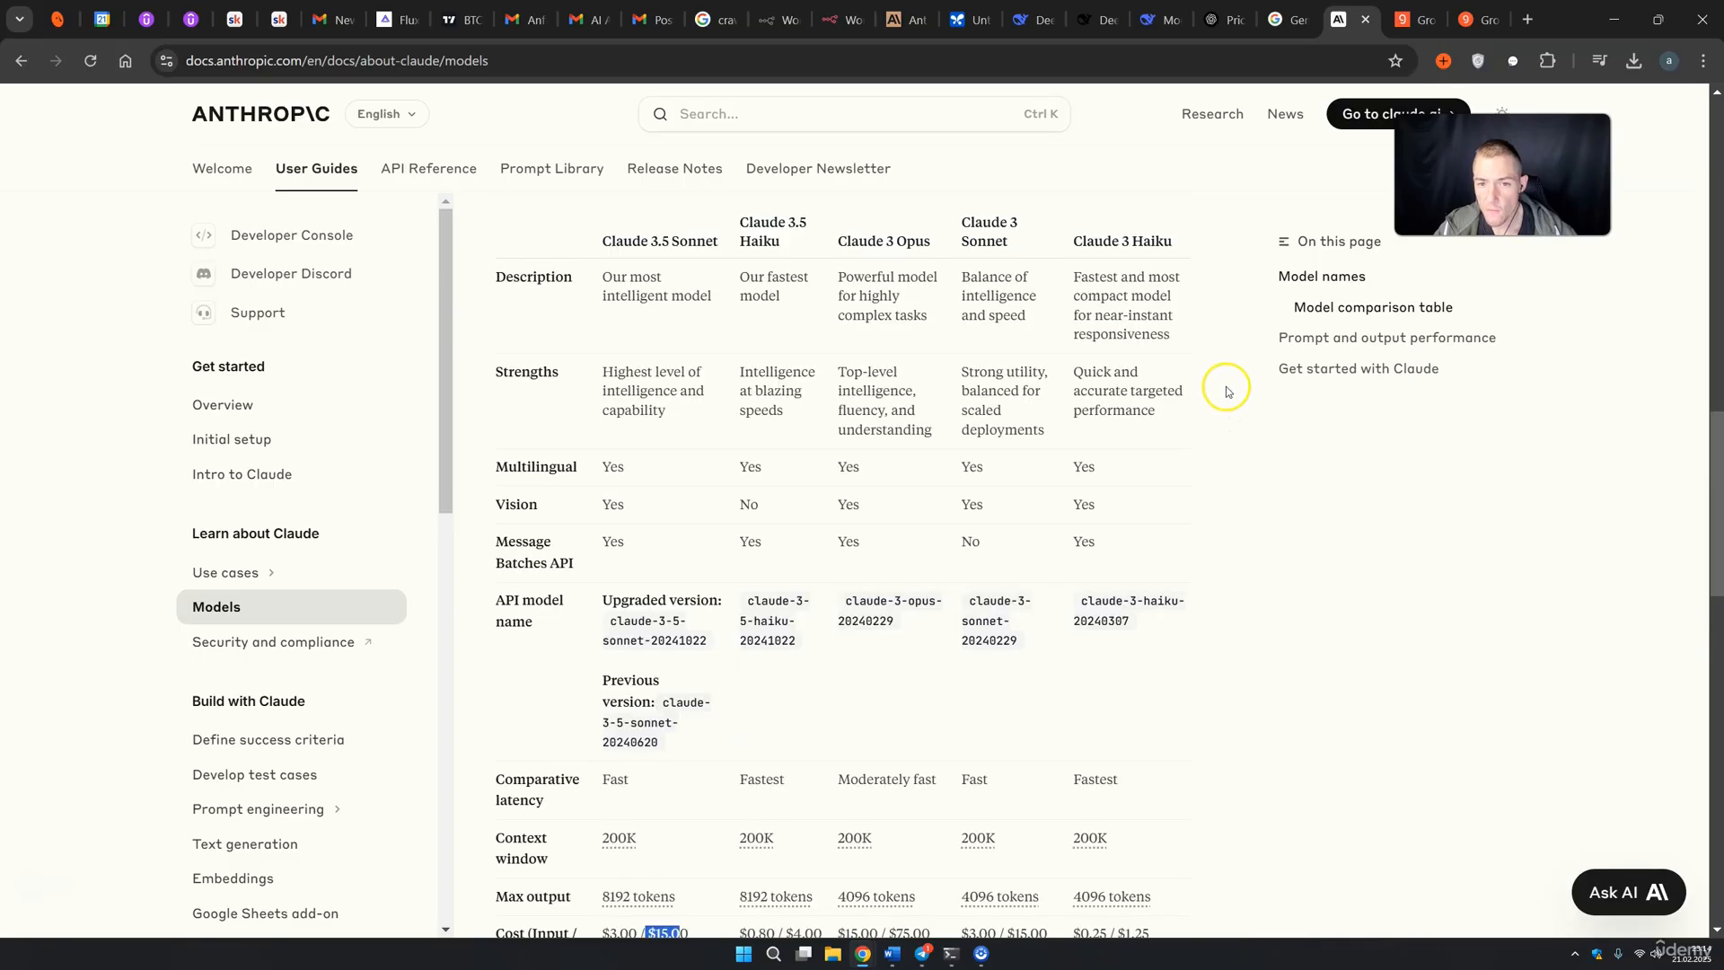
{"action": "left_click_drag", "start_coordinate": [1086, 241], "coordinate": [1151, 243]}
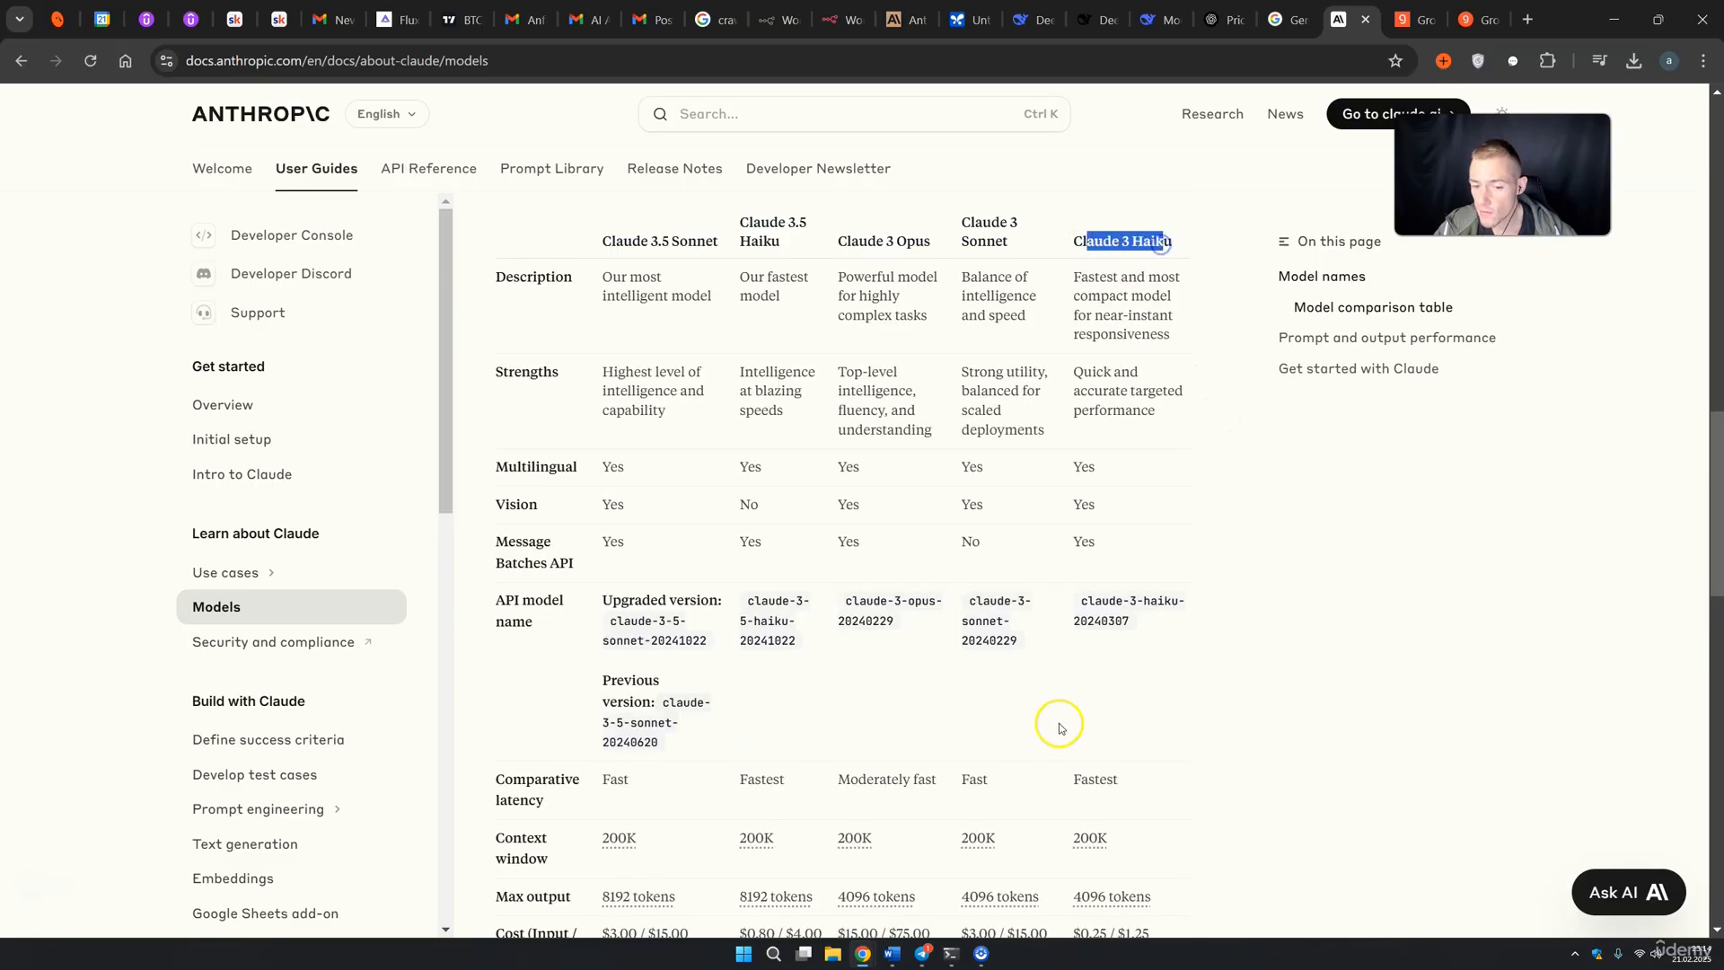
{"action": "scroll", "coordinate": [1077, 746], "scroll_direction": "down", "scroll_amount": 2}
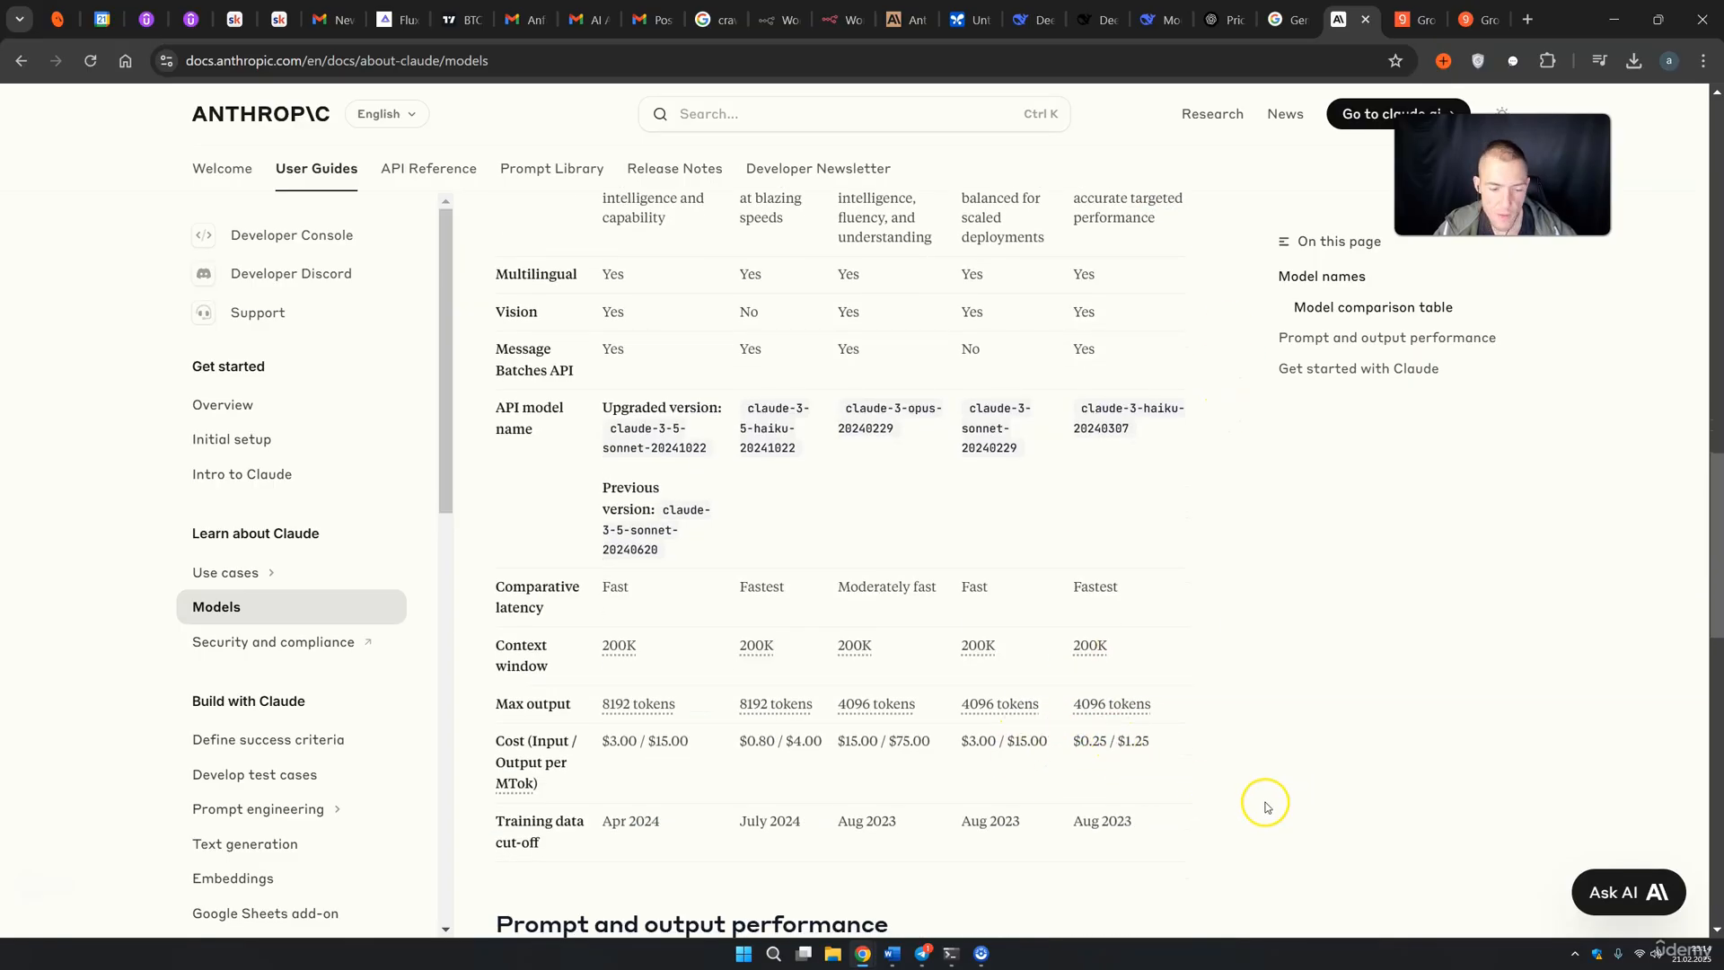
{"action": "scroll", "coordinate": [1279, 790], "scroll_direction": "down", "scroll_amount": 2}
{"action": "scroll", "coordinate": [1265, 783], "scroll_direction": "down", "scroll_amount": 6}
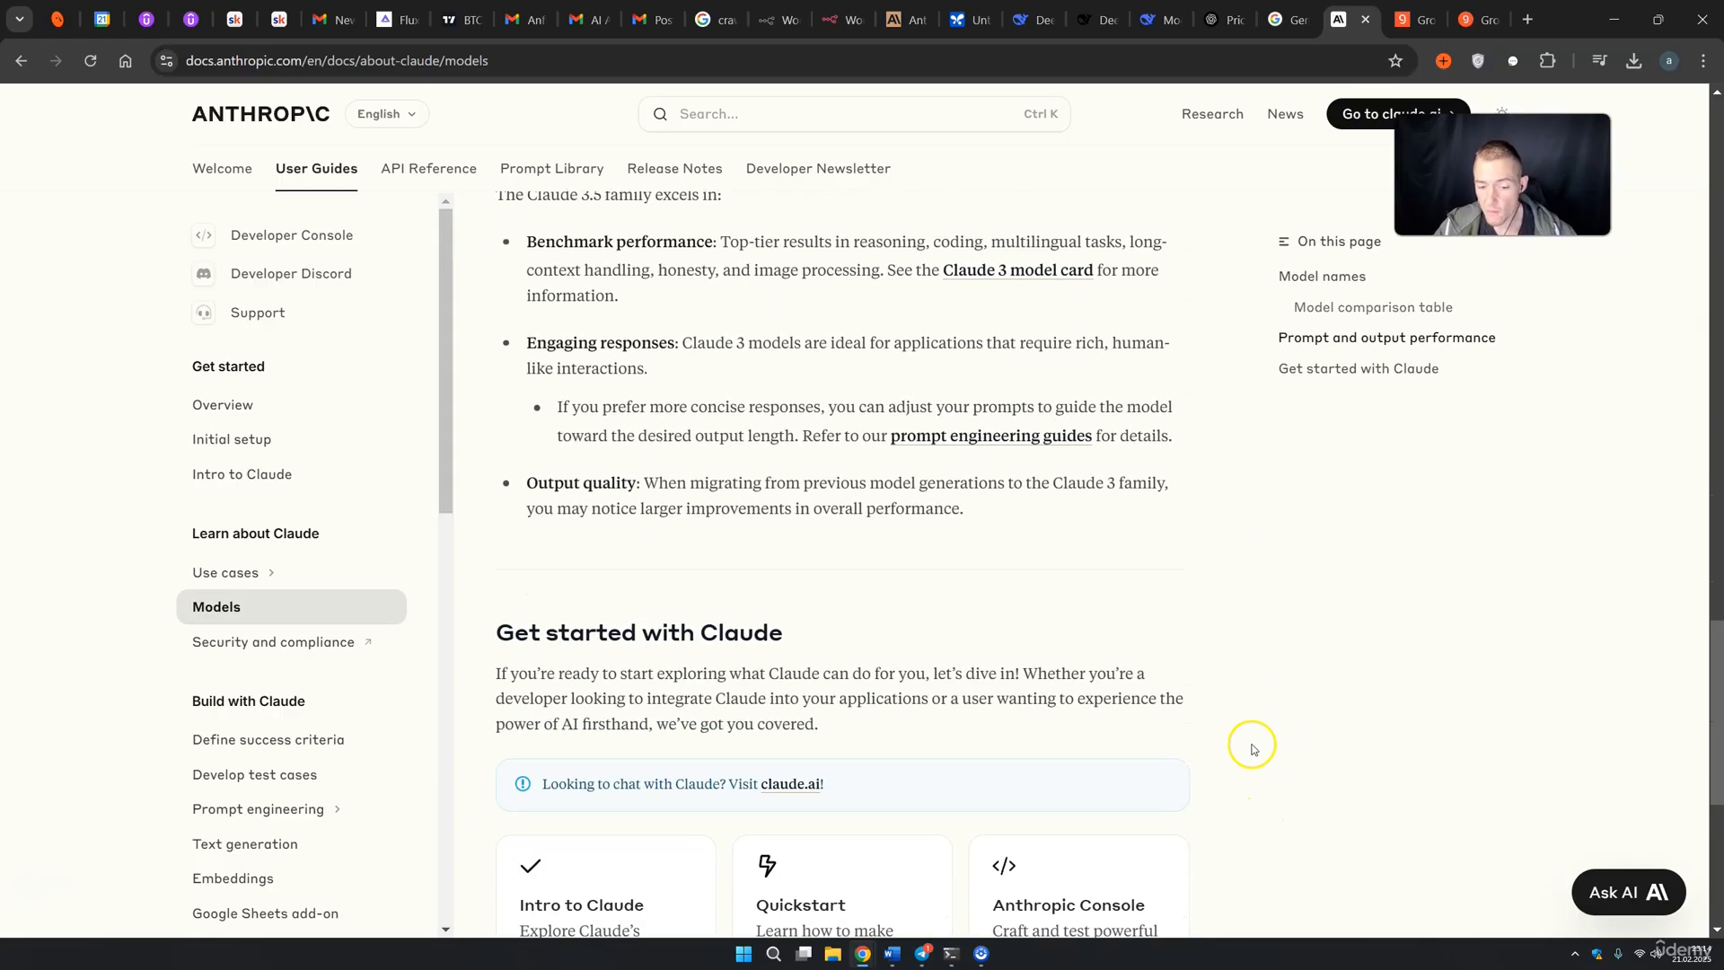
{"action": "scroll", "coordinate": [1248, 736], "scroll_direction": "up", "scroll_amount": 6}
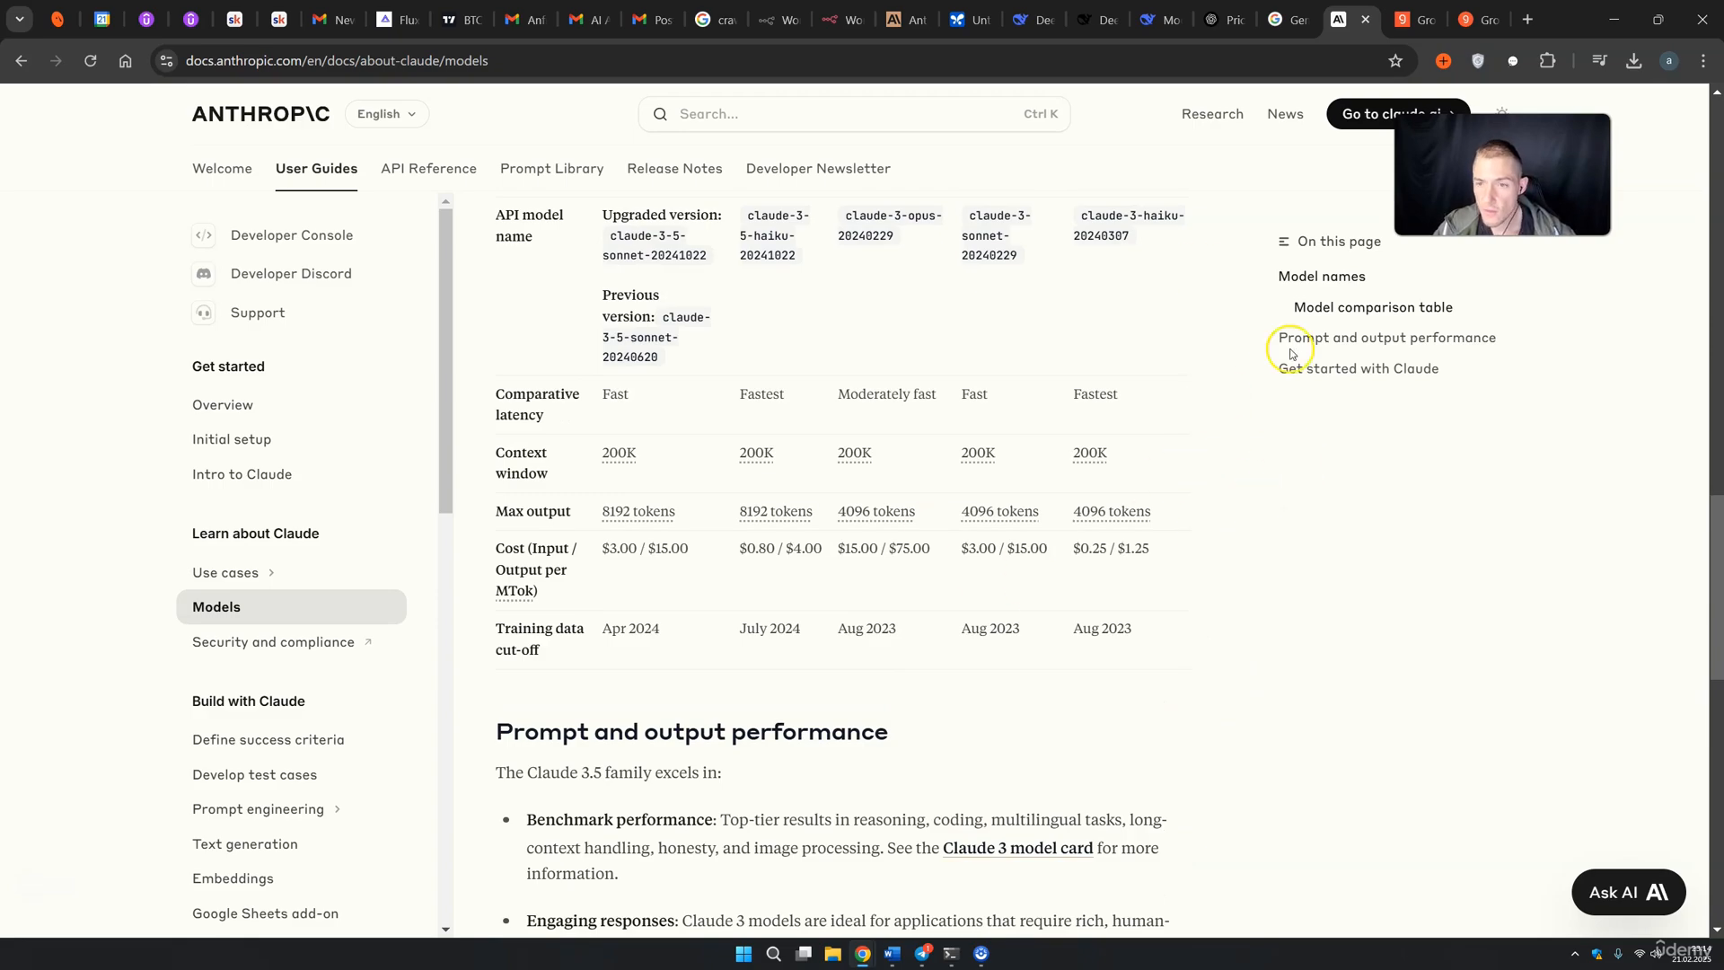
Step: Switch to the Groq homepage and send the message "hey" to its chat demo
{"action": "left_click", "coordinate": [1415, 19]}
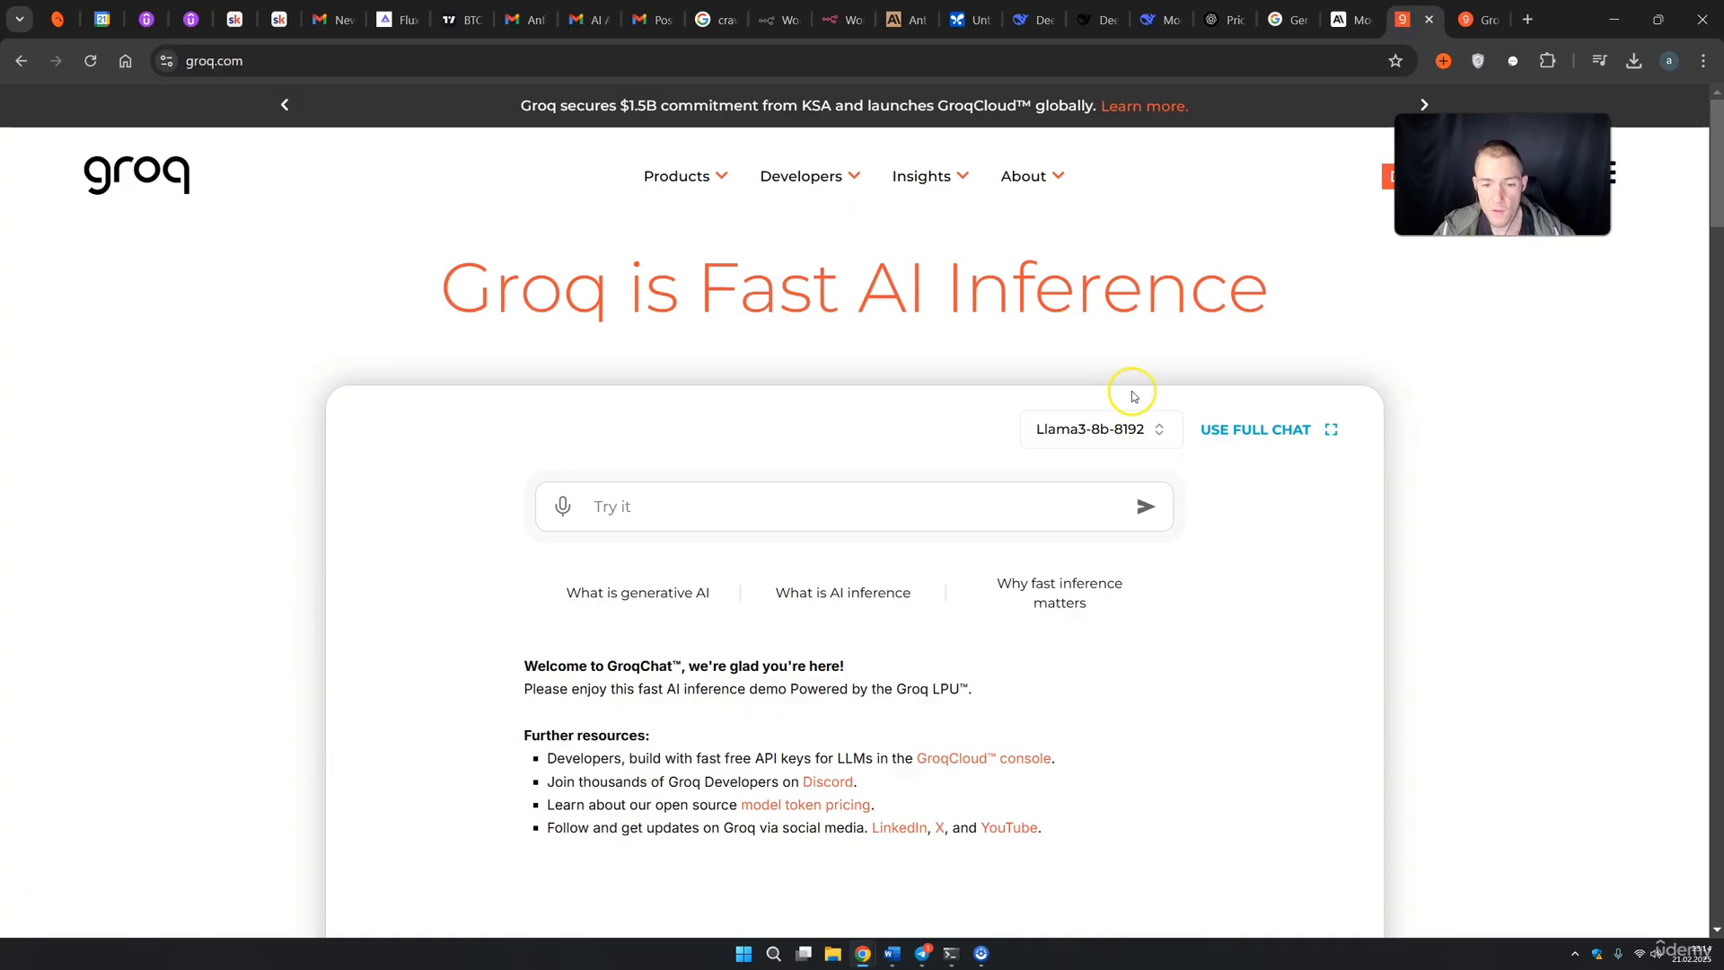
{"action": "left_click_drag", "start_coordinate": [482, 295], "coordinate": [612, 298]}
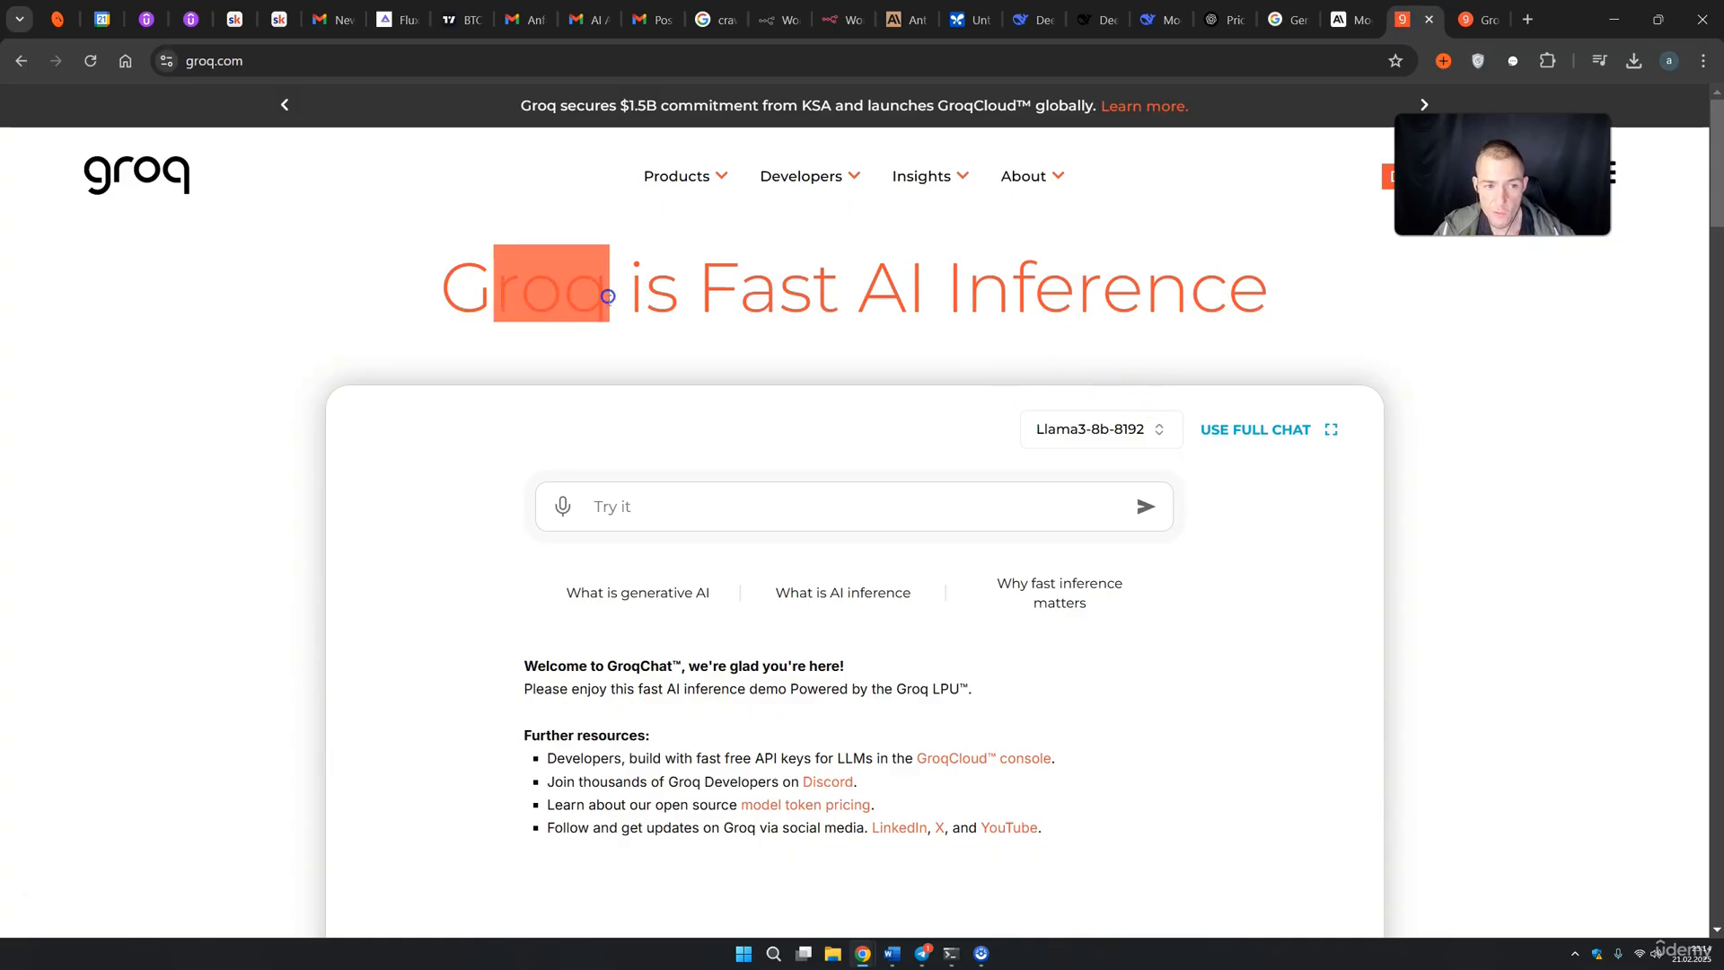
{"action": "left_click", "coordinate": [373, 315]}
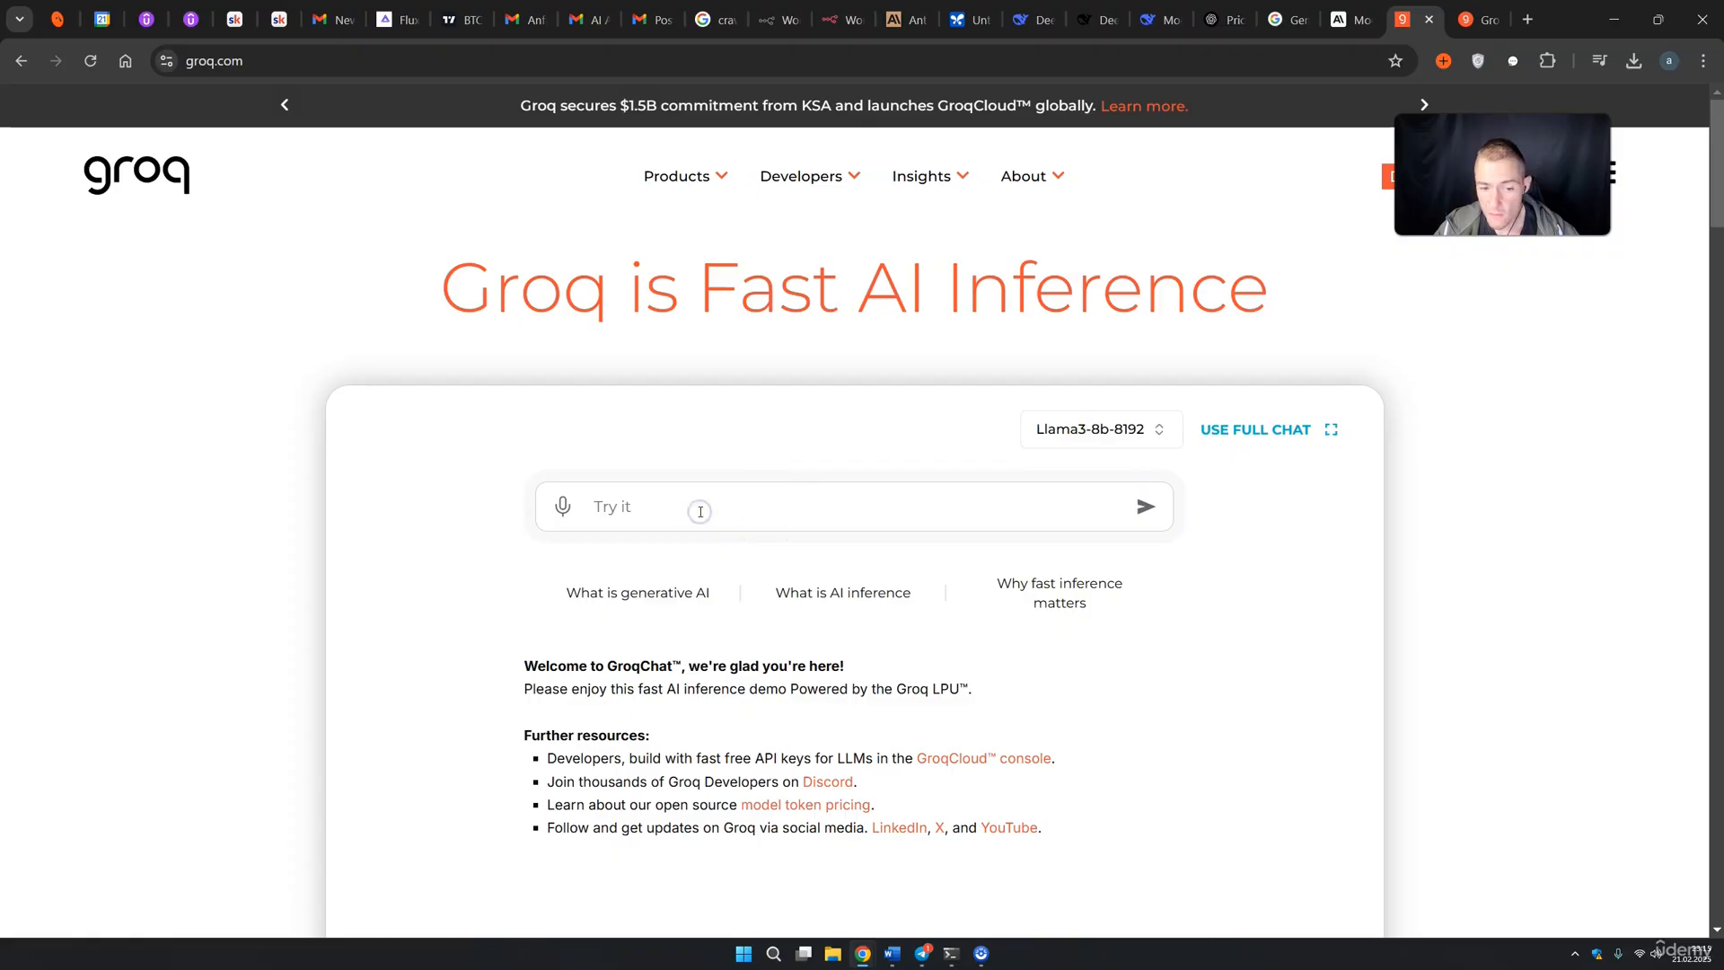
{"action": "type", "text": "hey"}
{"action": "key", "text": "Return"}
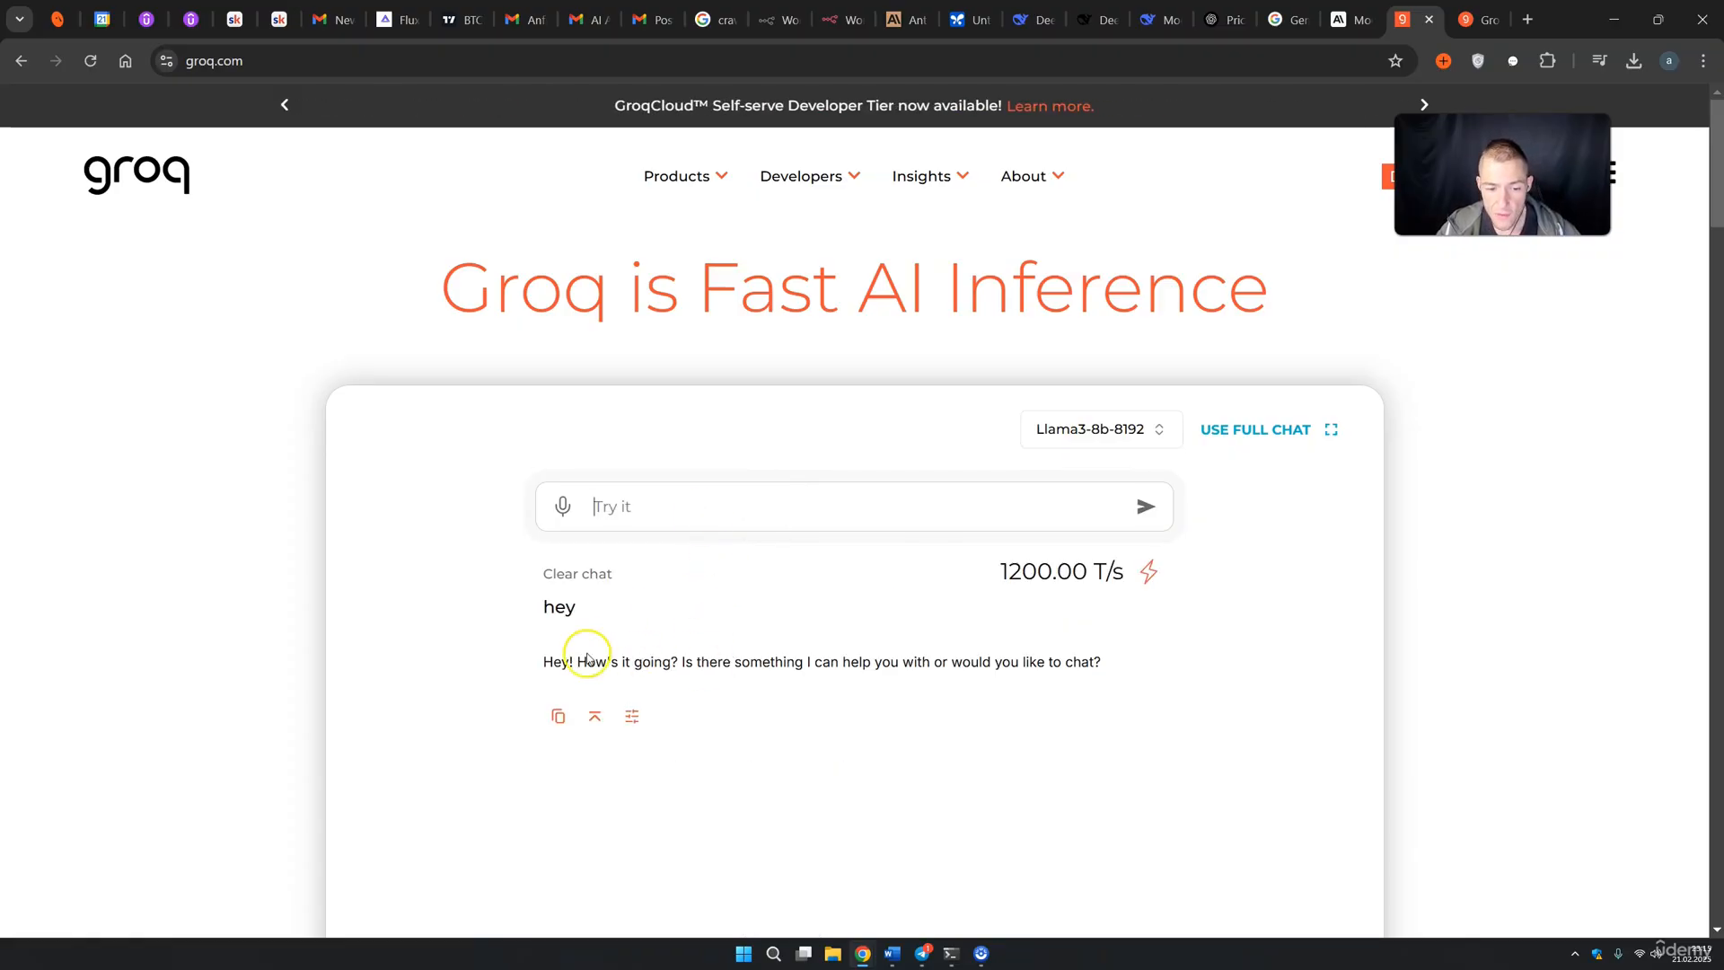
Step: Send the prompt "tell me a story" to the Groq chat demo and look through the reply
{"action": "left_click_drag", "start_coordinate": [574, 667], "coordinate": [954, 662]}
{"action": "left_click", "coordinate": [674, 509]}
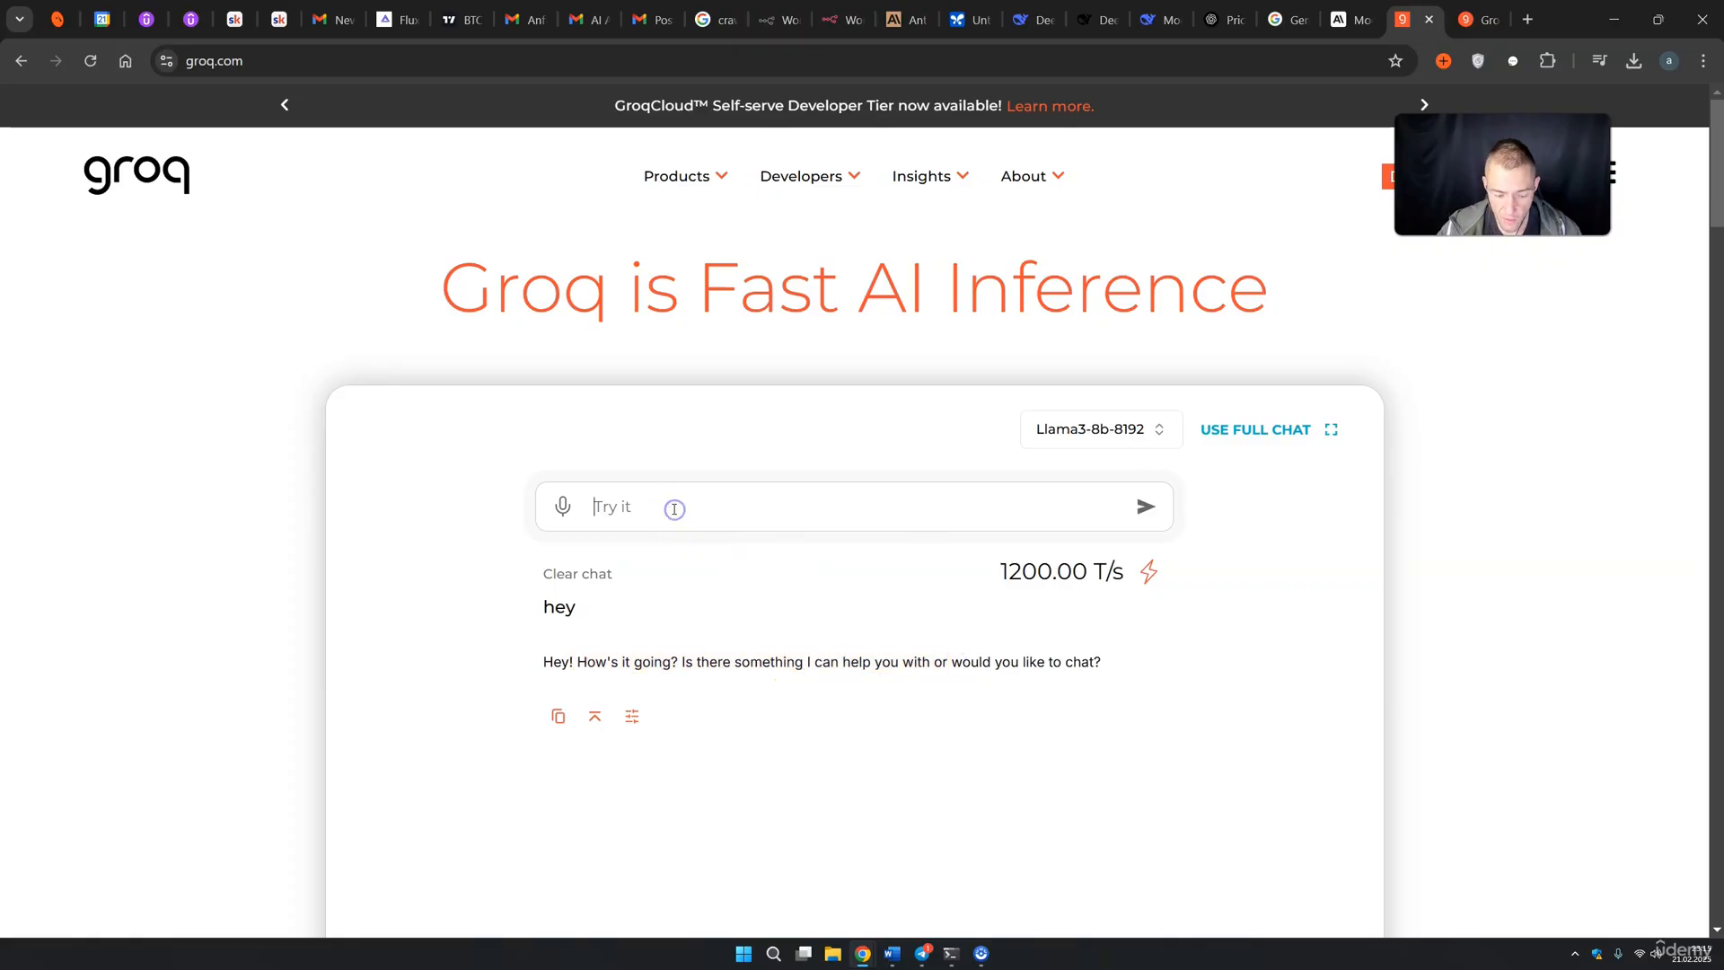
{"action": "type", "text": "tell me a story"}
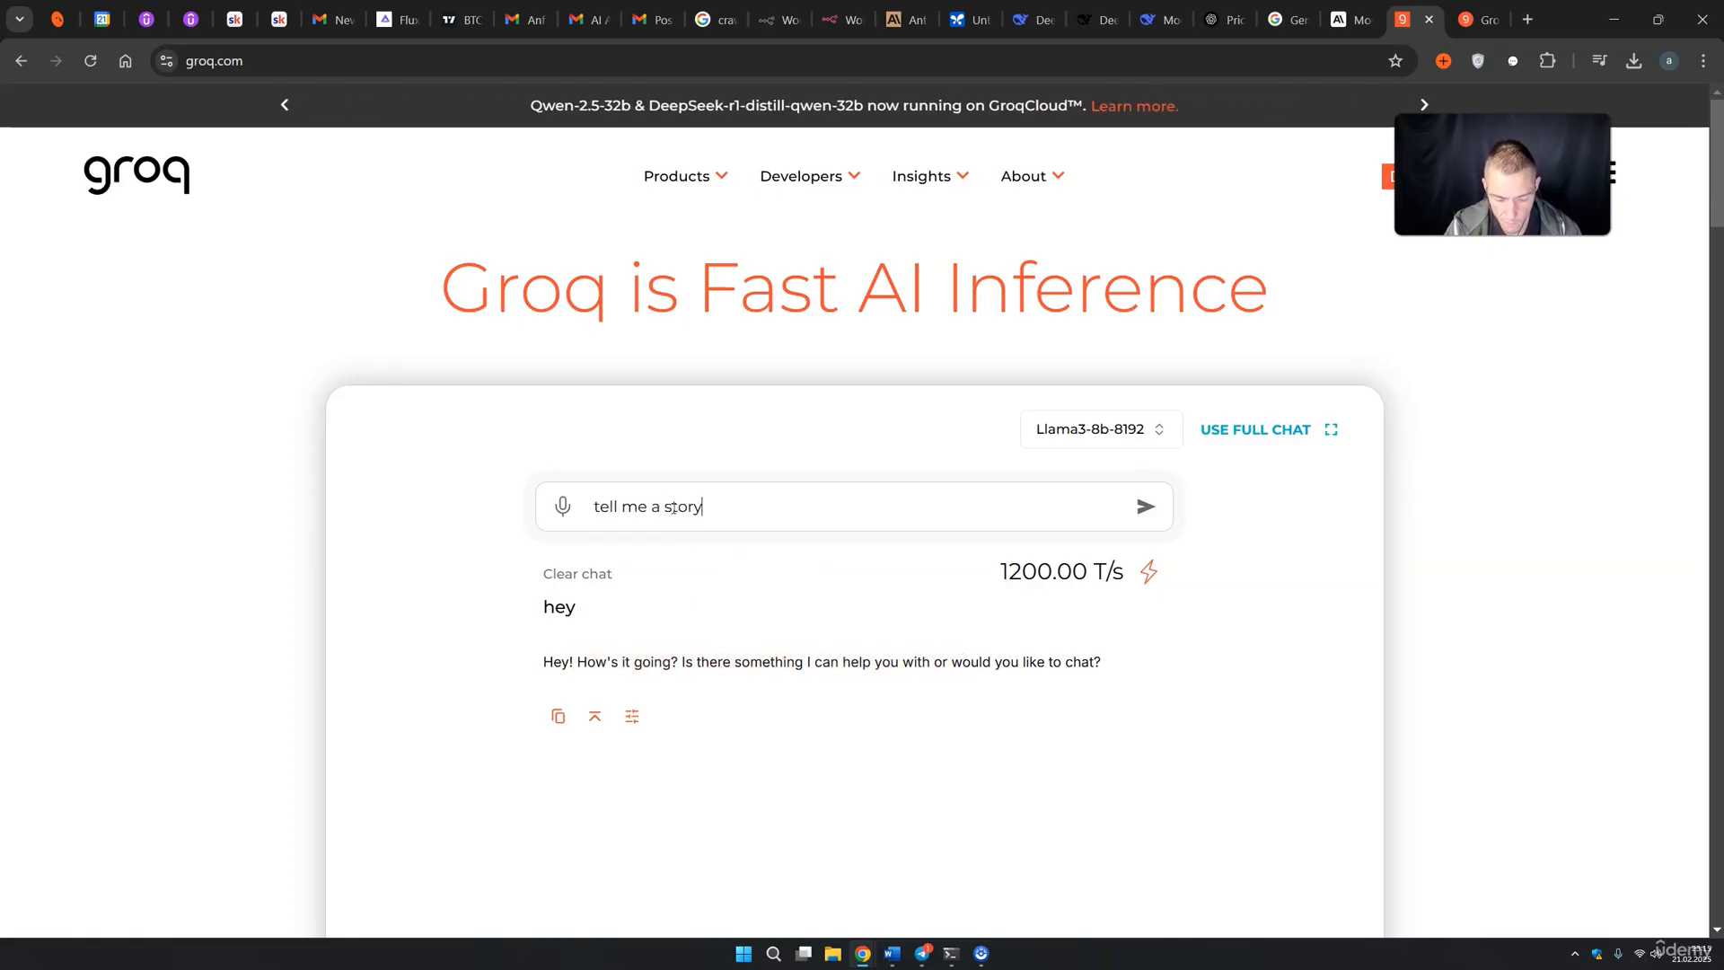
{"action": "key", "text": "Return"}
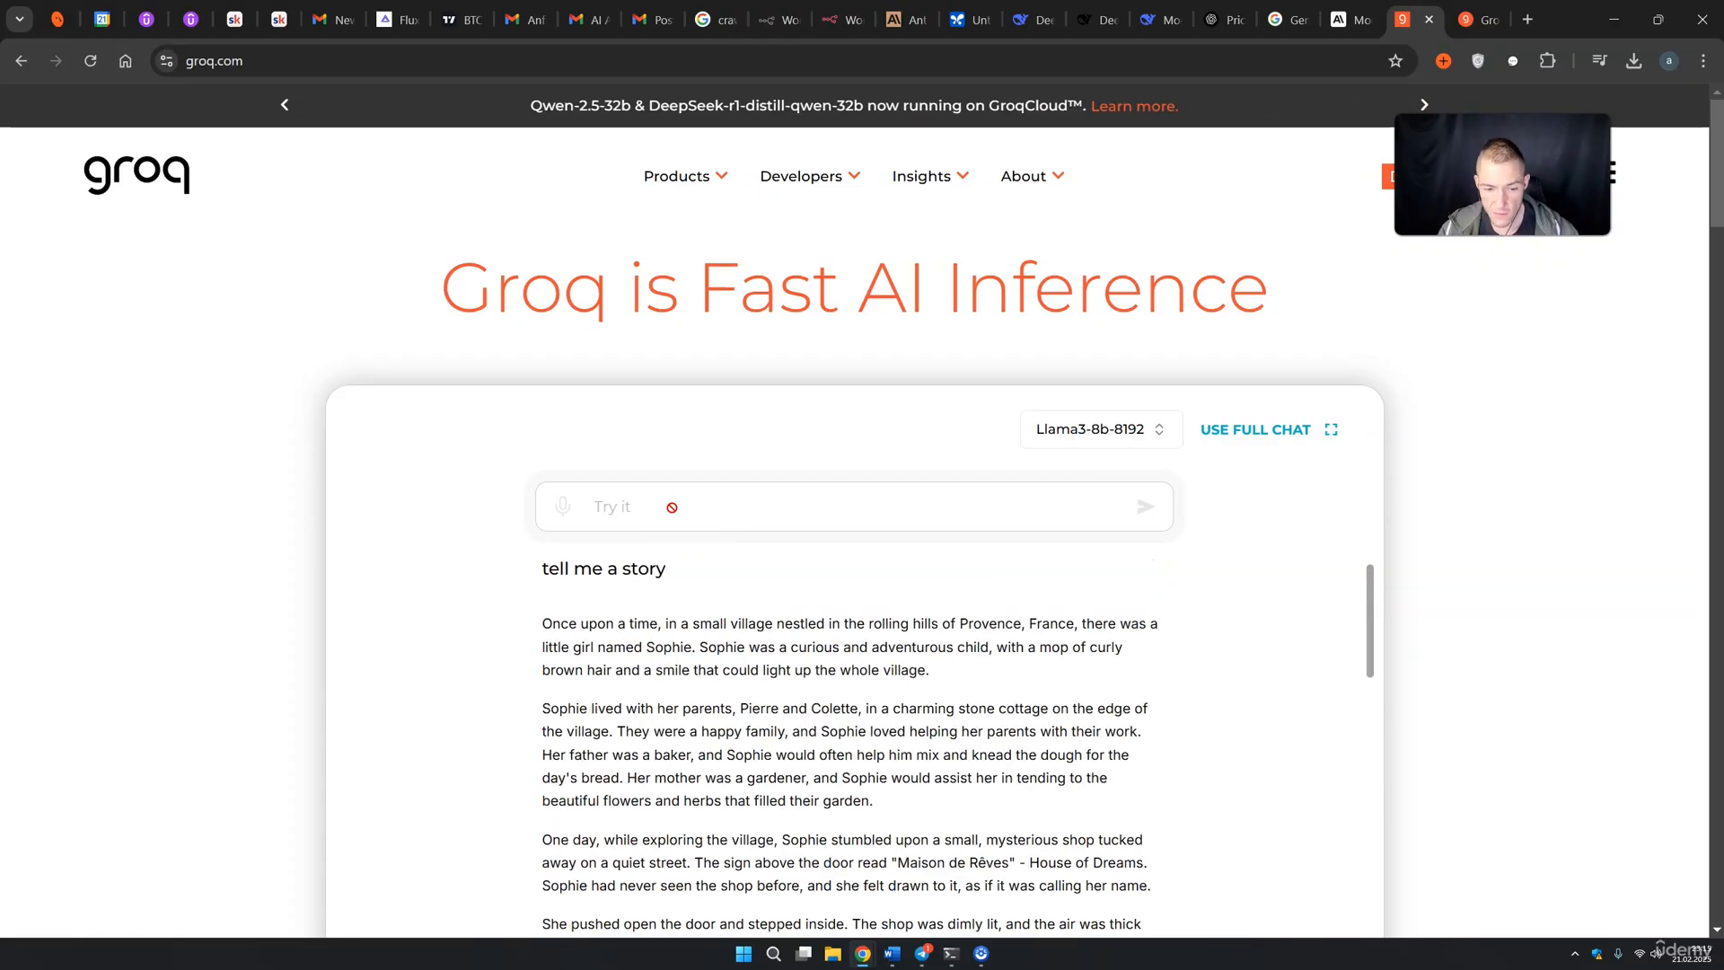
{"action": "scroll", "coordinate": [916, 696], "scroll_direction": "down", "scroll_amount": 4}
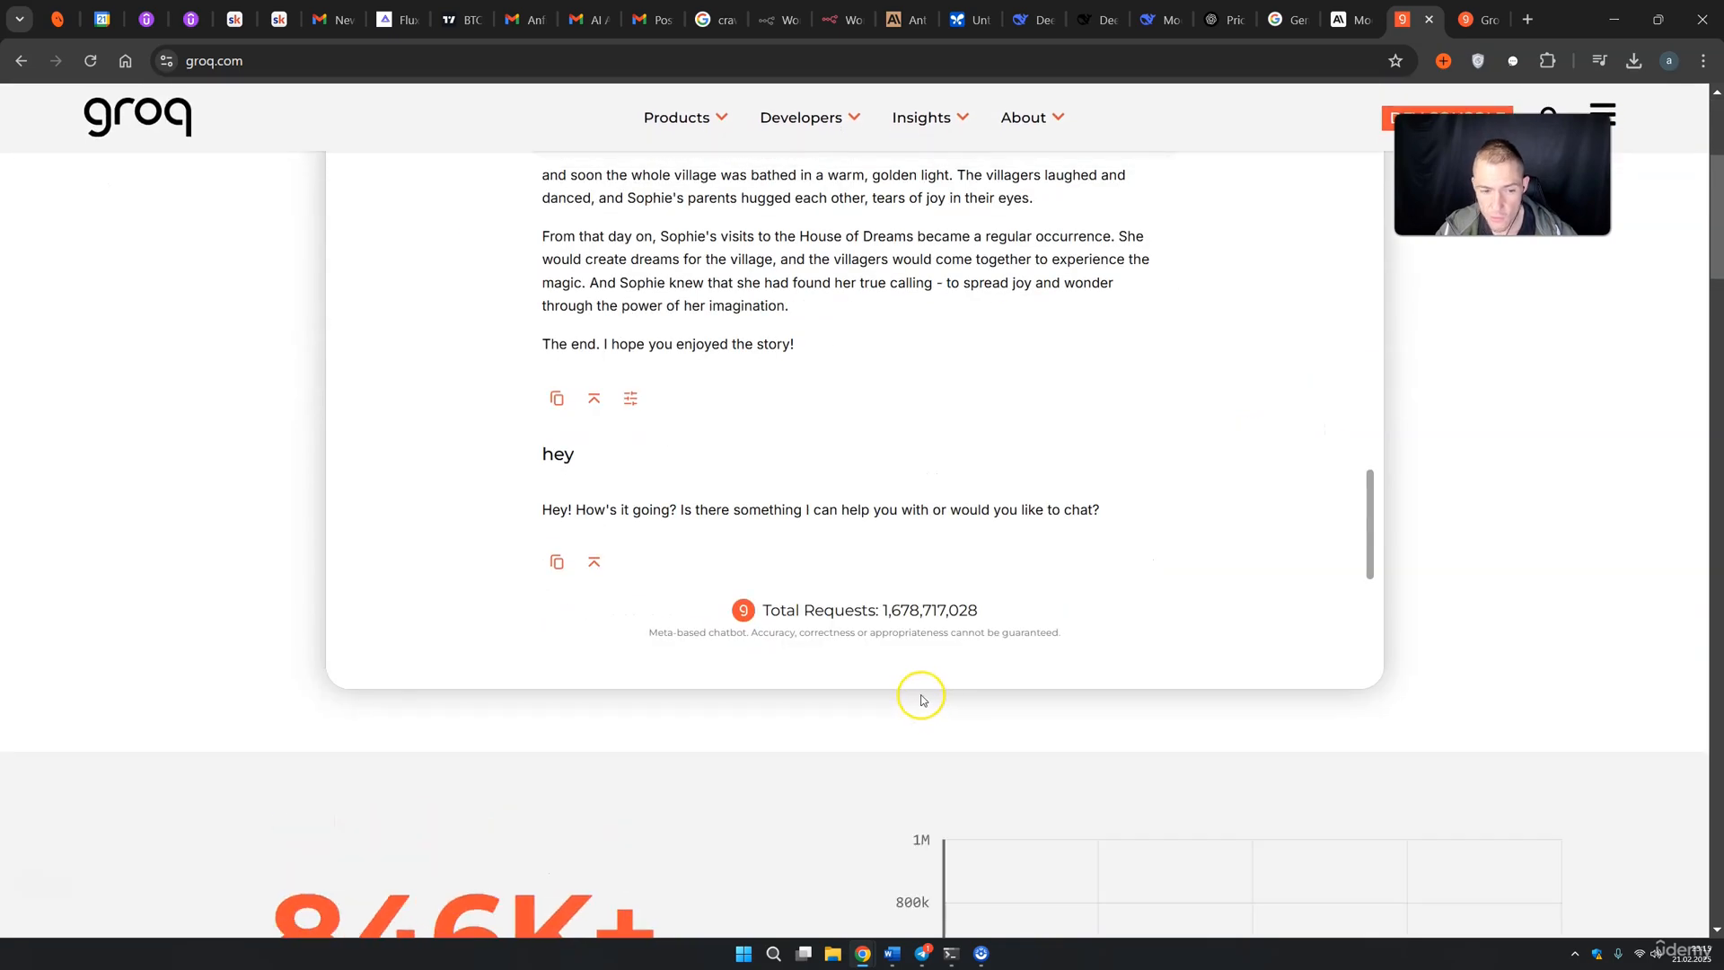
{"action": "scroll", "coordinate": [897, 677], "scroll_direction": "up", "scroll_amount": 4}
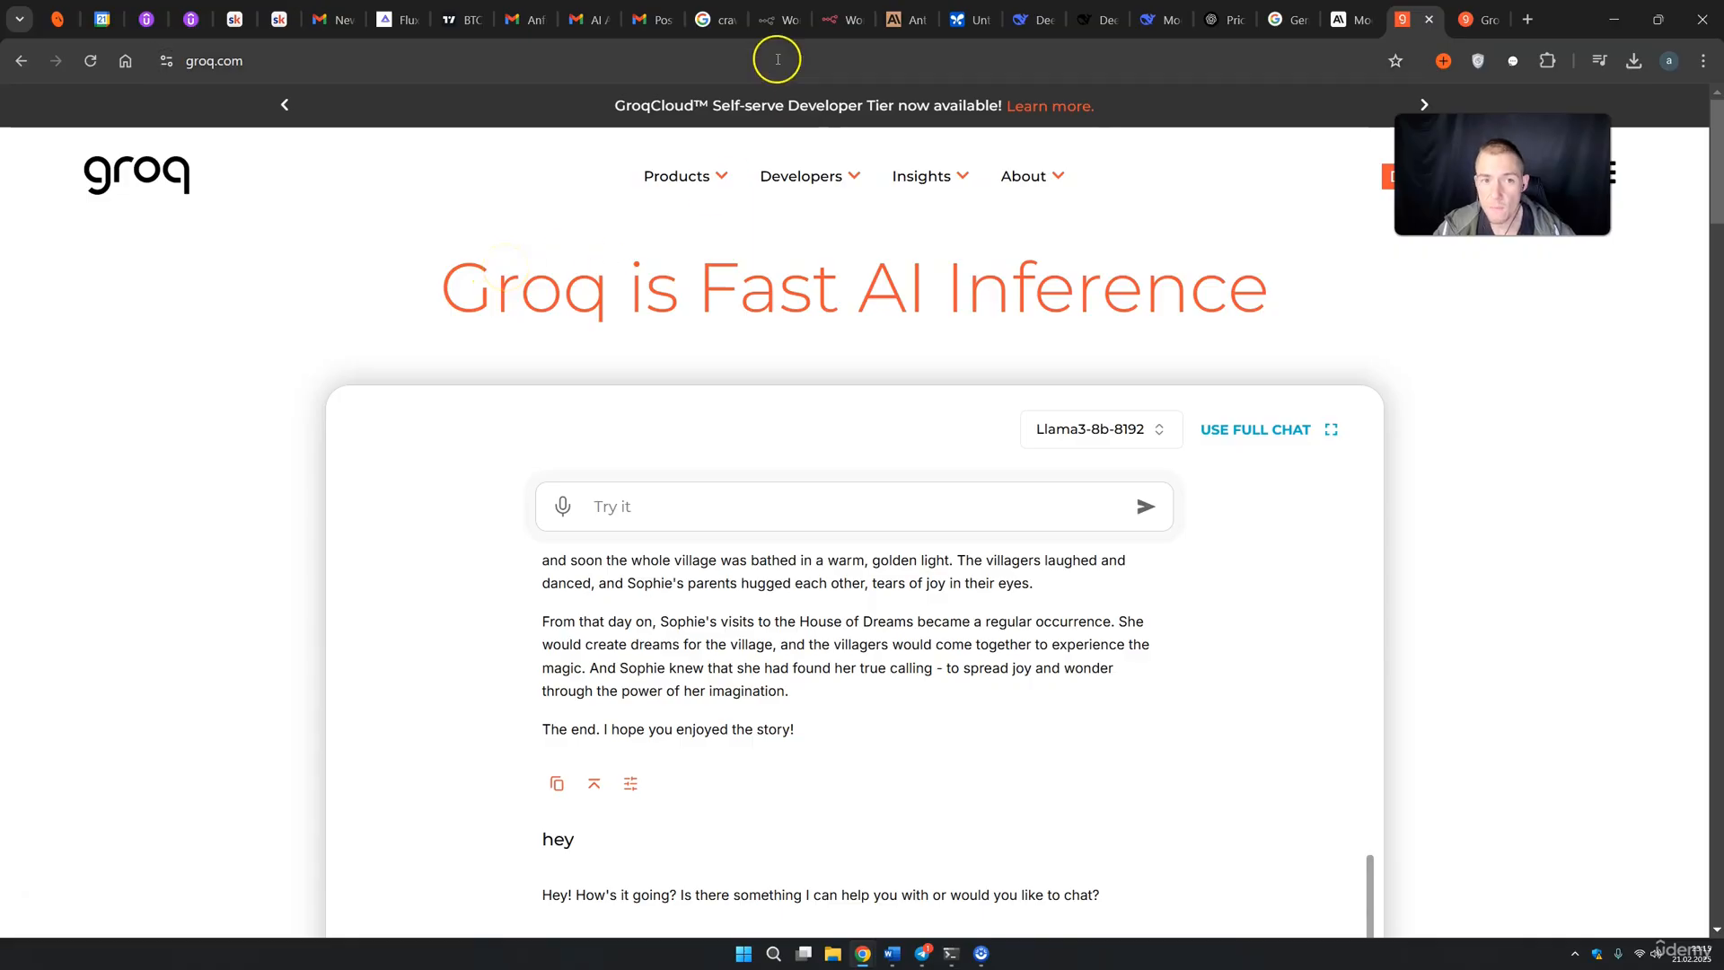
Step: Switch to n8n and create a new workflow containing an AI Agent node
{"action": "left_click", "coordinate": [842, 19]}
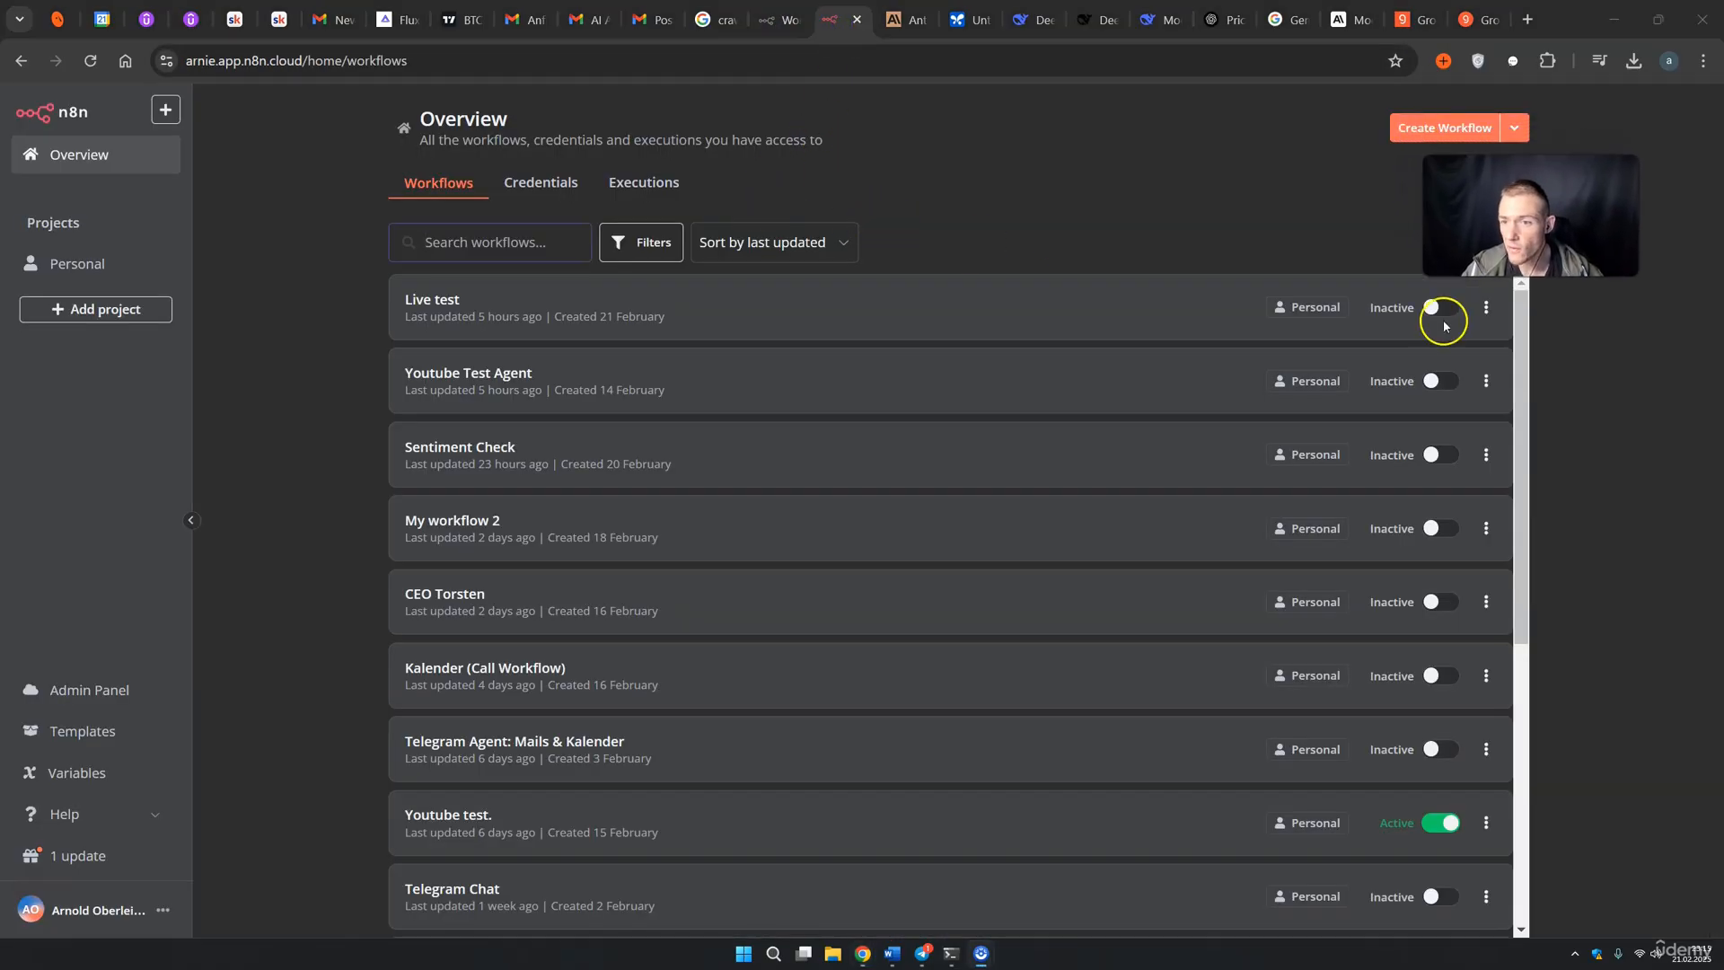
{"action": "left_click", "coordinate": [1433, 127]}
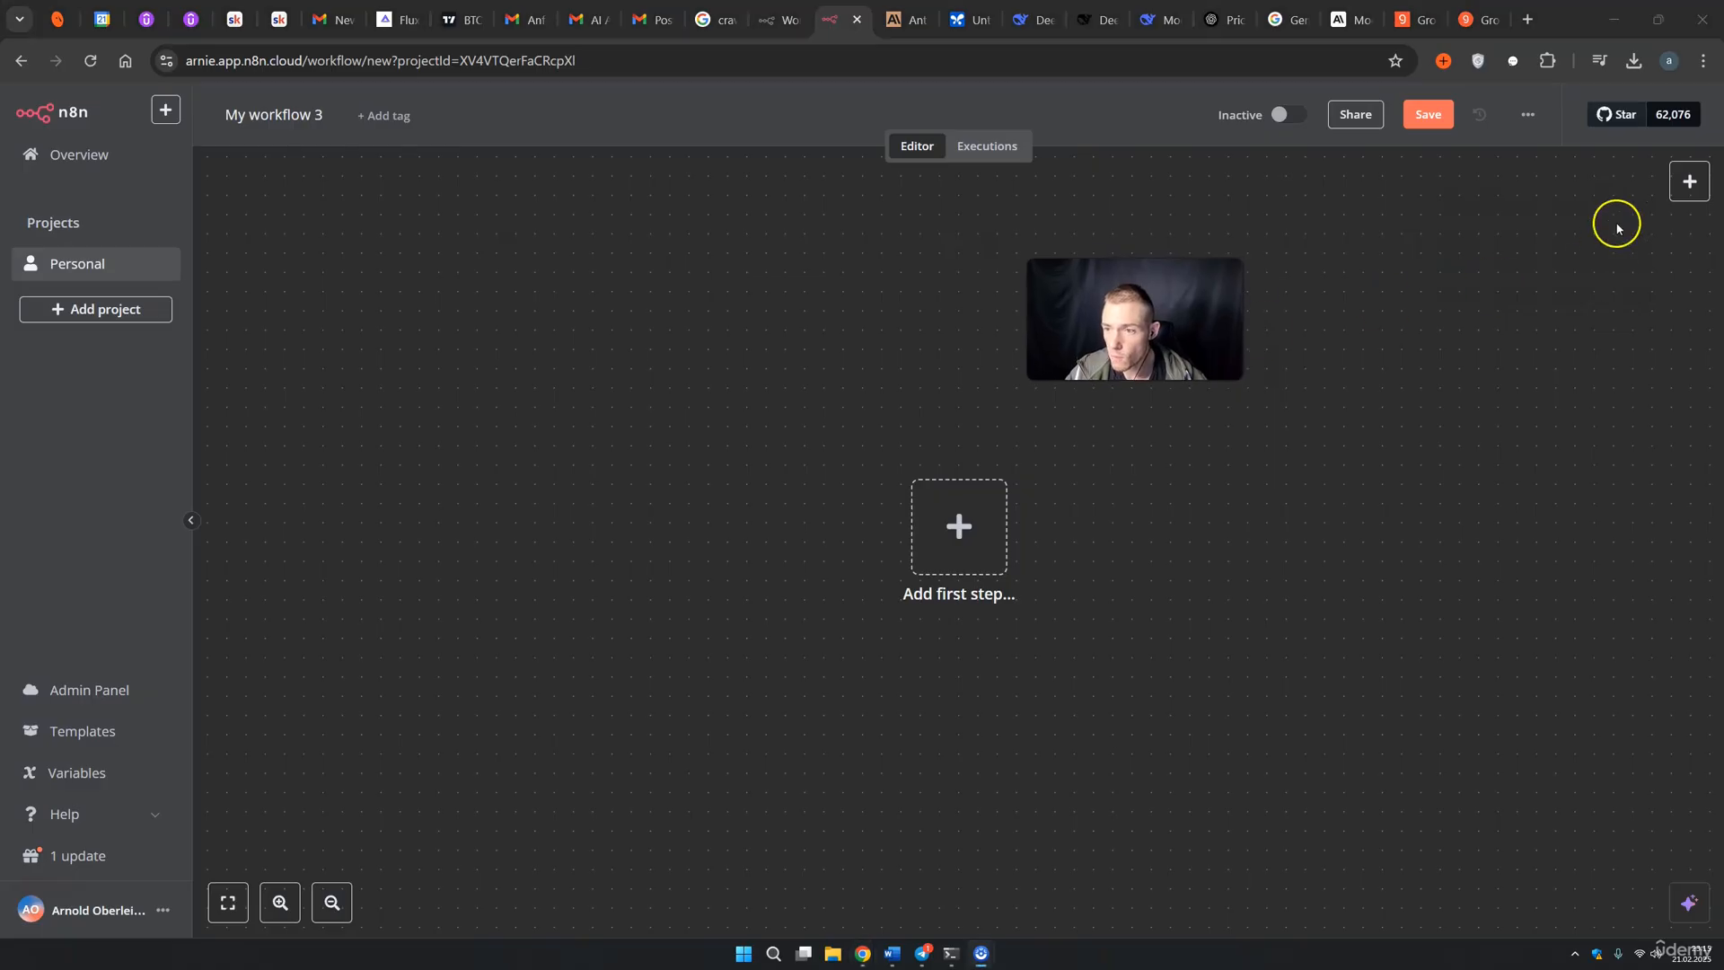
{"action": "left_click", "coordinate": [1689, 182]}
{"action": "type", "text": "ai"}
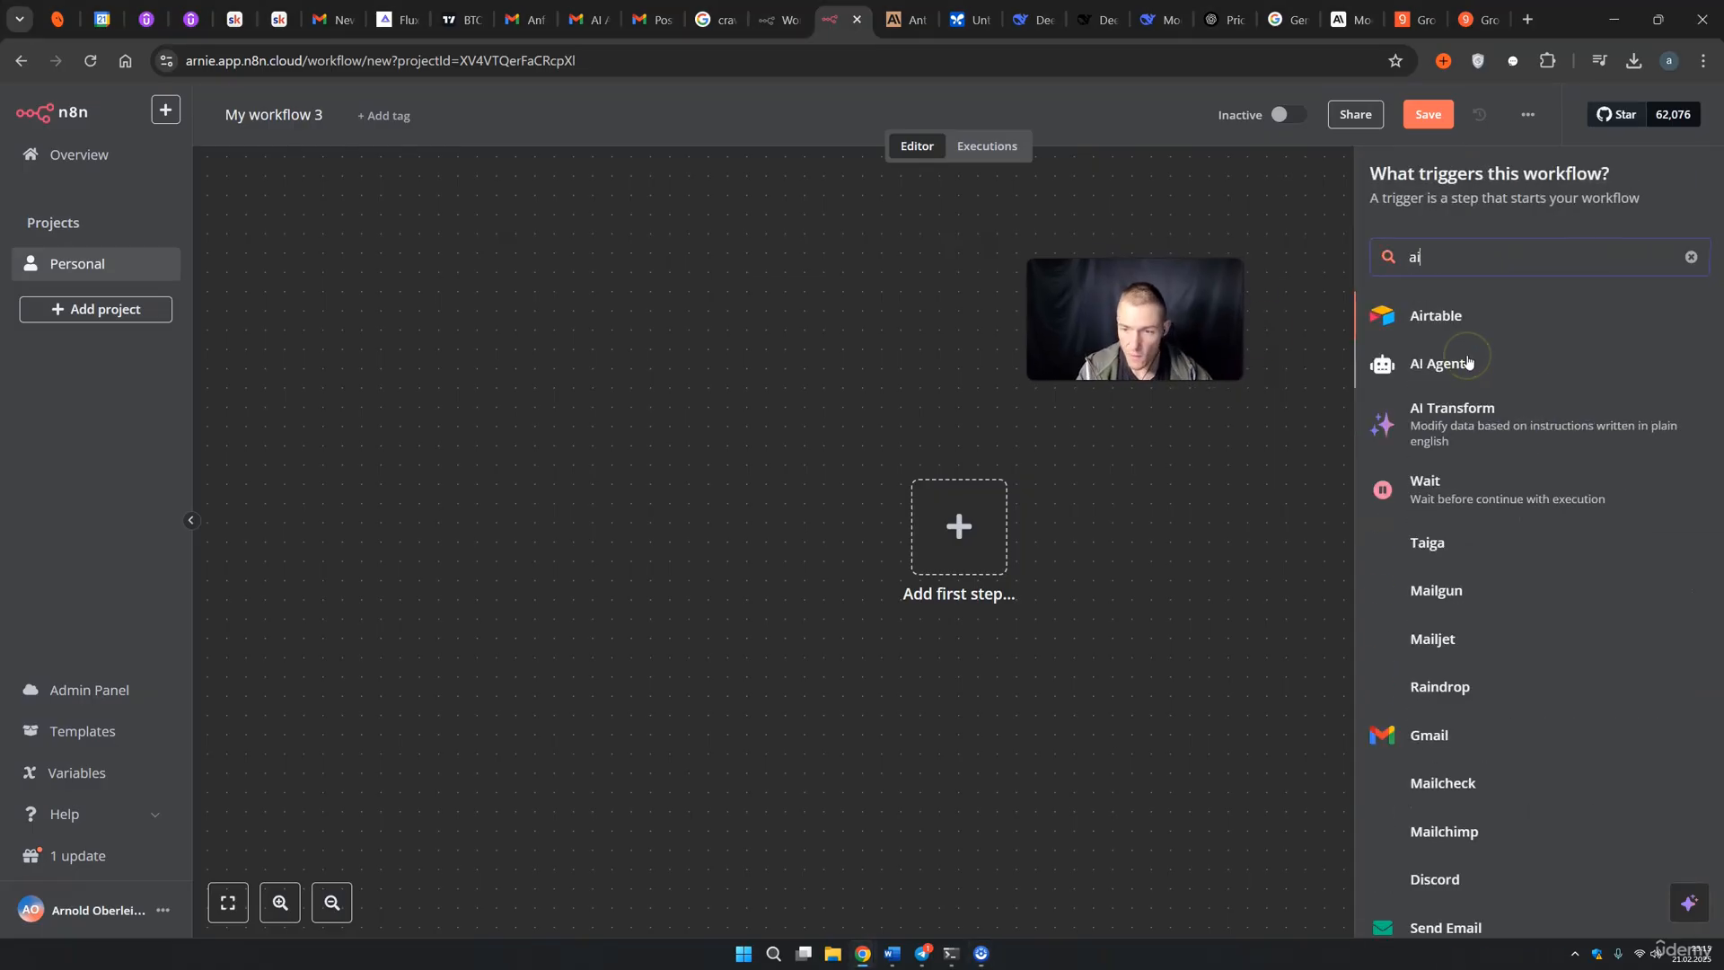
{"action": "left_click", "coordinate": [1464, 364]}
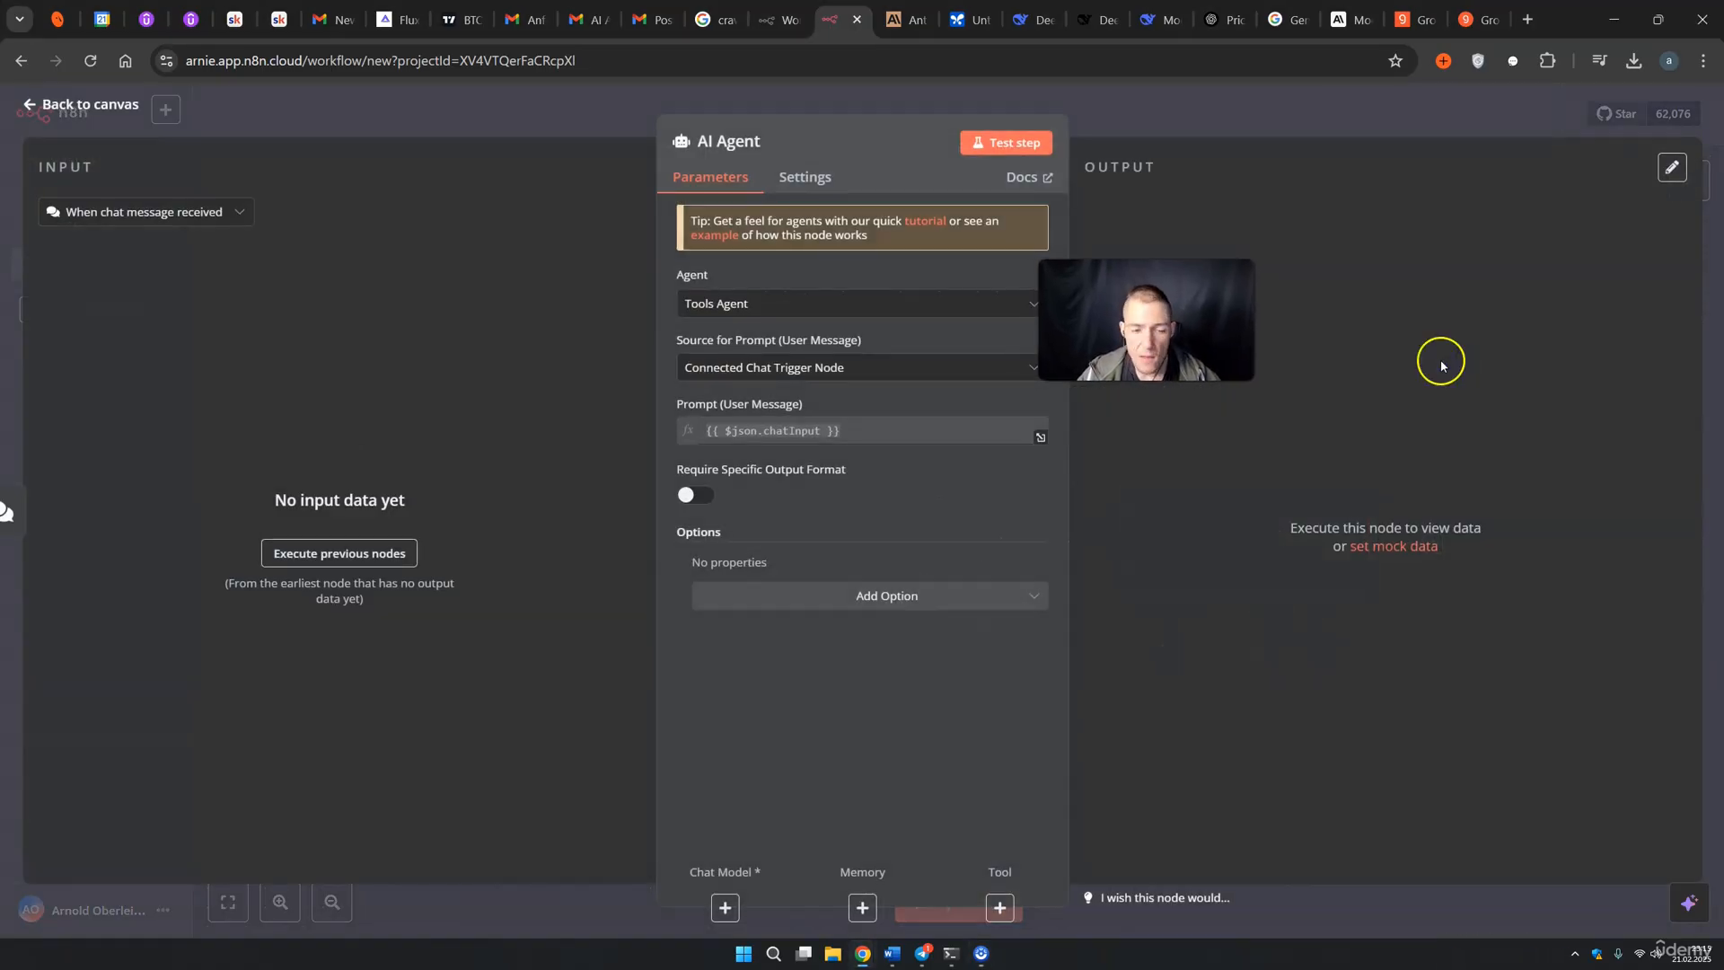
{"action": "left_click", "coordinate": [1217, 124]}
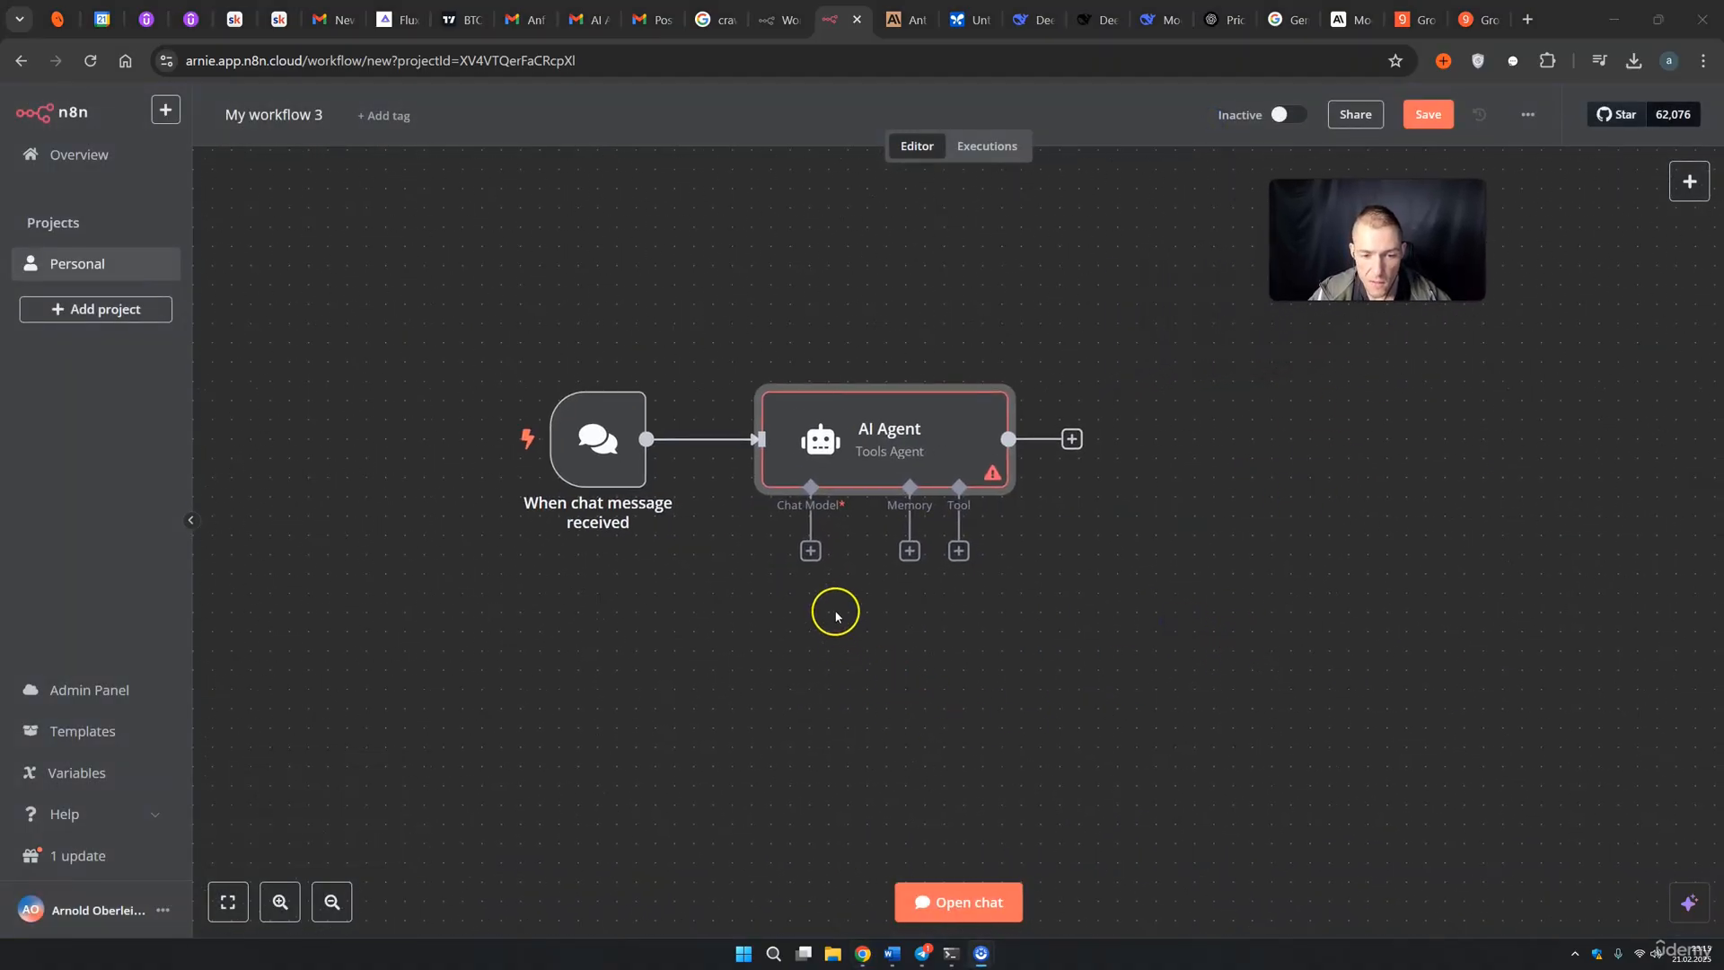
Step: Attach an Anthropic Chat Model to the AI Agent and paste the API key into a new Anthropic credential
{"action": "left_click", "coordinate": [810, 550]}
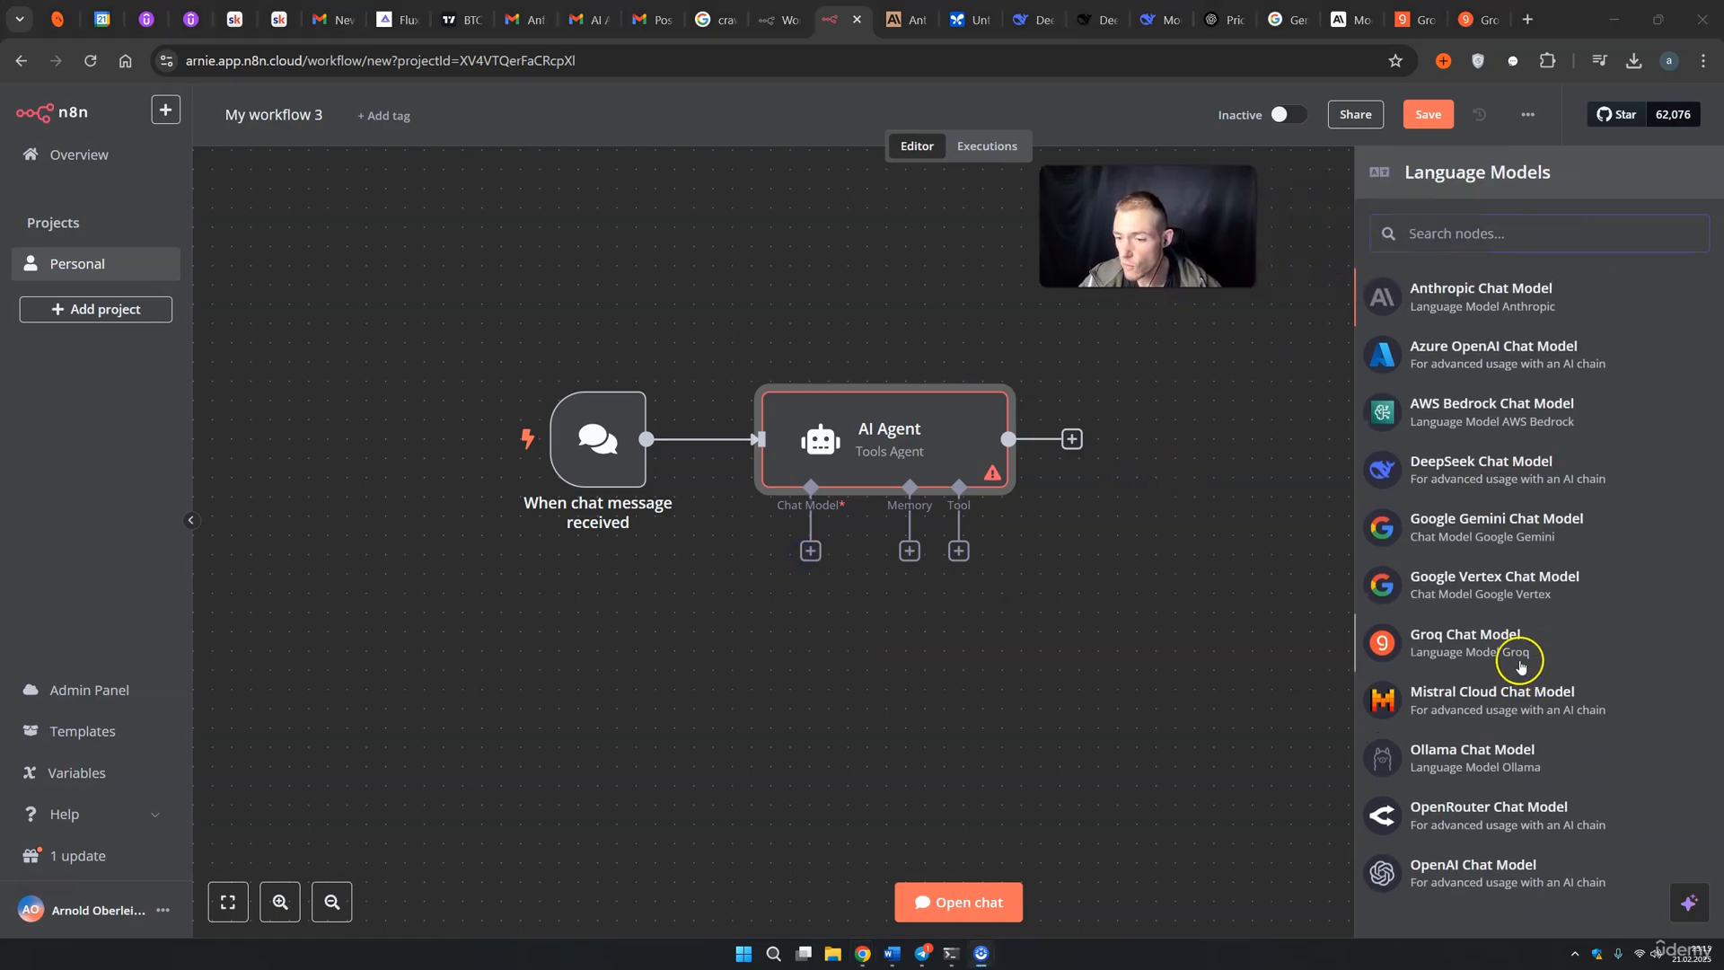
{"action": "left_click", "coordinate": [1479, 296]}
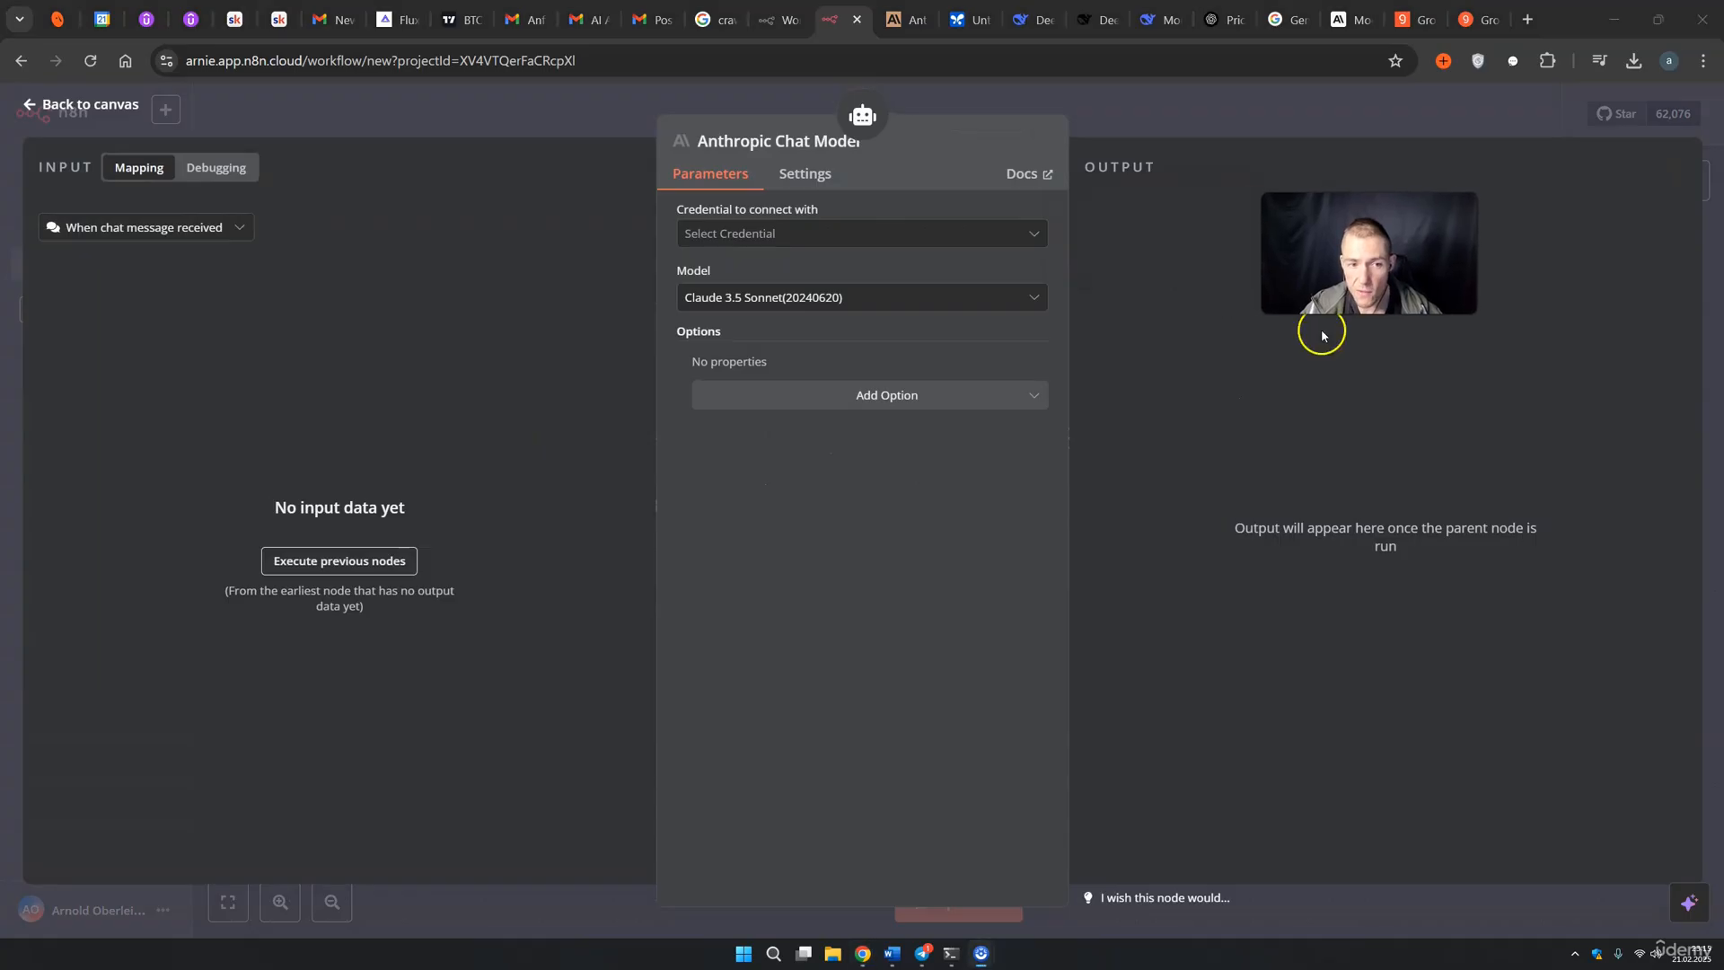
{"action": "left_click", "coordinate": [826, 247]}
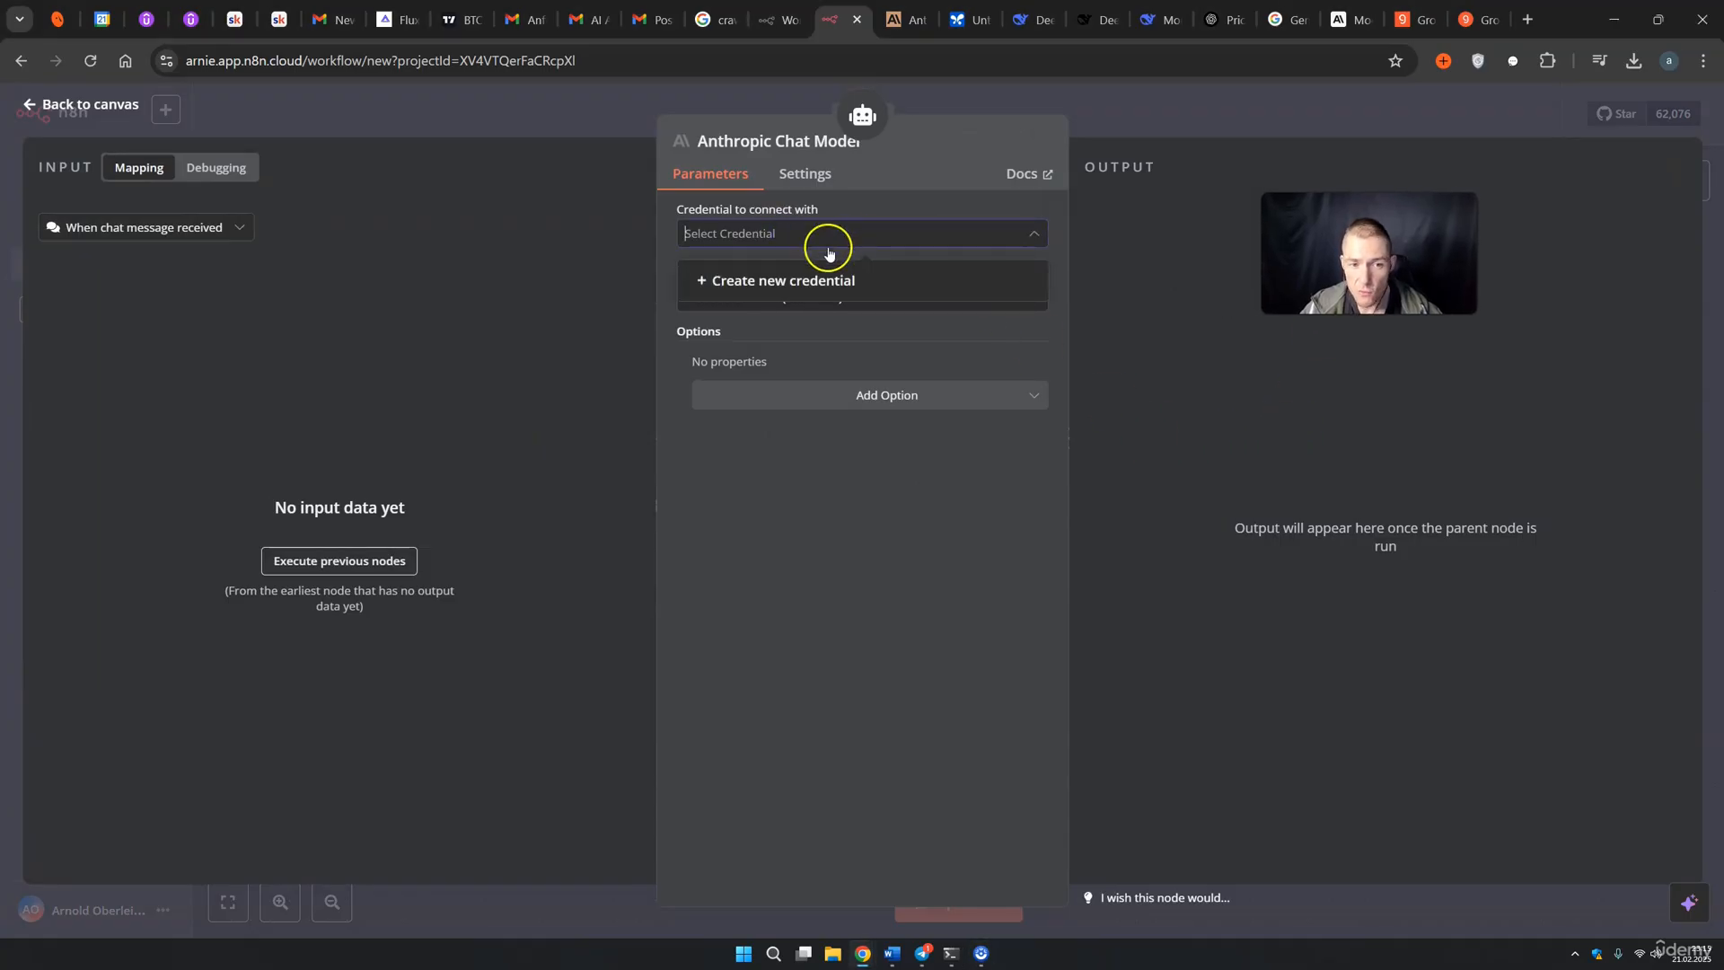
{"action": "left_click", "coordinate": [817, 282]}
{"action": "key", "text": "ctrl+v"}
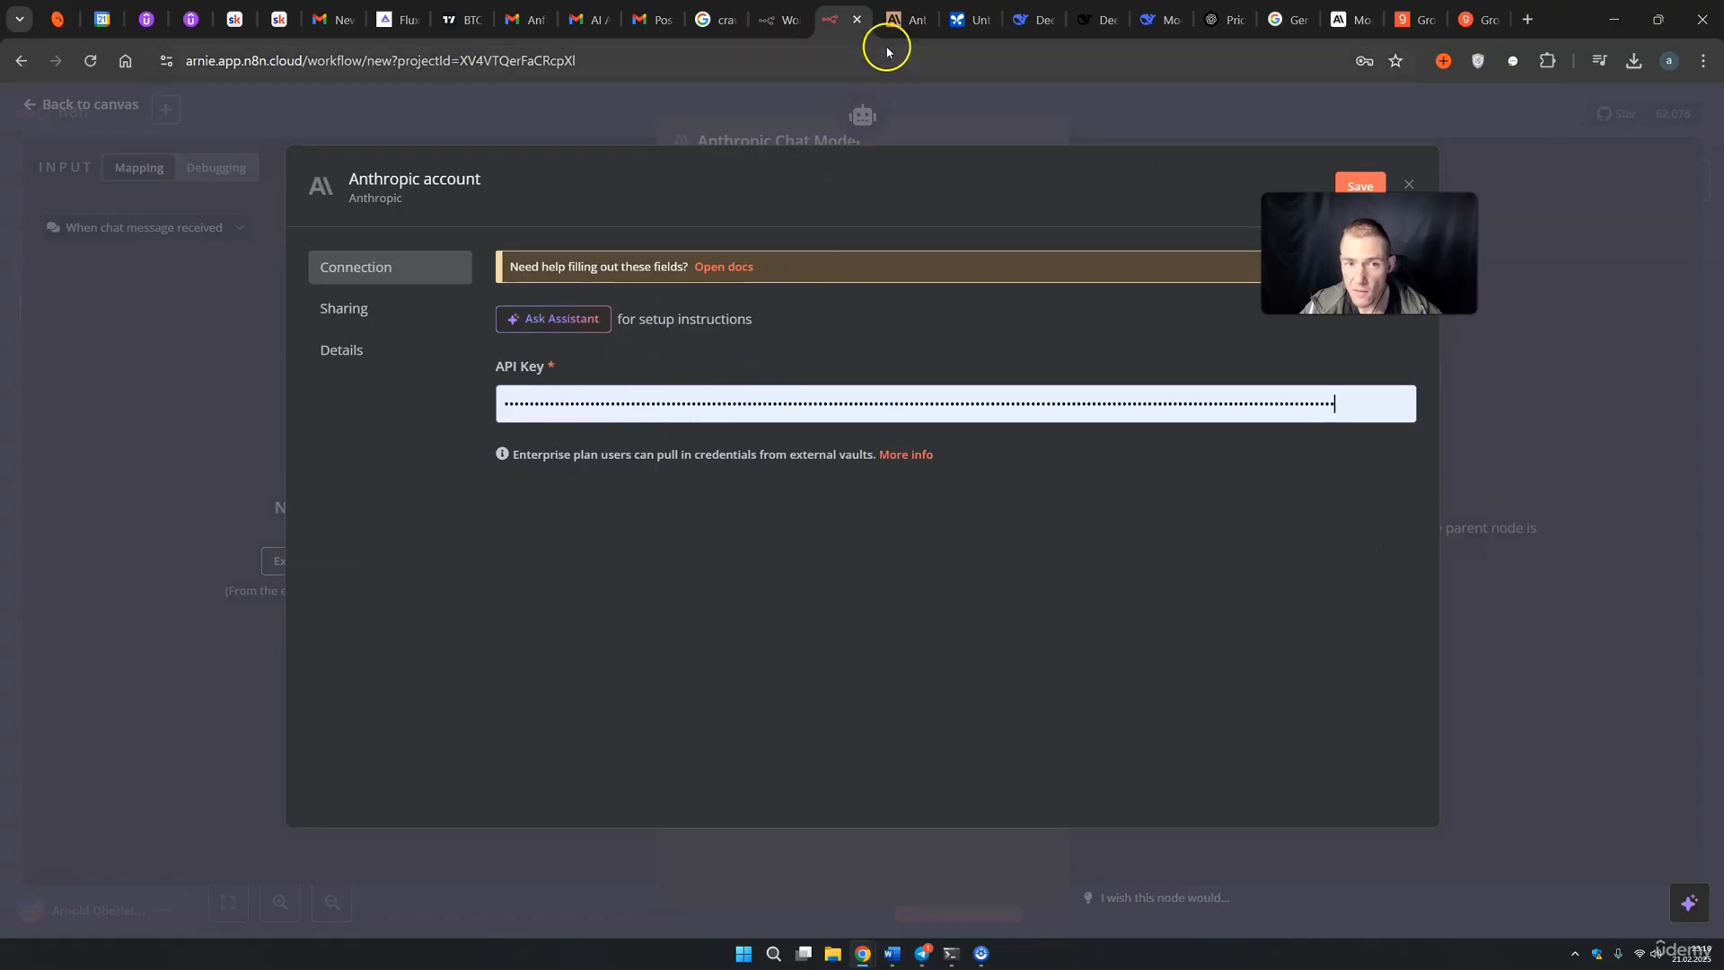
Step: Switch to the Anthropic Console, create an API key named "my test" in the Default workspace, and copy it
{"action": "left_click", "coordinate": [901, 20]}
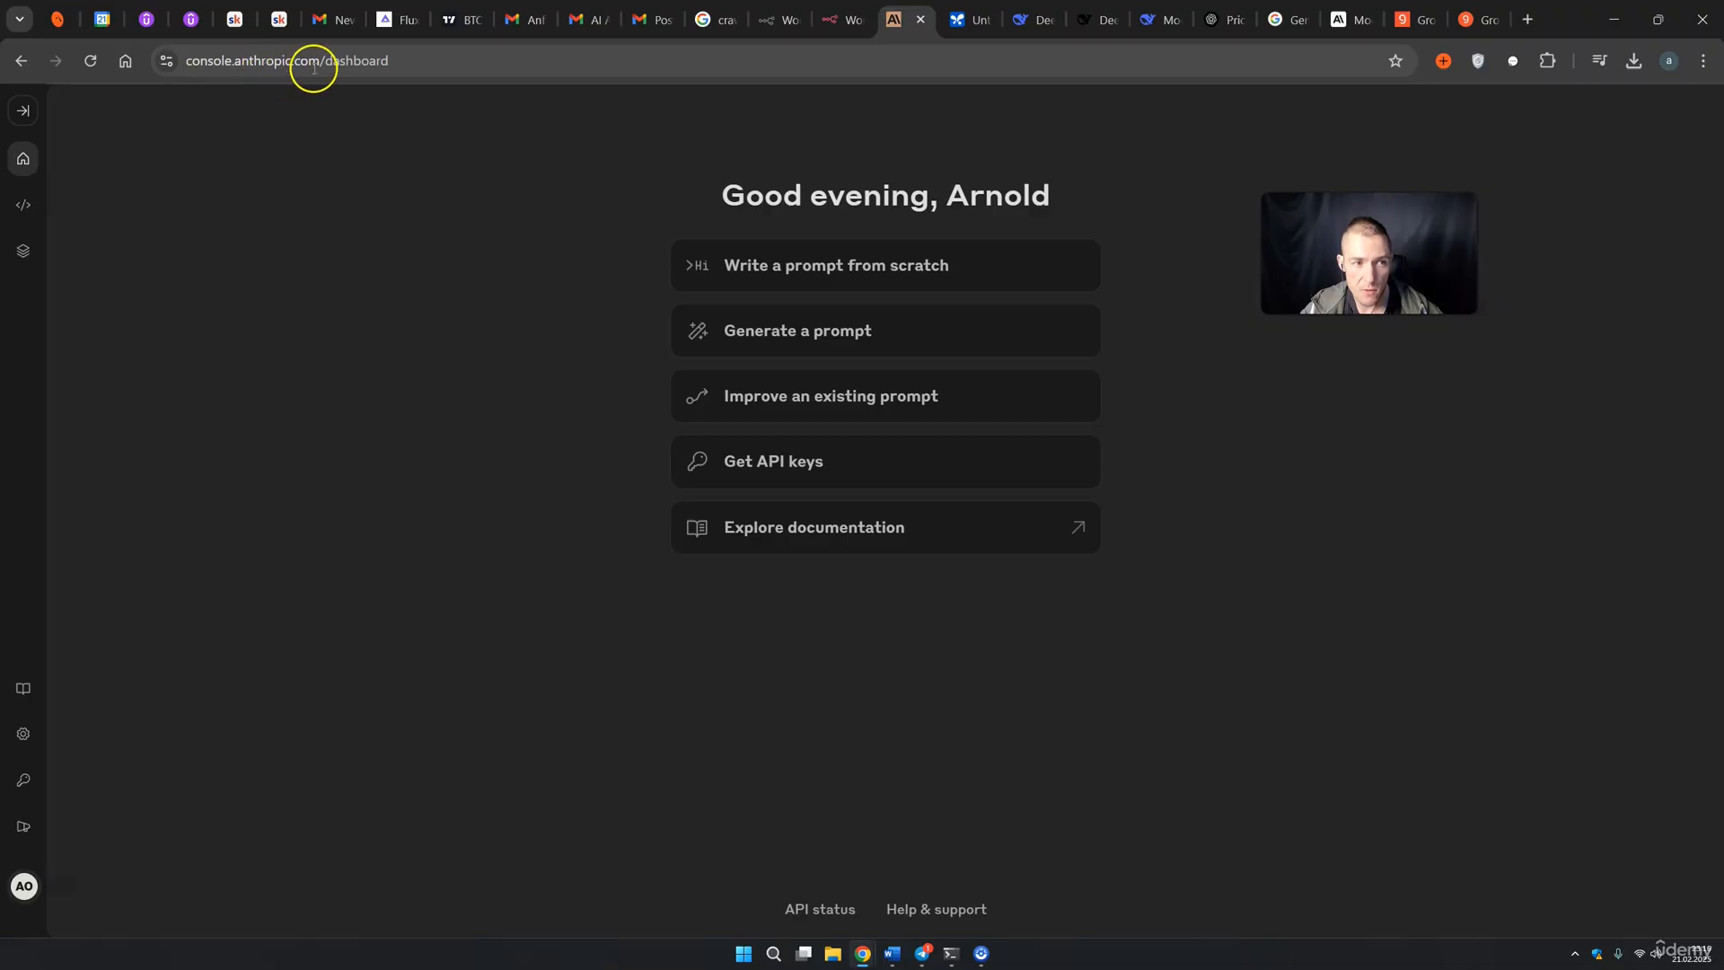
{"action": "left_click", "coordinate": [800, 465]}
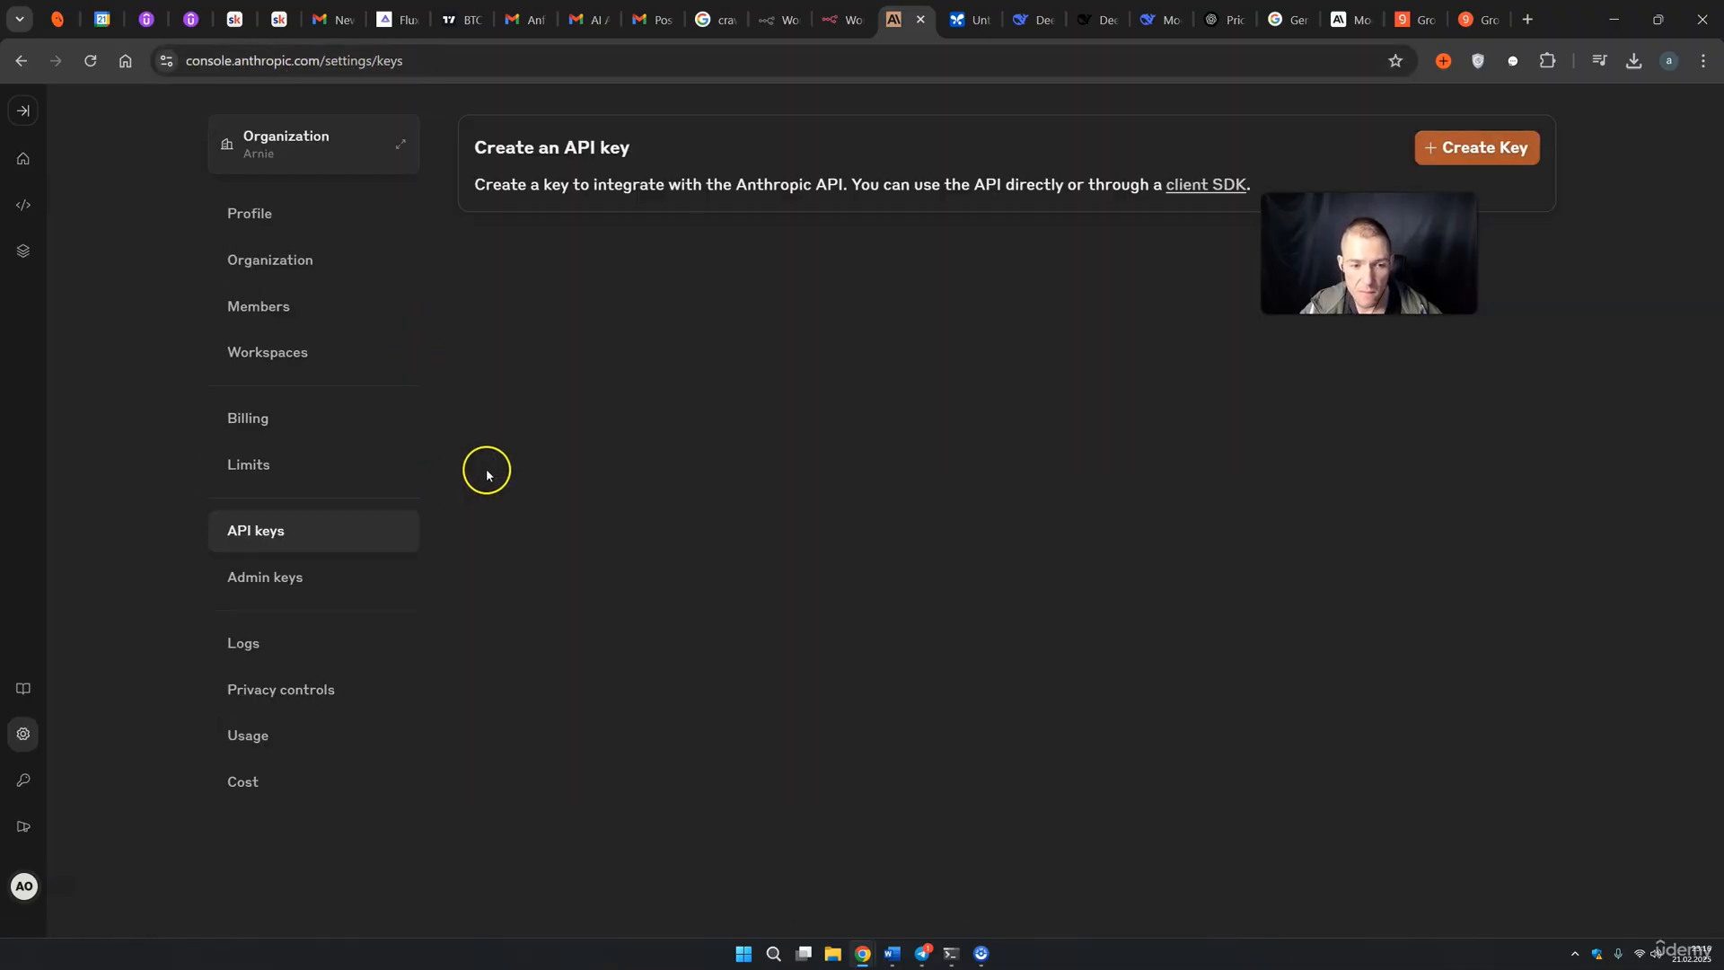
{"action": "left_click", "coordinate": [1467, 169]}
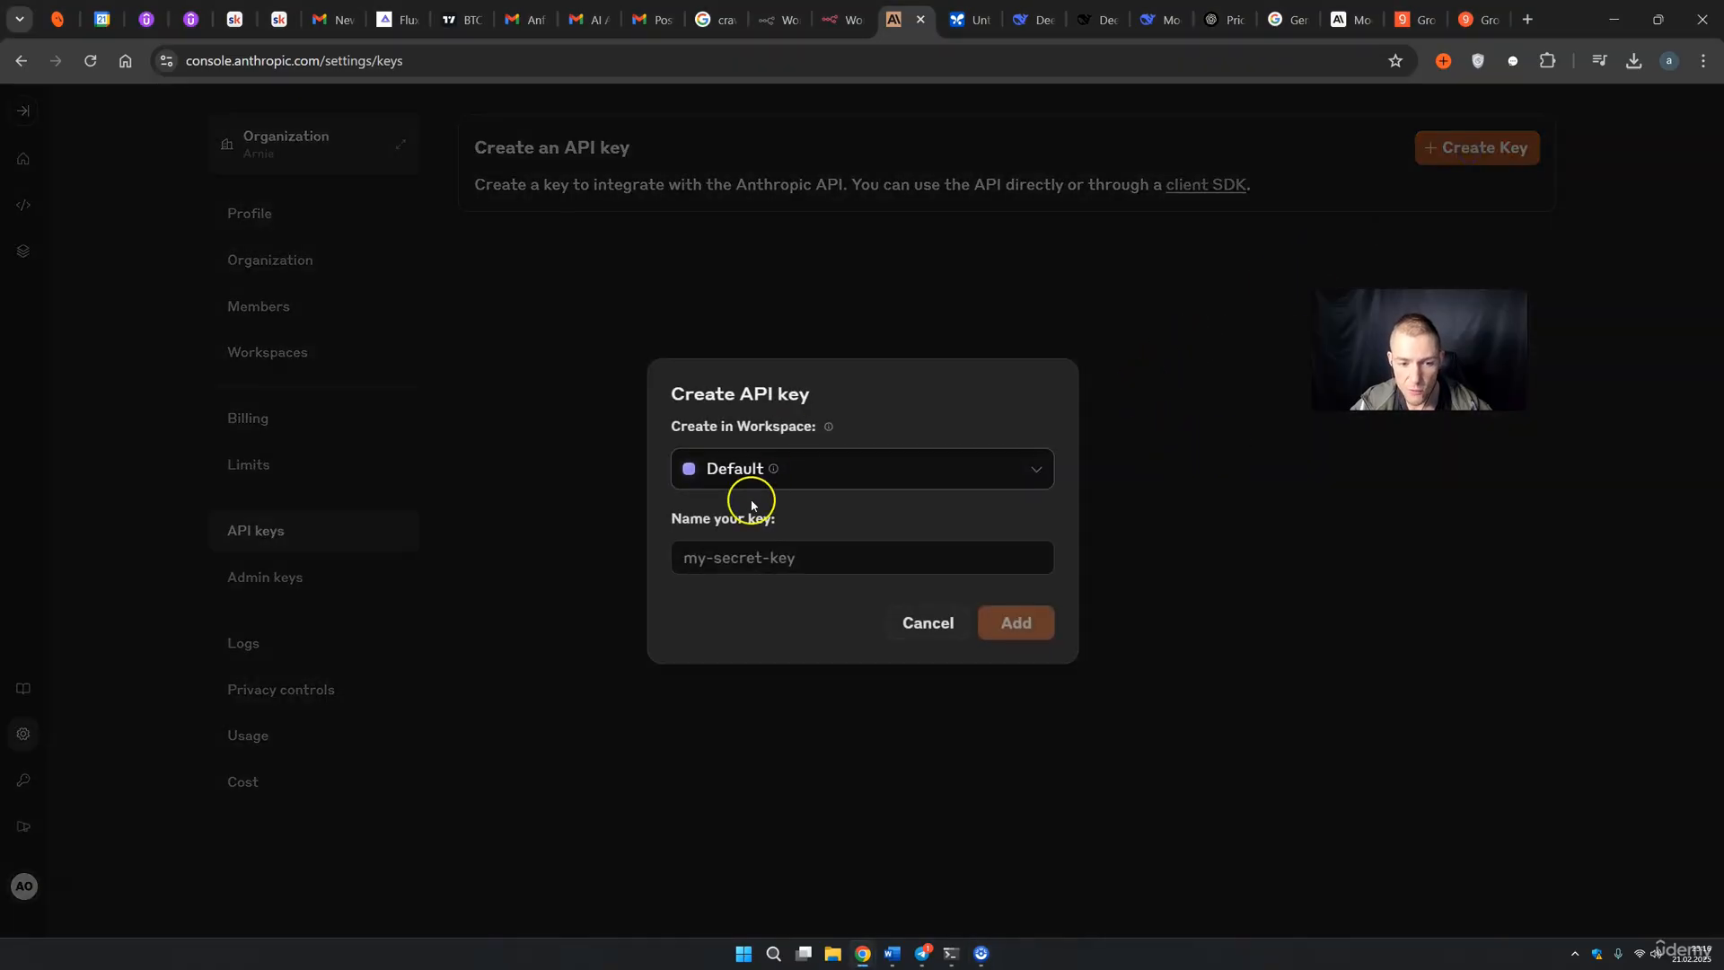
{"action": "left_click", "coordinate": [748, 556]}
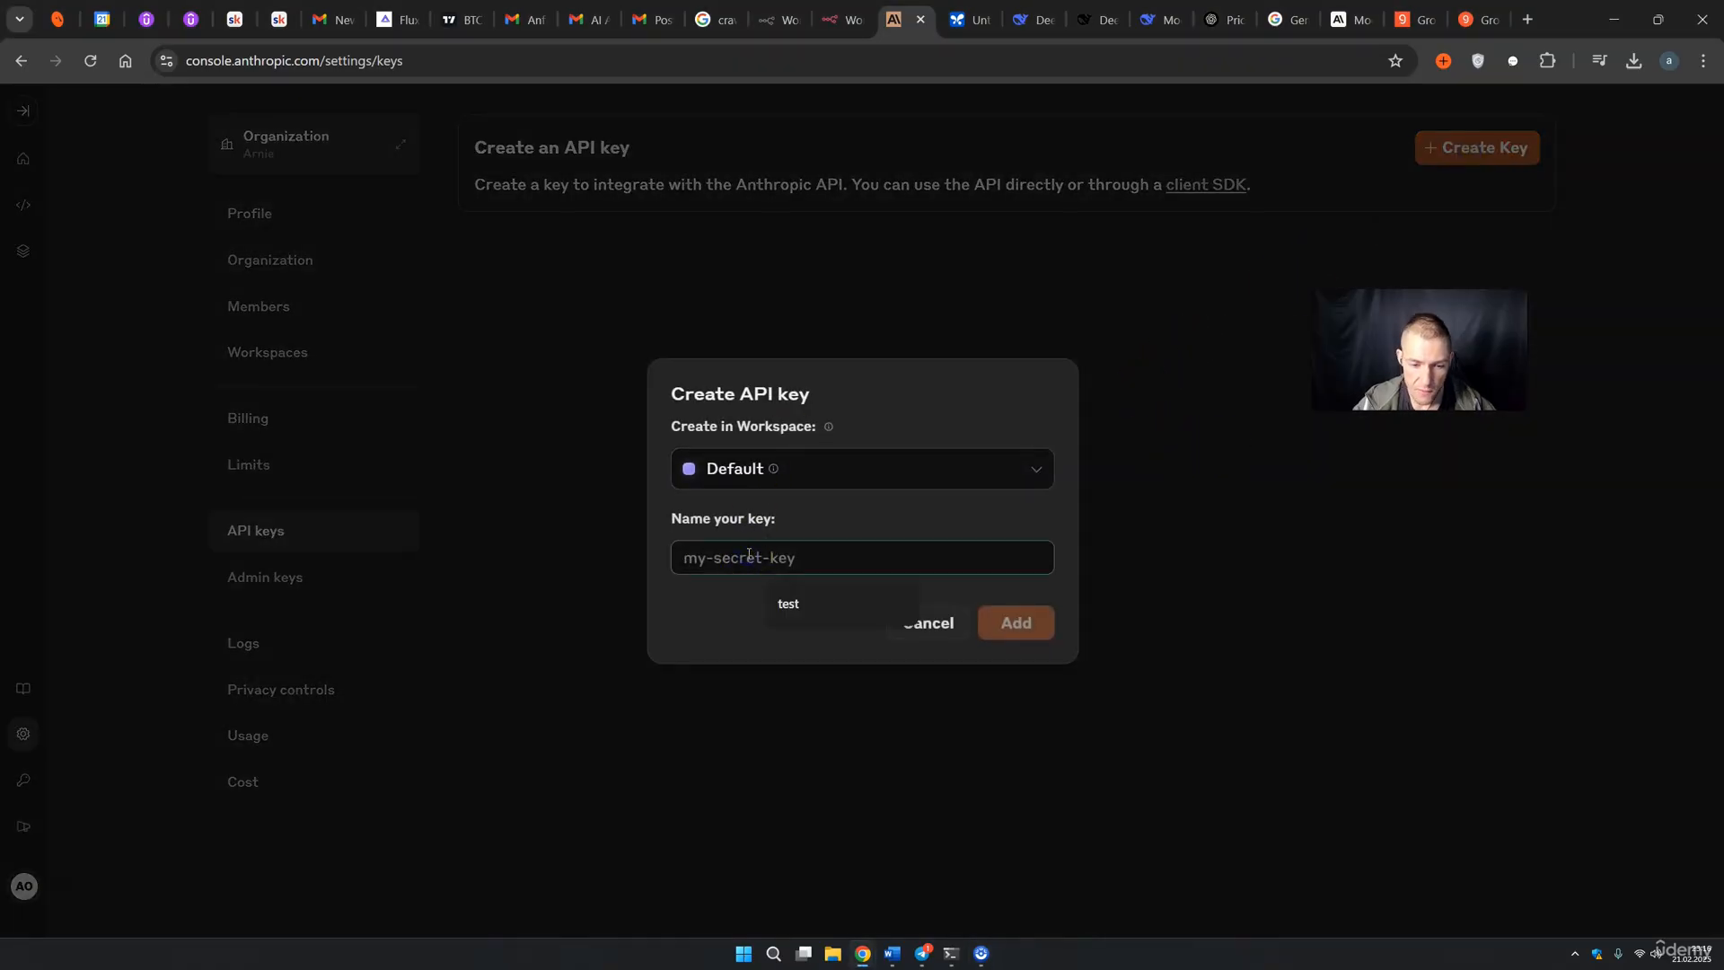
{"action": "type", "text": "my test"}
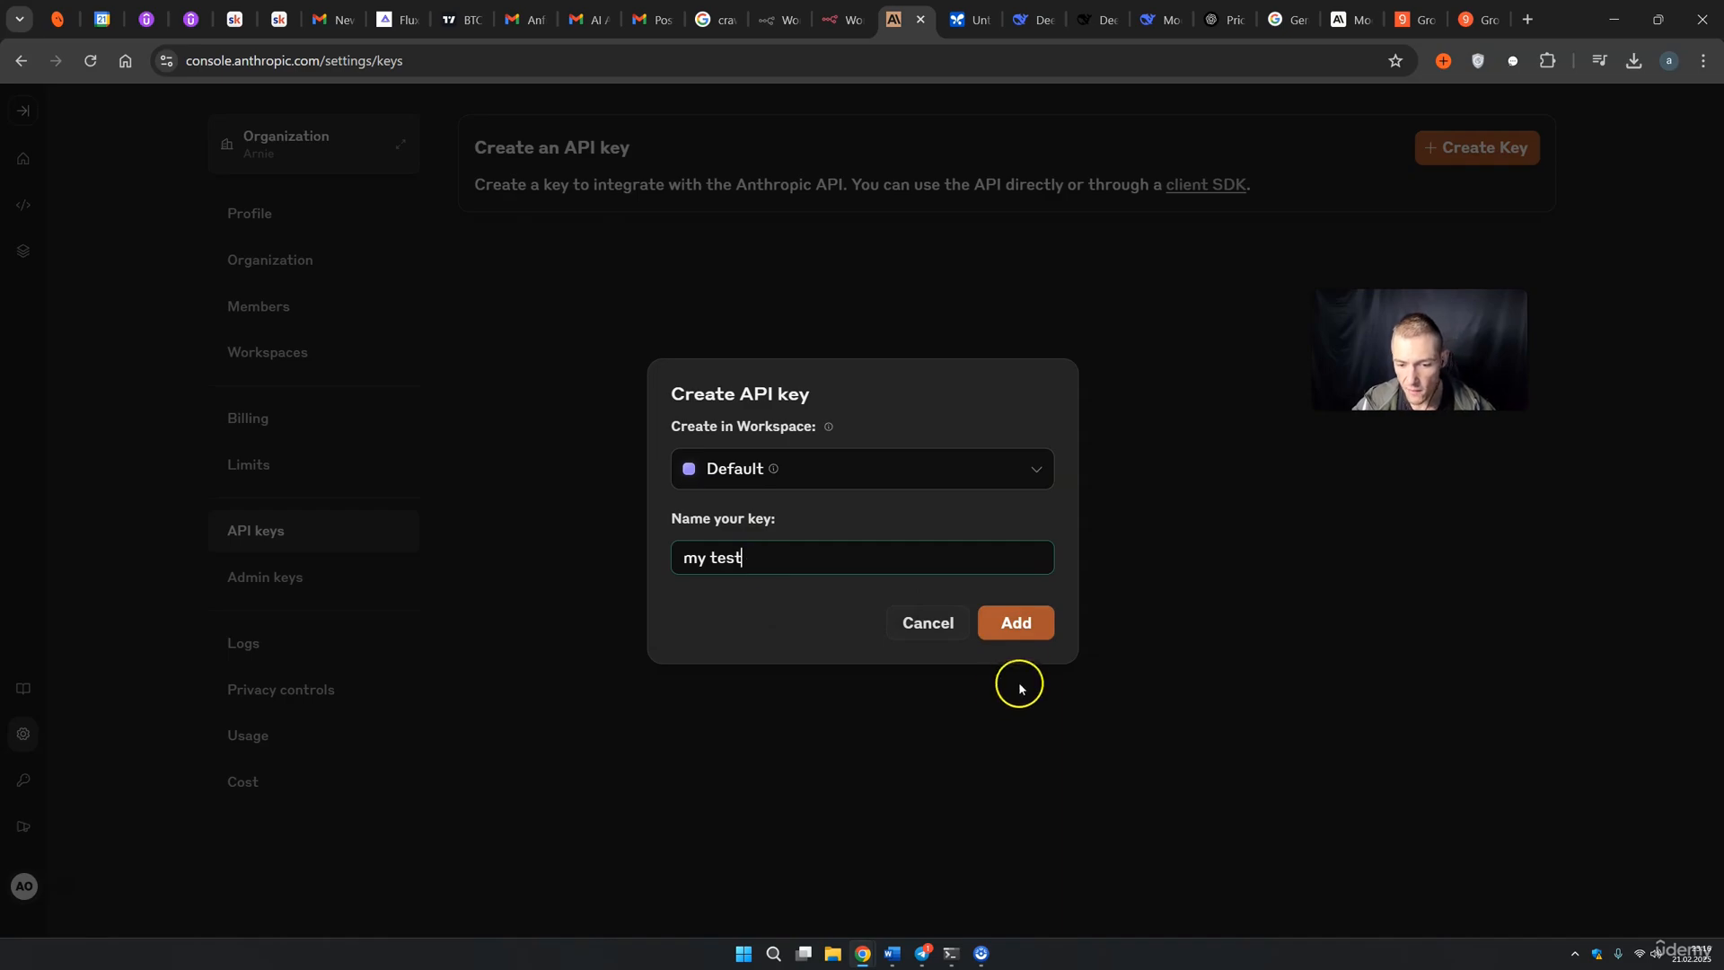
{"action": "left_click", "coordinate": [1016, 622]}
{"action": "left_click", "coordinate": [990, 578]}
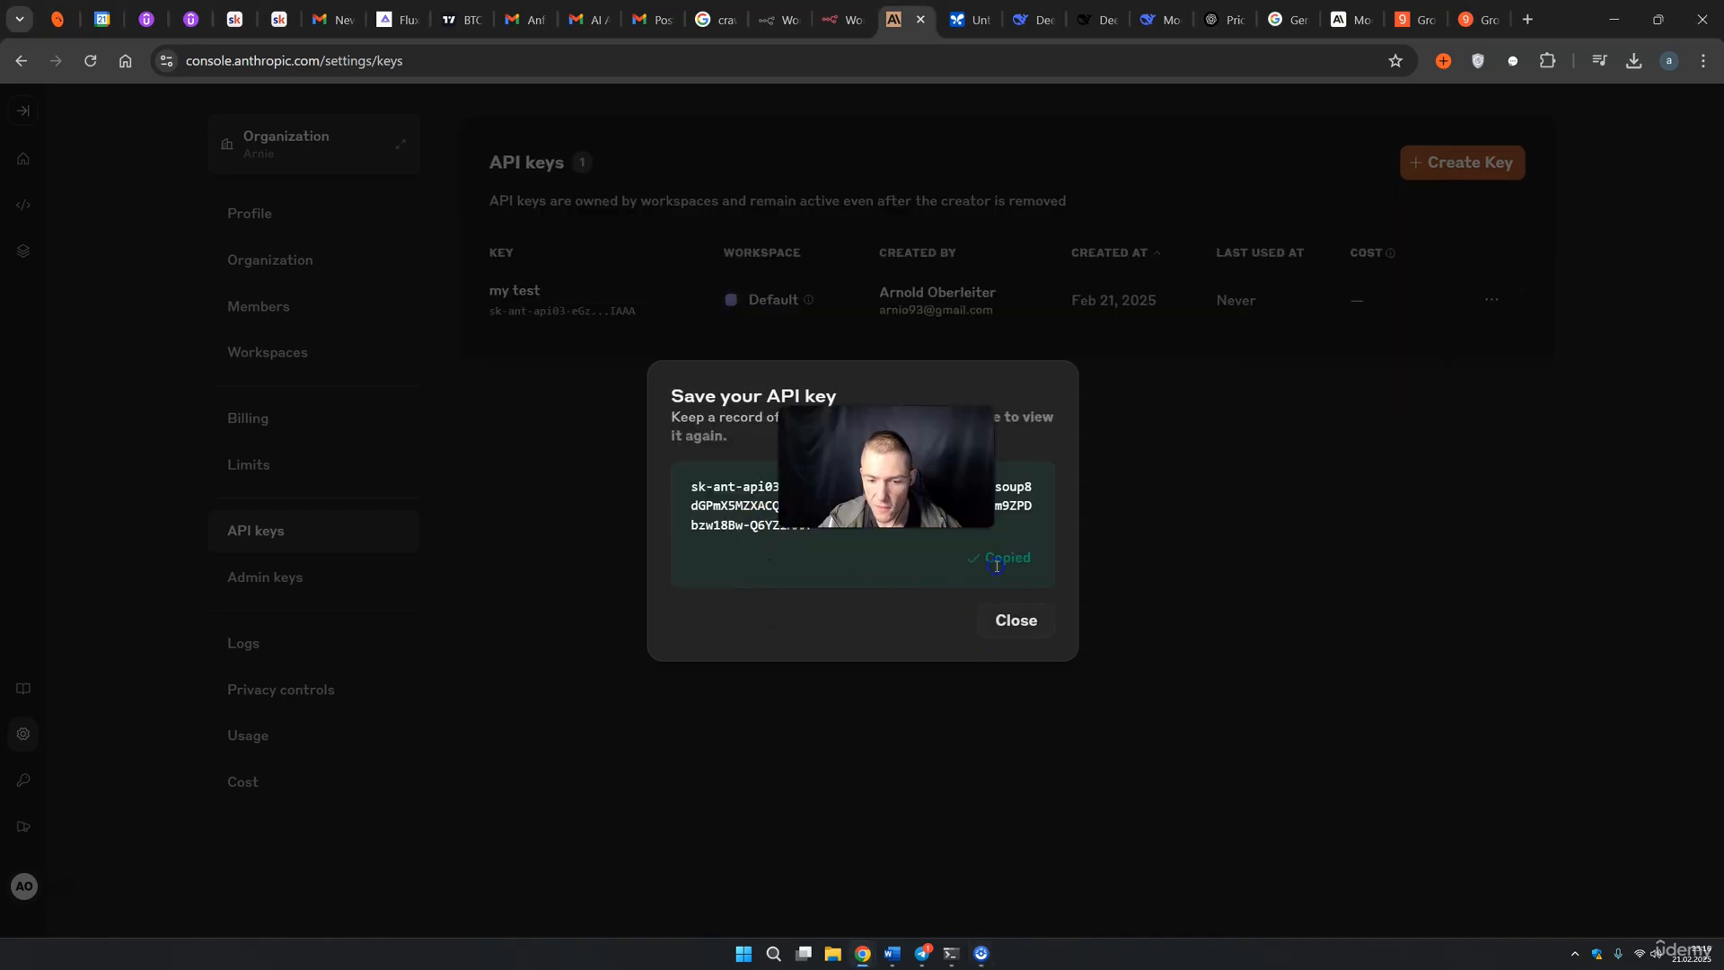
Step: Close the new key's dialog and check the remaining credit balance in the Anthropic billing settings
{"action": "left_click", "coordinate": [1002, 621]}
{"action": "left_click", "coordinate": [310, 216]}
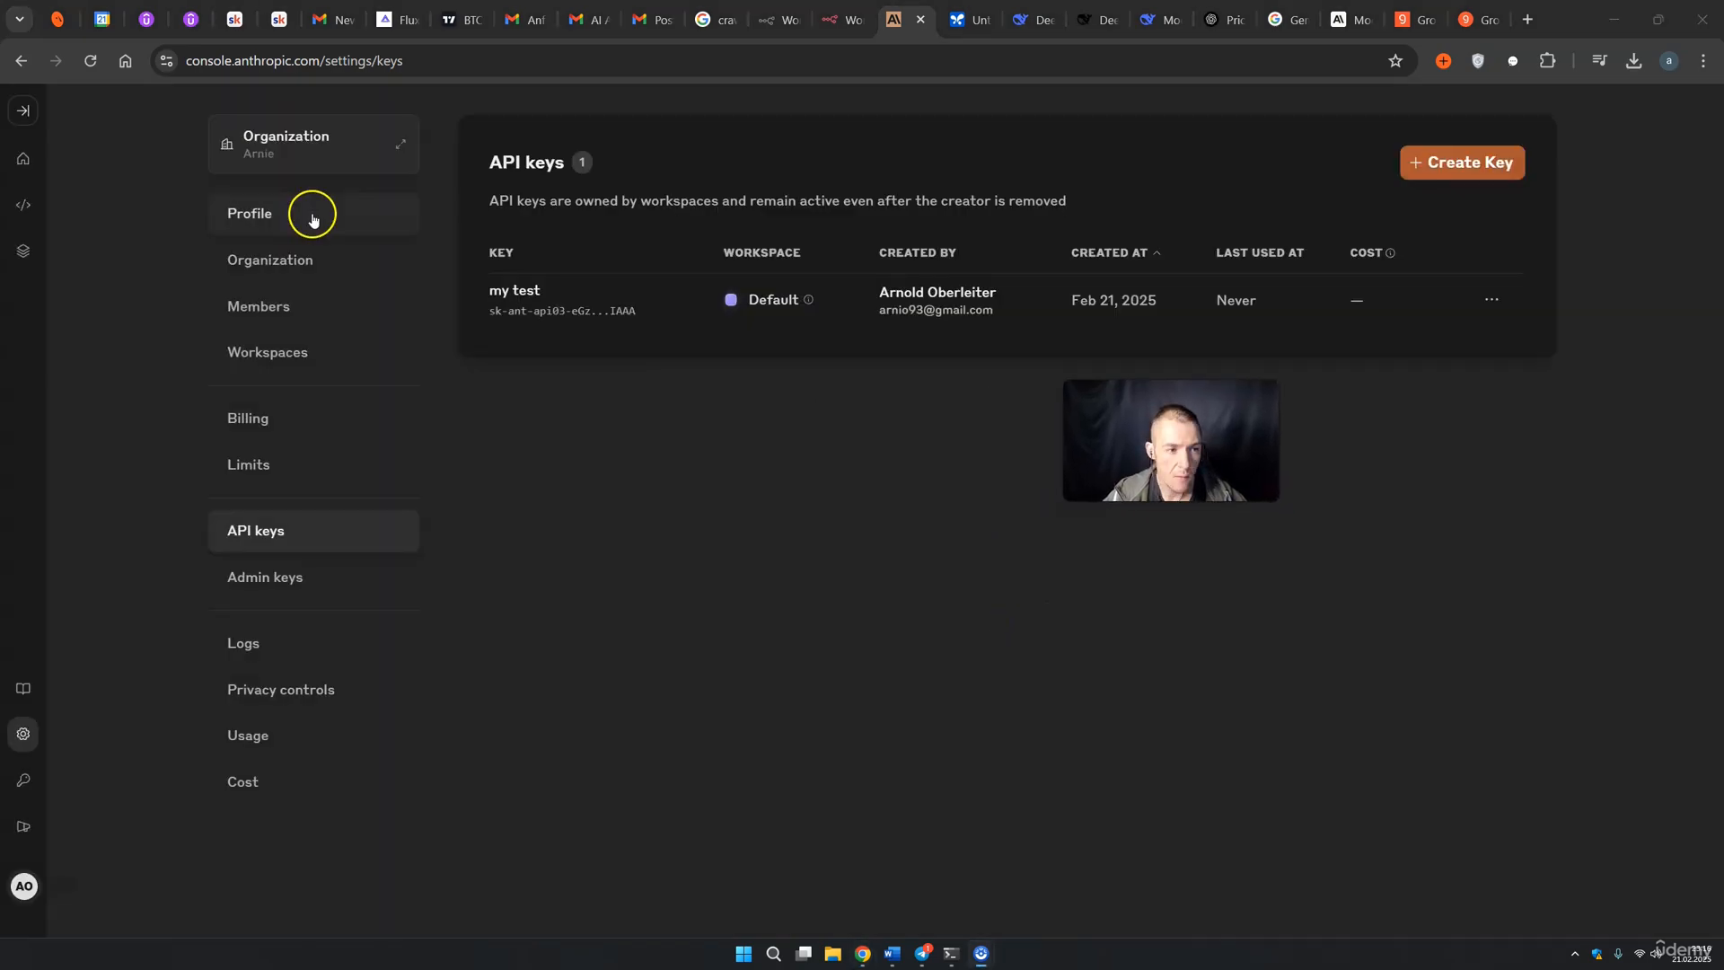
{"action": "left_click", "coordinate": [289, 424]}
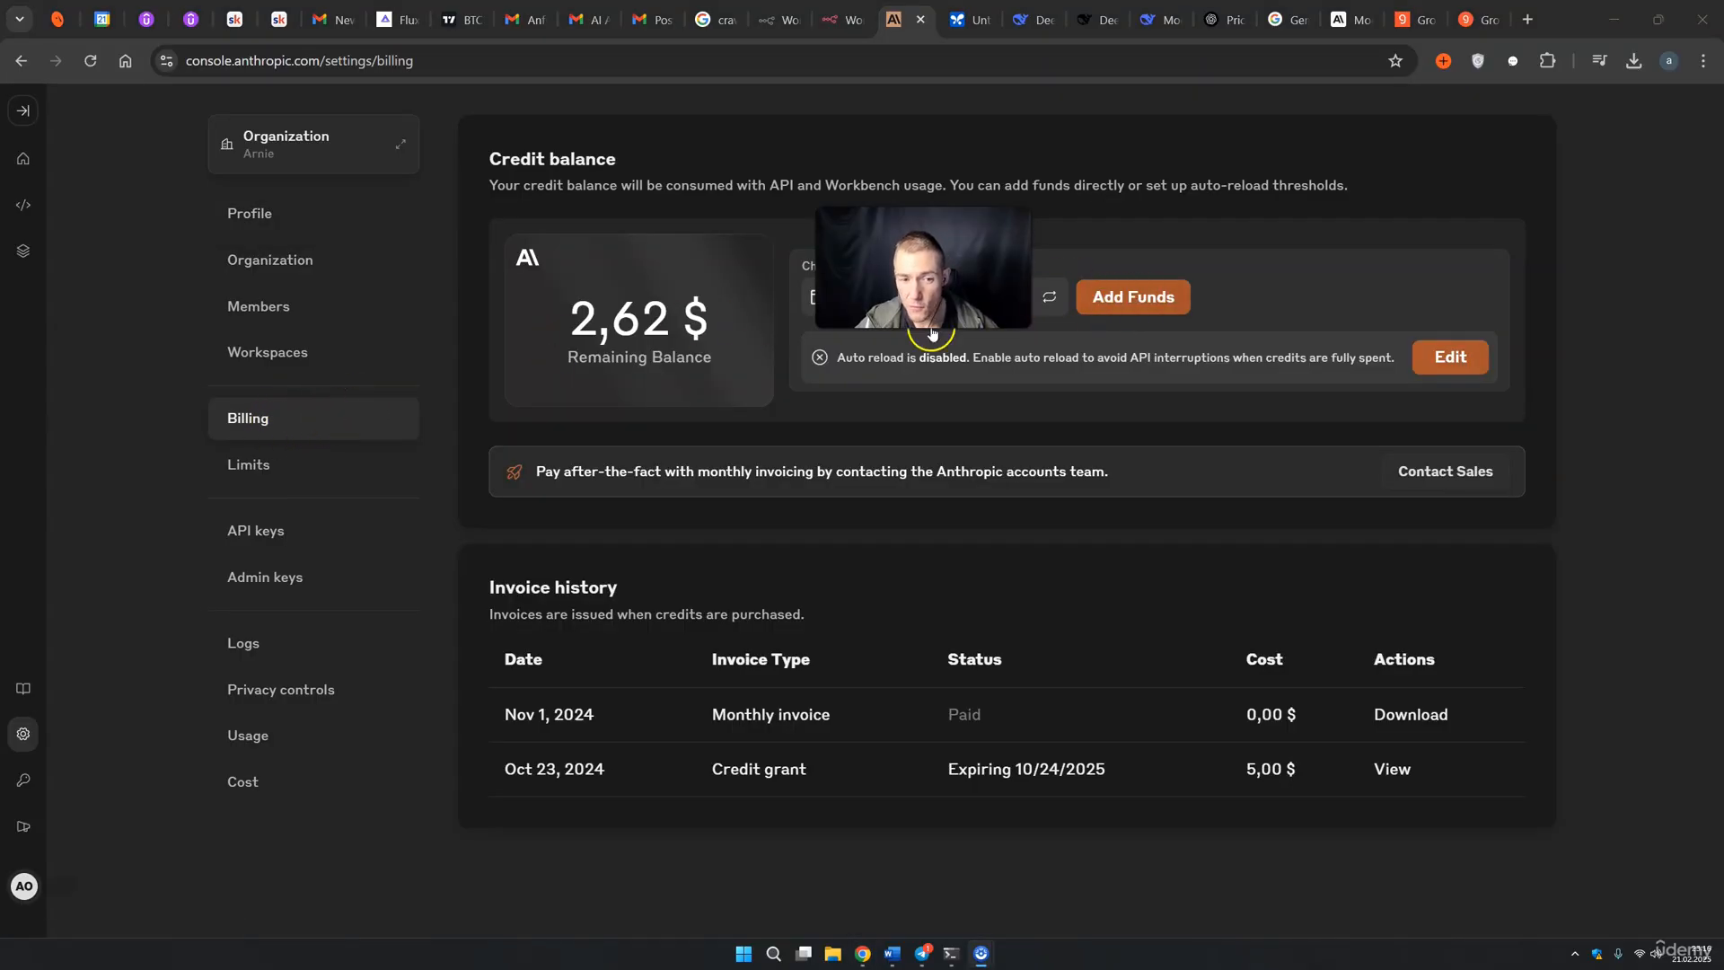
{"action": "left_click_drag", "start_coordinate": [582, 325], "coordinate": [700, 355]}
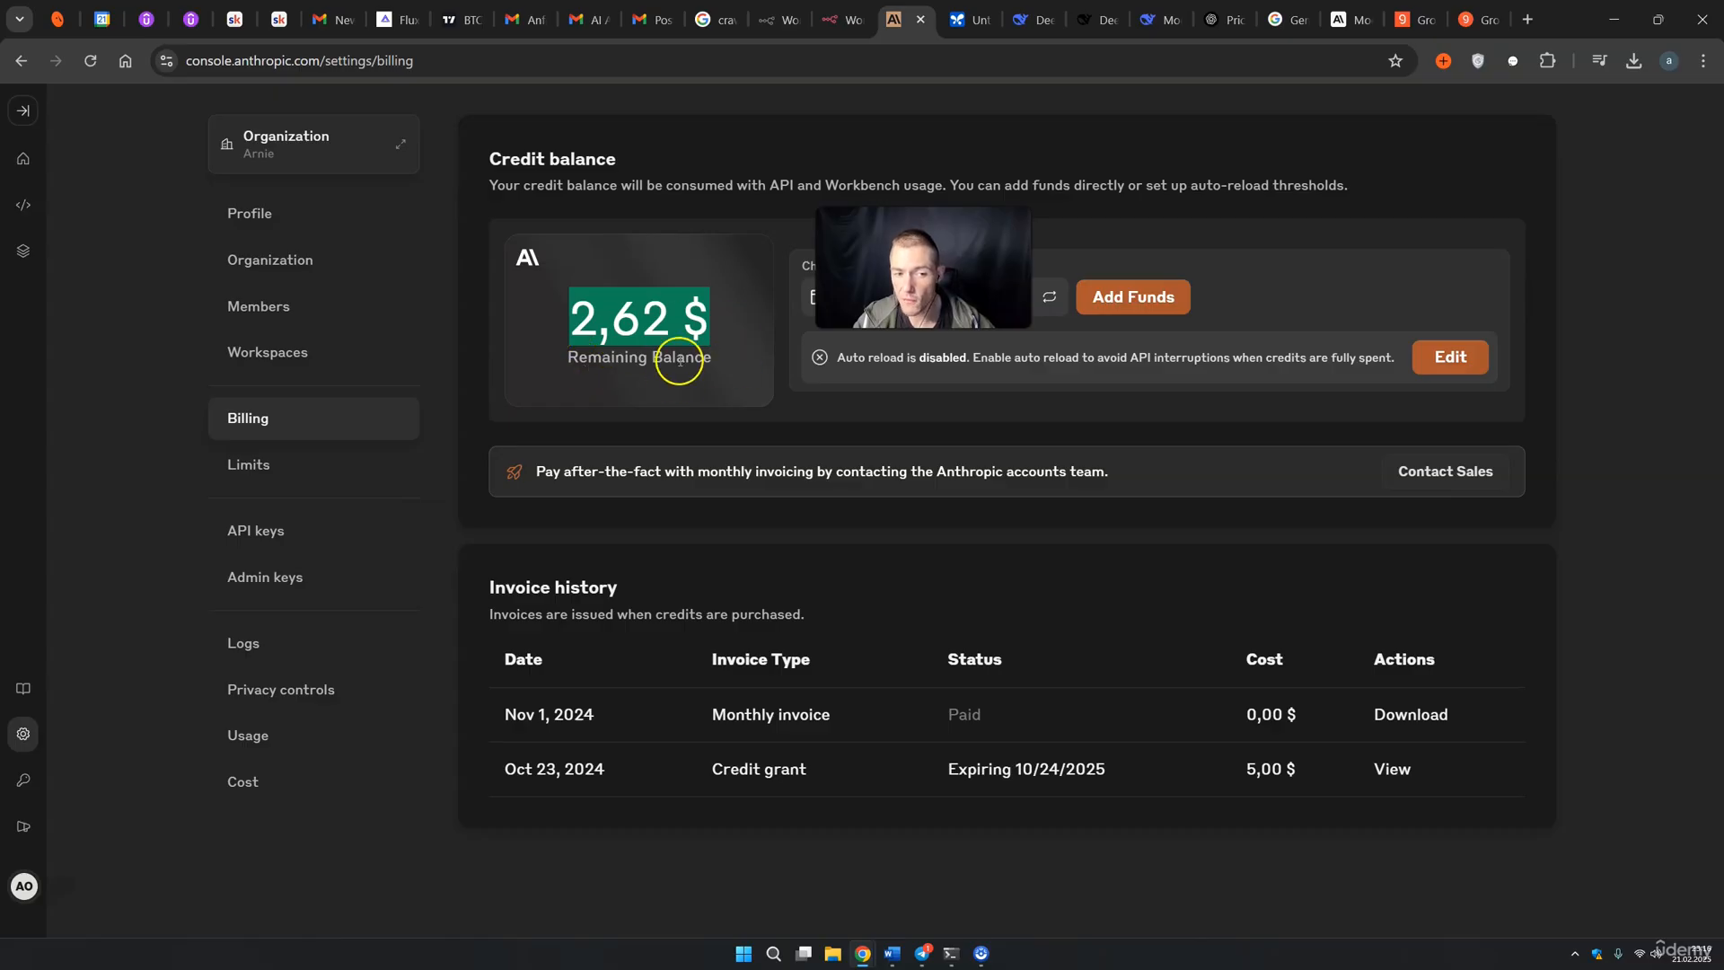
Step: Switch to n8n, replace the Anthropic credential's API key with the copied one, save the credential, and store the login in the browser
{"action": "left_click", "coordinate": [844, 18]}
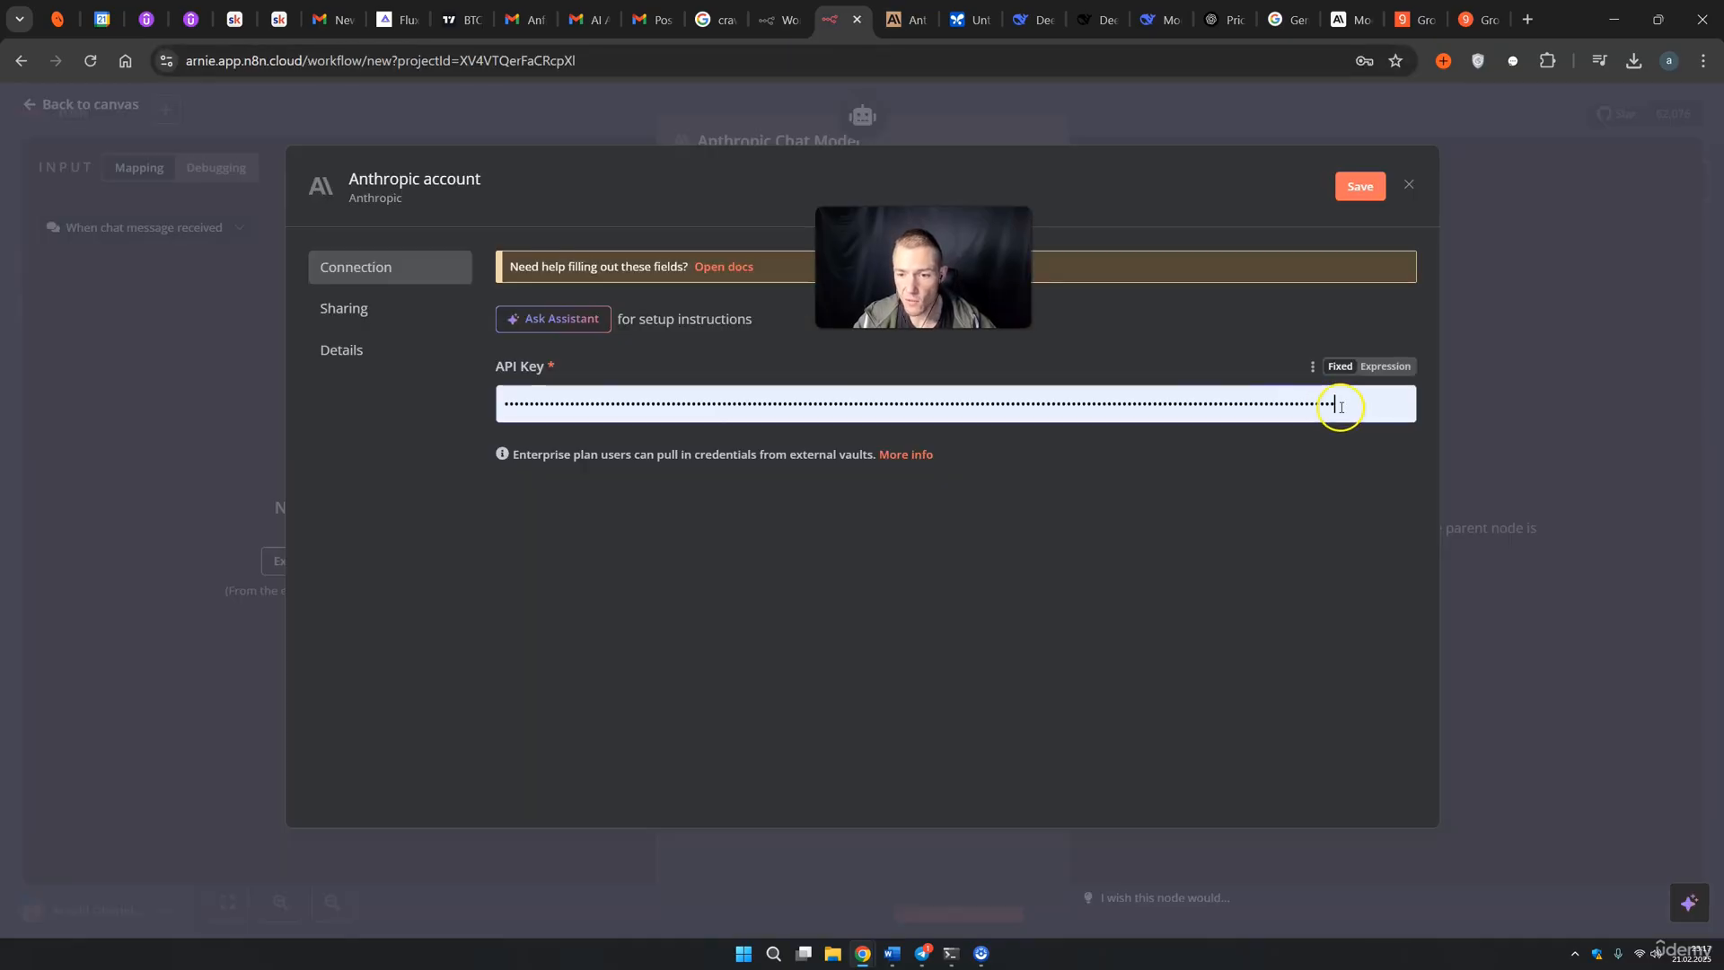
{"action": "left_click_drag", "start_coordinate": [1339, 404], "coordinate": [379, 394]}
{"action": "key", "text": "ctrl+v"}
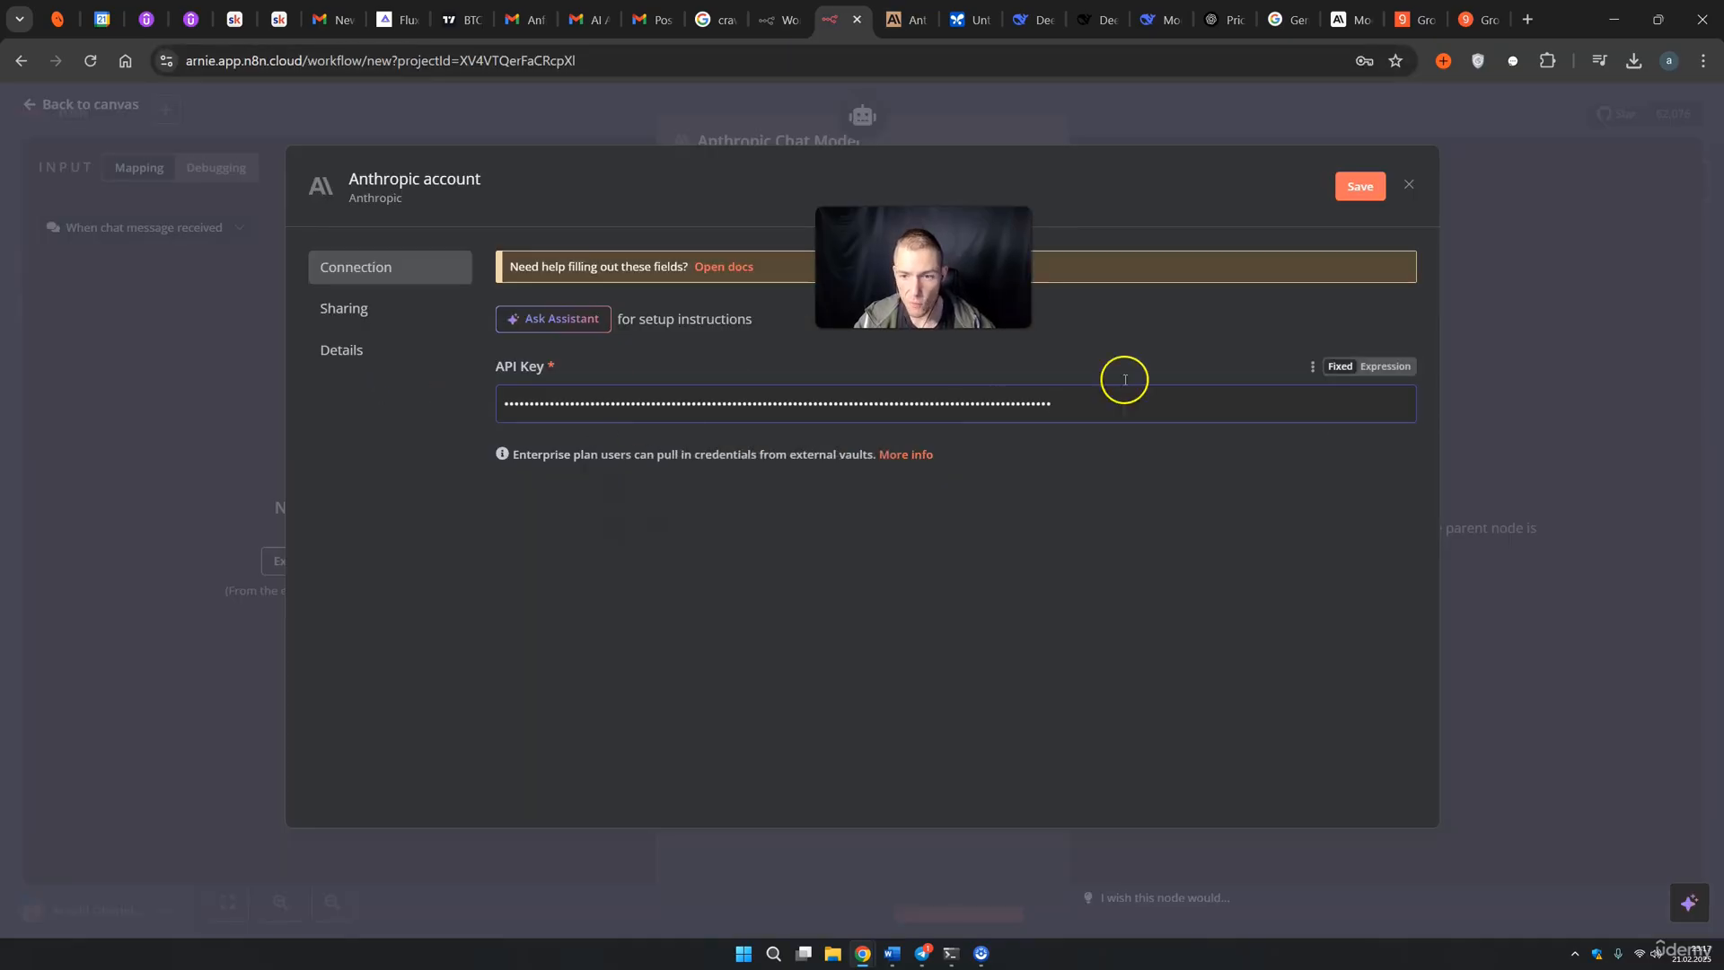
{"action": "left_click", "coordinate": [1368, 209]}
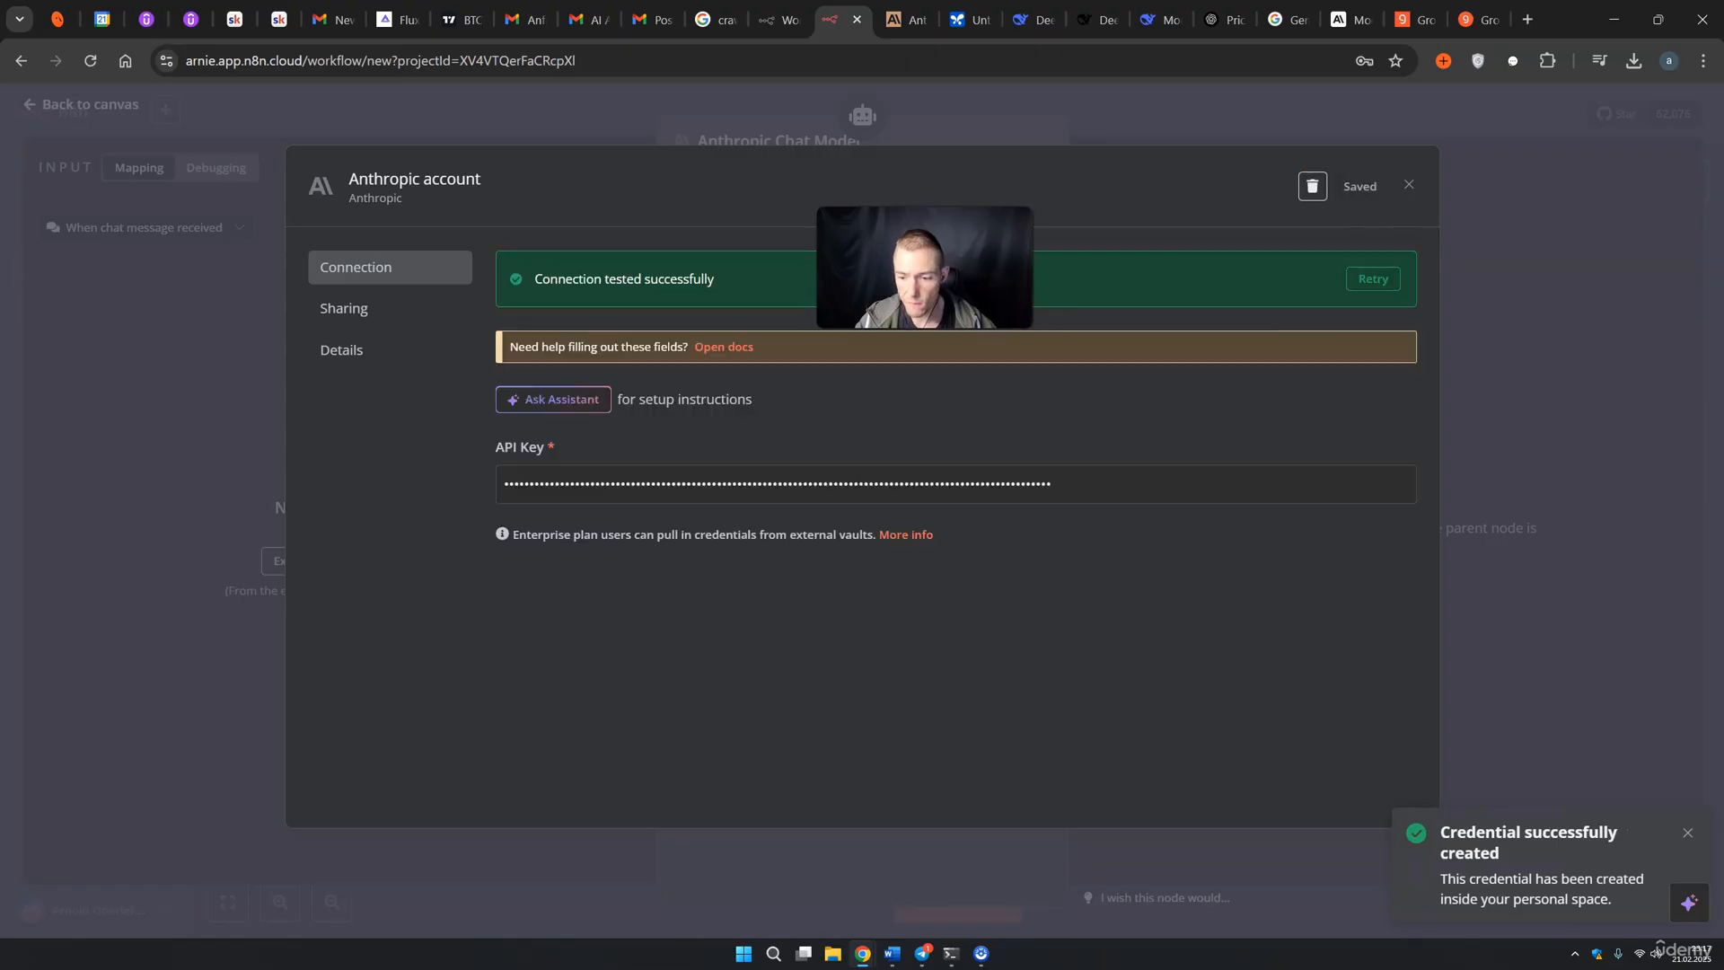
{"action": "left_click", "coordinate": [1565, 256]}
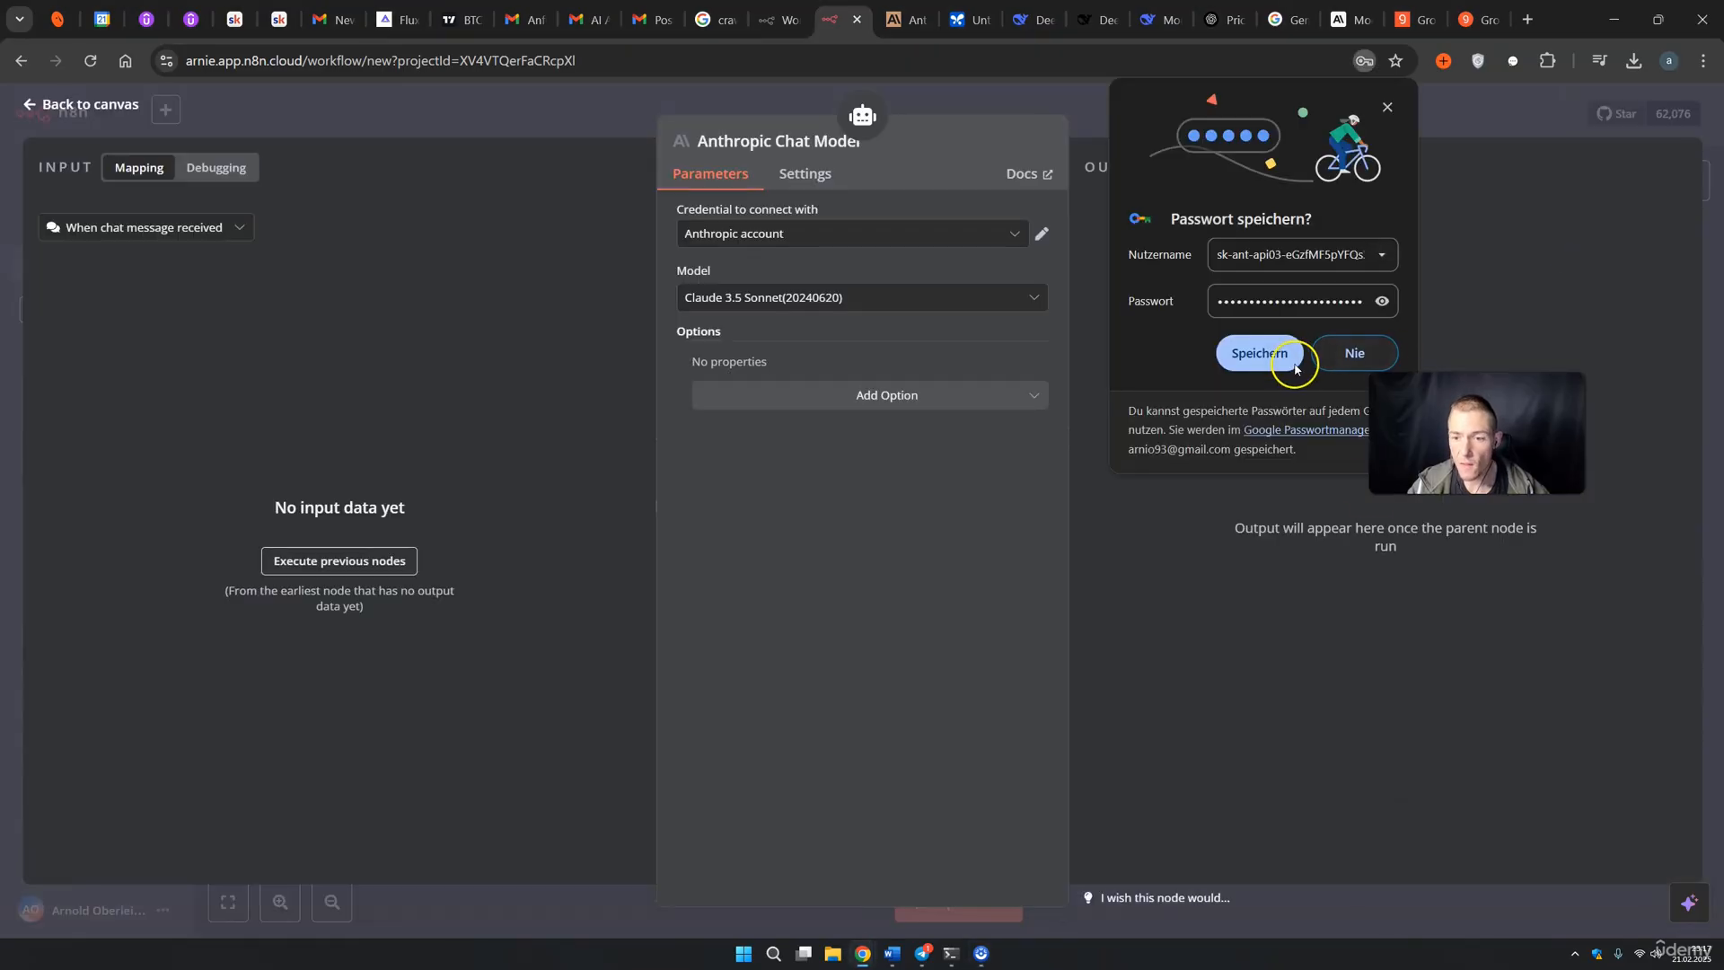
{"action": "left_click", "coordinate": [1261, 355]}
Step: Look over the available Claude models, return to the canvas, and move the Anthropic Chat Model node lower beneath the AI Agent
{"action": "left_click", "coordinate": [904, 301]}
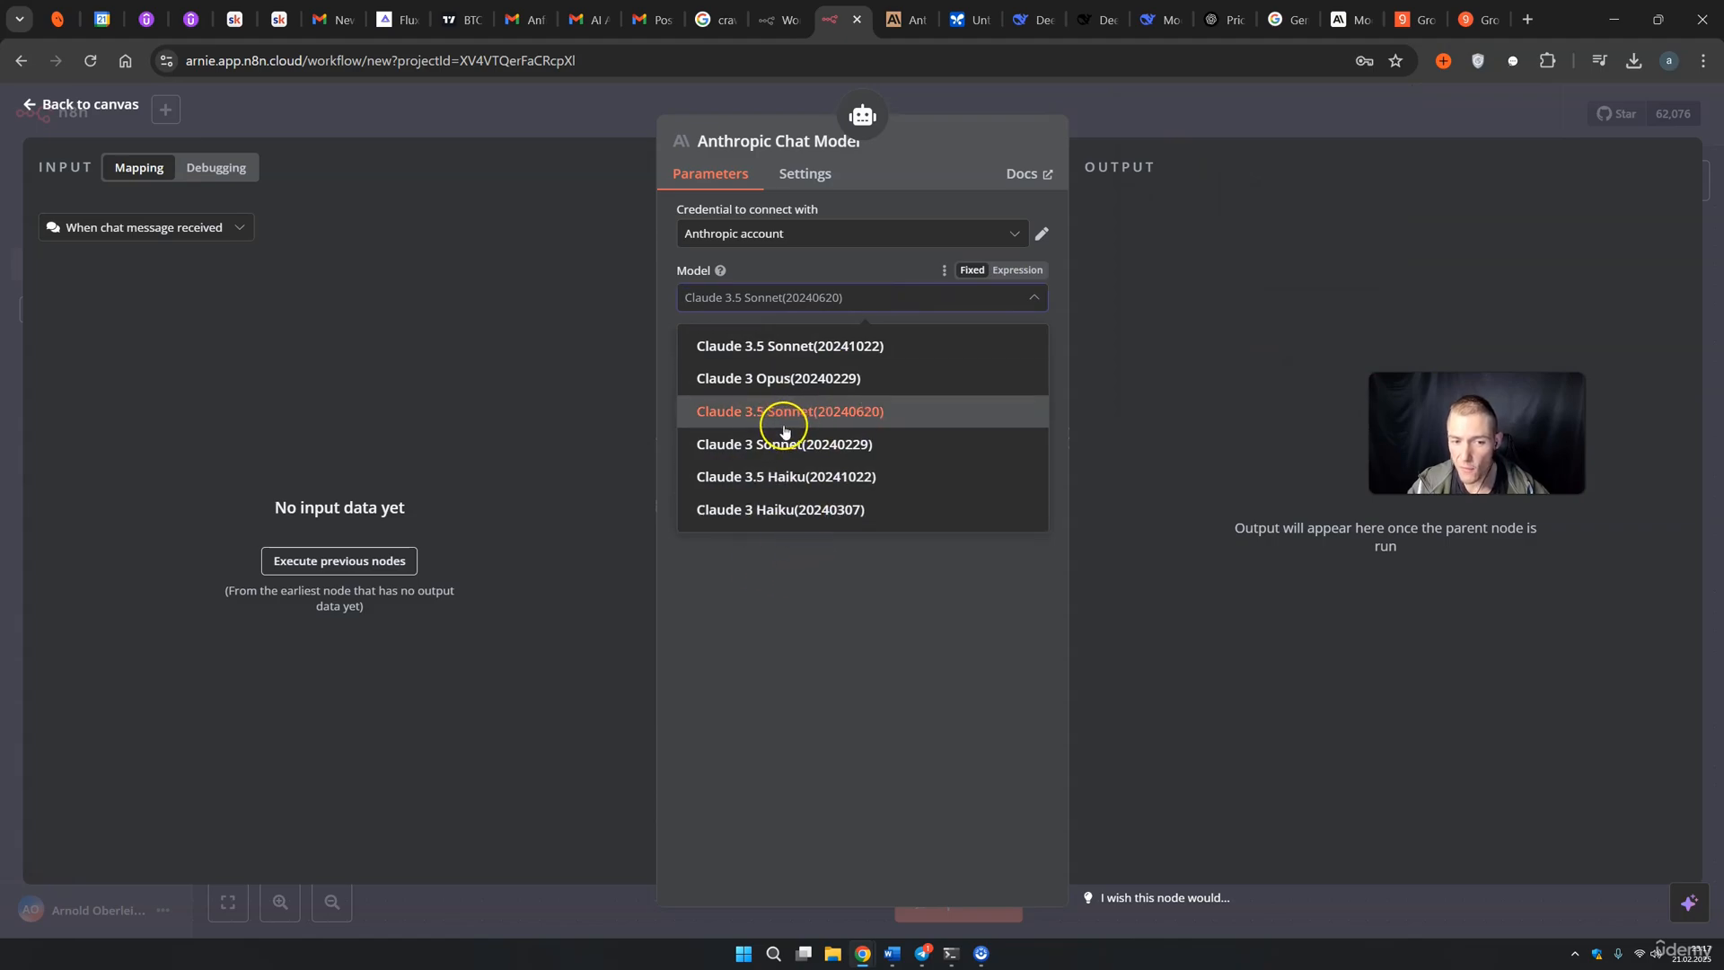
{"action": "left_click", "coordinate": [1255, 125]}
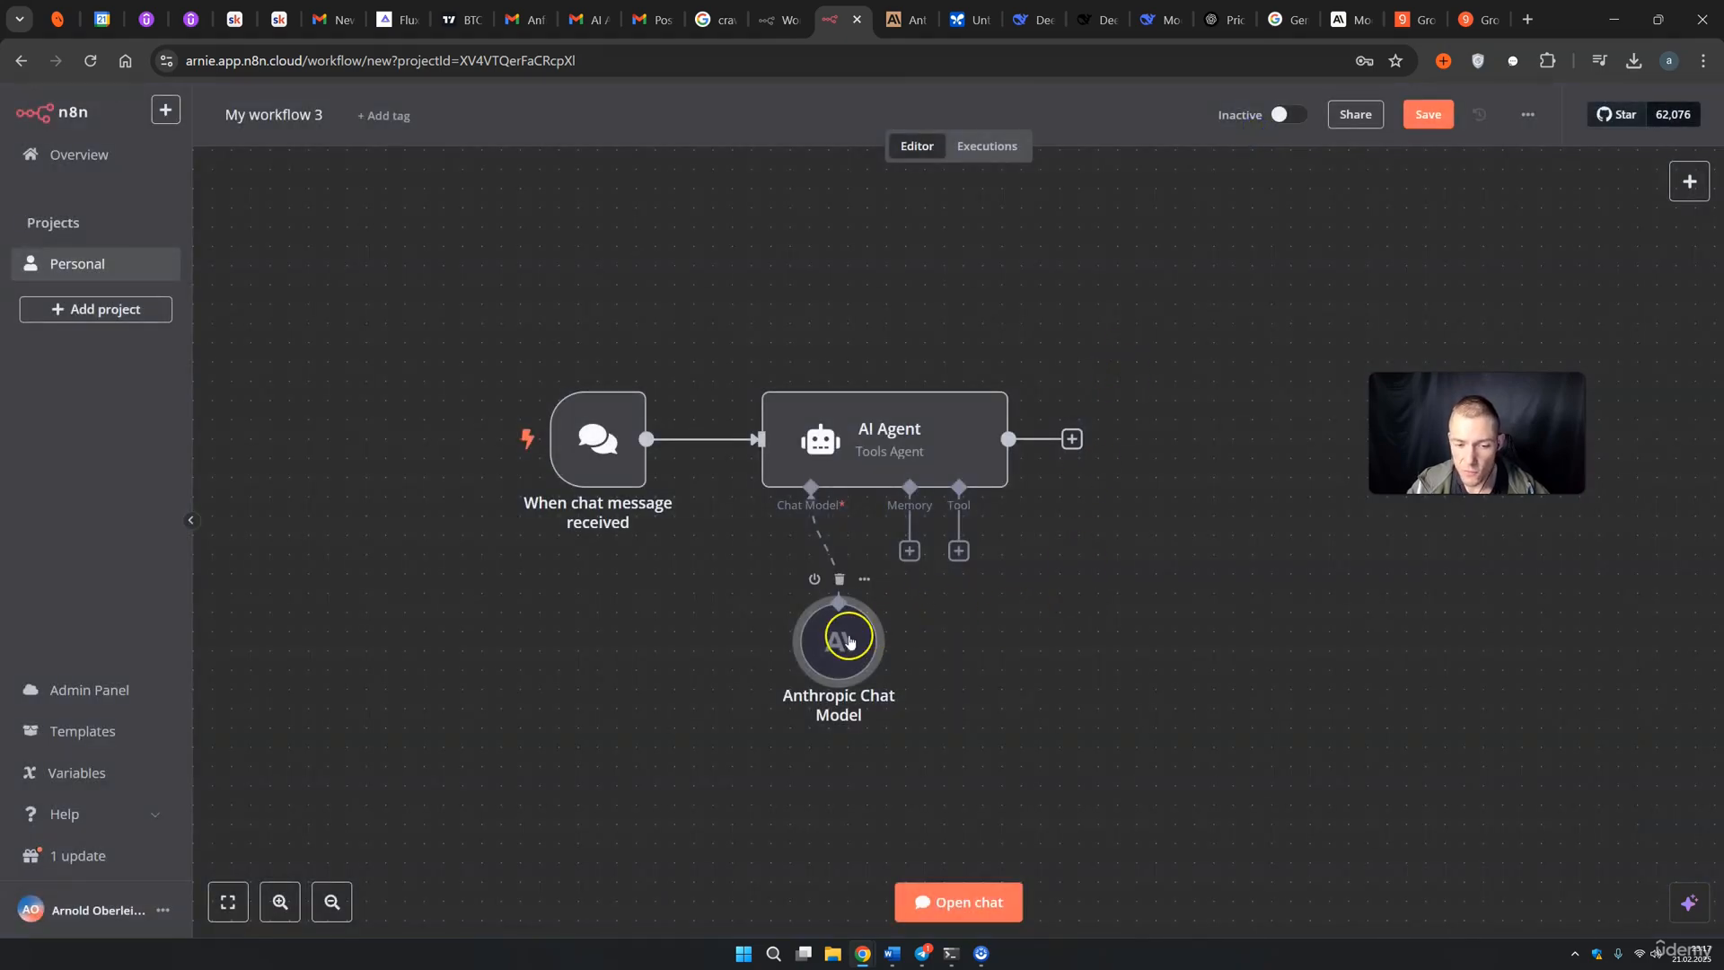
{"action": "left_click_drag", "start_coordinate": [849, 640], "coordinate": [791, 680]}
Step: Send the message "hey claude" in the workflow's test chat and check the agent's reply in the logs
{"action": "left_click", "coordinate": [597, 469]}
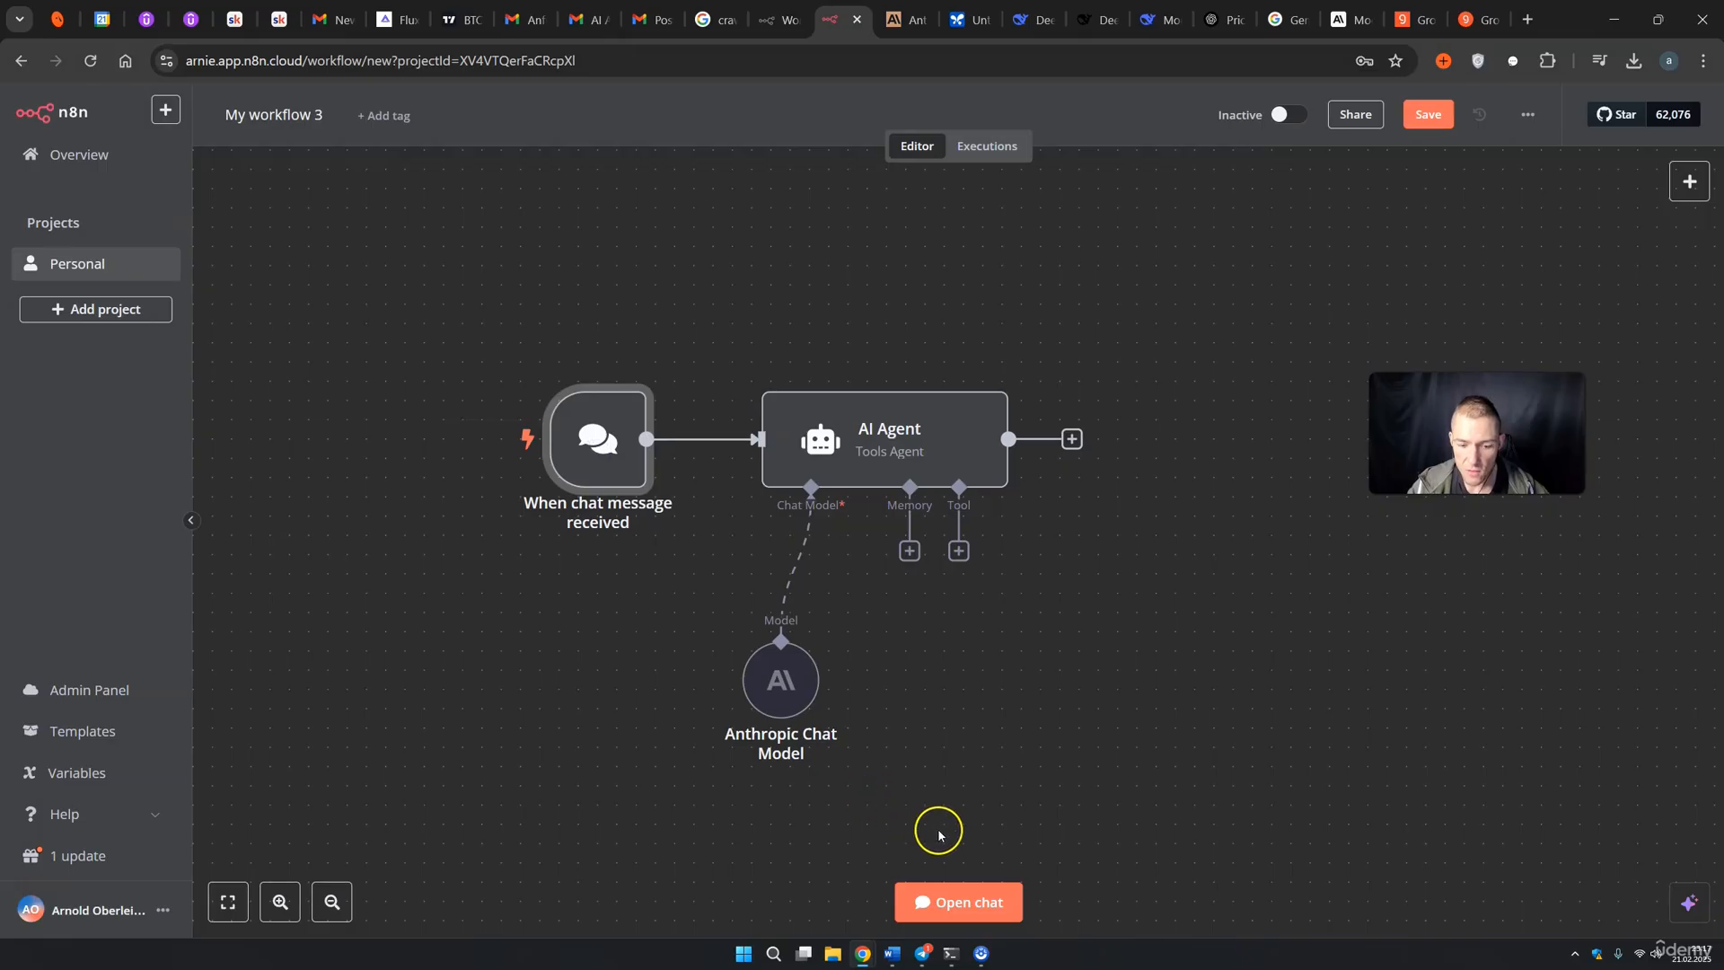
{"action": "left_click", "coordinate": [485, 437]}
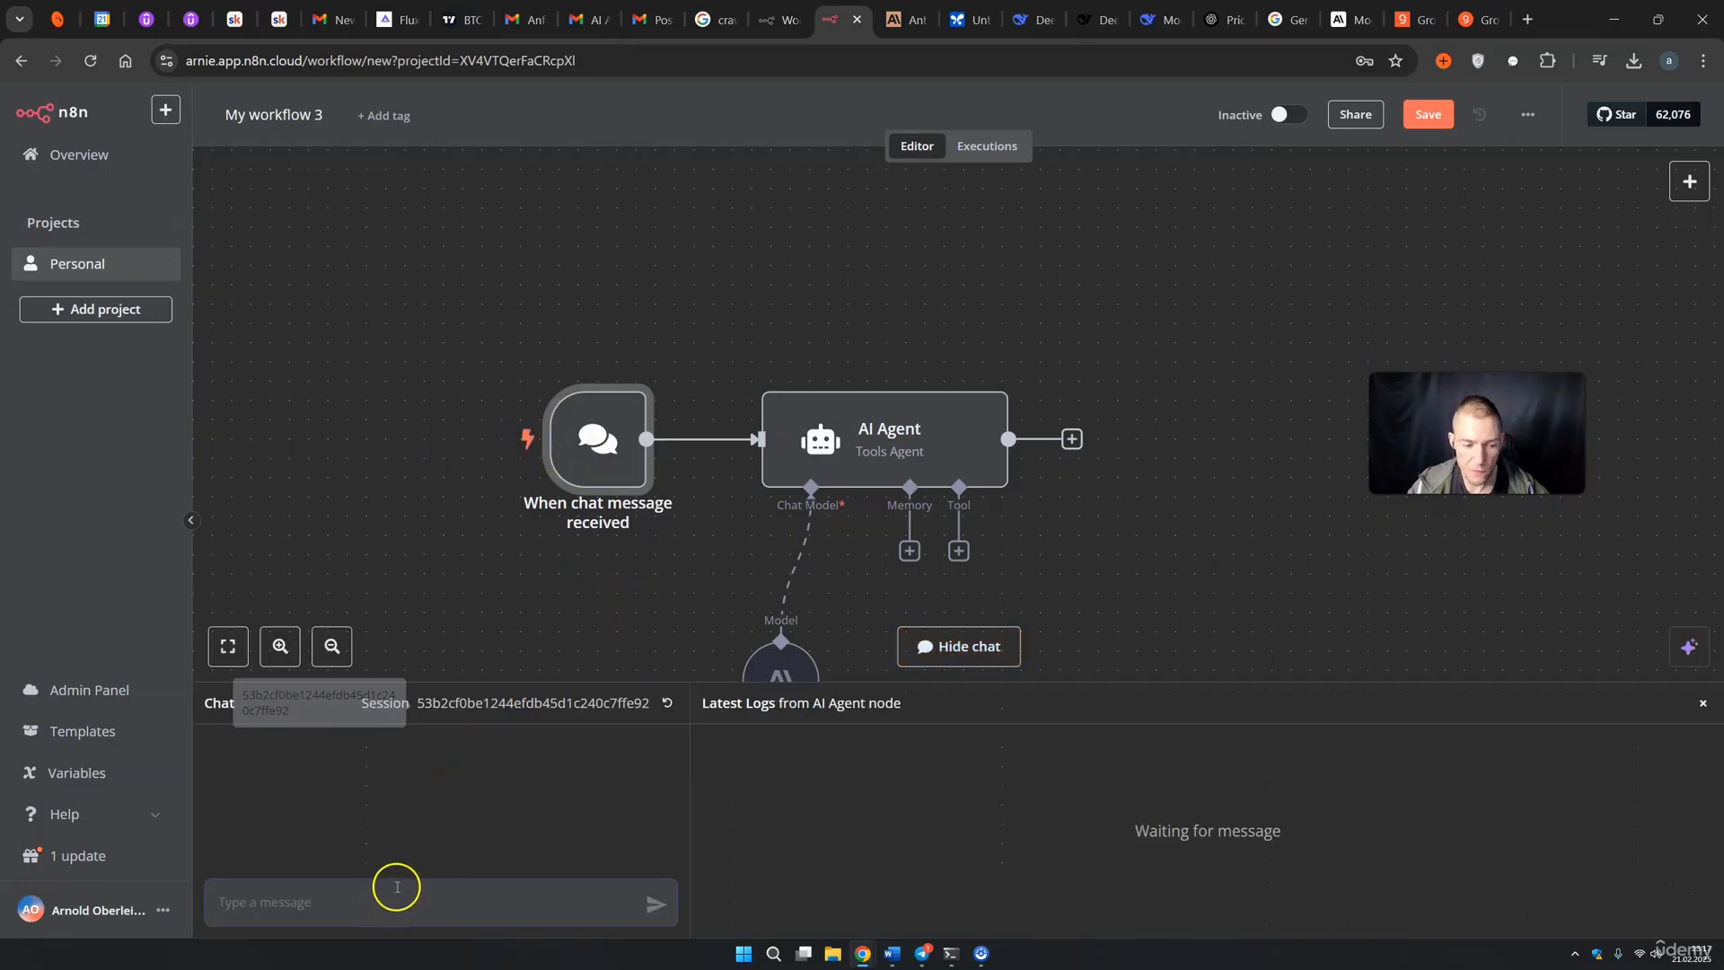
{"action": "left_click", "coordinate": [386, 902]}
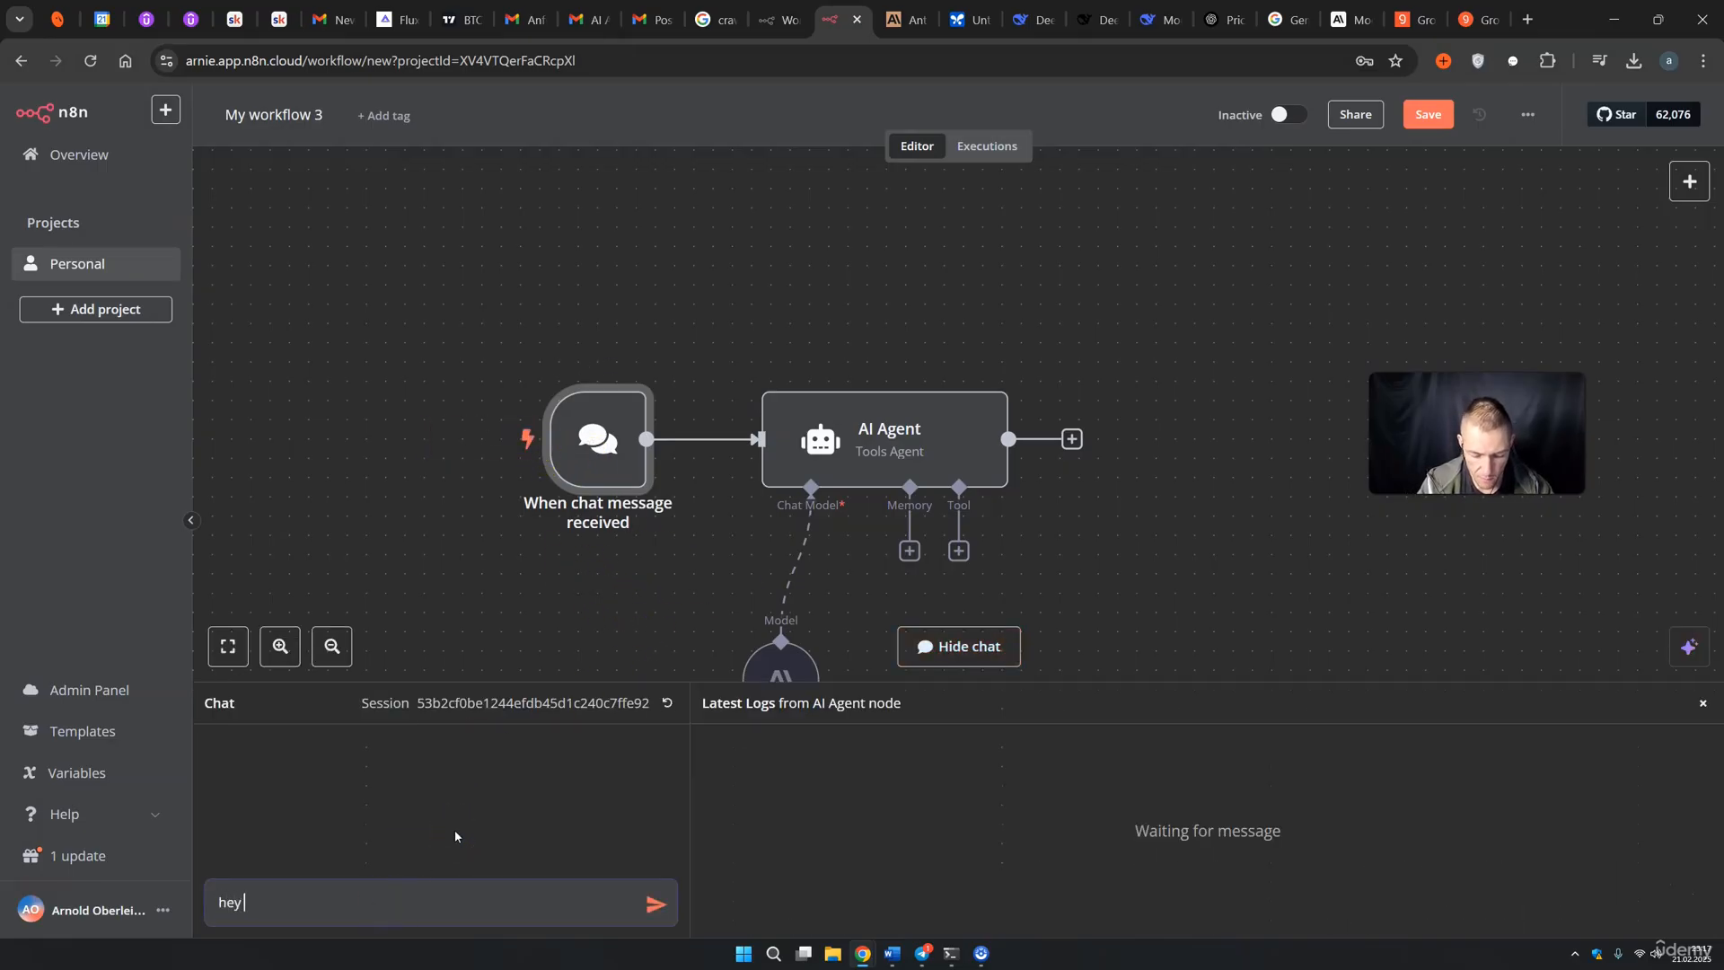
{"action": "type", "text": "hey claude"}
{"action": "key", "text": "Return"}
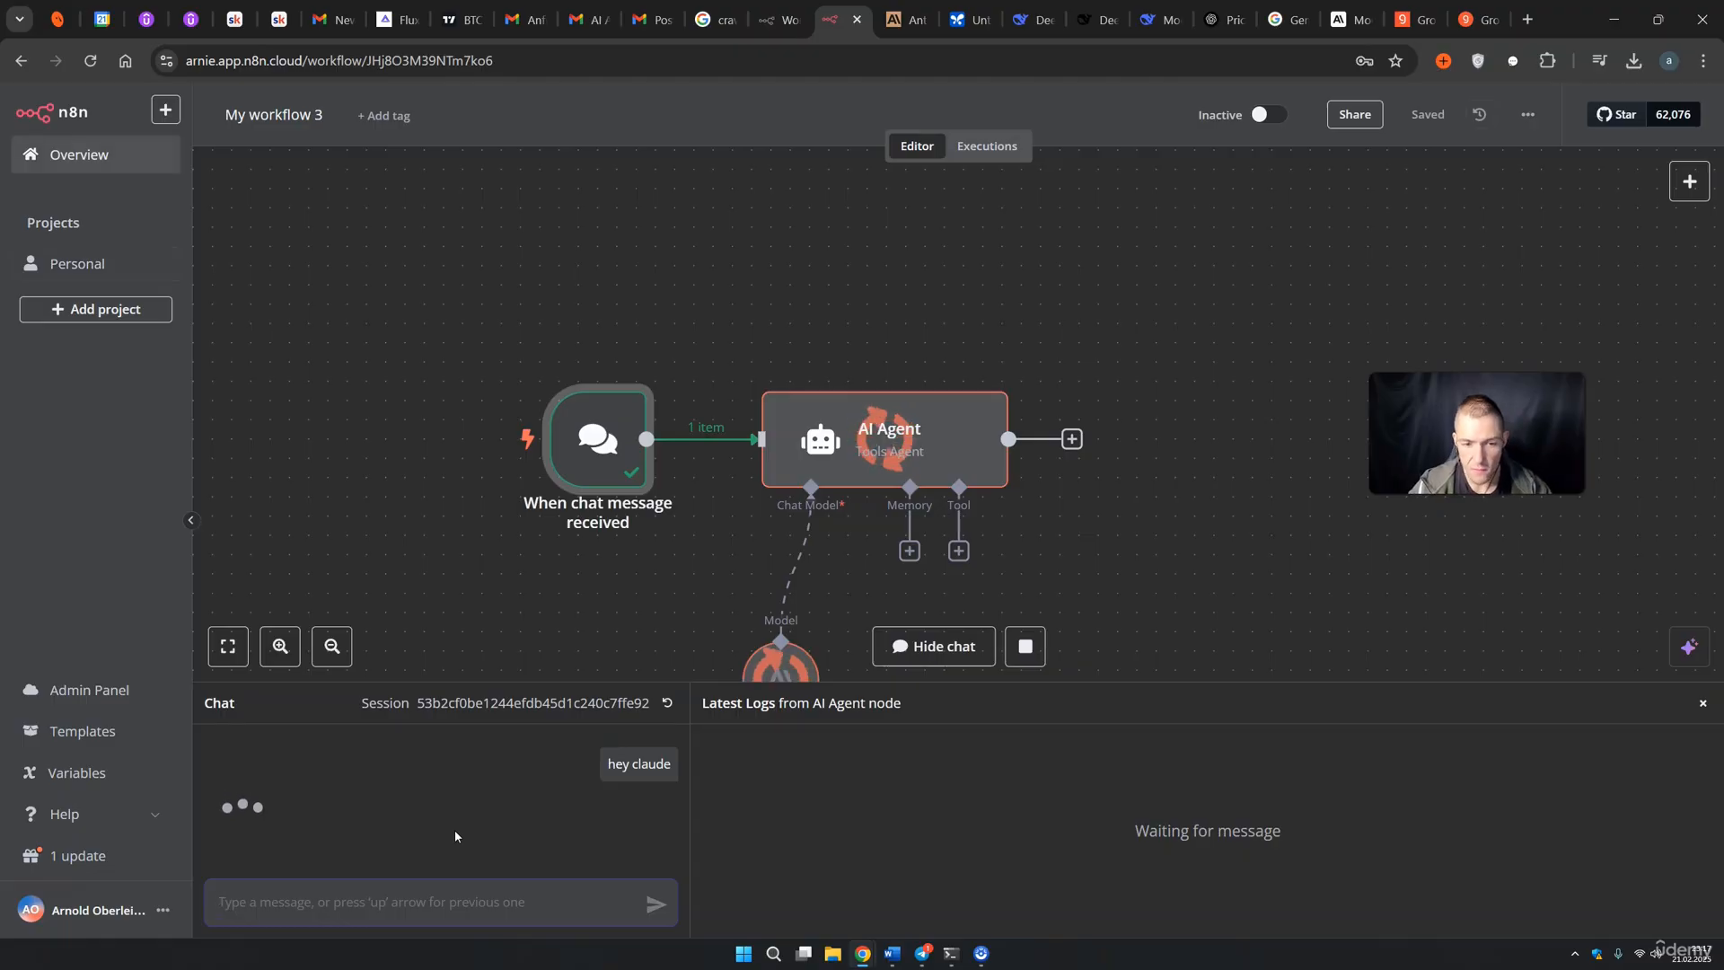
{"action": "scroll", "coordinate": [1123, 750], "scroll_direction": "down", "scroll_amount": 2}
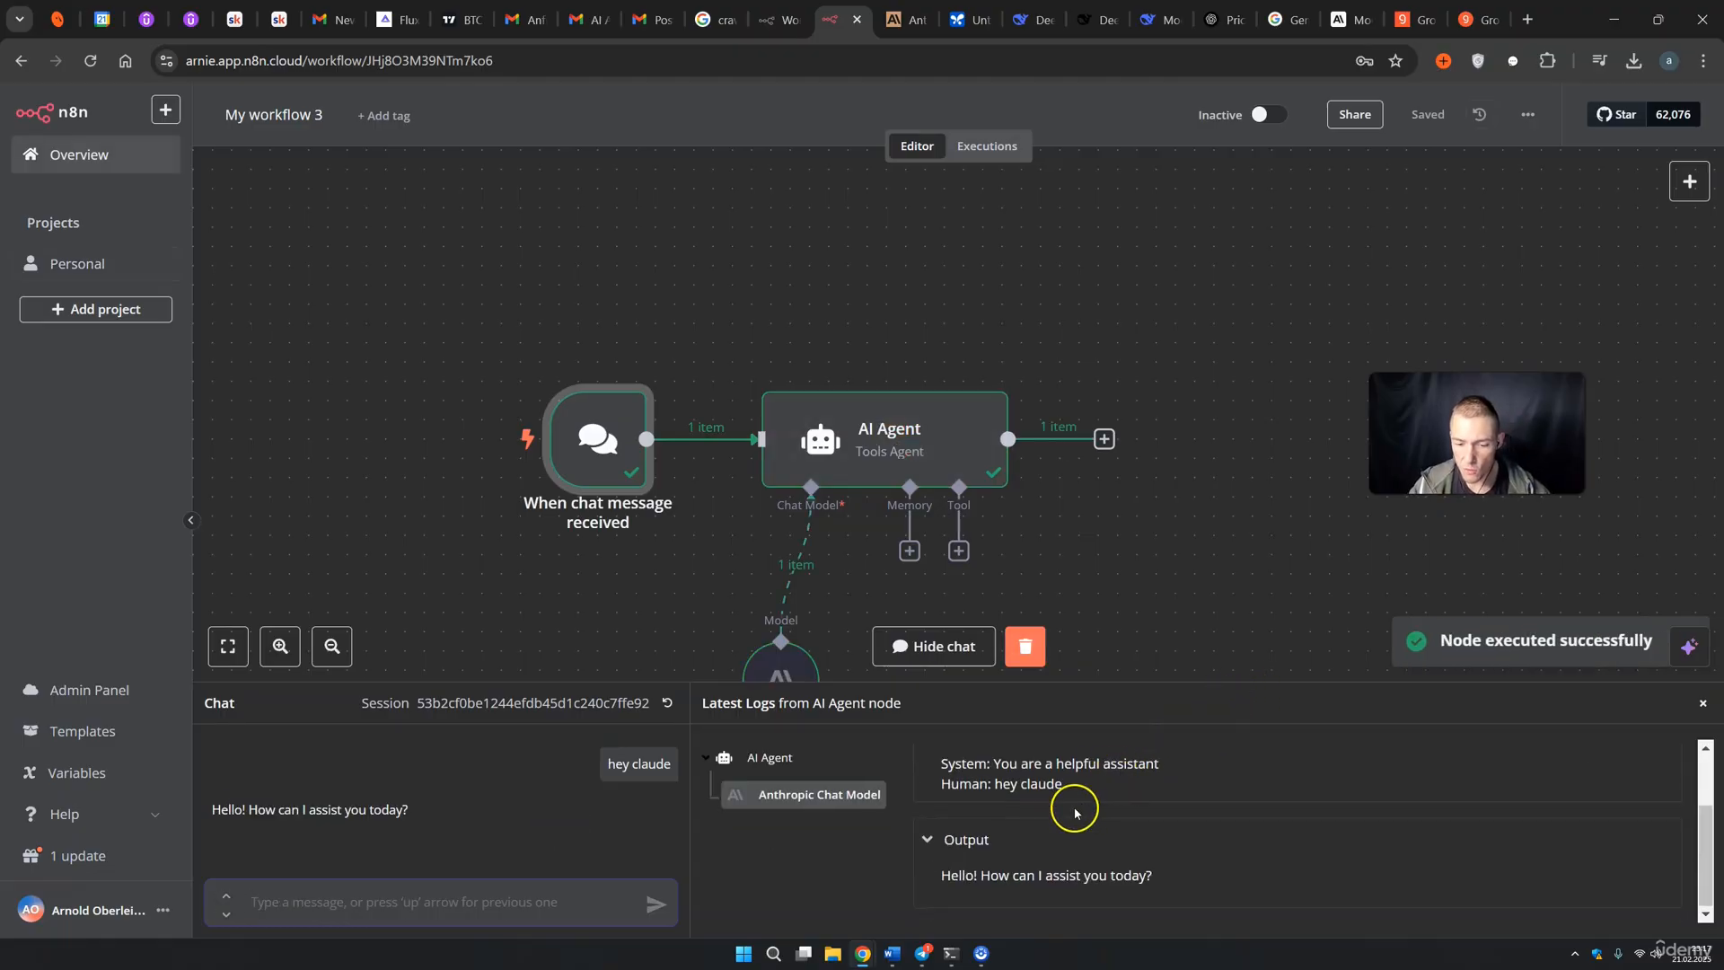
{"action": "left_click", "coordinate": [1185, 640]}
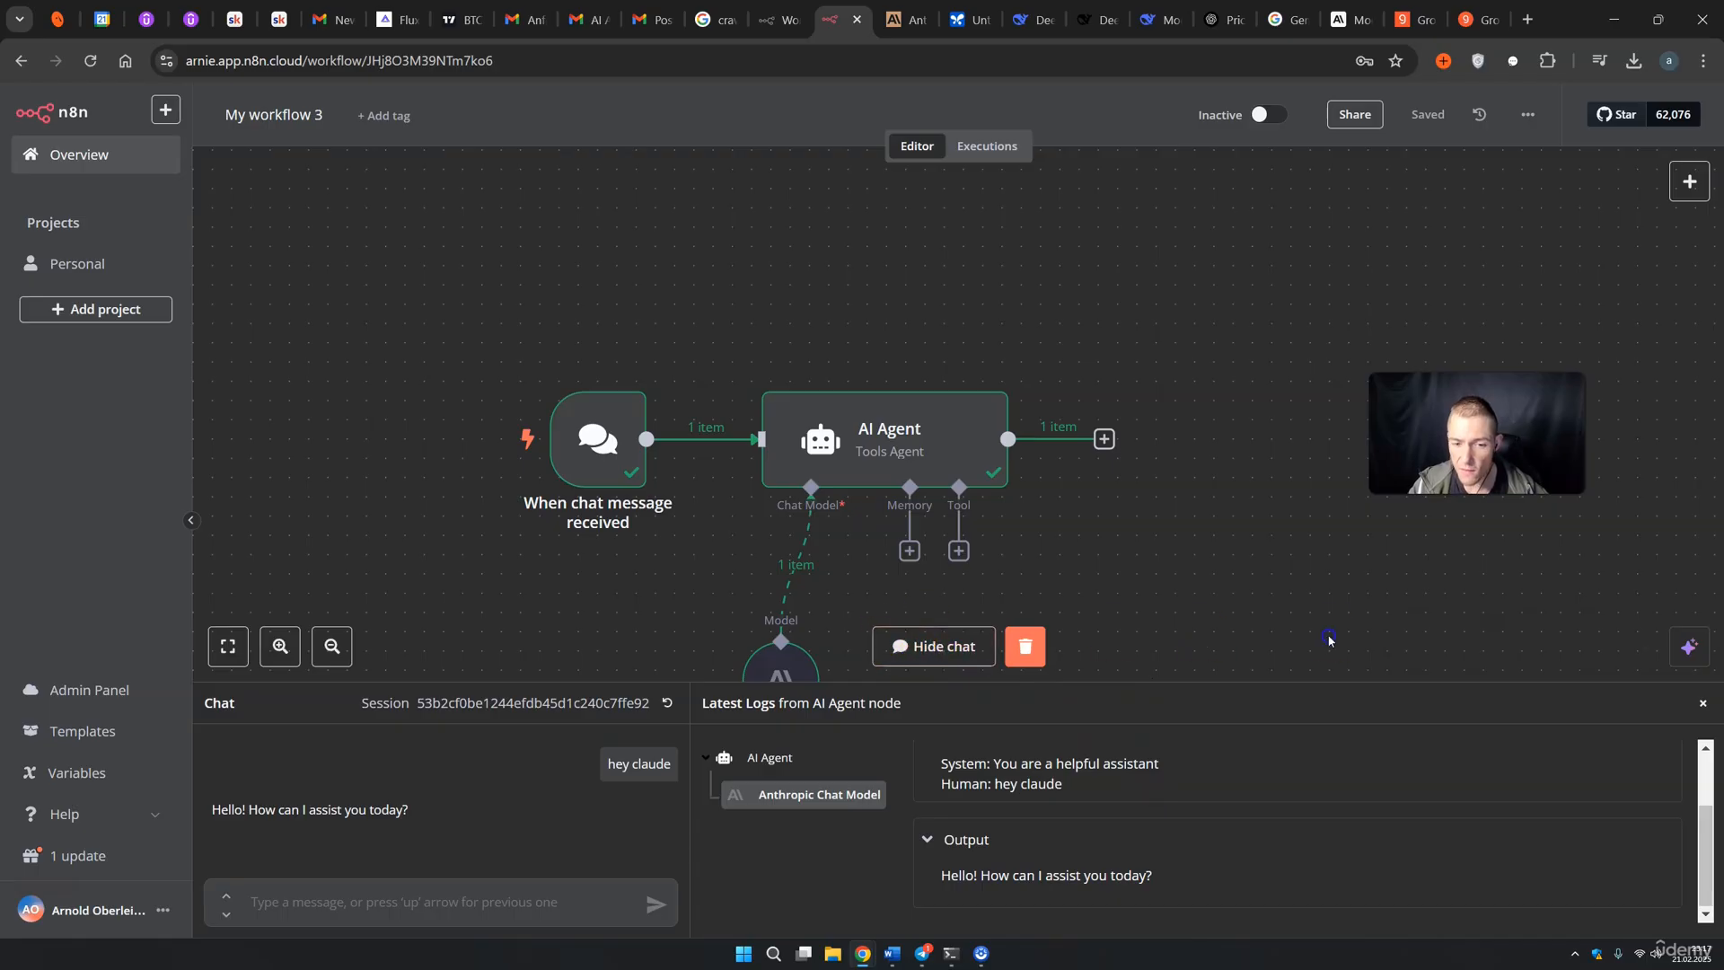
Step: Delete the Anthropic Chat Model node and attach a DeepSeek Chat Model to the AI Agent instead
{"action": "left_click_drag", "start_coordinate": [1329, 639], "coordinate": [1315, 464]}
{"action": "left_click_drag", "start_coordinate": [806, 508], "coordinate": [691, 508]}
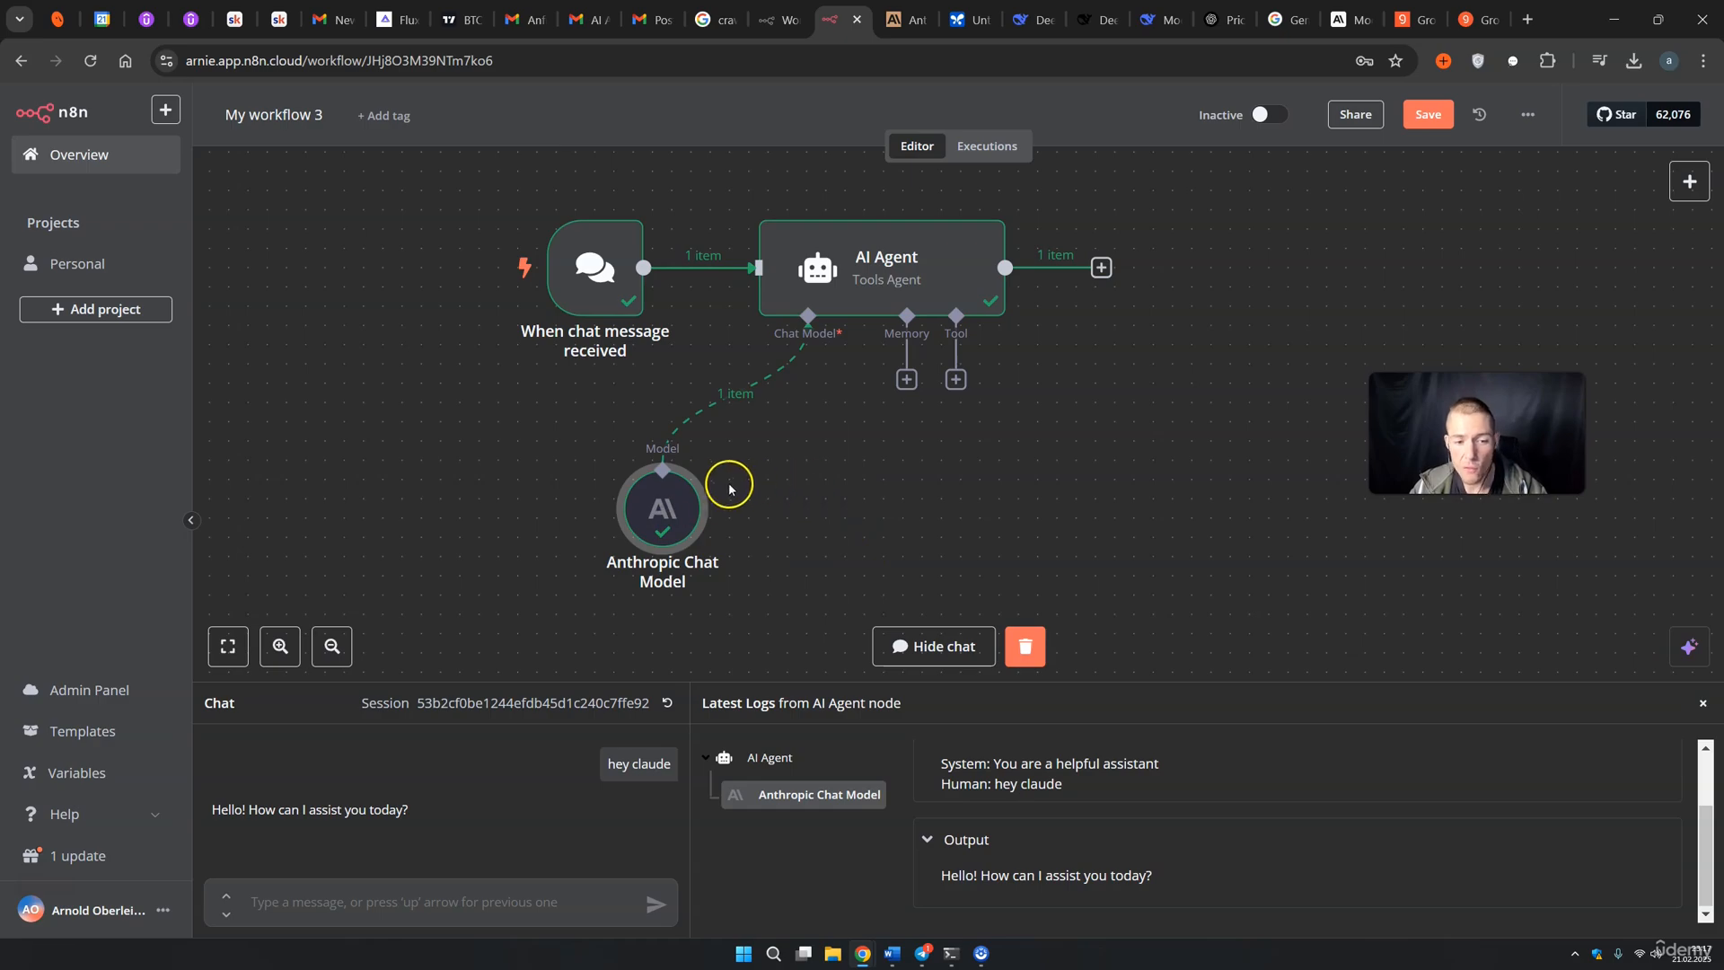
{"action": "key", "text": "Delete"}
{"action": "left_click", "coordinate": [806, 397]}
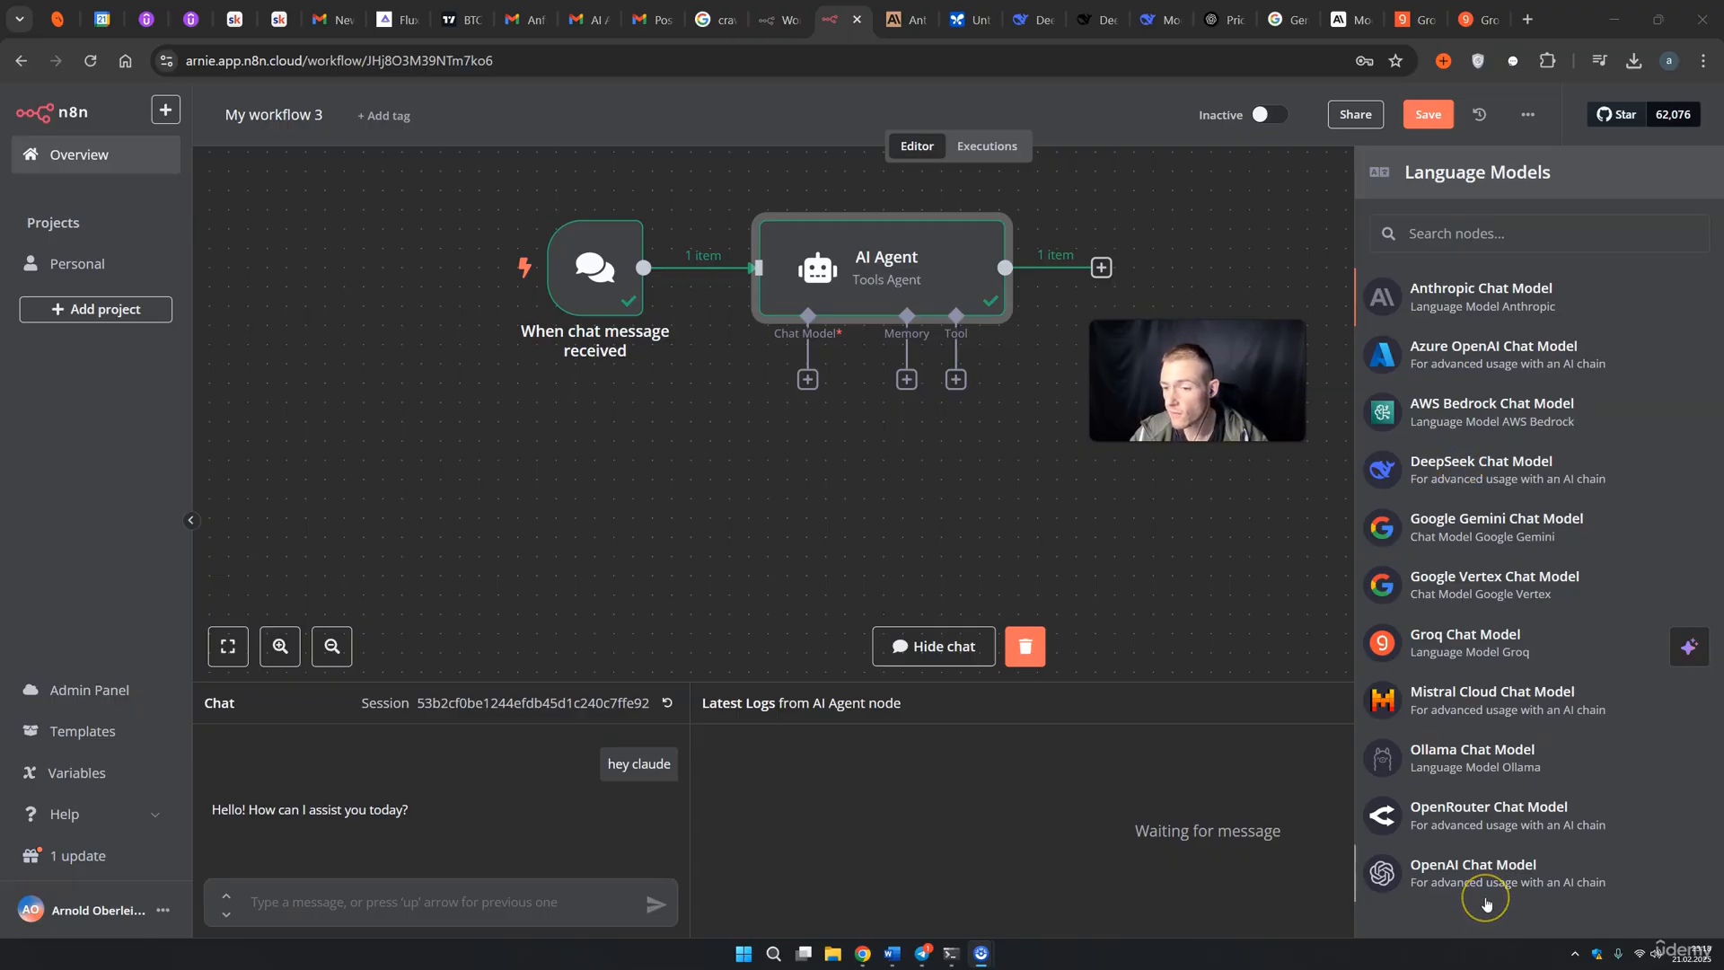
{"action": "left_click", "coordinate": [1468, 486]}
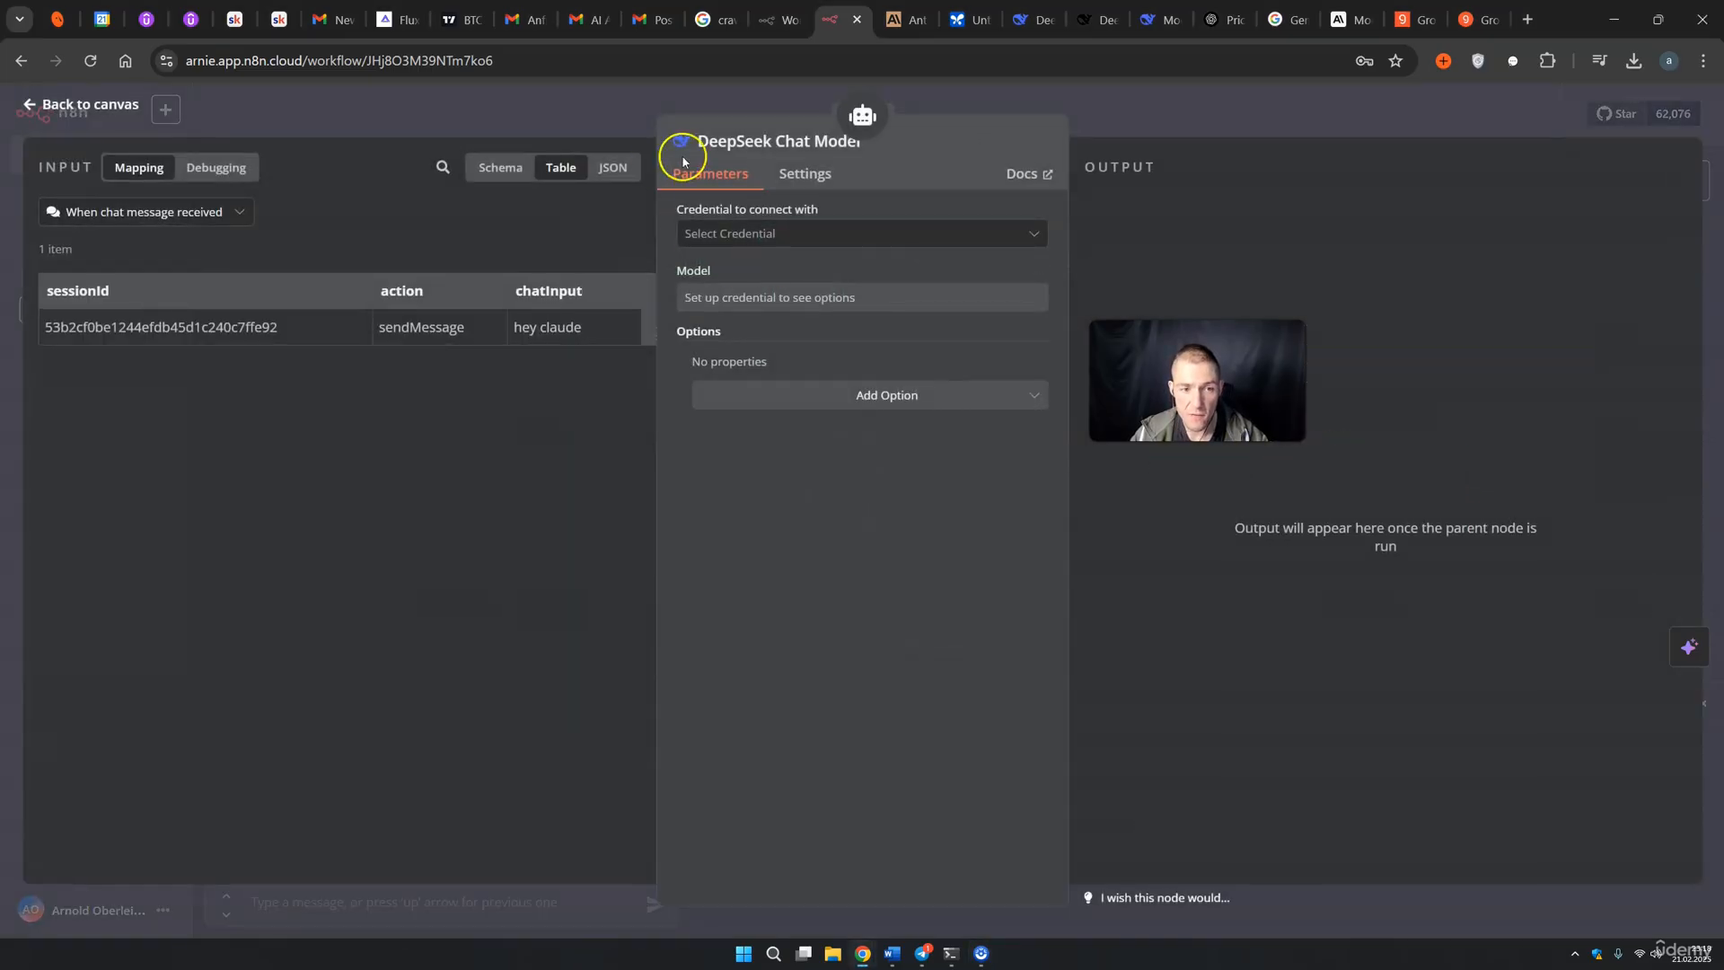
Step: Create a new credential for the DeepSeek Chat Model and paste the API key from the clipboard into it
{"action": "left_click", "coordinate": [769, 235]}
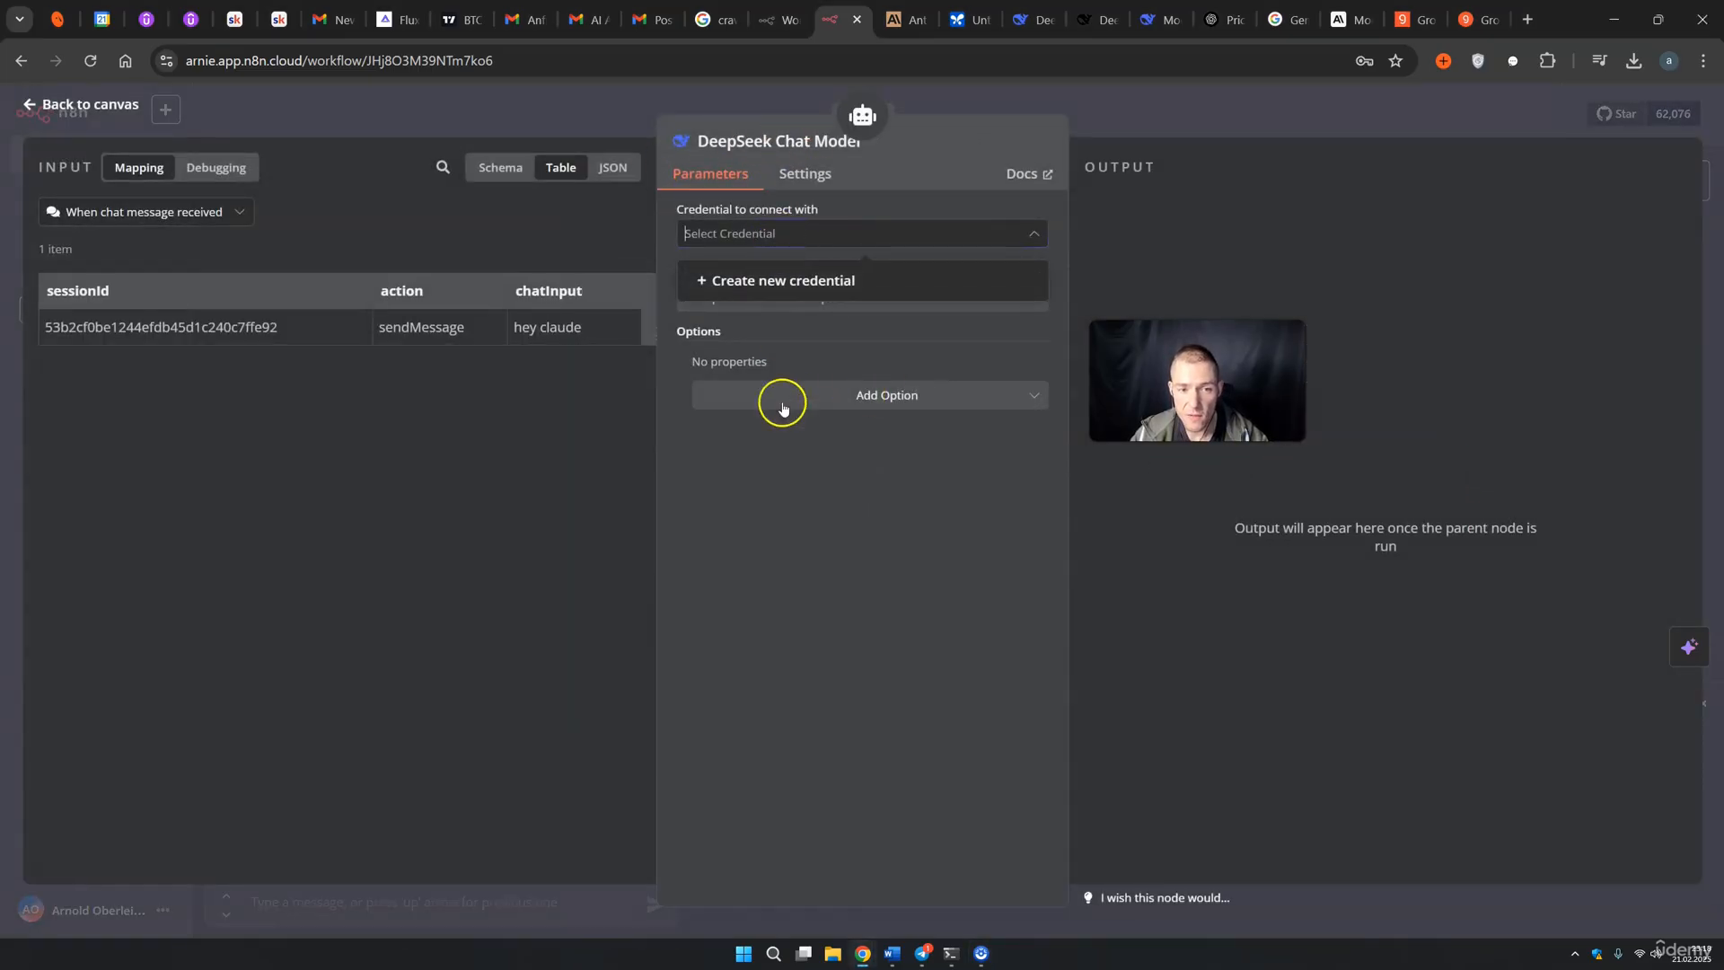
{"action": "left_click", "coordinate": [798, 280]}
{"action": "left_click", "coordinate": [569, 401]}
{"action": "key", "text": "ctrl+v"}
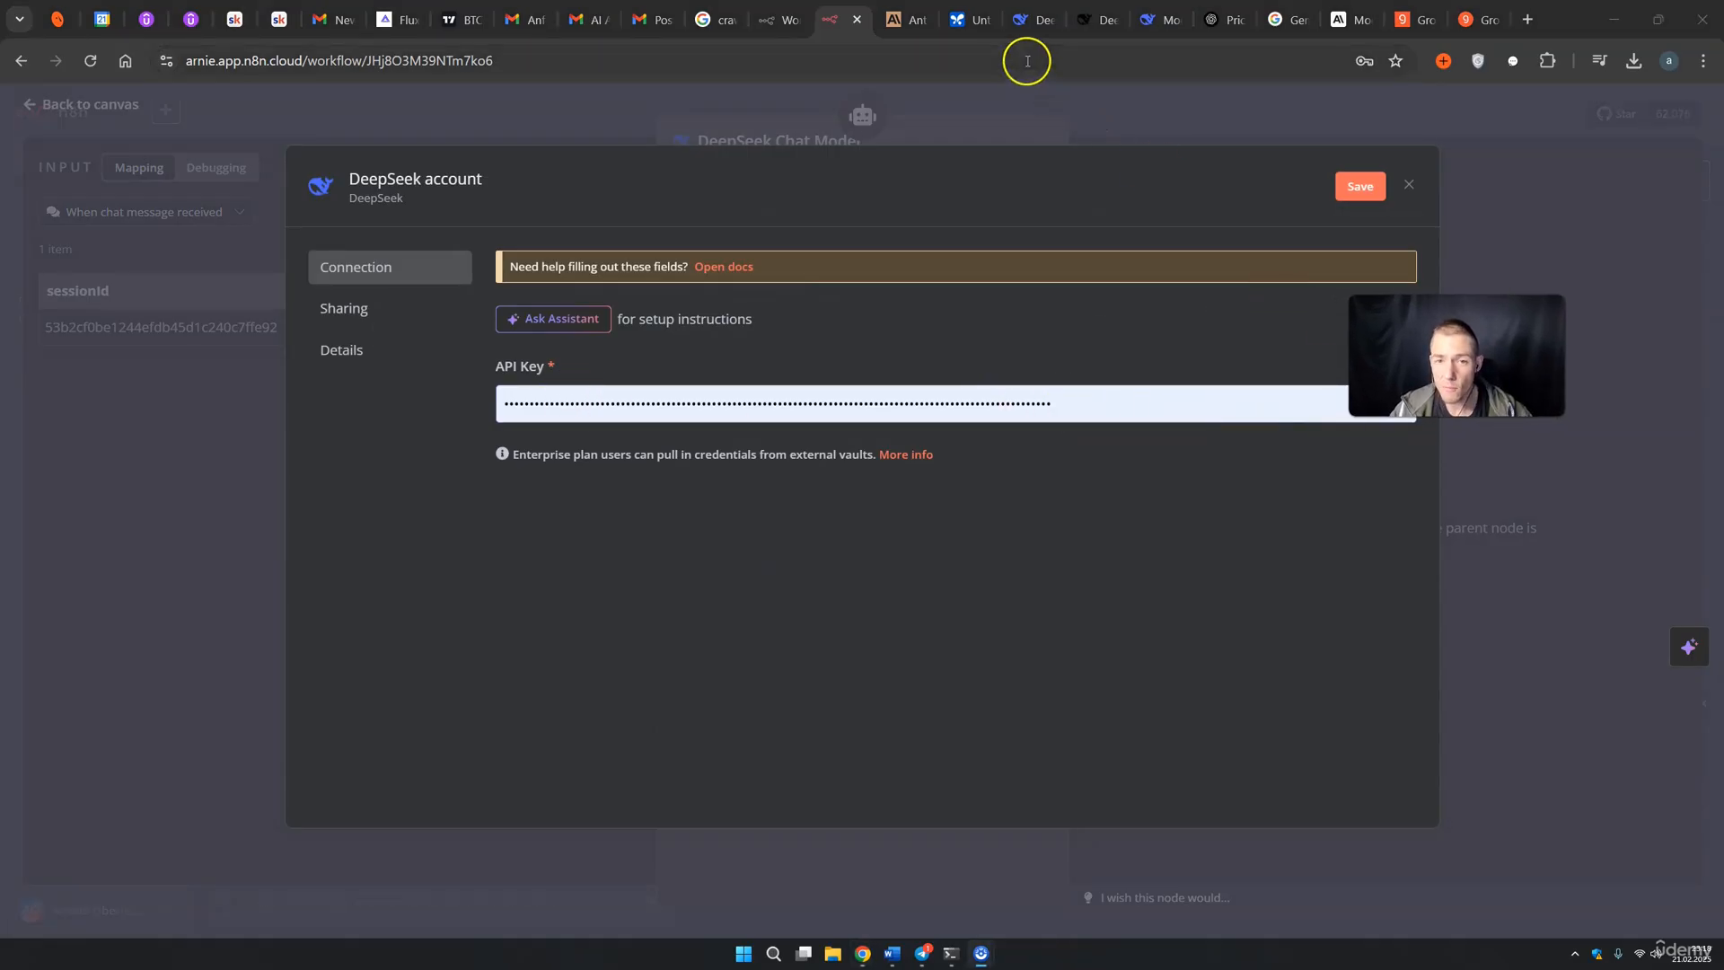
Step: Switch to the DeepSeek website, go to its API platform, and create a new API key named "asdasdsa"
{"action": "left_click", "coordinate": [1014, 19]}
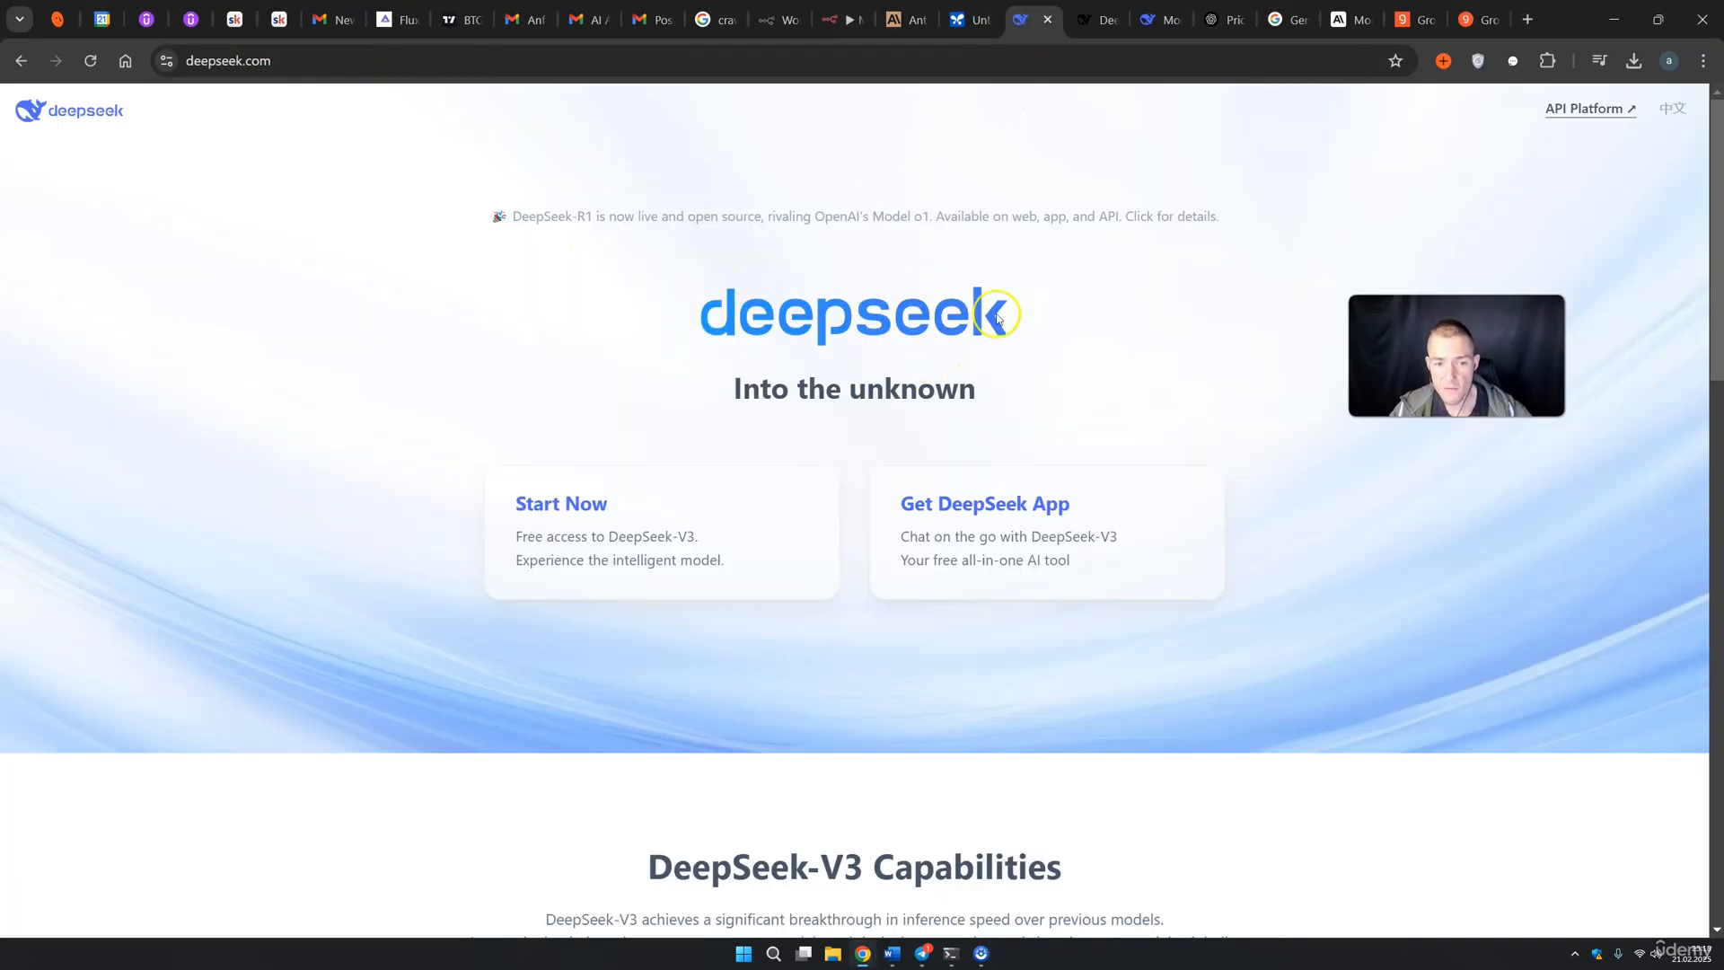
{"action": "left_click", "coordinate": [1576, 108]}
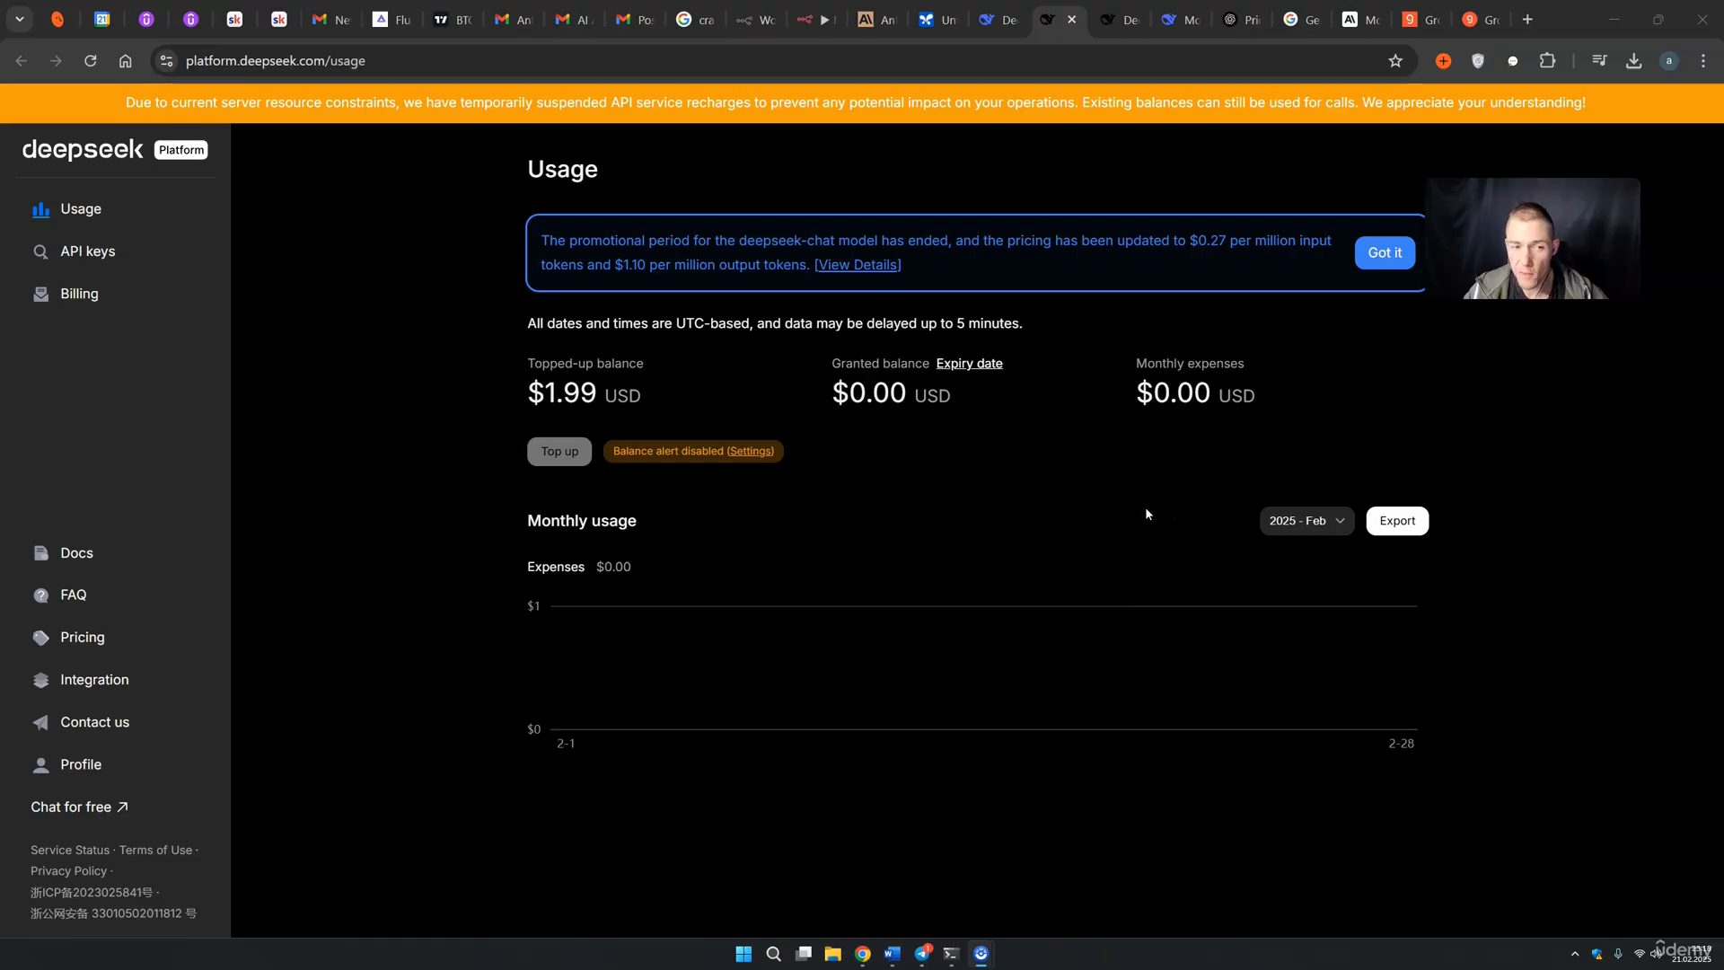
{"action": "left_click", "coordinate": [127, 255]}
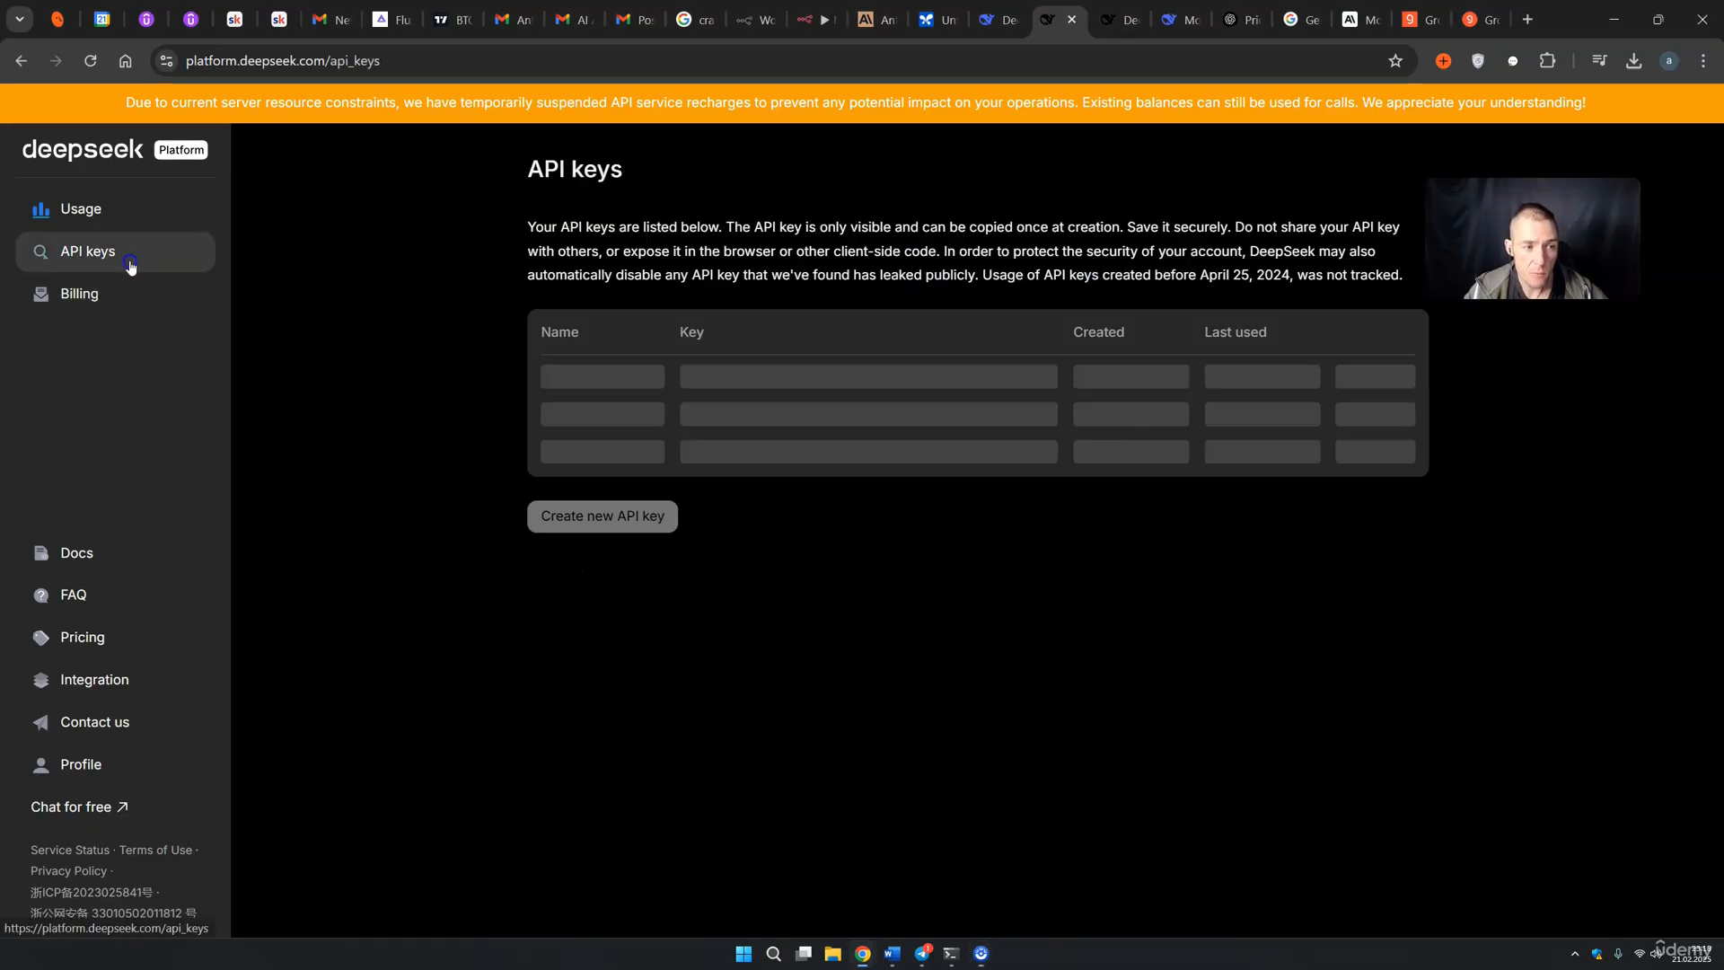
{"action": "left_click", "coordinate": [590, 528]}
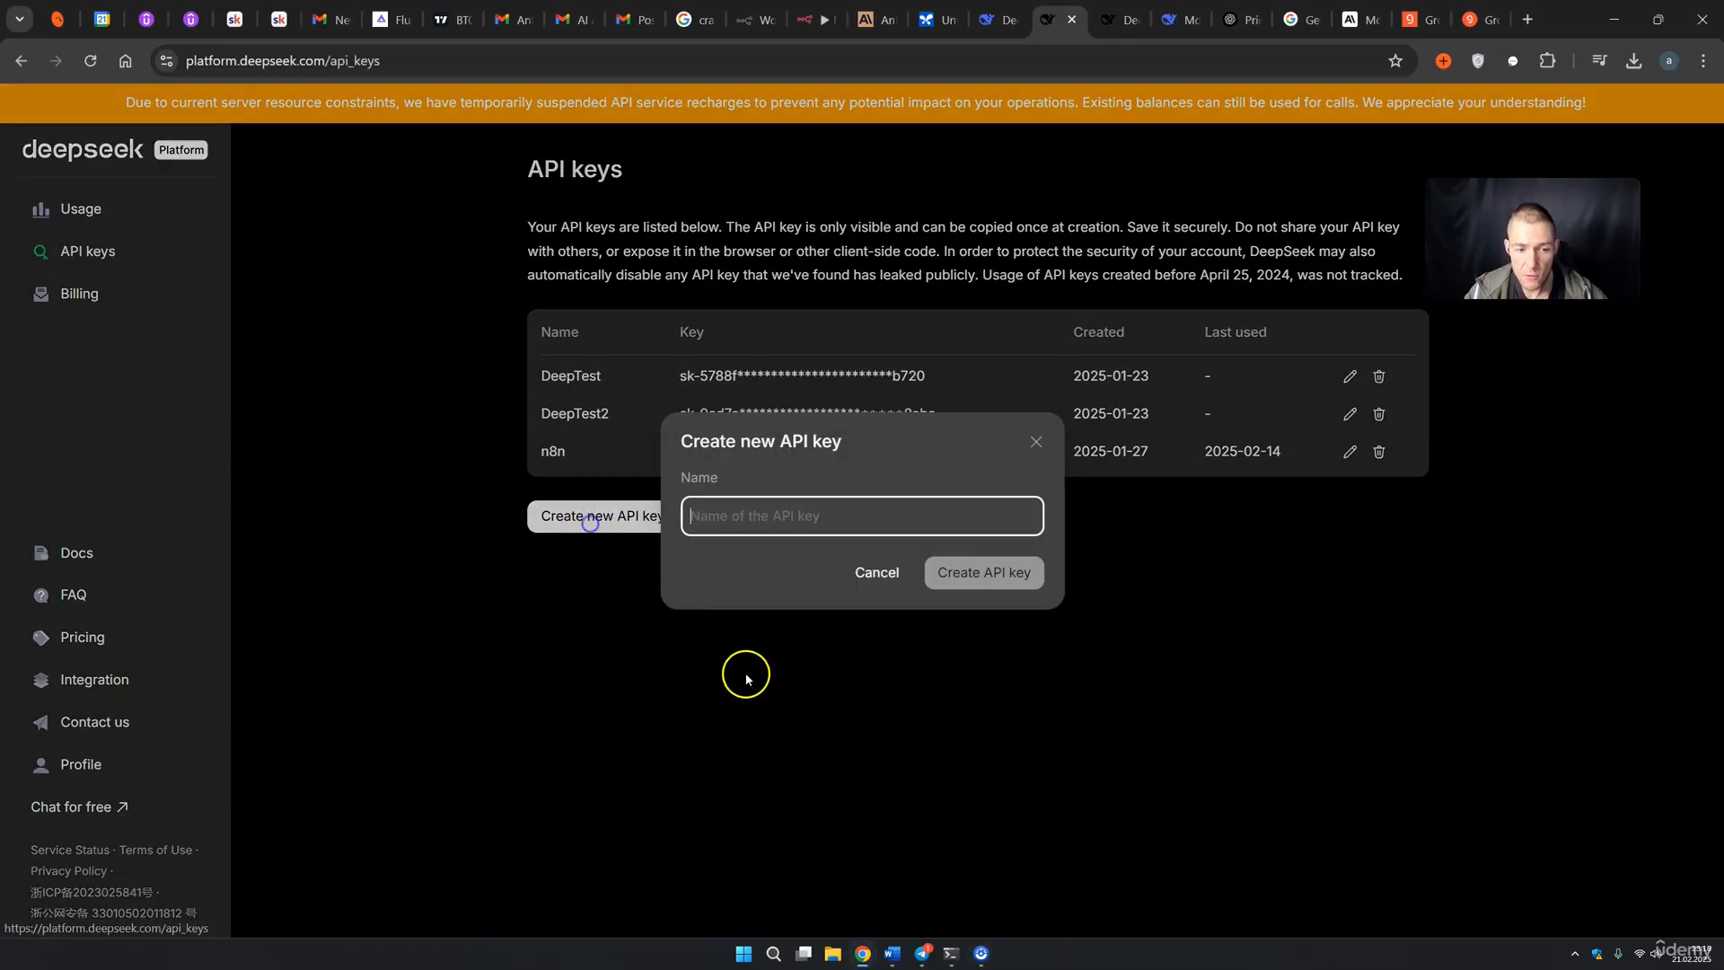
{"action": "type", "text": "website"}
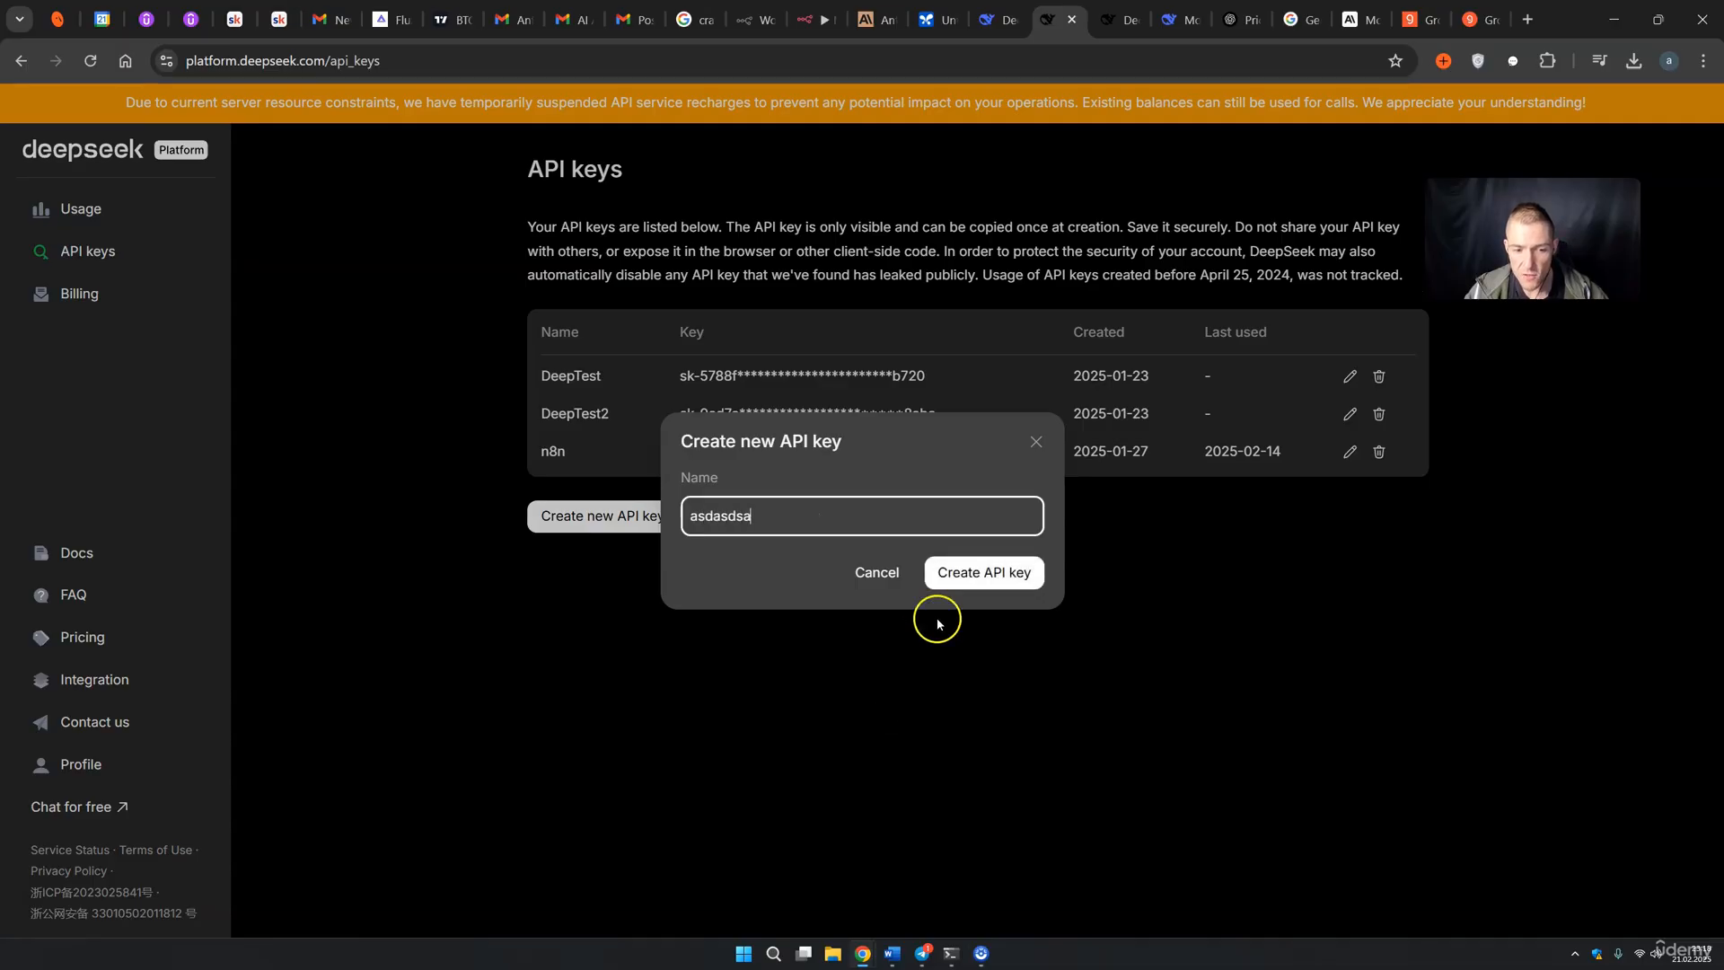
{"action": "left_click", "coordinate": [957, 575]}
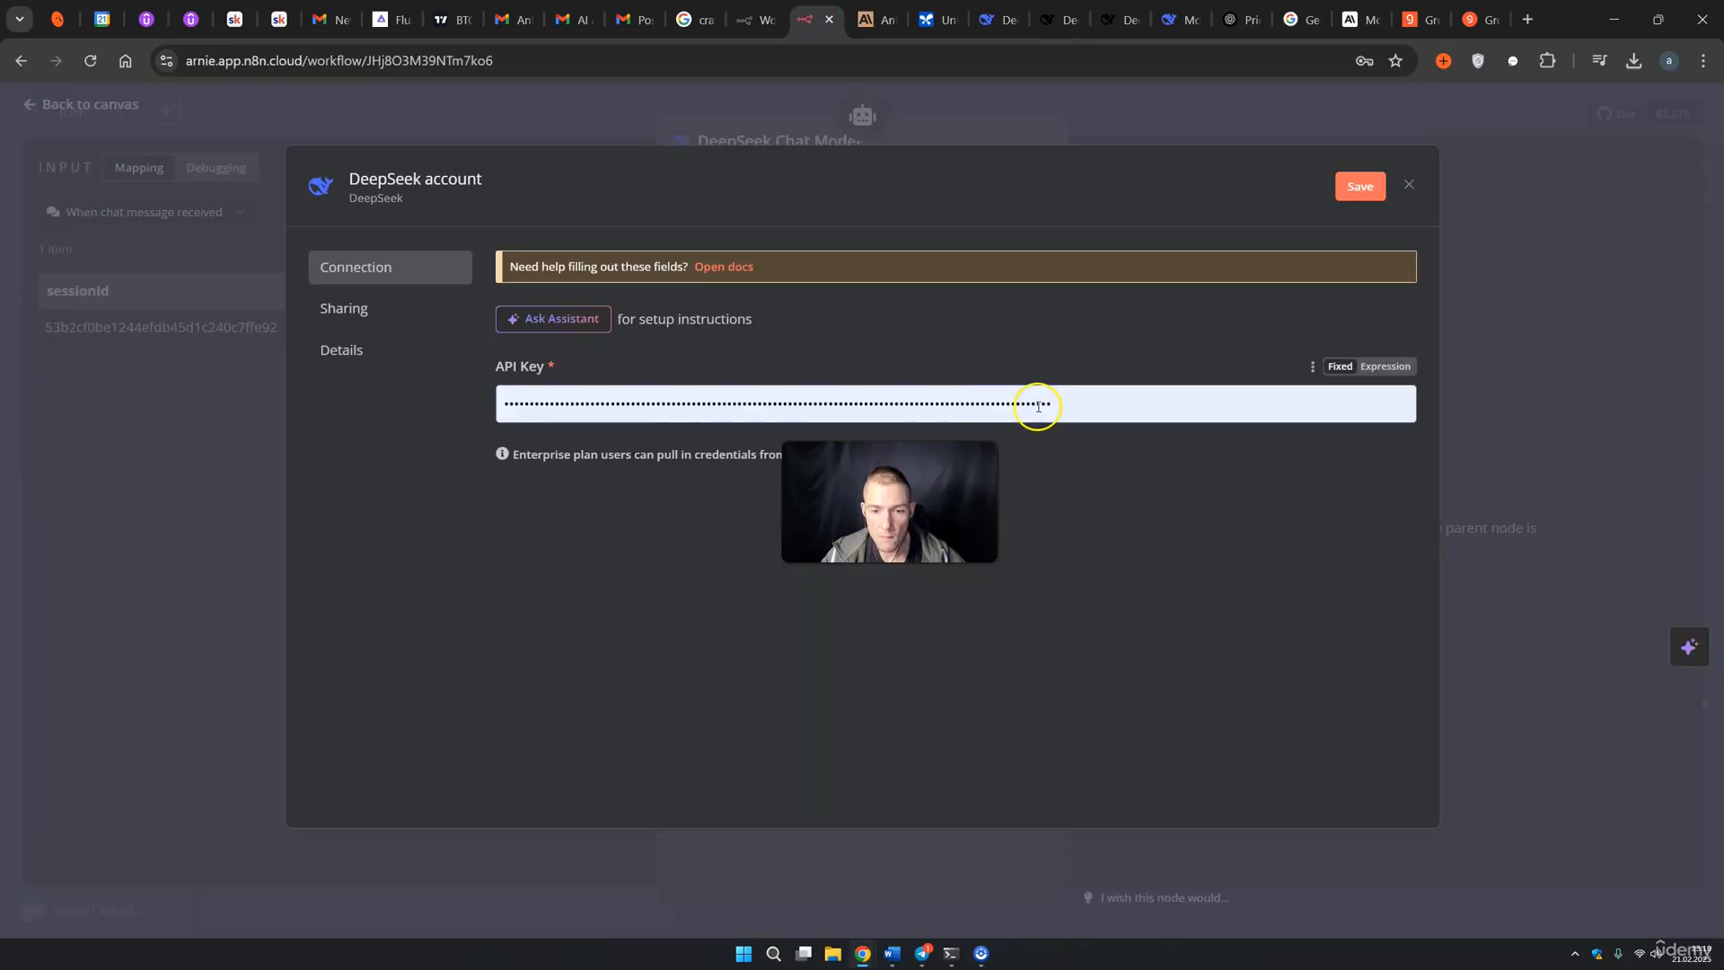
Step: Replace the API key in n8n's DeepSeek credential with the new DeepSeek key, then save and close the credential
{"action": "left_click_drag", "start_coordinate": [1039, 401], "coordinate": [422, 412]}
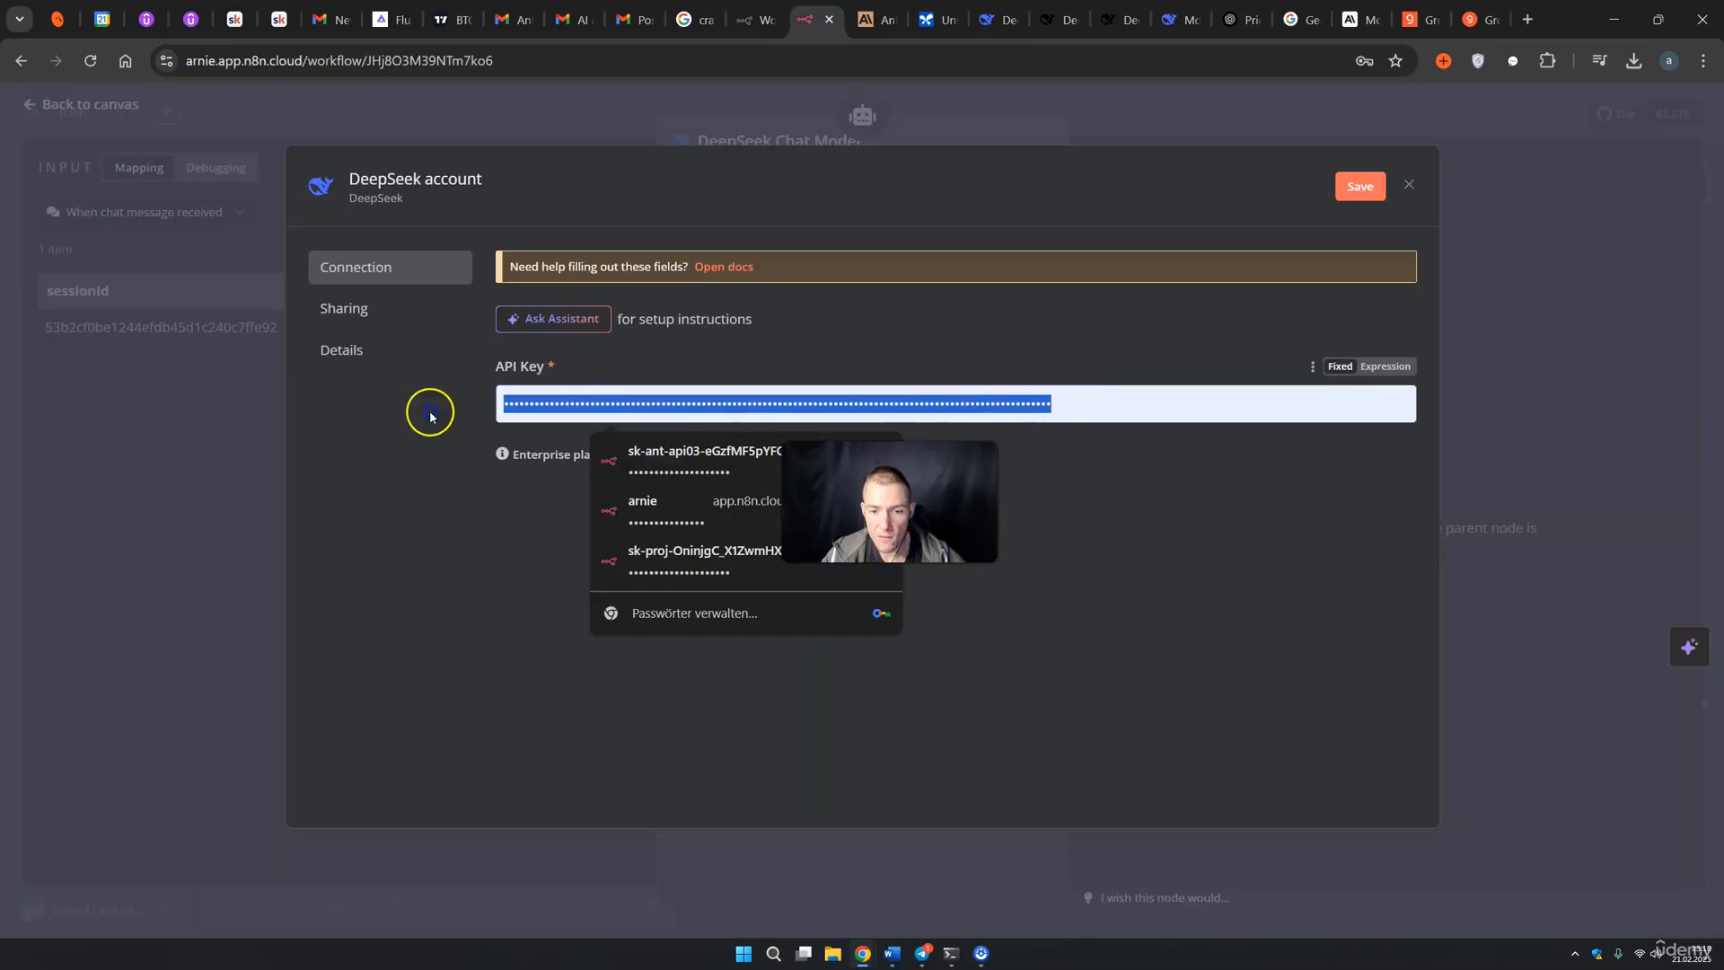
{"action": "key", "text": "ctrl+v"}
{"action": "left_click", "coordinate": [1357, 186]}
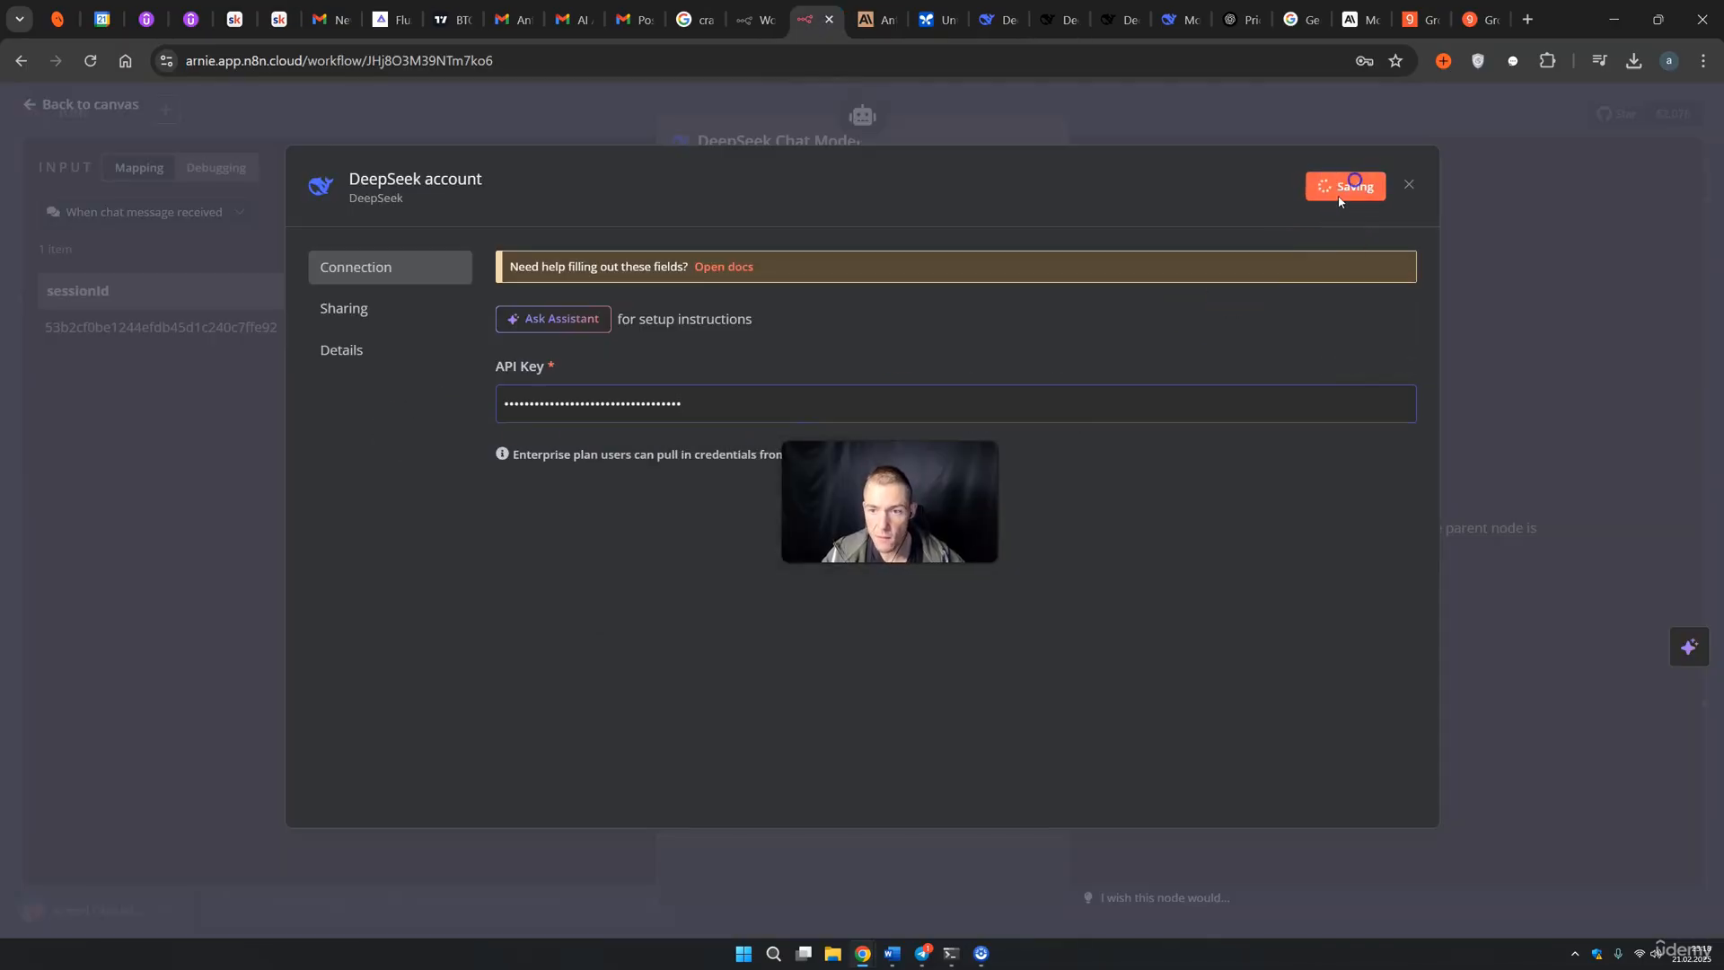
{"action": "left_click", "coordinate": [1544, 254]}
Step: Set the DeepSeek Chat Model to deepseek-reasoner and move its node lower, away from the Memory and Tool connectors
{"action": "left_click", "coordinate": [897, 297]}
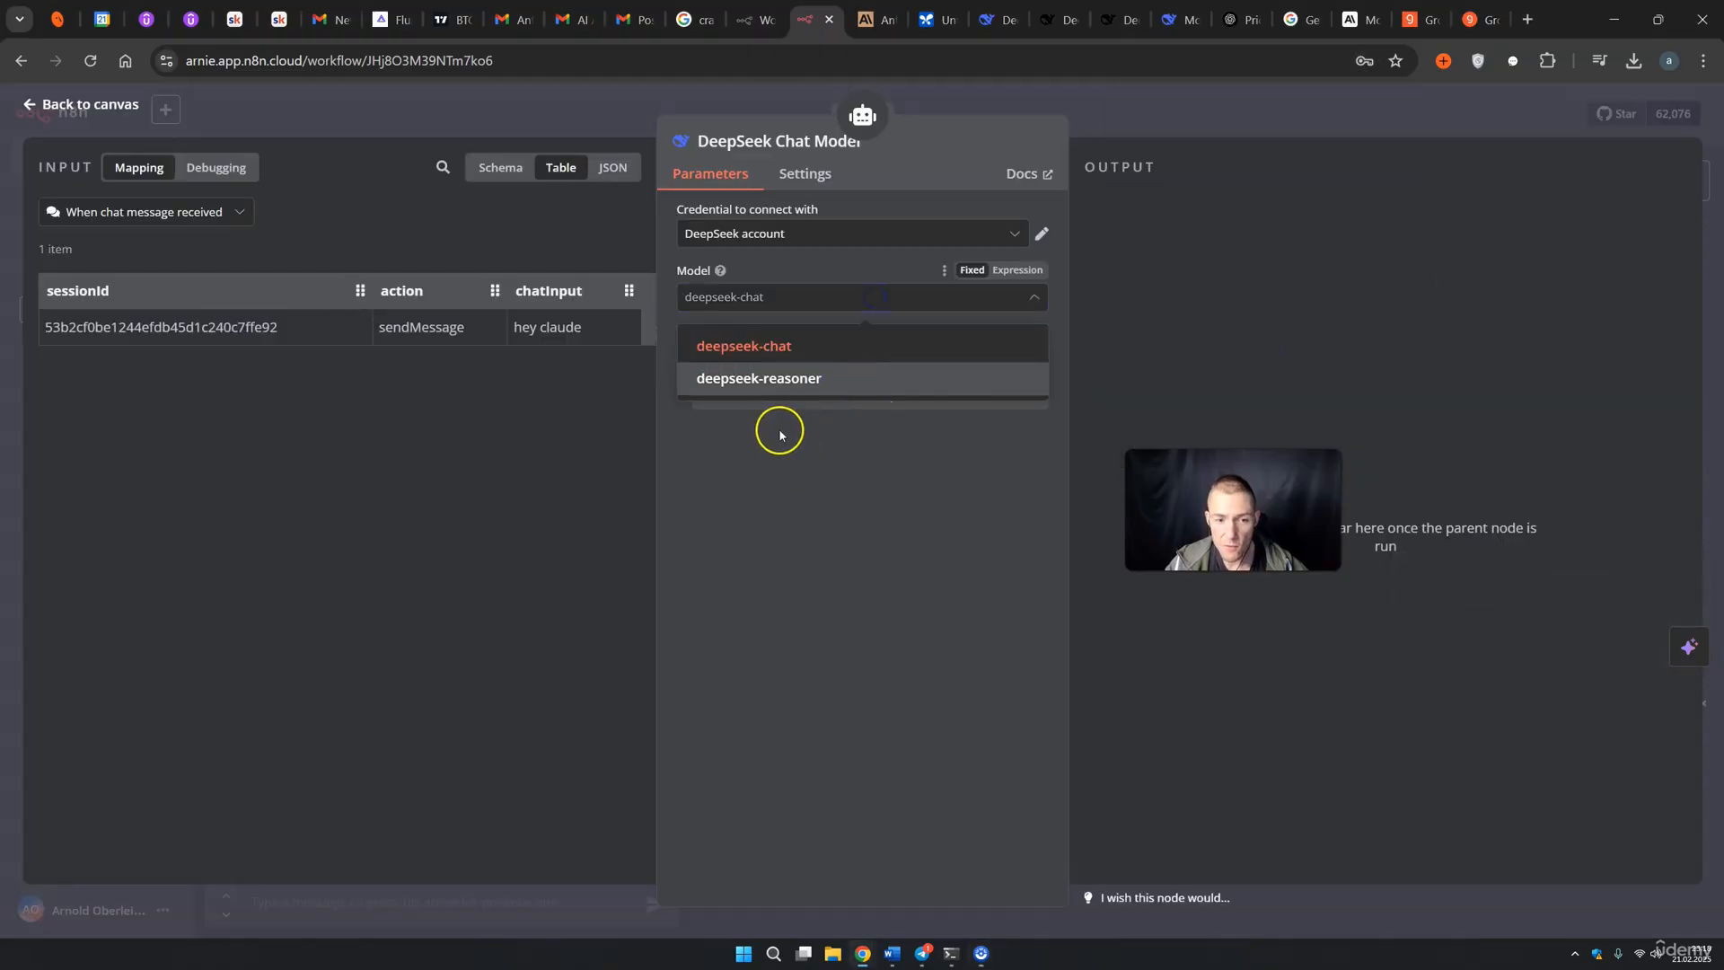
{"action": "left_click", "coordinate": [758, 377]}
{"action": "key", "text": "Escape"}
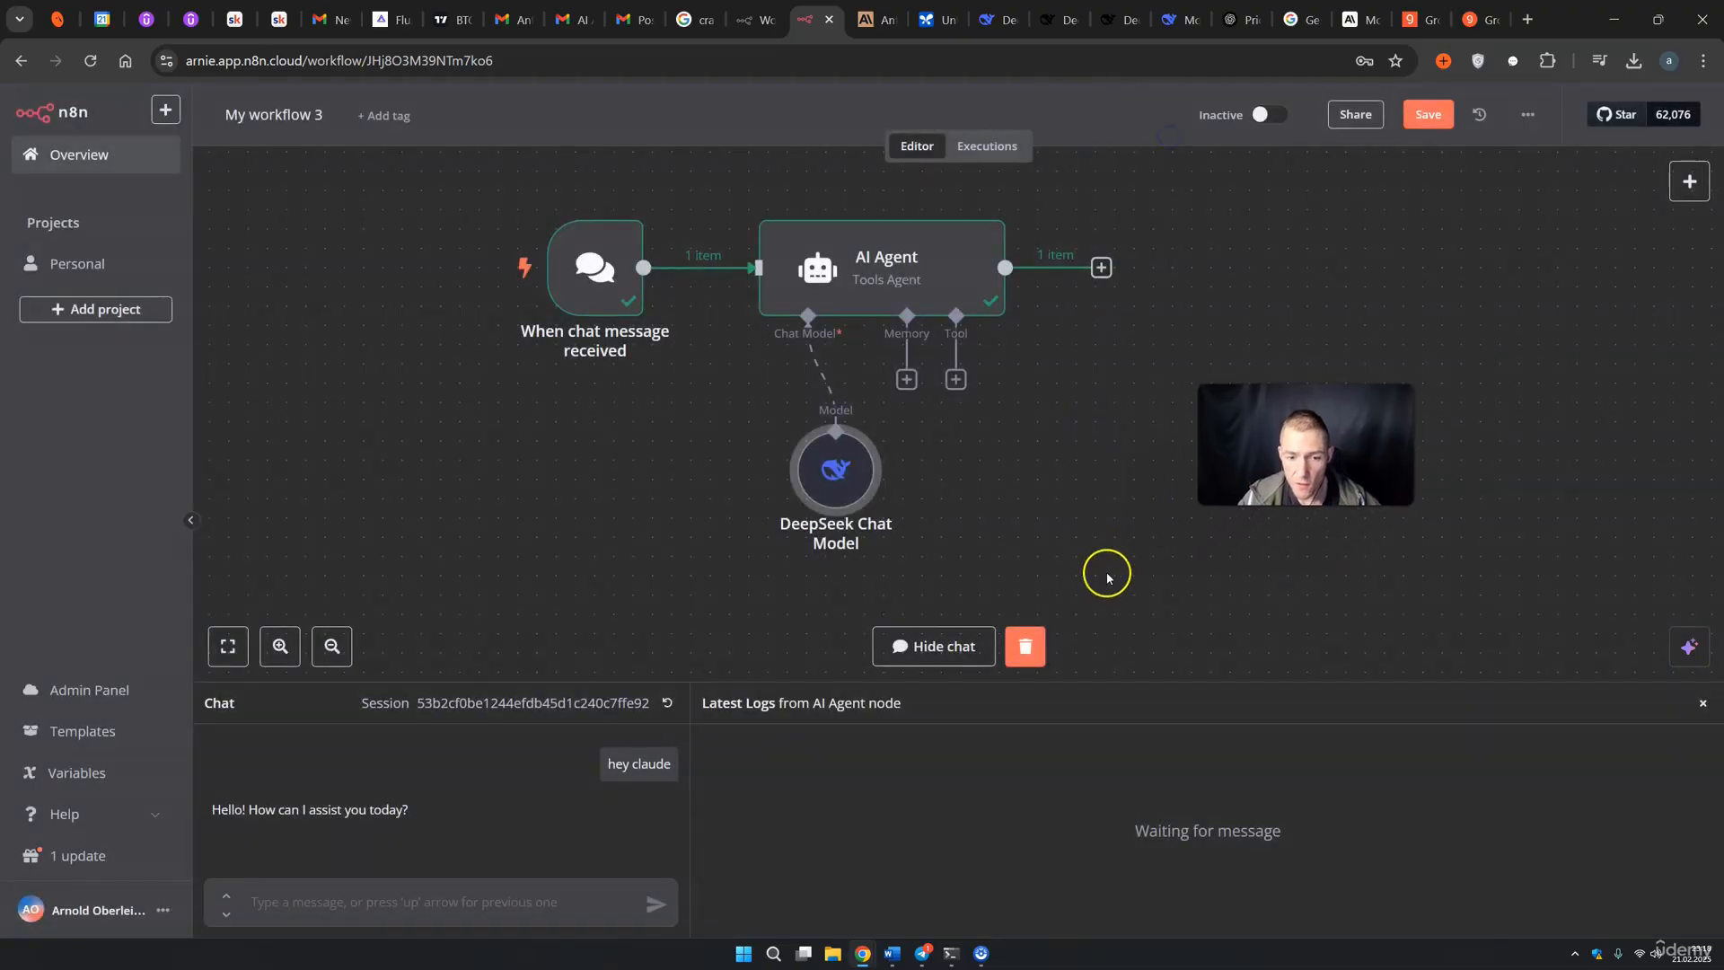
{"action": "left_click_drag", "start_coordinate": [826, 482], "coordinate": [711, 519]}
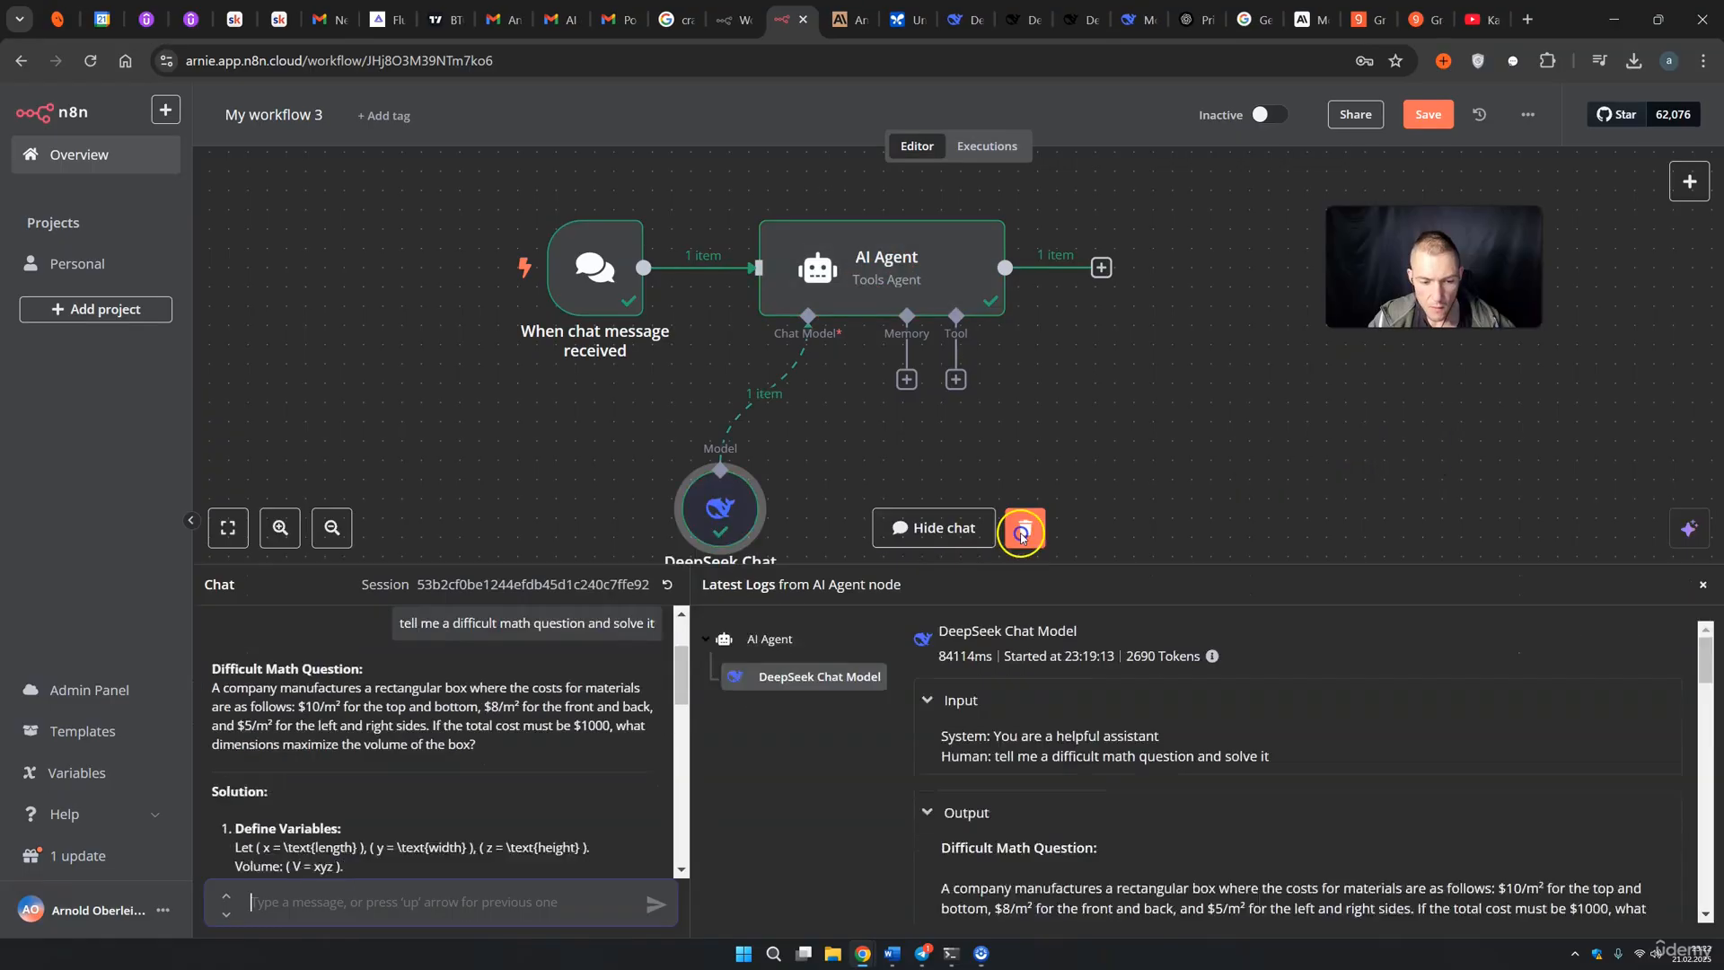
Step: Read through the chat reply to "tell me a difficult math question and solve it", covering the question and its solution steps
{"action": "scroll", "coordinate": [613, 576], "scroll_direction": "down", "scroll_amount": 1}
{"action": "scroll", "coordinate": [575, 588], "scroll_direction": "up", "scroll_amount": 3}
{"action": "scroll", "coordinate": [531, 600], "scroll_direction": "down", "scroll_amount": 3}
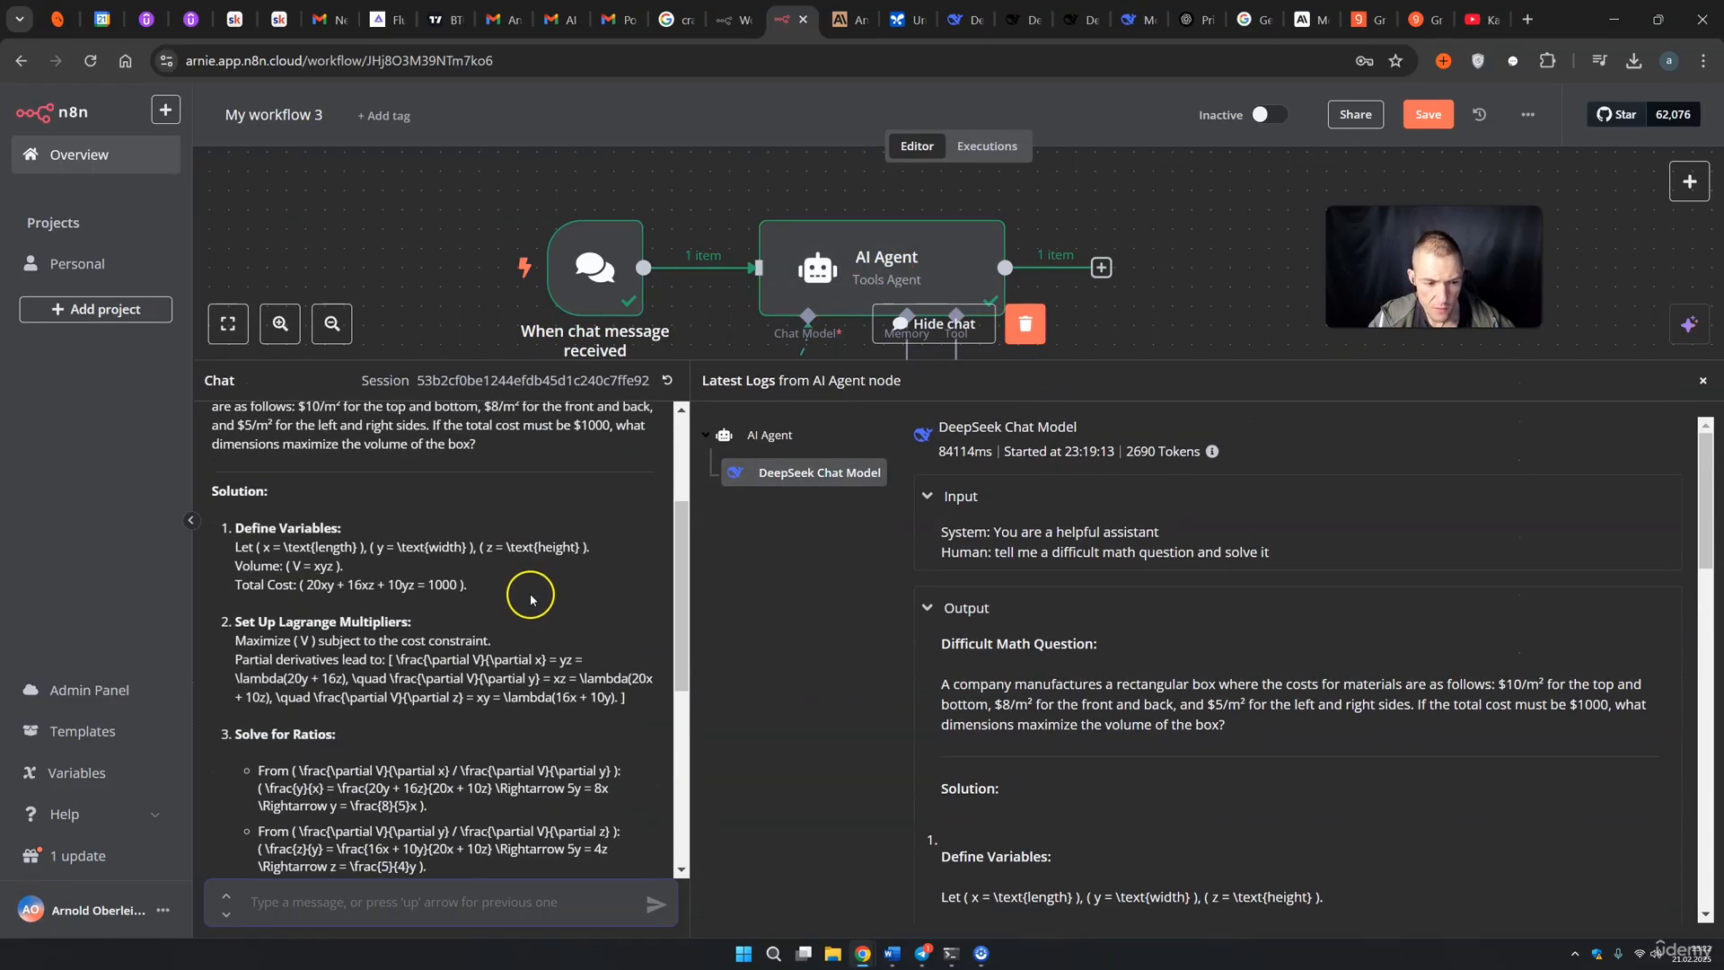
{"action": "scroll", "coordinate": [506, 603], "scroll_direction": "up", "scroll_amount": 3}
{"action": "left_click_drag", "start_coordinate": [223, 567], "coordinate": [386, 646]}
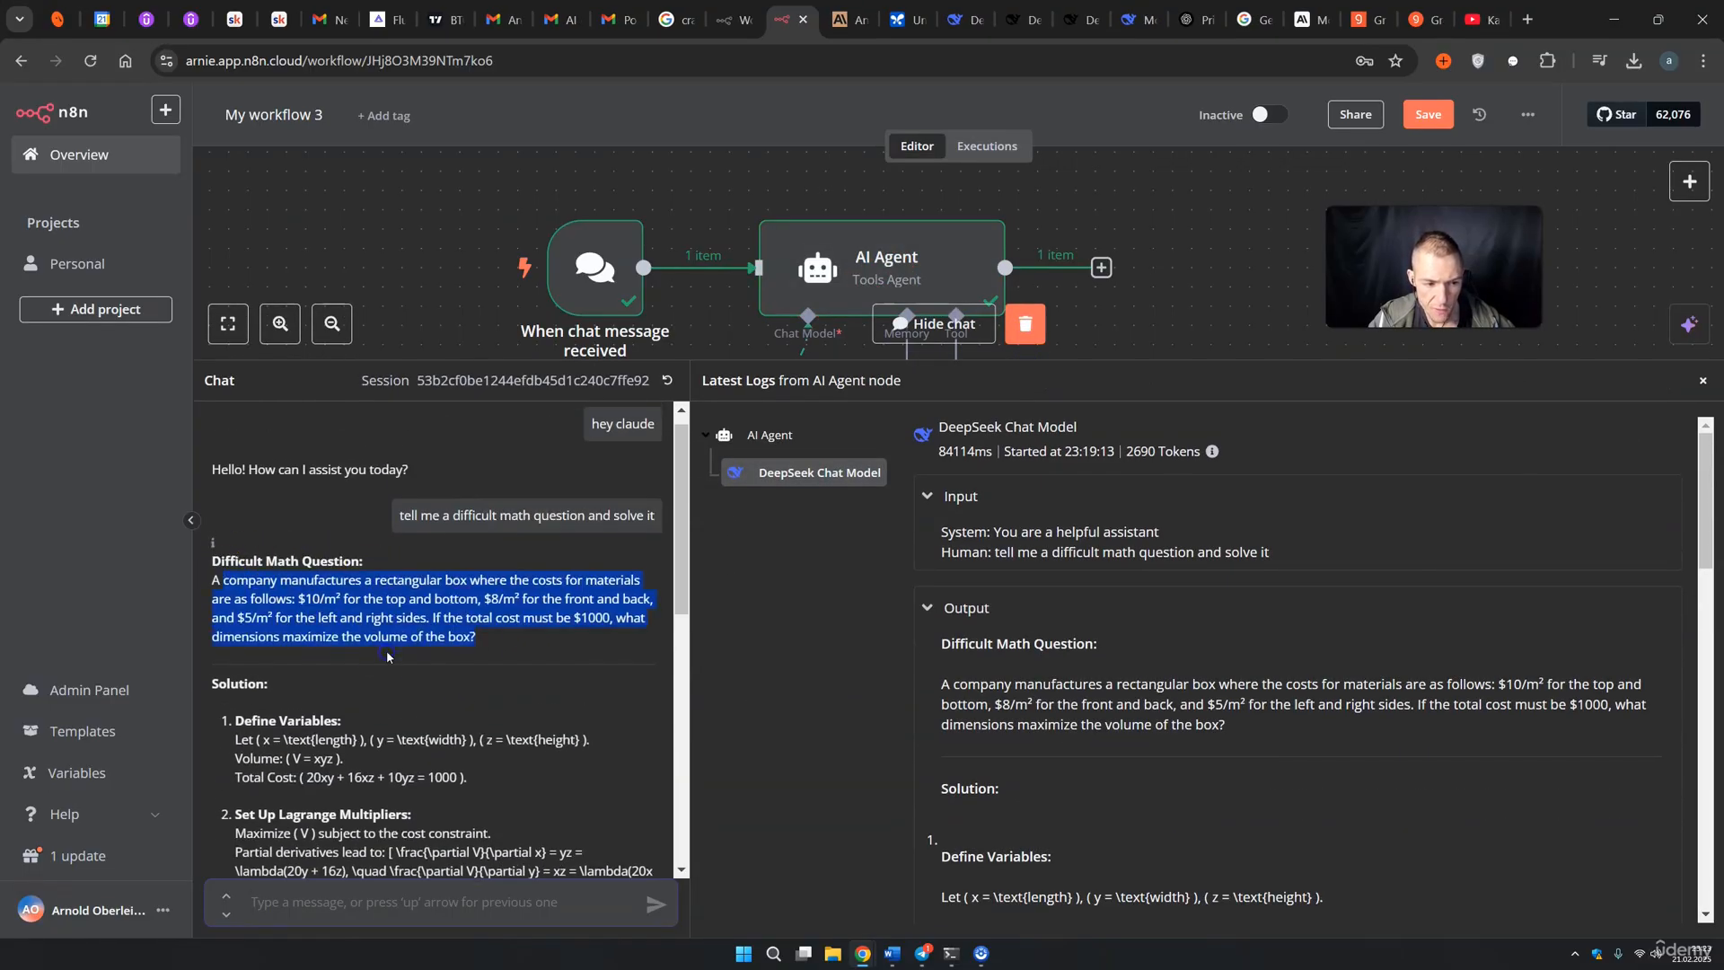
{"action": "scroll", "coordinate": [287, 588], "scroll_direction": "down", "scroll_amount": 4}
{"action": "left_click", "coordinate": [446, 796], "text": "shift"}
{"action": "scroll", "coordinate": [458, 781], "scroll_direction": "down", "scroll_amount": 3}
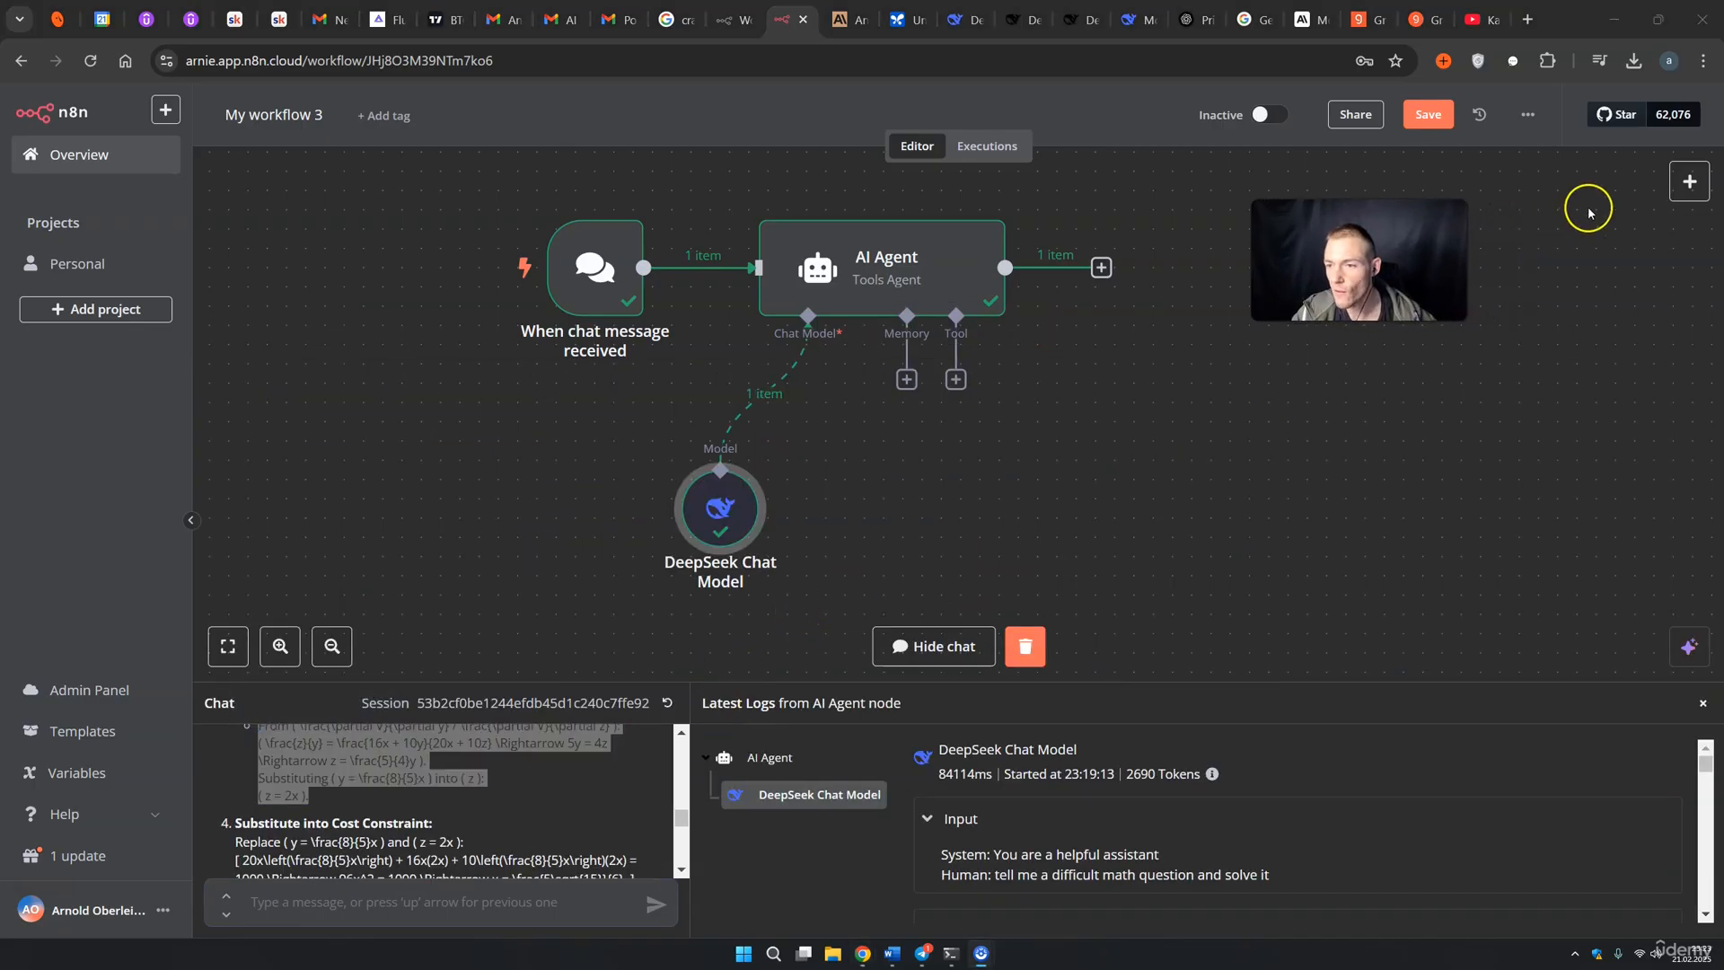
Step: Remove the DeepSeek Chat Model node and connect a Google Gemini Chat Model to the AI Agent instead
{"action": "left_click", "coordinate": [1687, 174]}
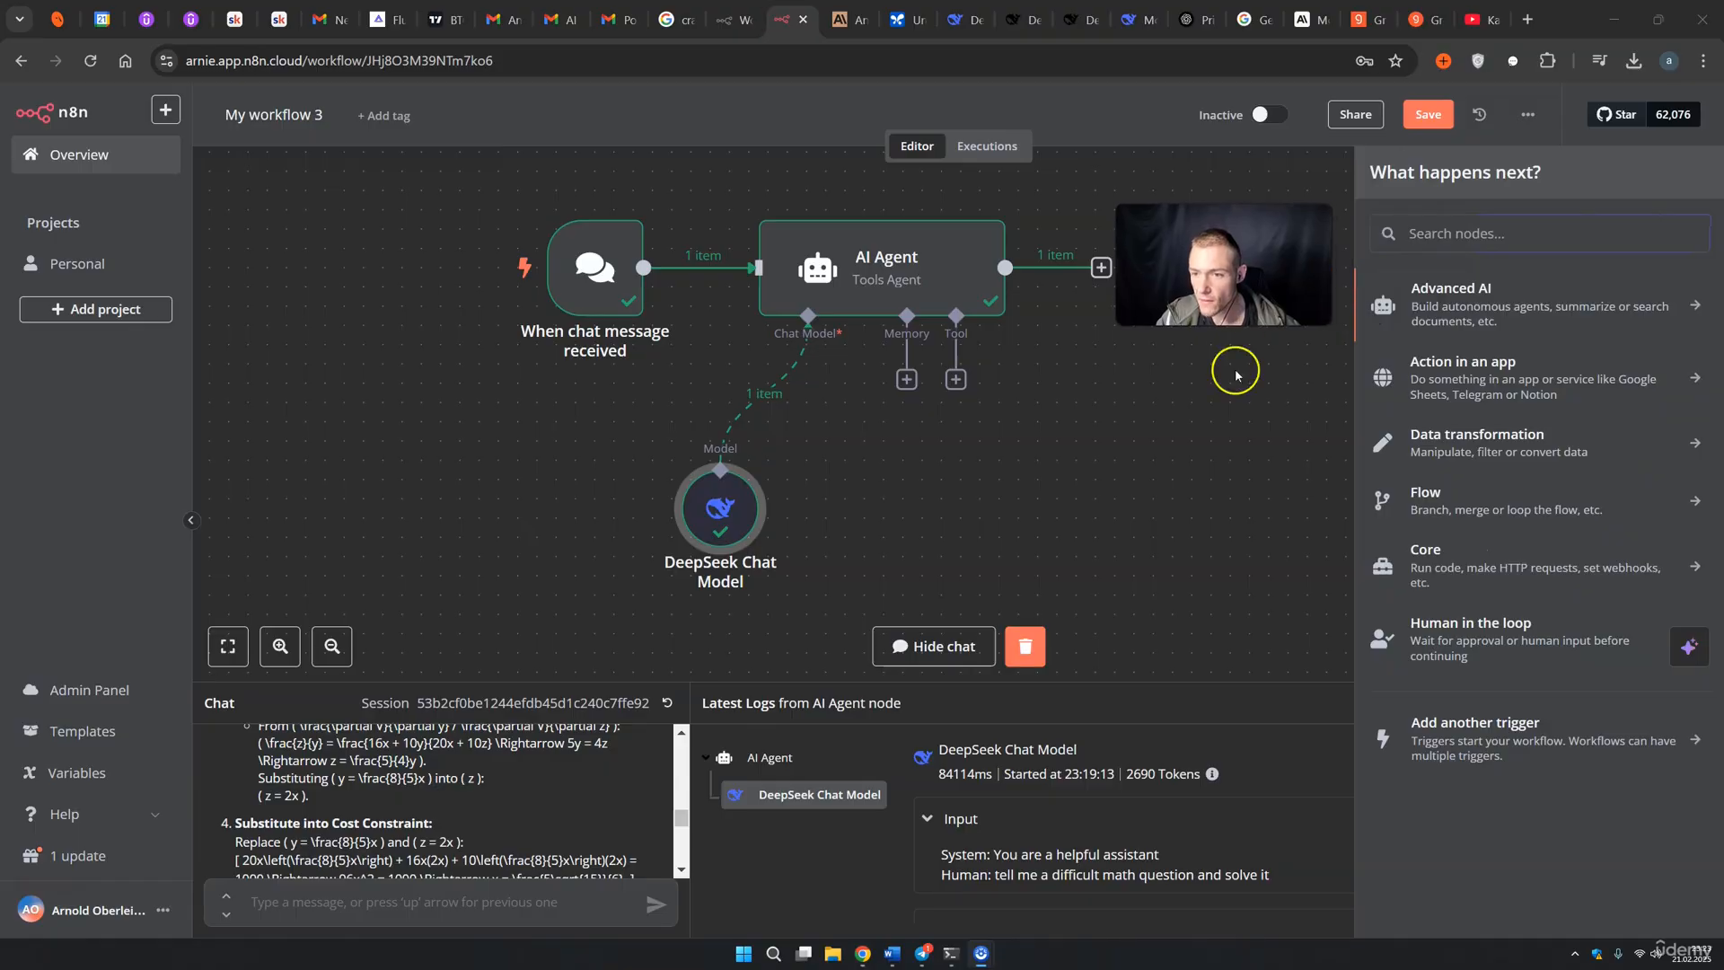
{"action": "left_click", "coordinate": [711, 525]}
{"action": "left_click", "coordinate": [720, 449]}
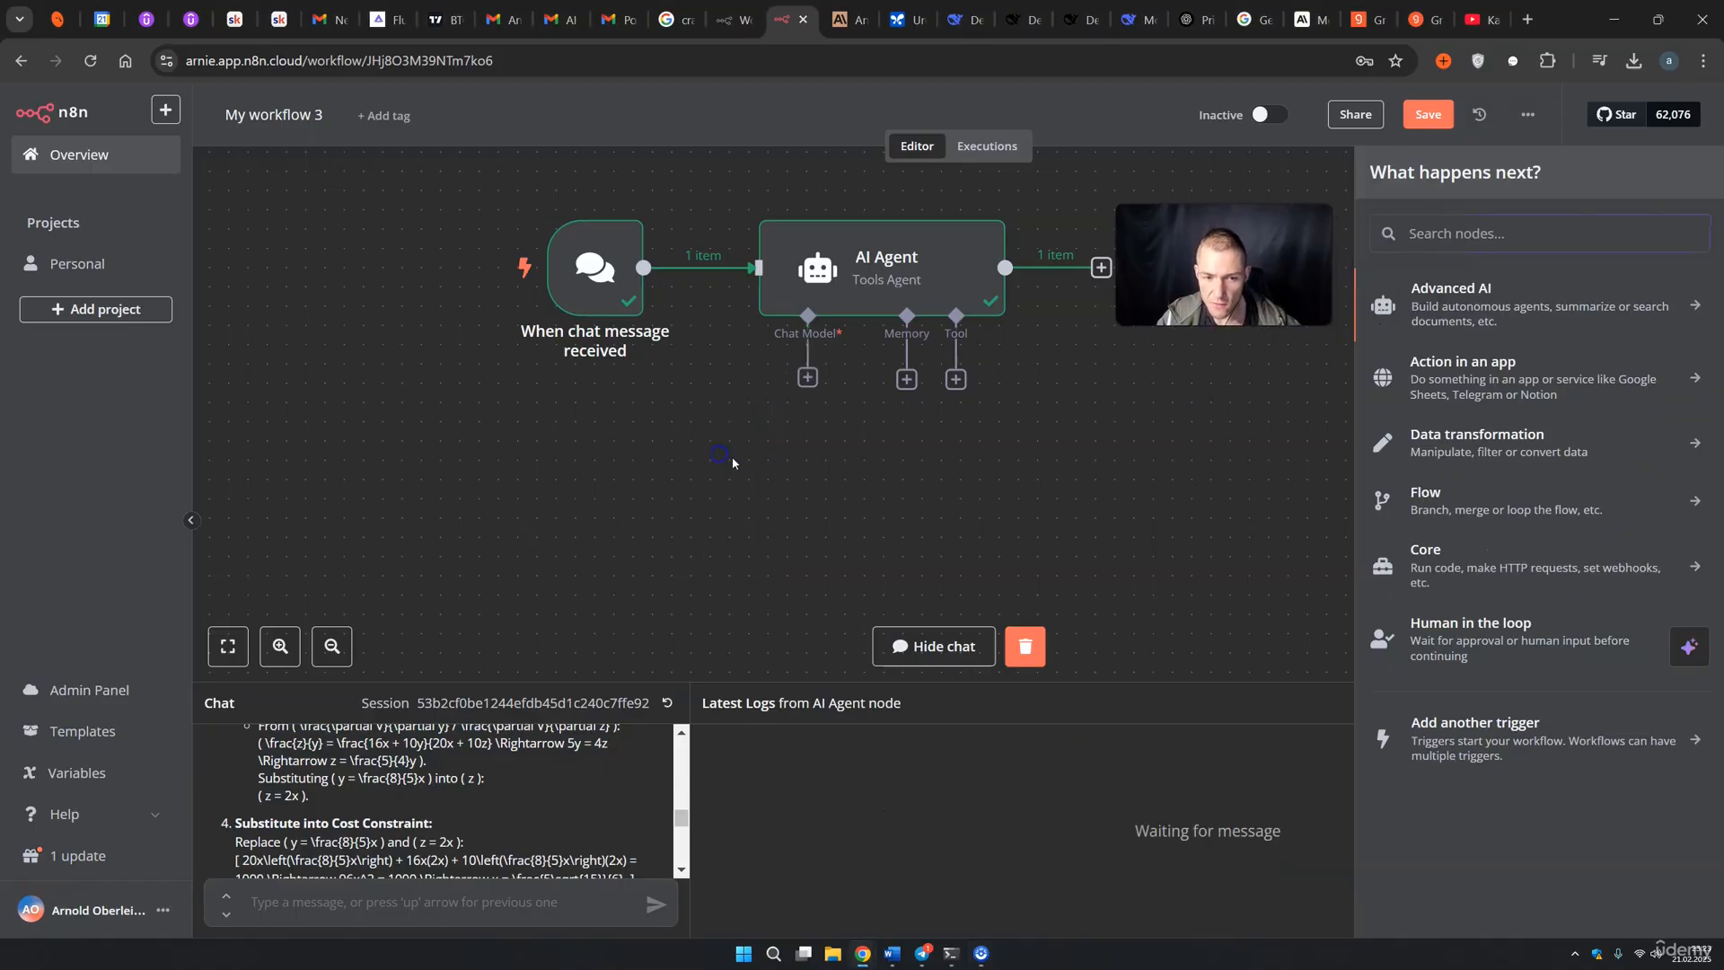
{"action": "left_click", "coordinate": [801, 378]}
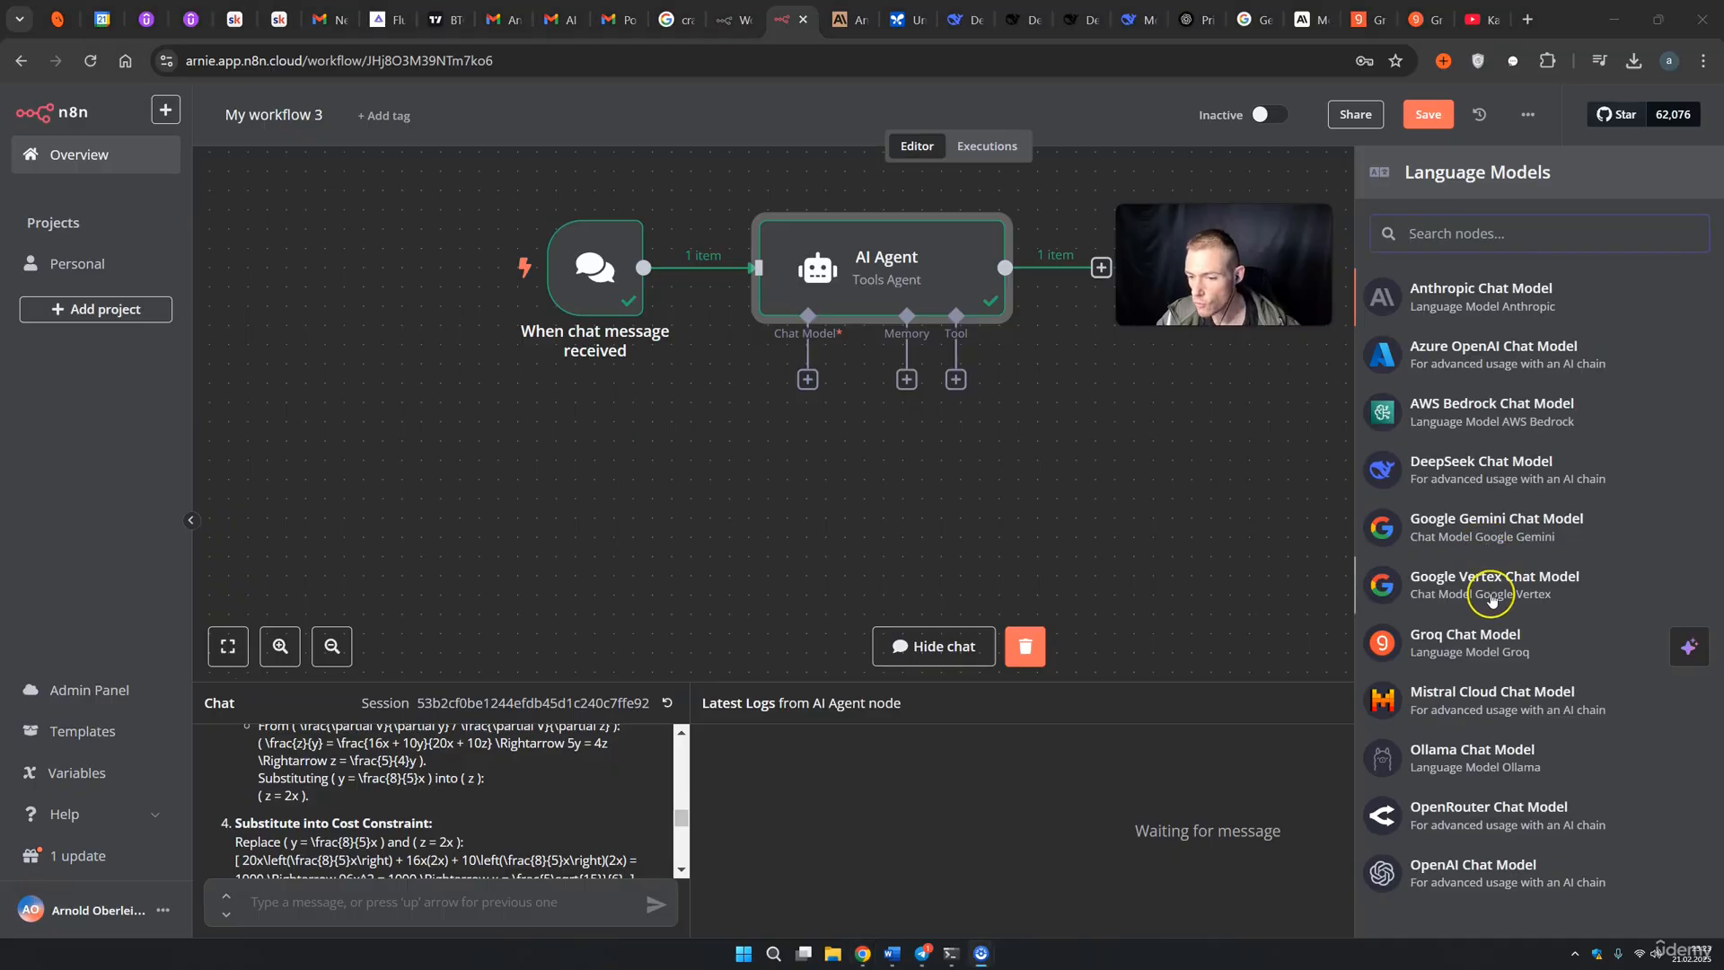
{"action": "left_click", "coordinate": [1483, 525]}
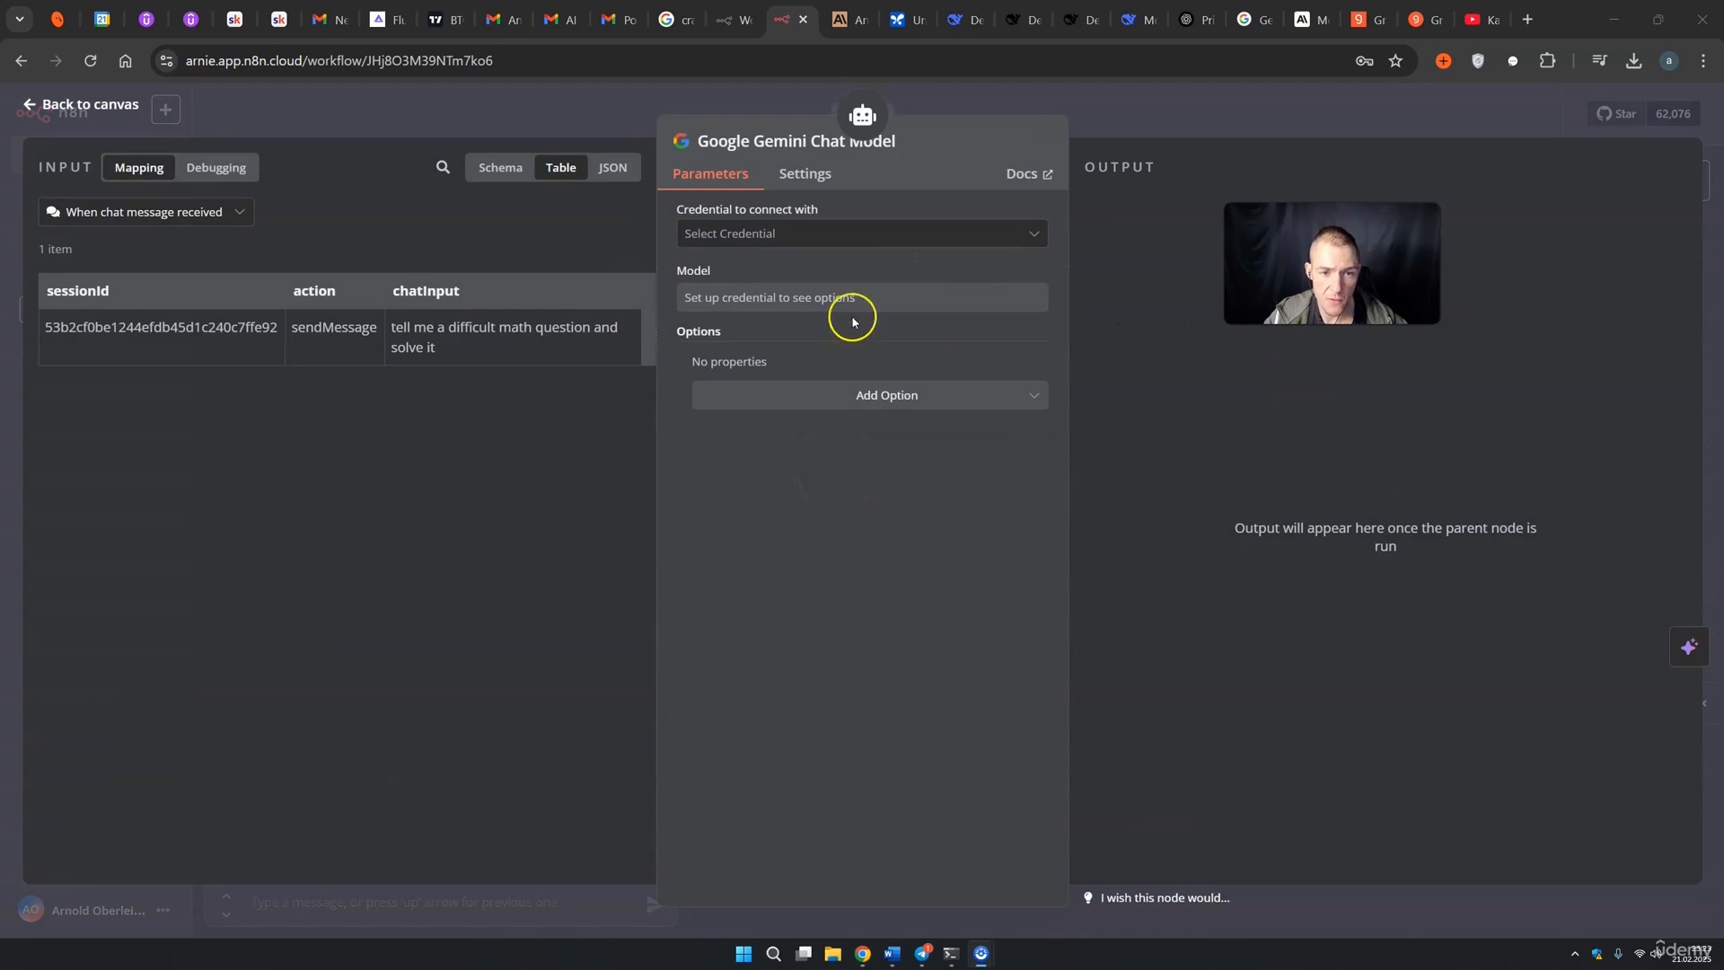
Step: Start a new Google Gemini API credential for the chat model and select the contents of its API Key field
{"action": "left_click", "coordinate": [806, 234]}
{"action": "left_click", "coordinate": [805, 281]}
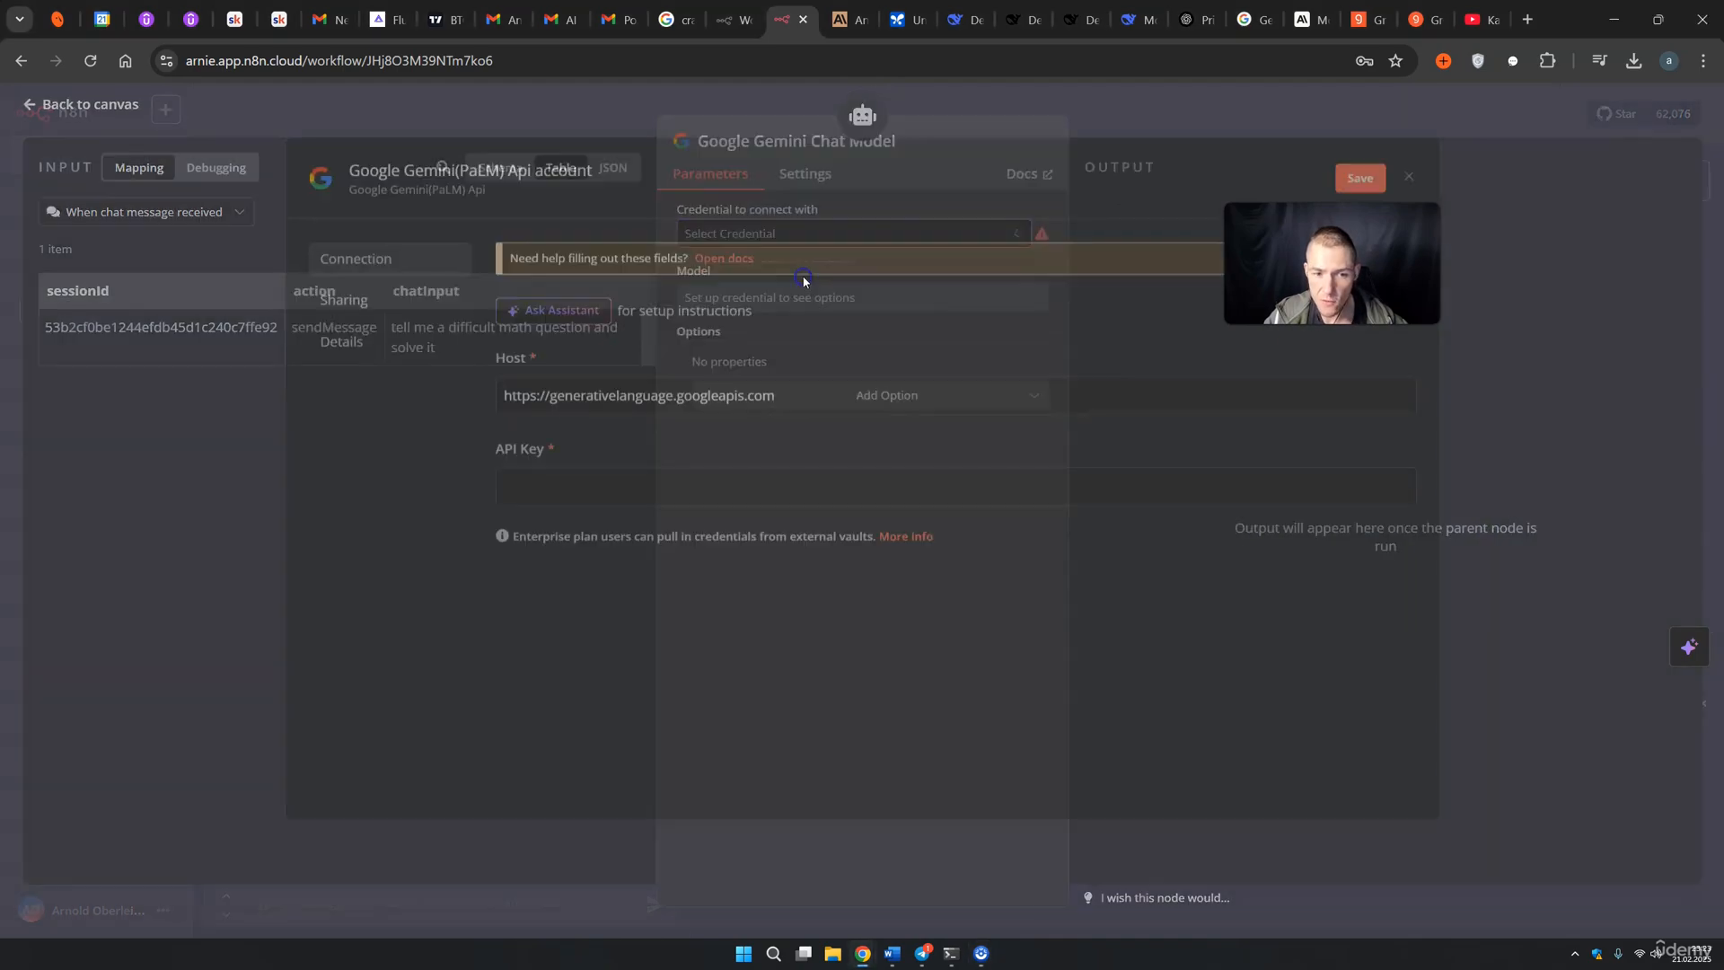
{"action": "key", "text": "ctrl+v"}
{"action": "triple_click", "coordinate": [659, 414]}
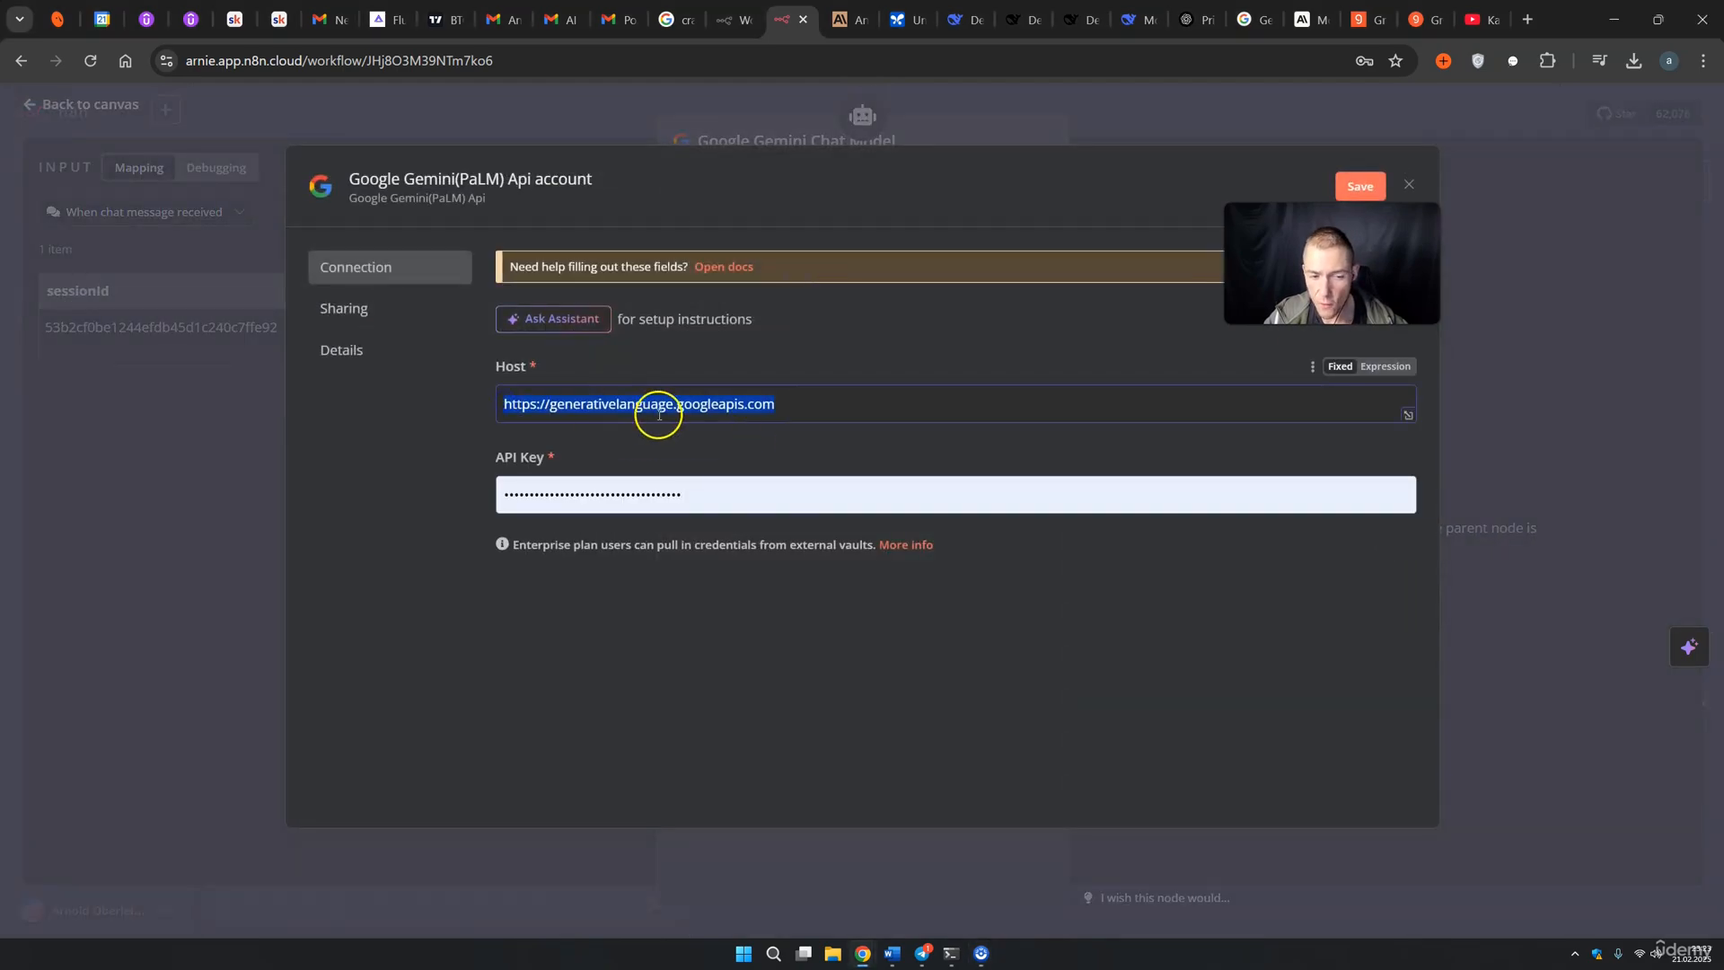
{"action": "left_click_drag", "start_coordinate": [709, 492], "coordinate": [537, 494]}
Step: Switch to Google AI Studio, create an API key in the existing project "n8n course mial test", and copy it
{"action": "key", "text": "ctrl+Tab"}
{"action": "key", "text": "ctrl+Tab"}
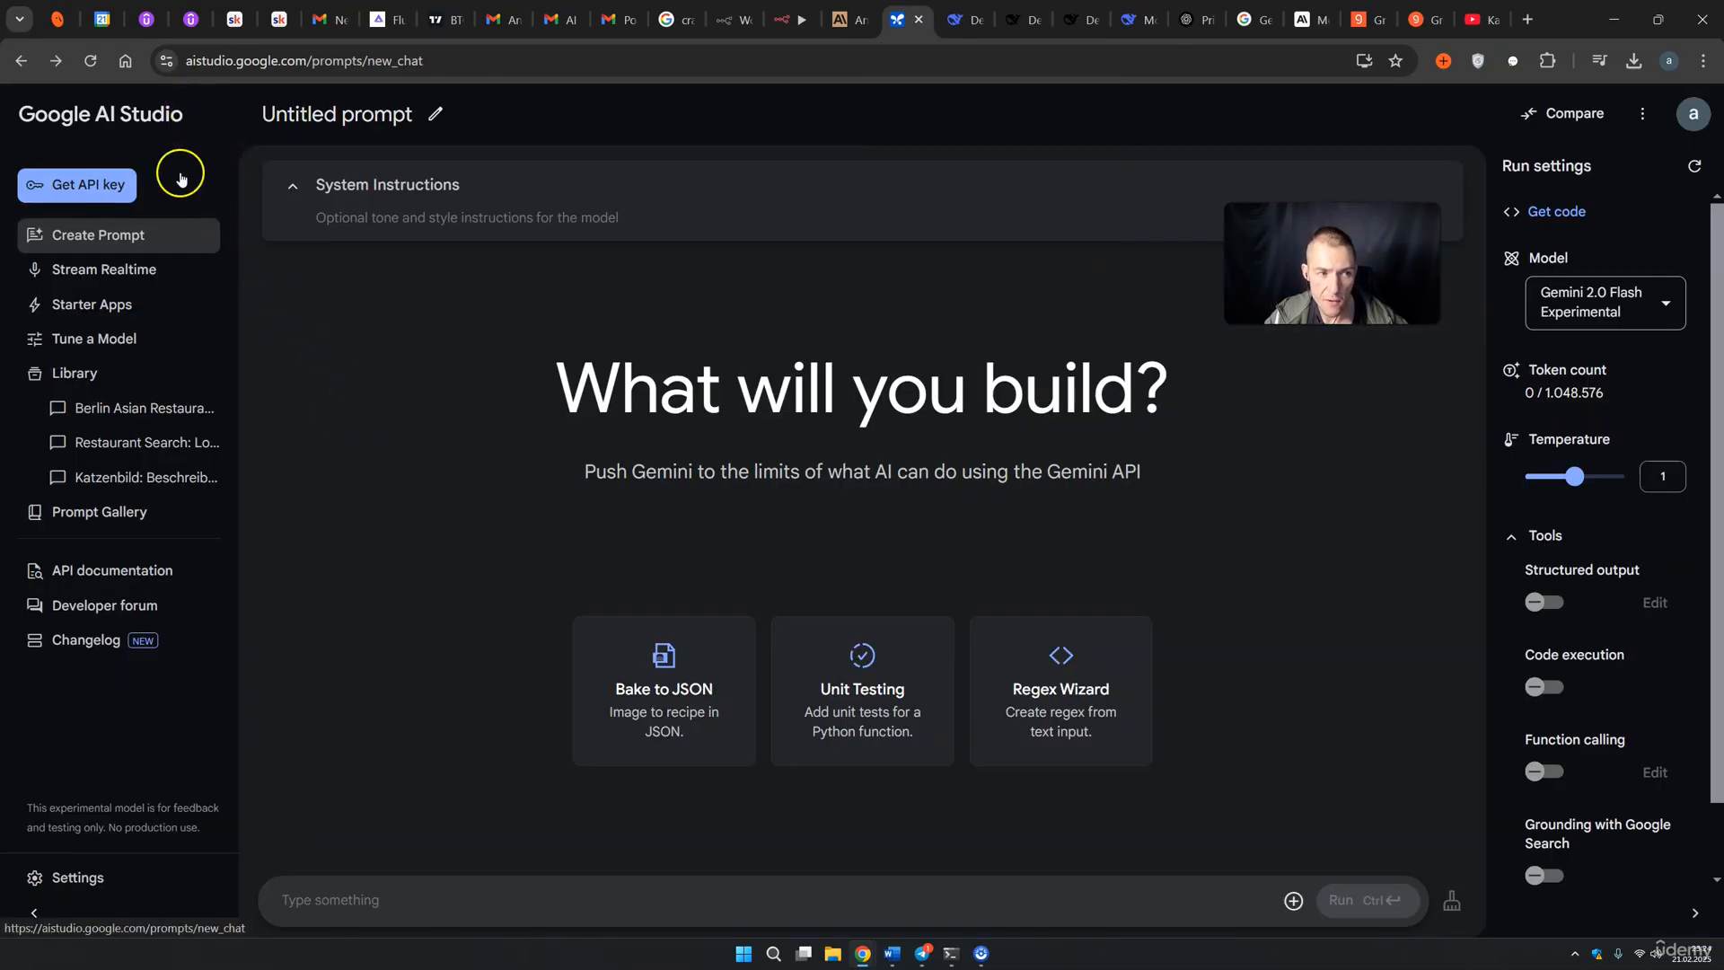
{"action": "left_click", "coordinate": [98, 190]}
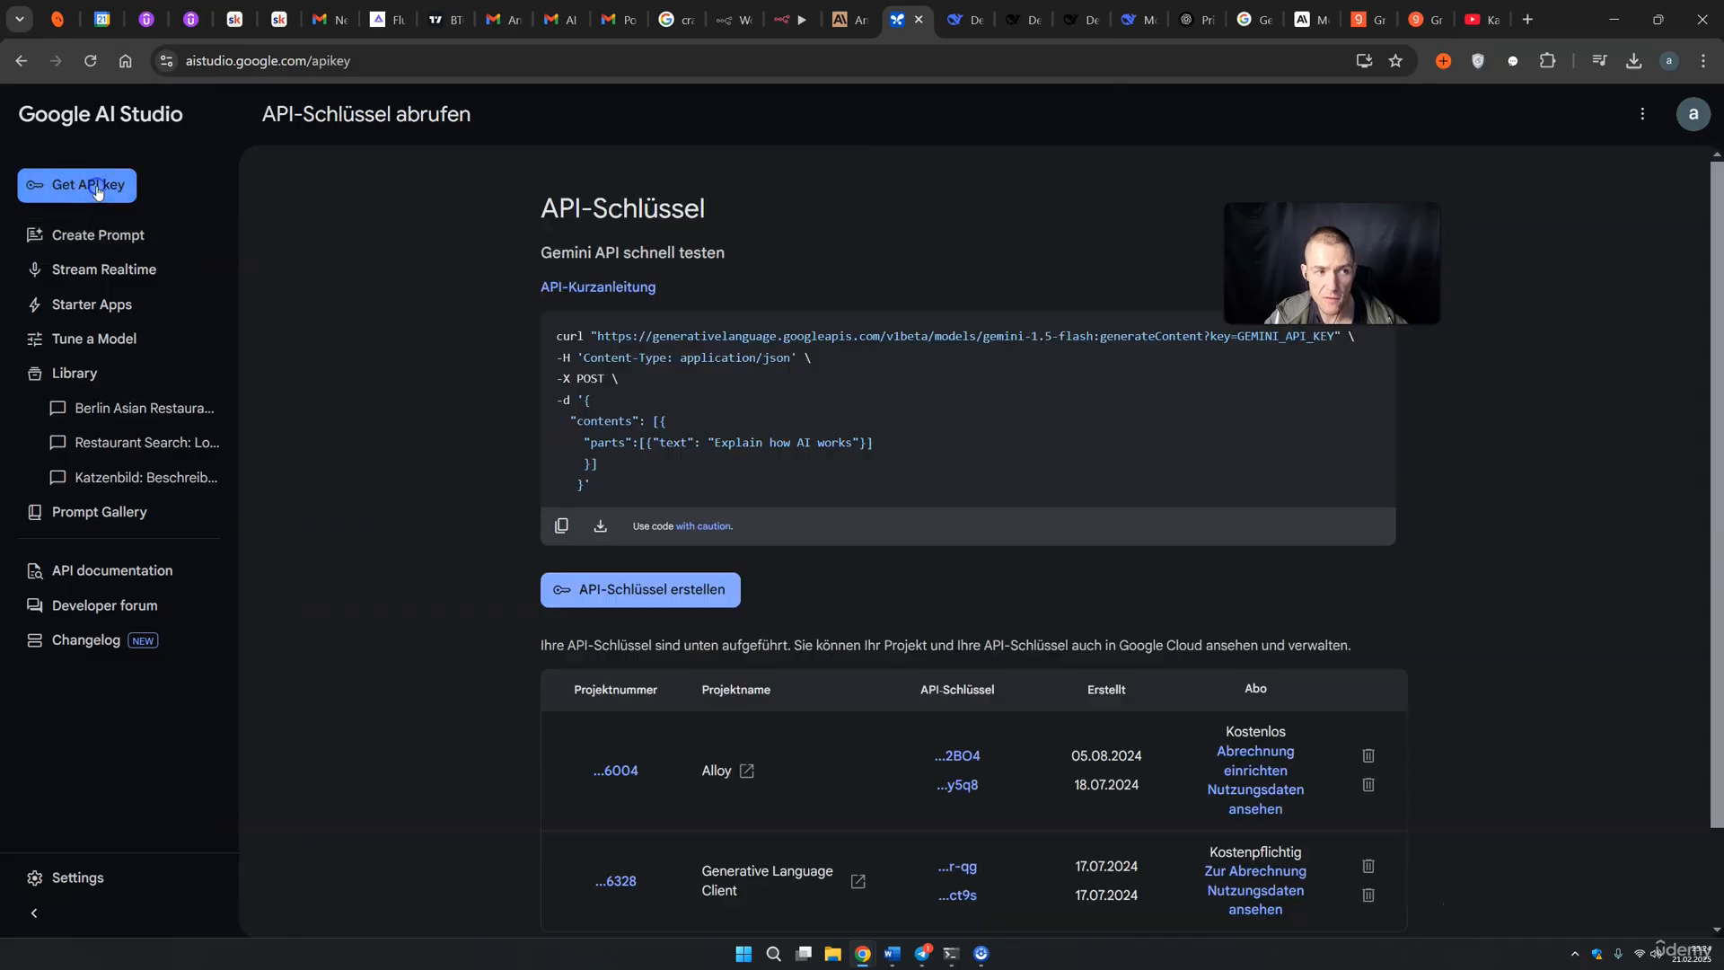
{"action": "left_click", "coordinate": [660, 592]}
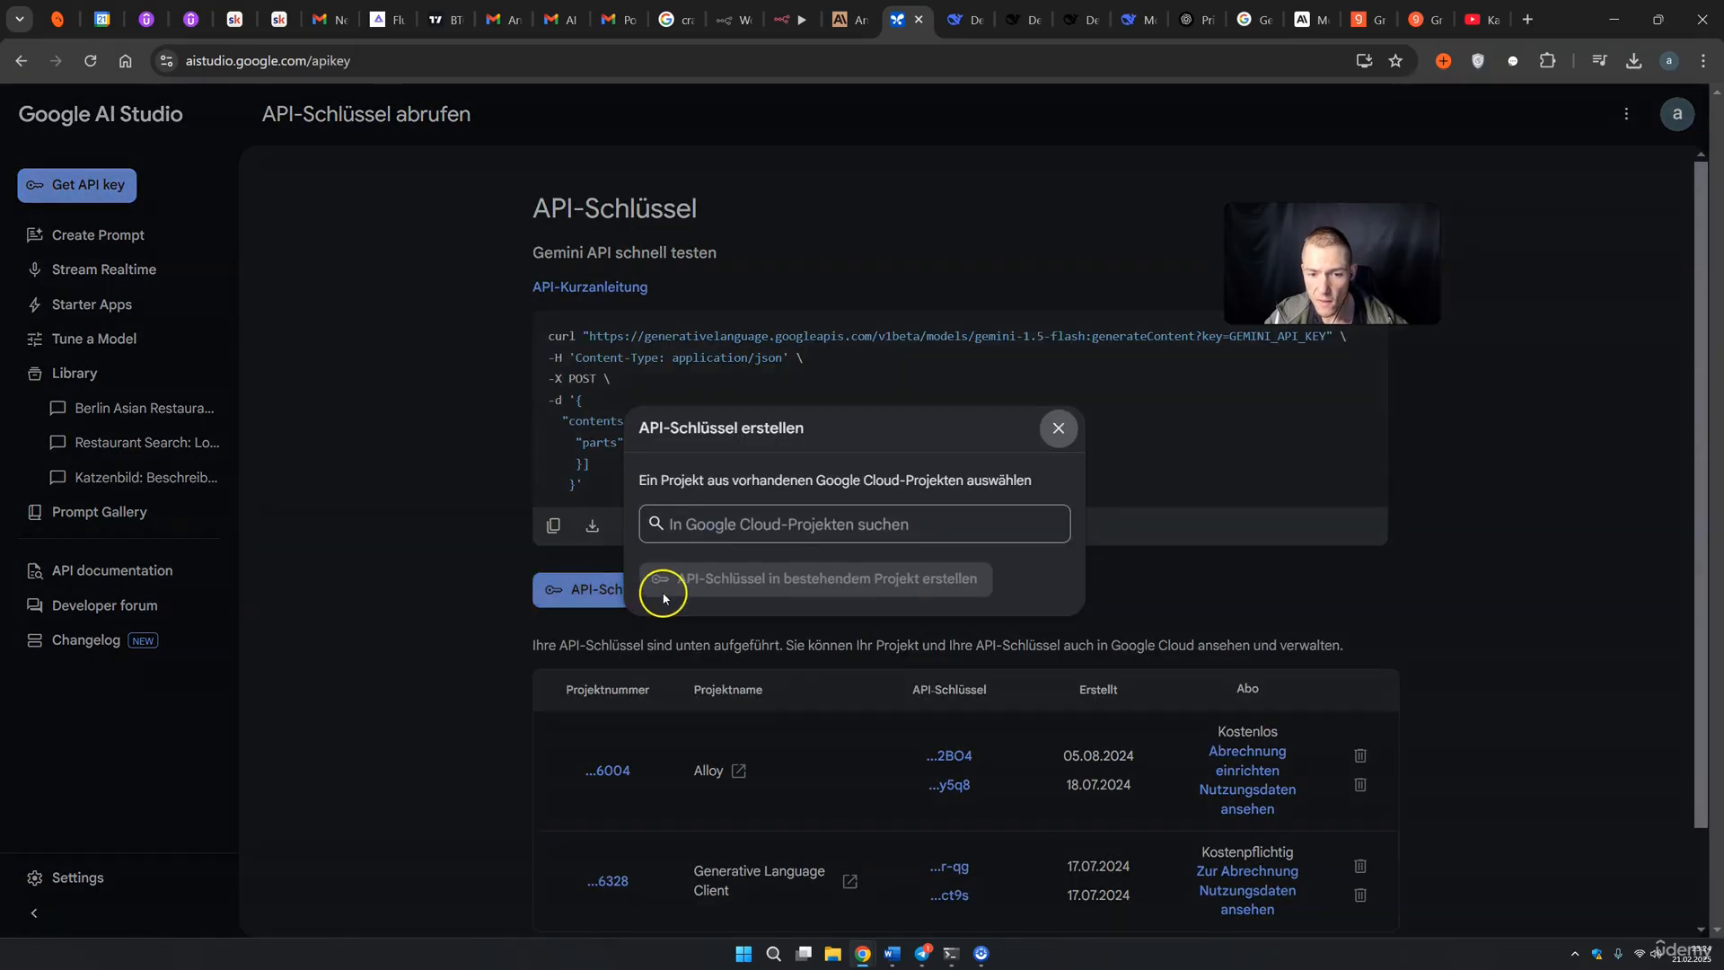
{"action": "left_click", "coordinate": [731, 530]}
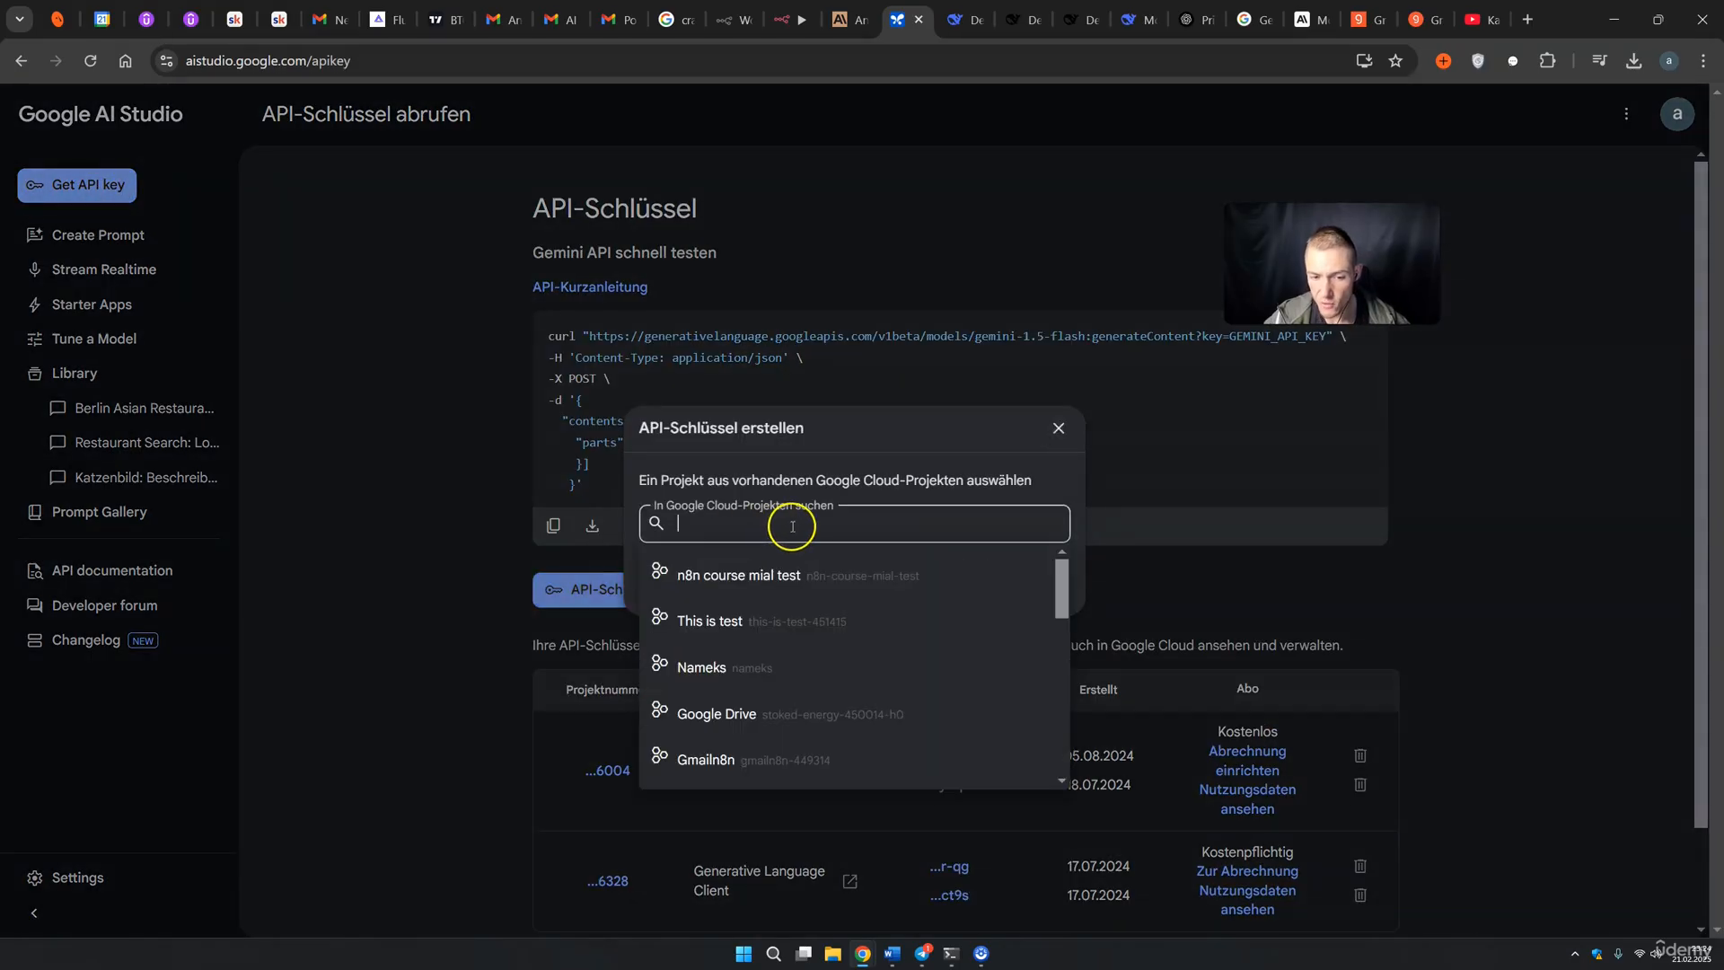
{"action": "left_click", "coordinate": [736, 597]}
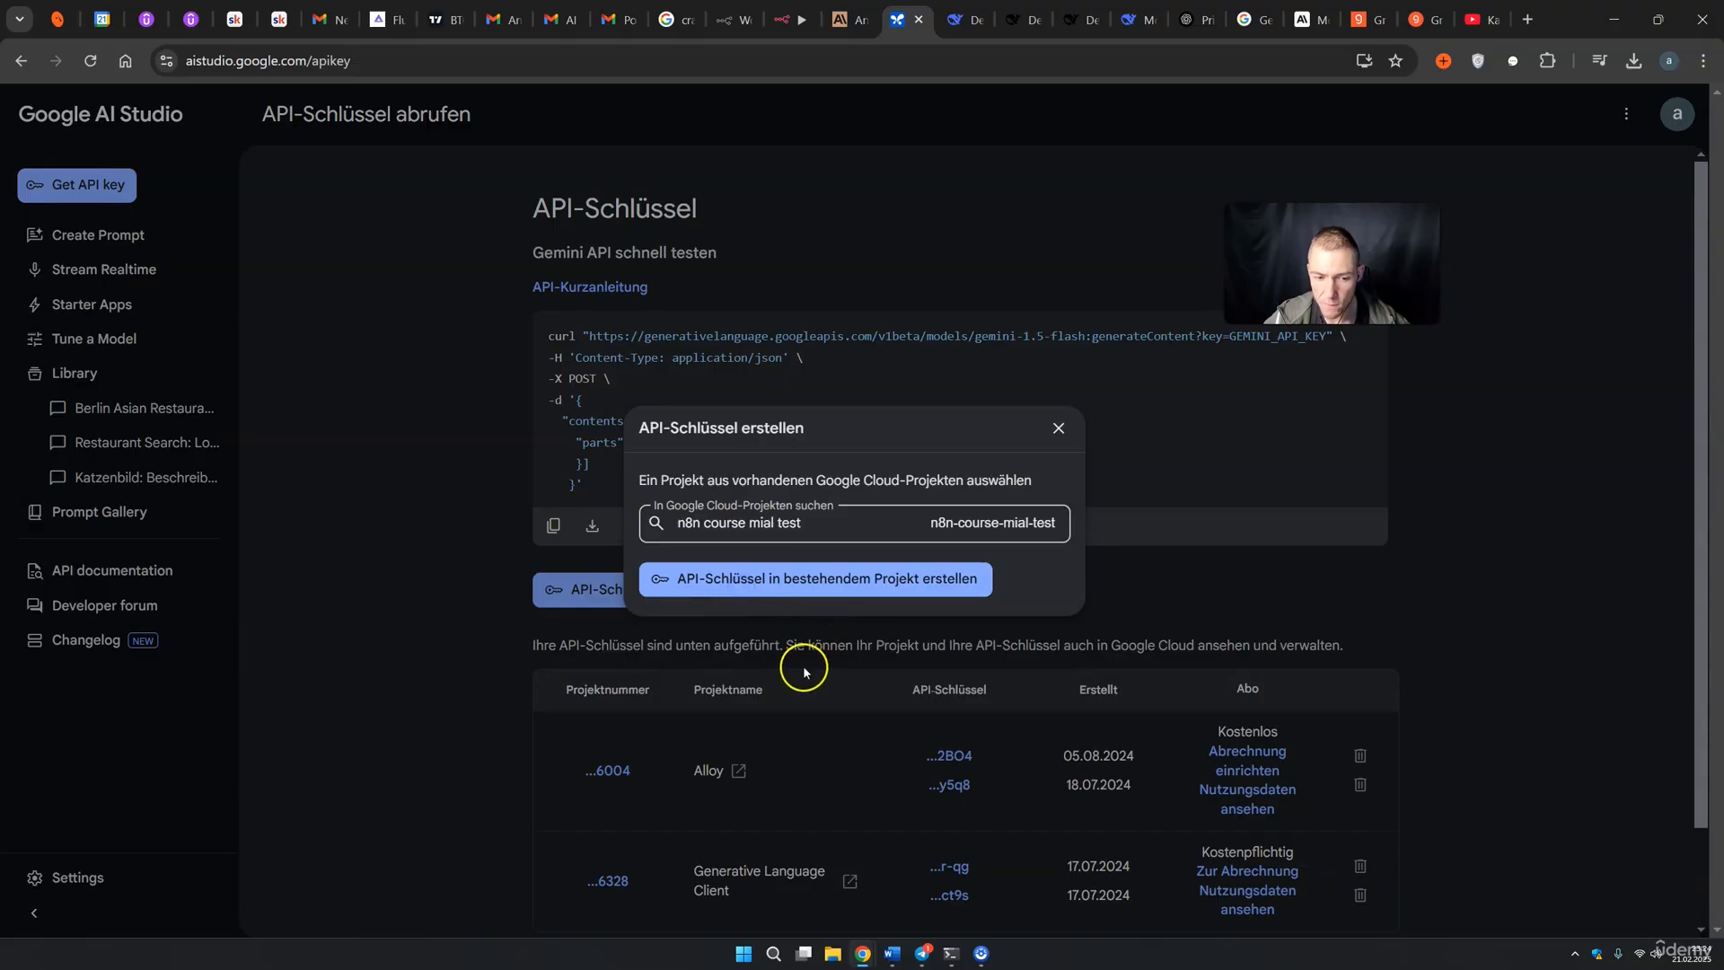
{"action": "left_click", "coordinate": [790, 582]}
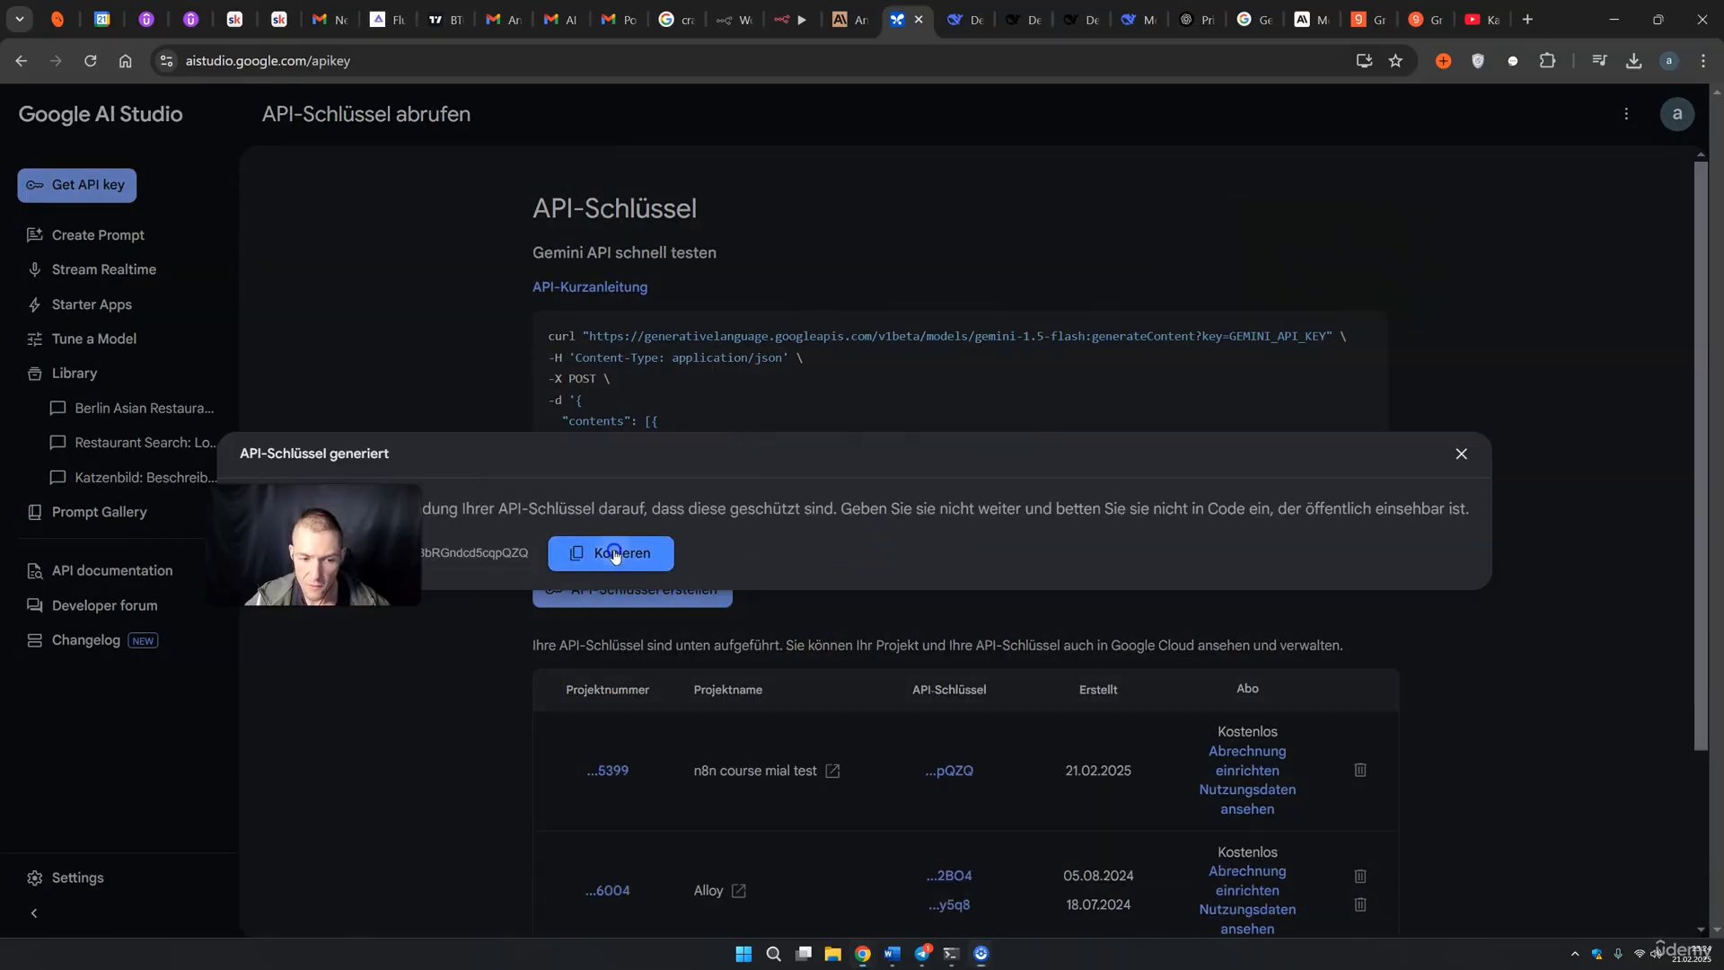
{"action": "left_click", "coordinate": [615, 554]}
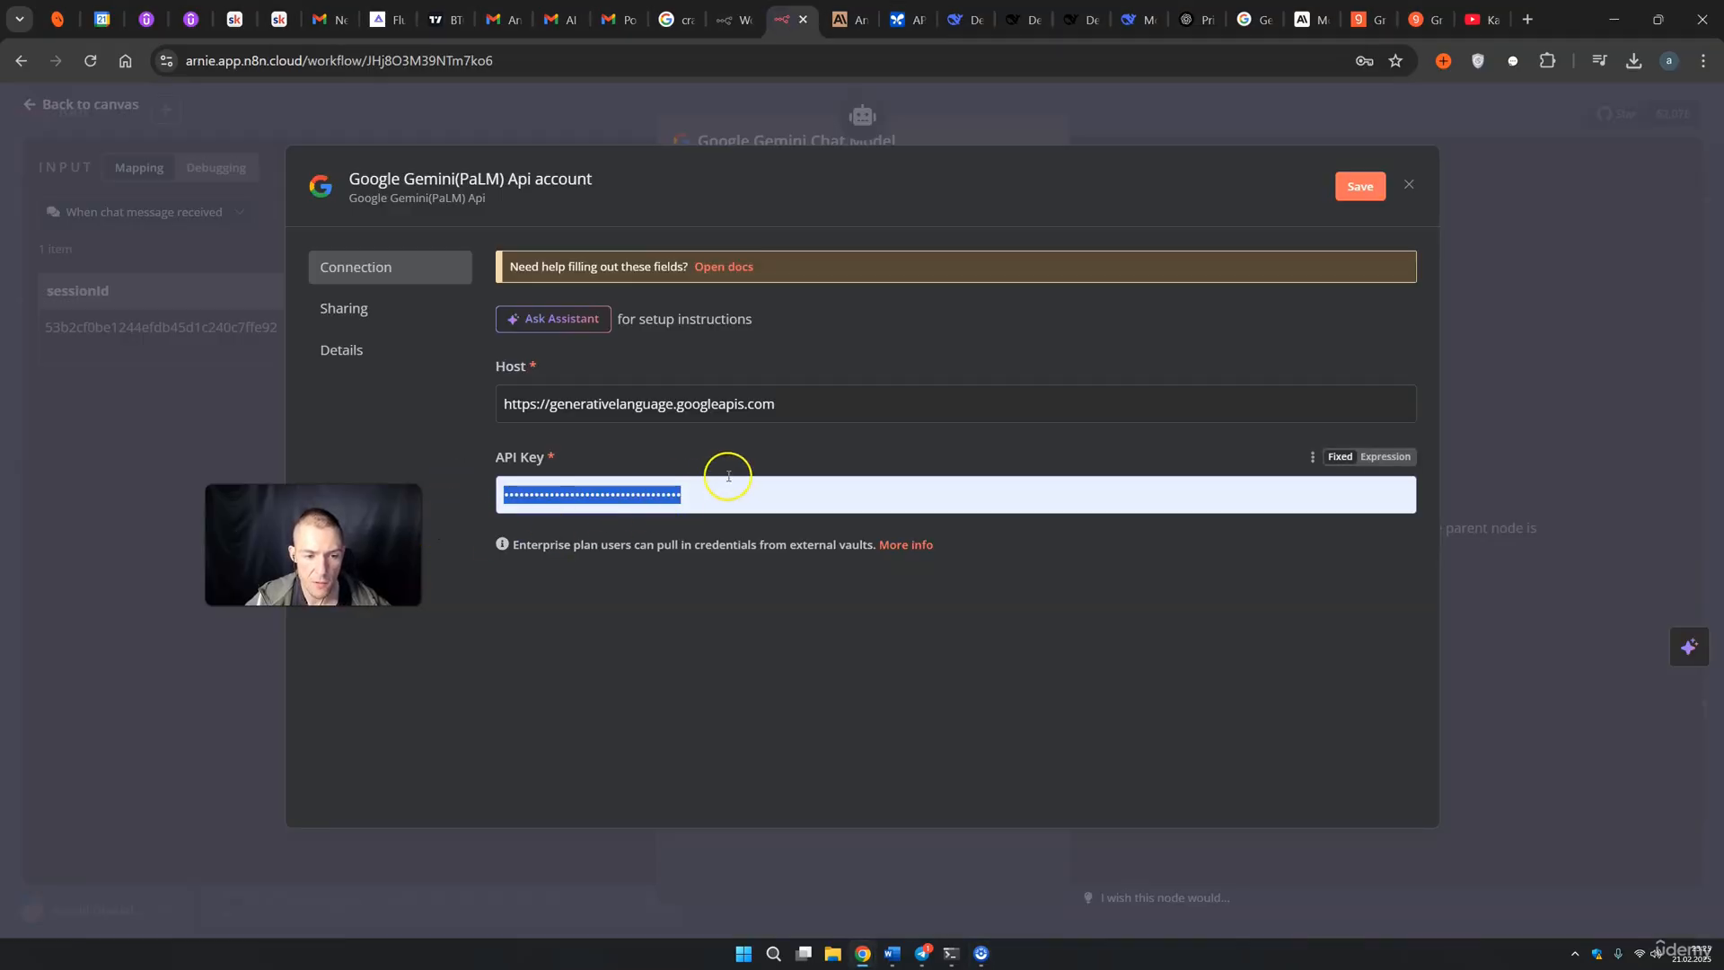
Step: Paste the new API key into n8n's Google Gemini credential, save and close it, and dismiss the browser's password-saving offer
{"action": "key", "text": "ctrl+v"}
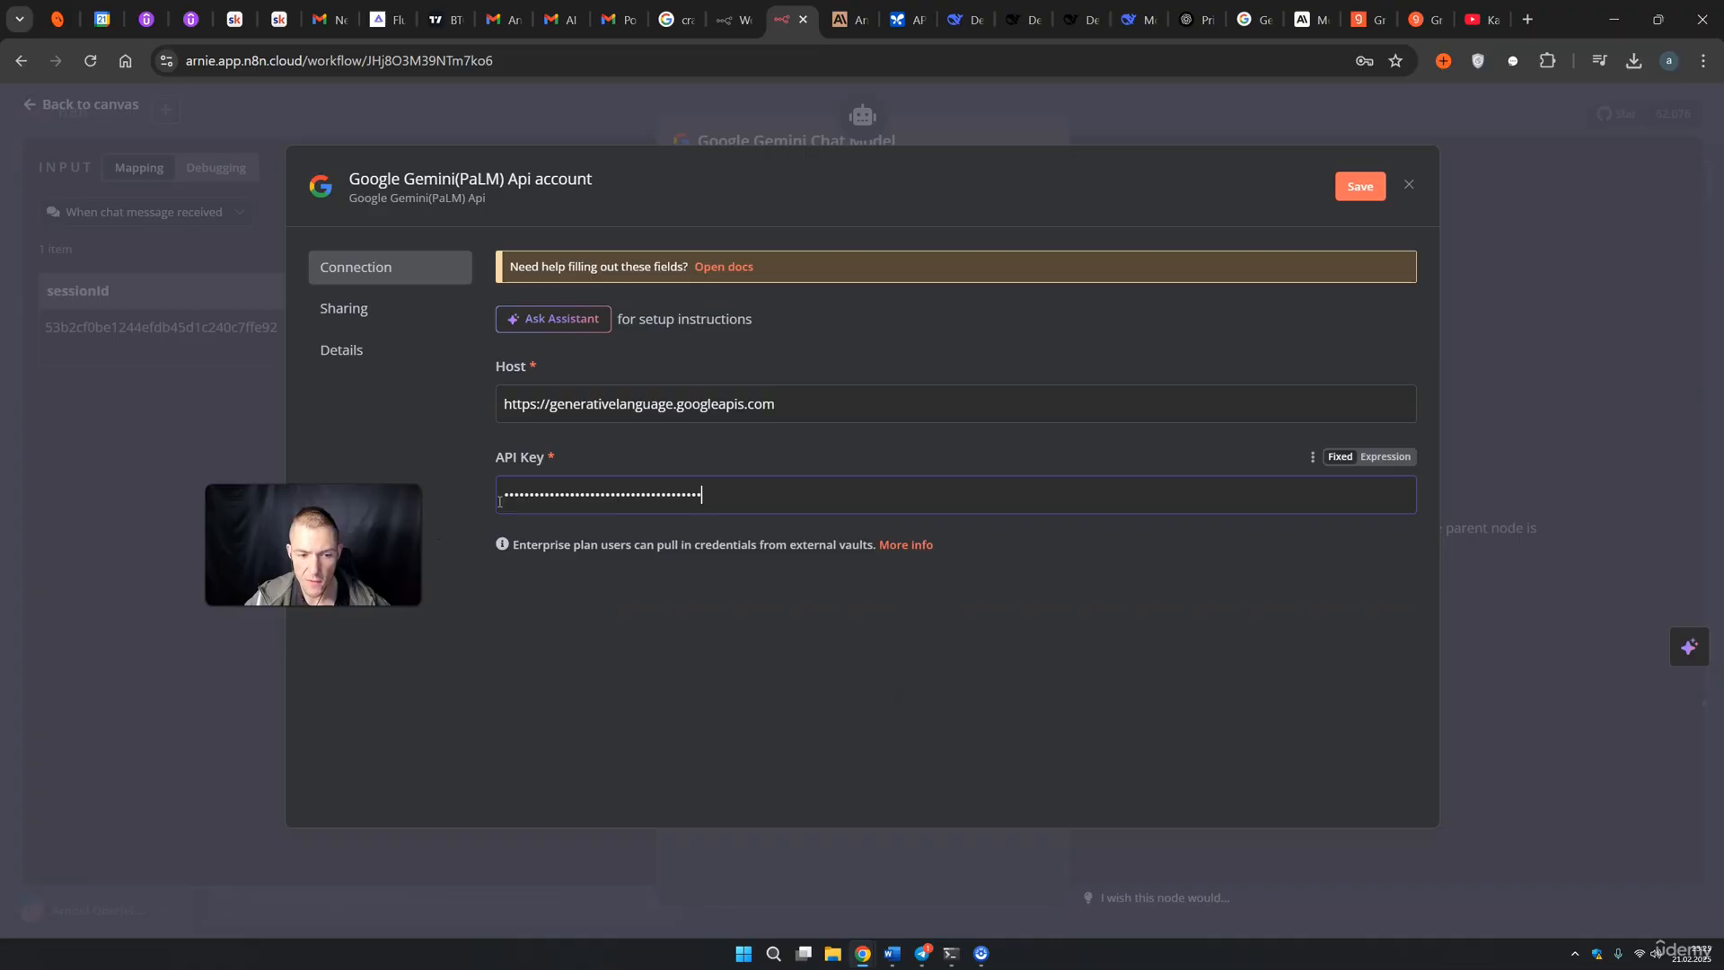
{"action": "left_click", "coordinate": [1361, 206]}
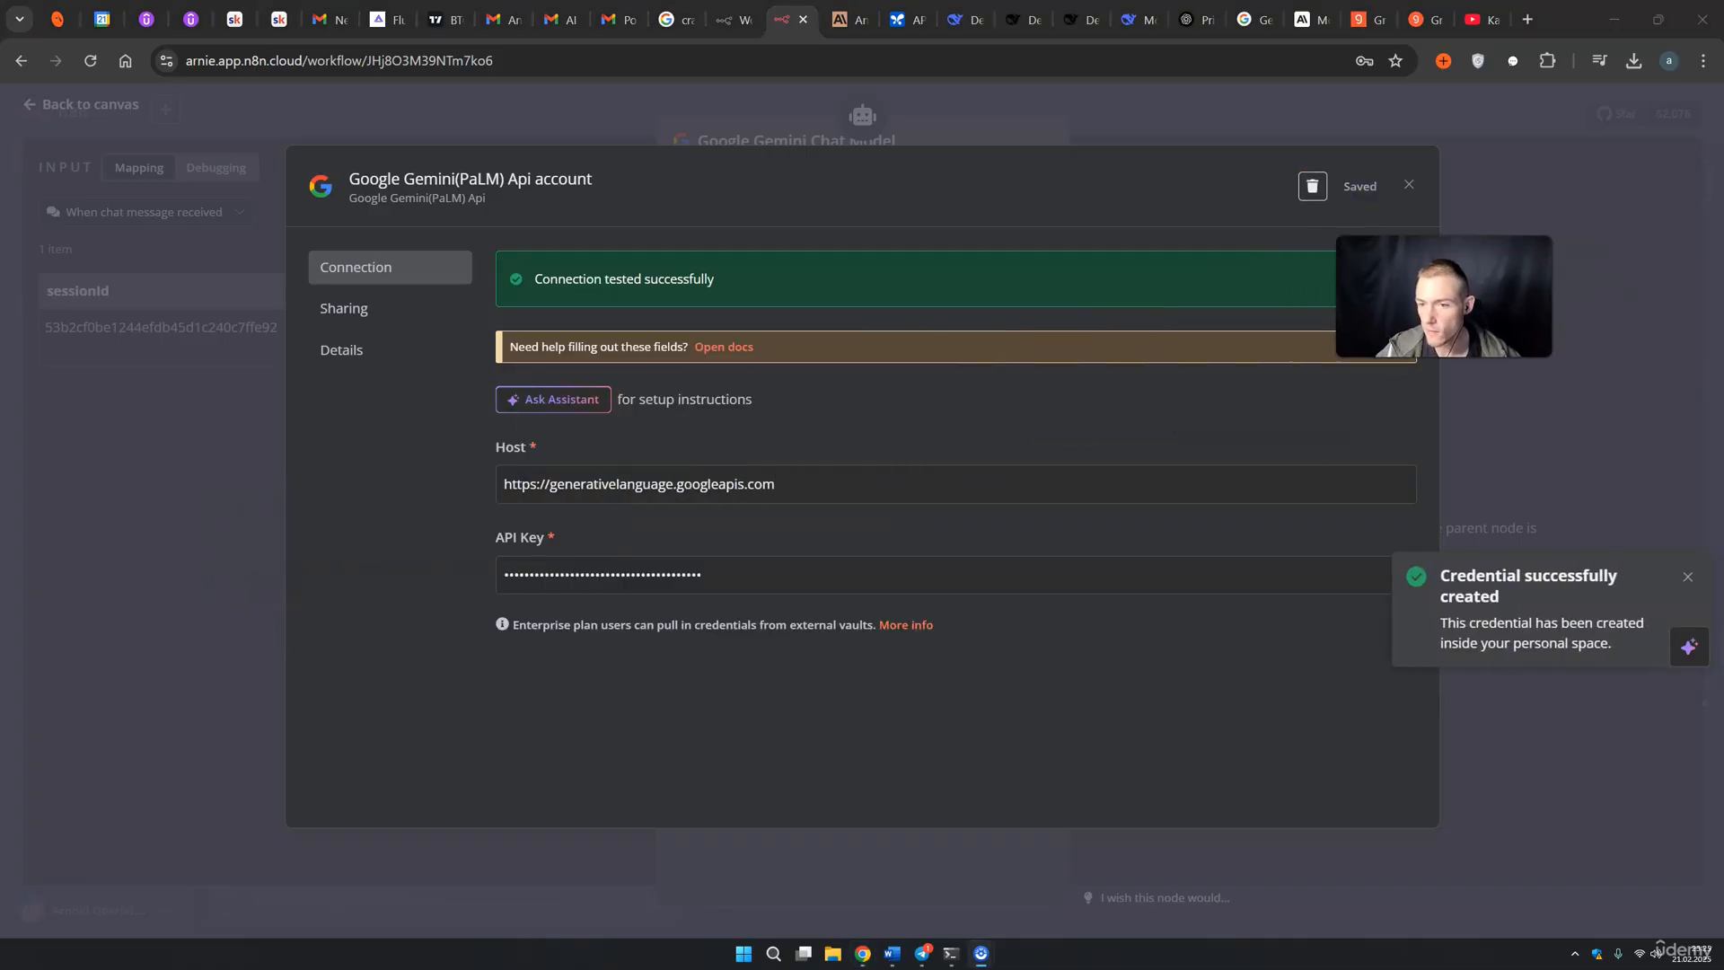
{"action": "left_click", "coordinate": [1418, 185]}
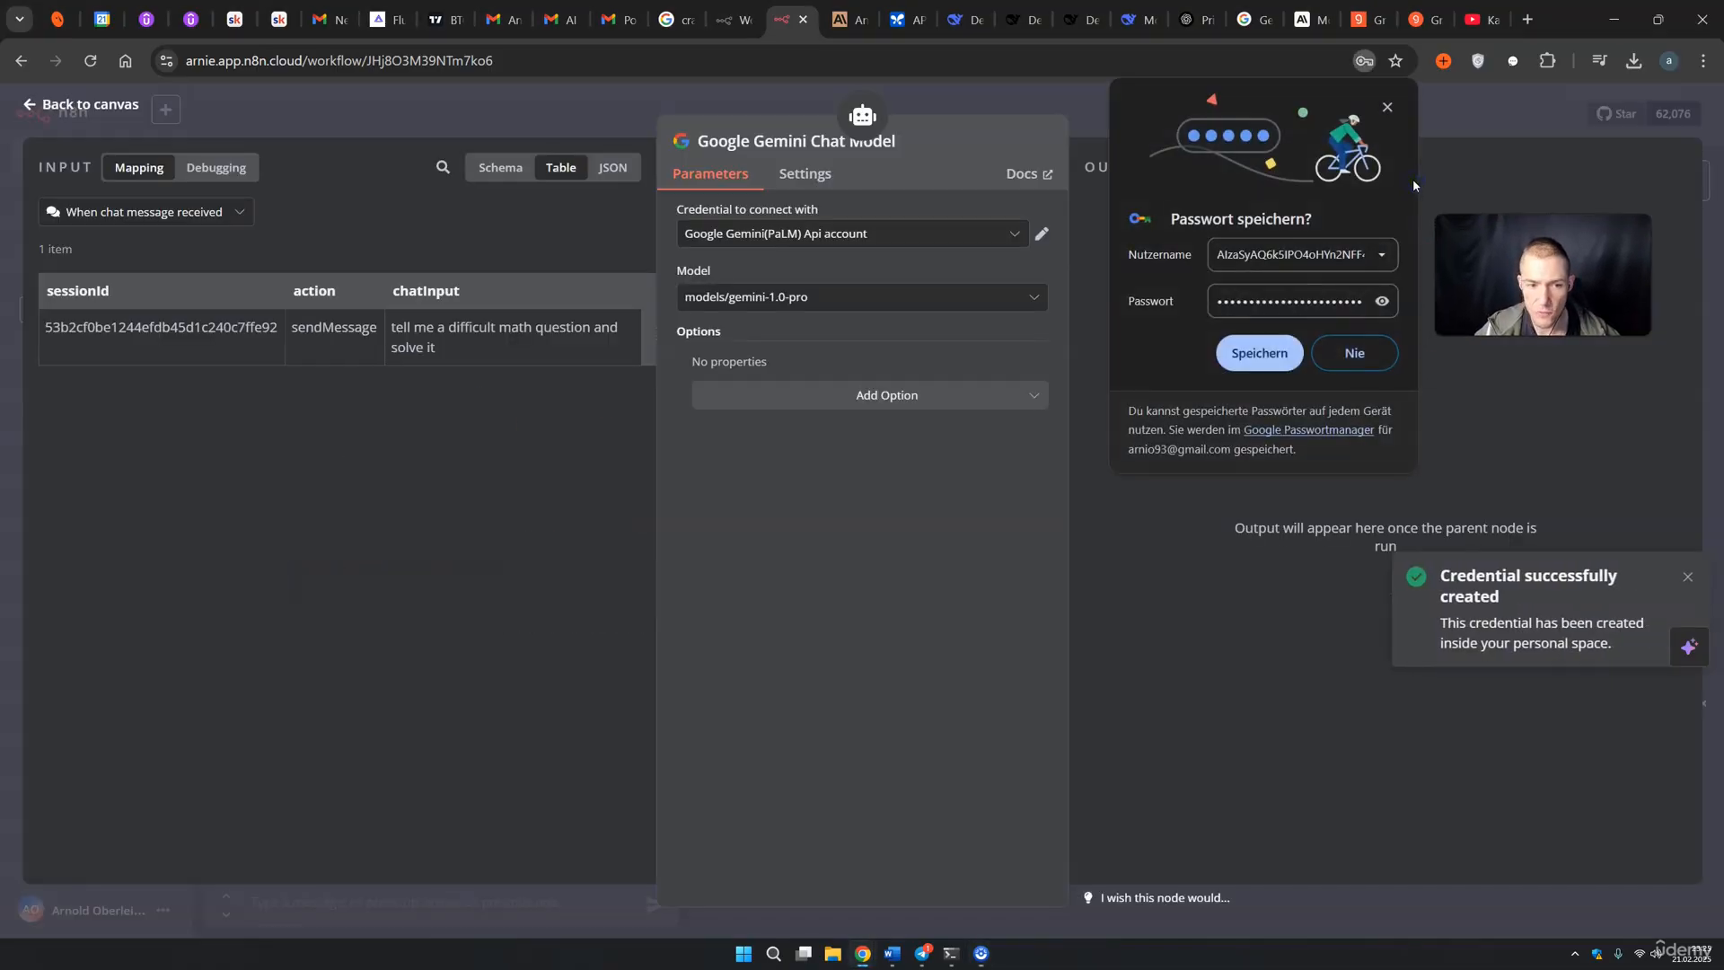
{"action": "left_click", "coordinate": [884, 351]}
Step: Set the Google Gemini Chat Model to models/gemini-2.0-flash and move its node away from the Memory and Tool connectors
{"action": "left_click", "coordinate": [861, 297]}
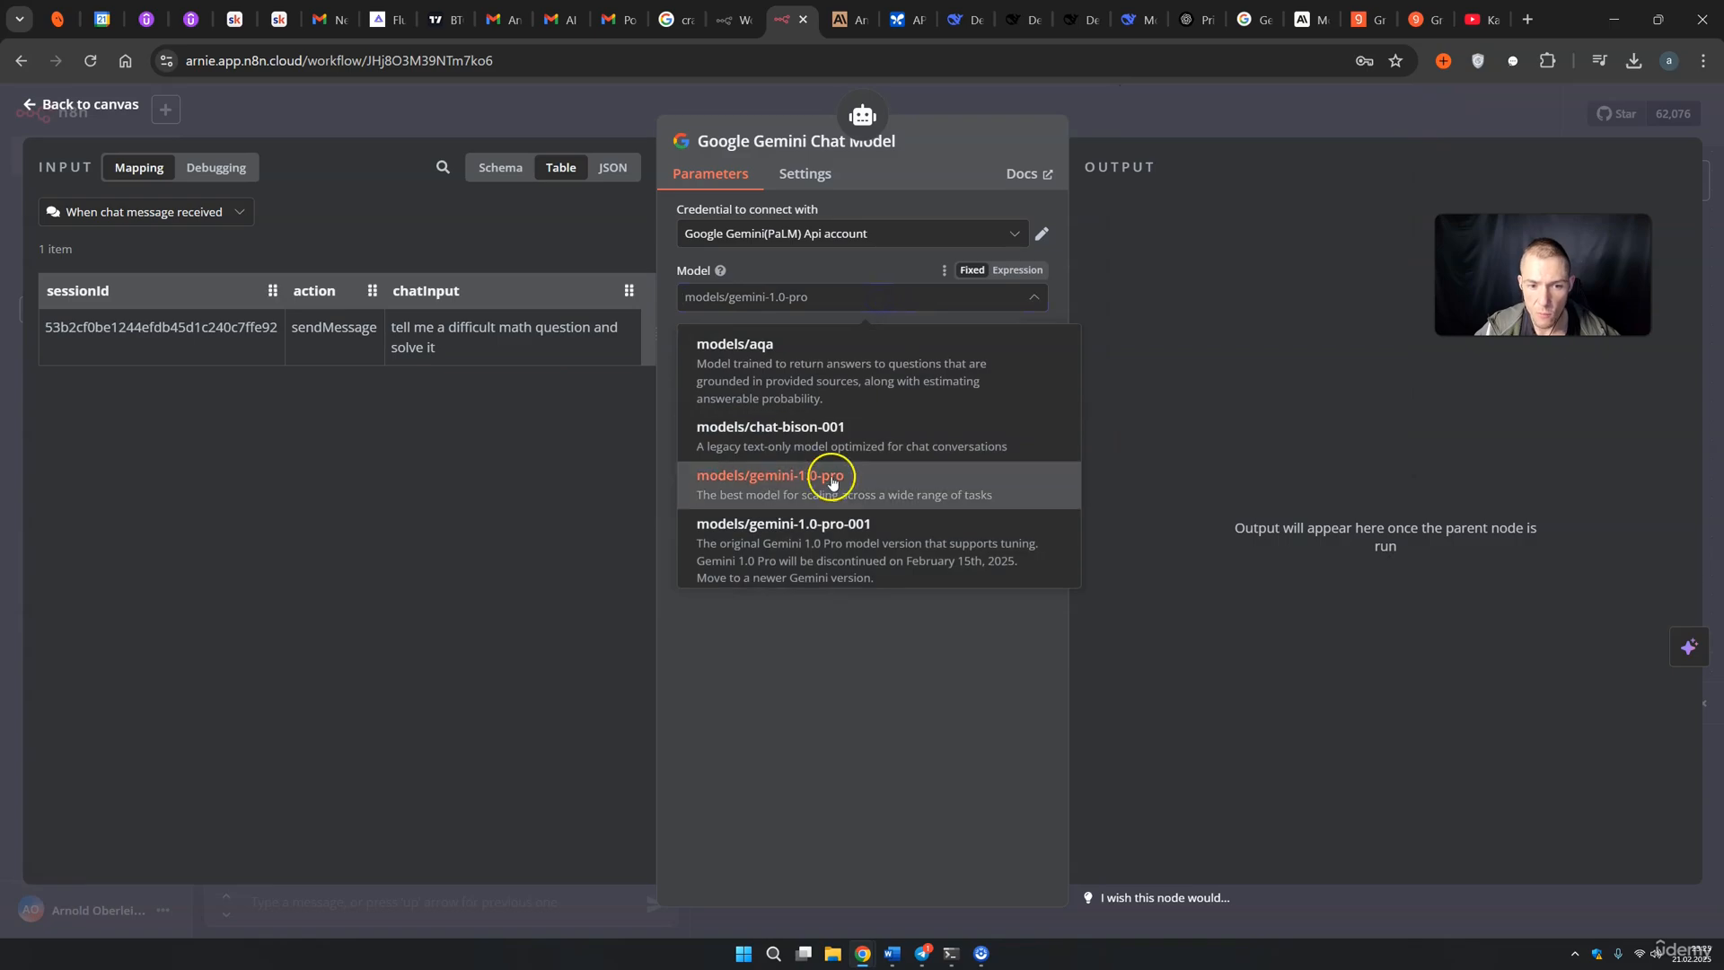
{"action": "scroll", "coordinate": [845, 421], "scroll_direction": "down", "scroll_amount": 10}
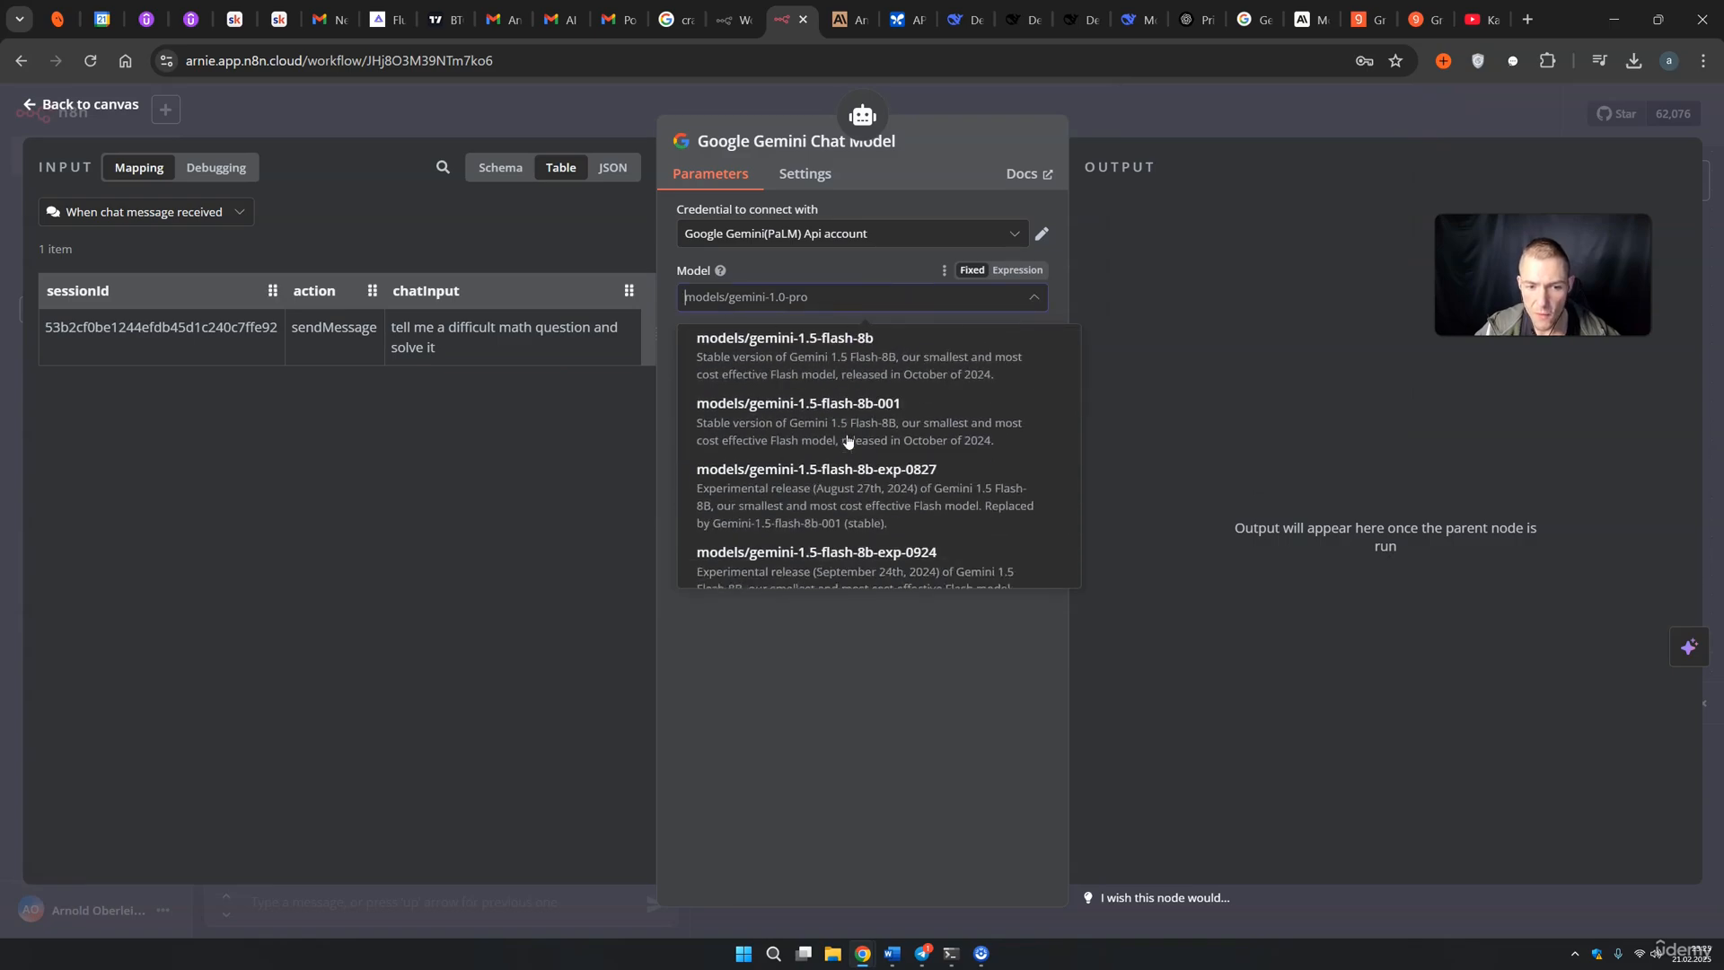
{"action": "scroll", "coordinate": [847, 440], "scroll_direction": "down", "scroll_amount": 8}
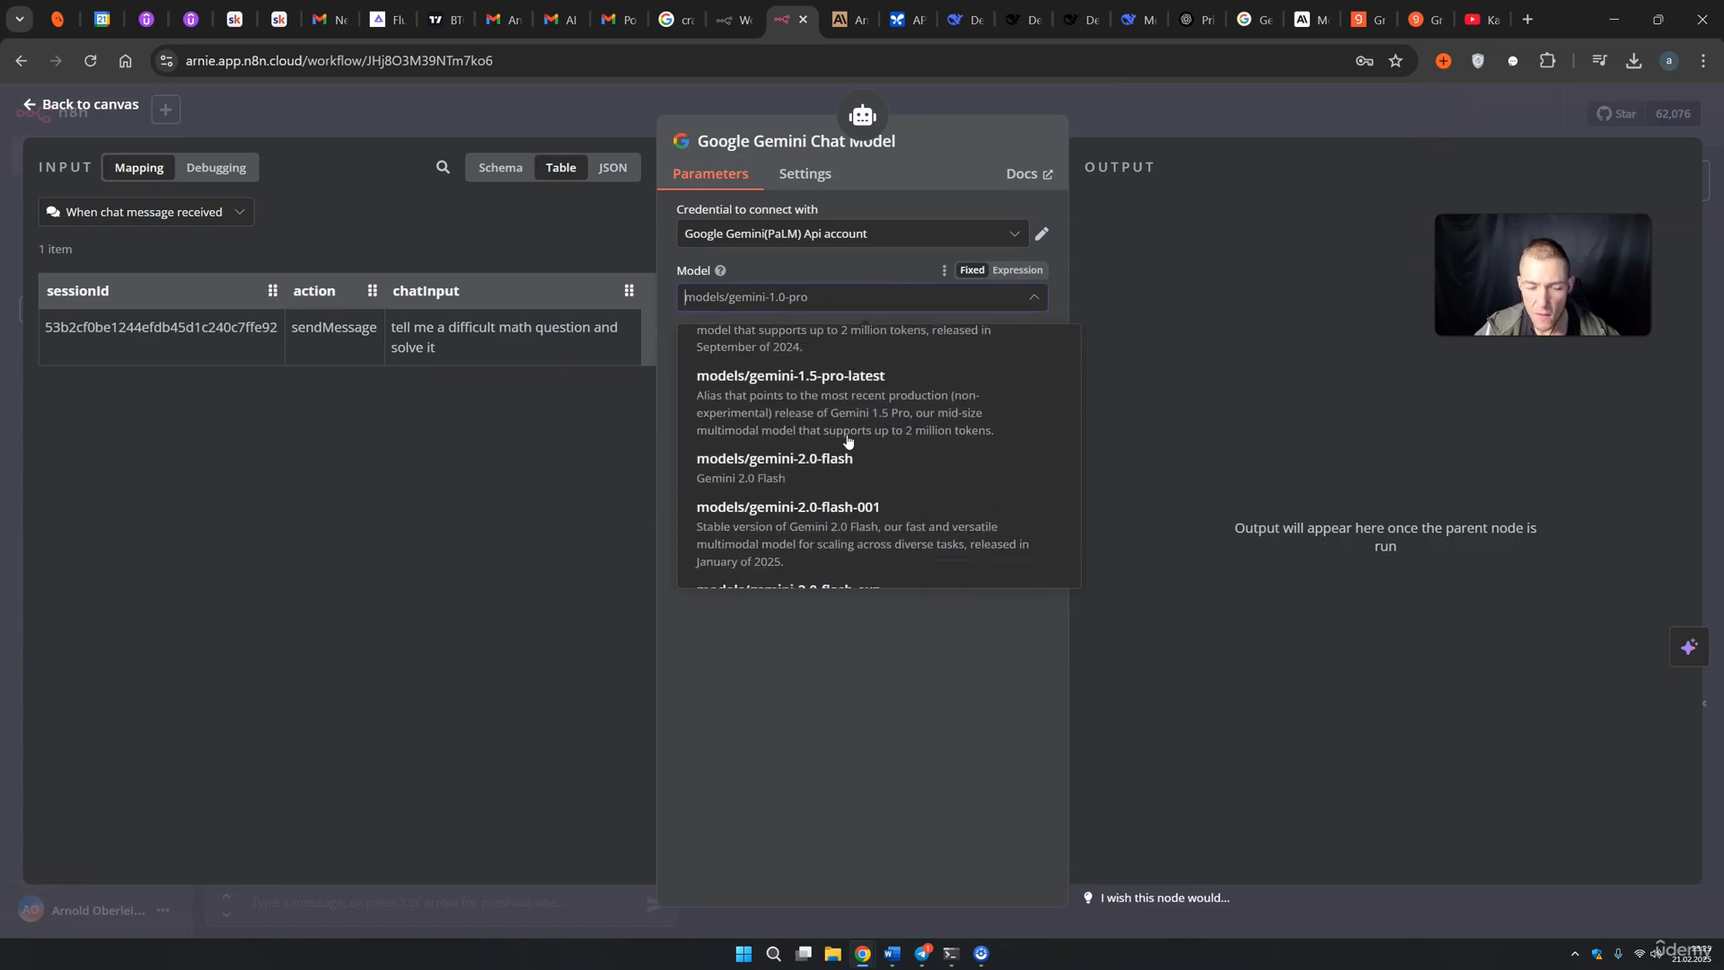
{"action": "scroll", "coordinate": [847, 440], "scroll_direction": "up", "scroll_amount": 3}
{"action": "left_click", "coordinate": [881, 458]}
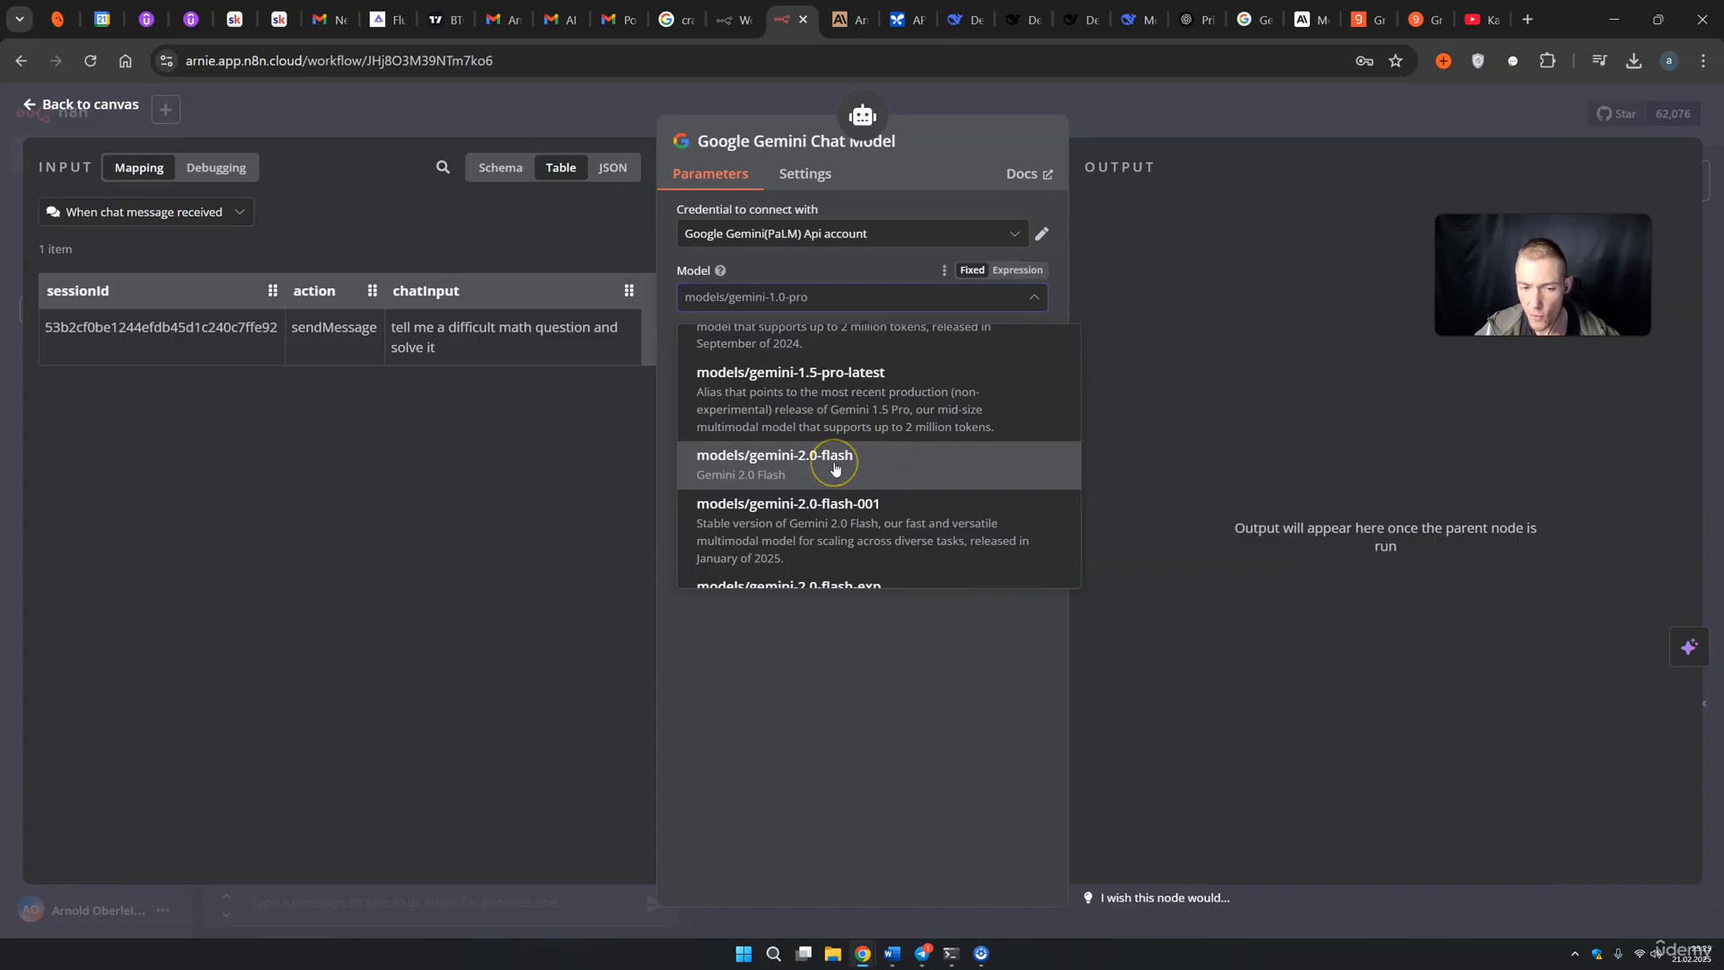
{"action": "left_click", "coordinate": [834, 464]}
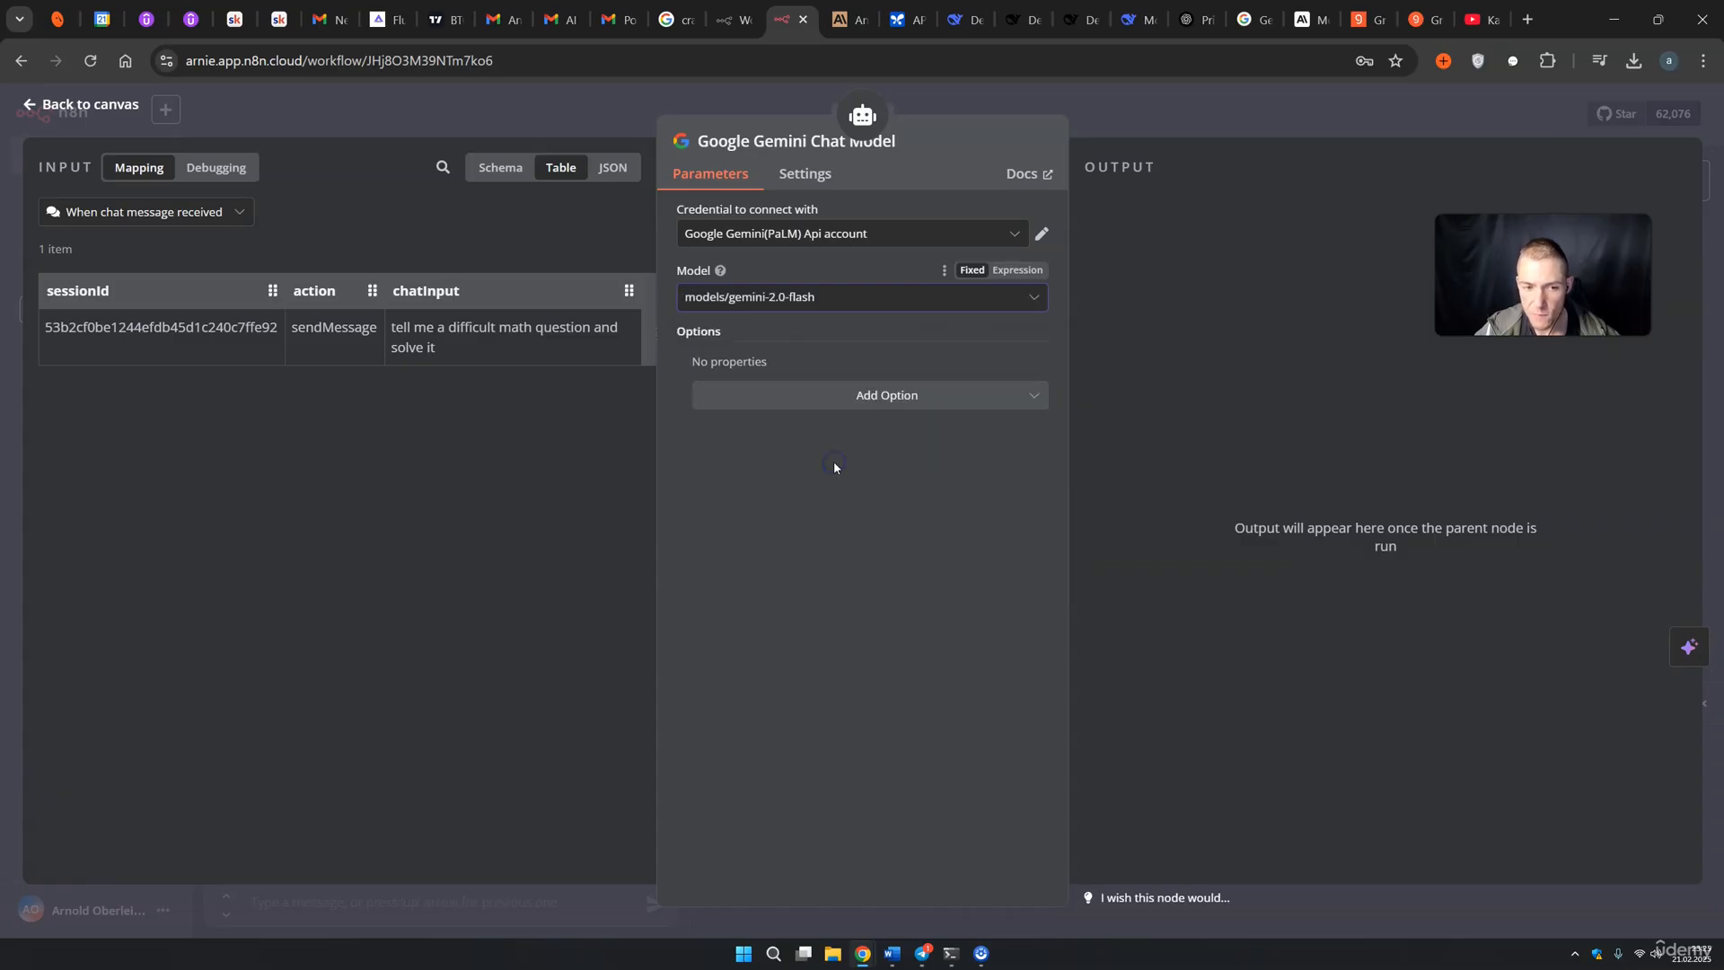
{"action": "left_click", "coordinate": [1170, 133]}
{"action": "left_click_drag", "start_coordinate": [845, 478], "coordinate": [772, 503]}
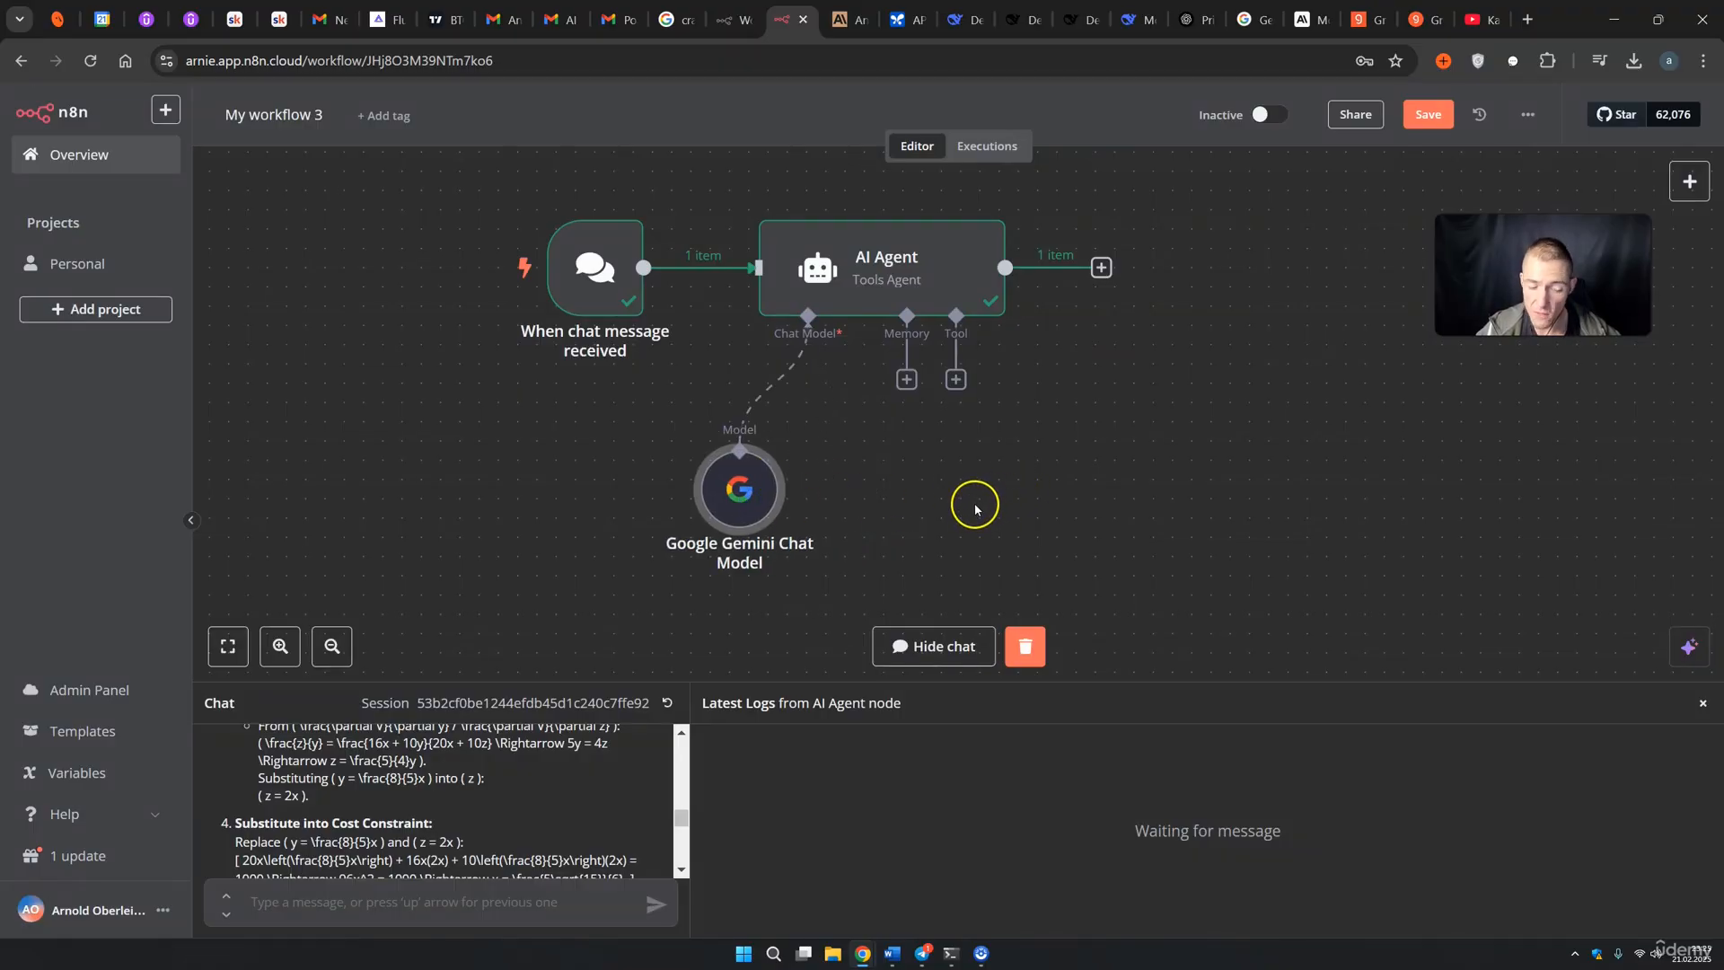
Step: Reset the chat session, send the message "hey" to the agent, and check the model's output in the logs
{"action": "left_click", "coordinate": [667, 702]}
{"action": "key", "text": "Return"}
{"action": "left_click", "coordinate": [339, 901]}
{"action": "type", "text": "hey"}
{"action": "key", "text": "Return"}
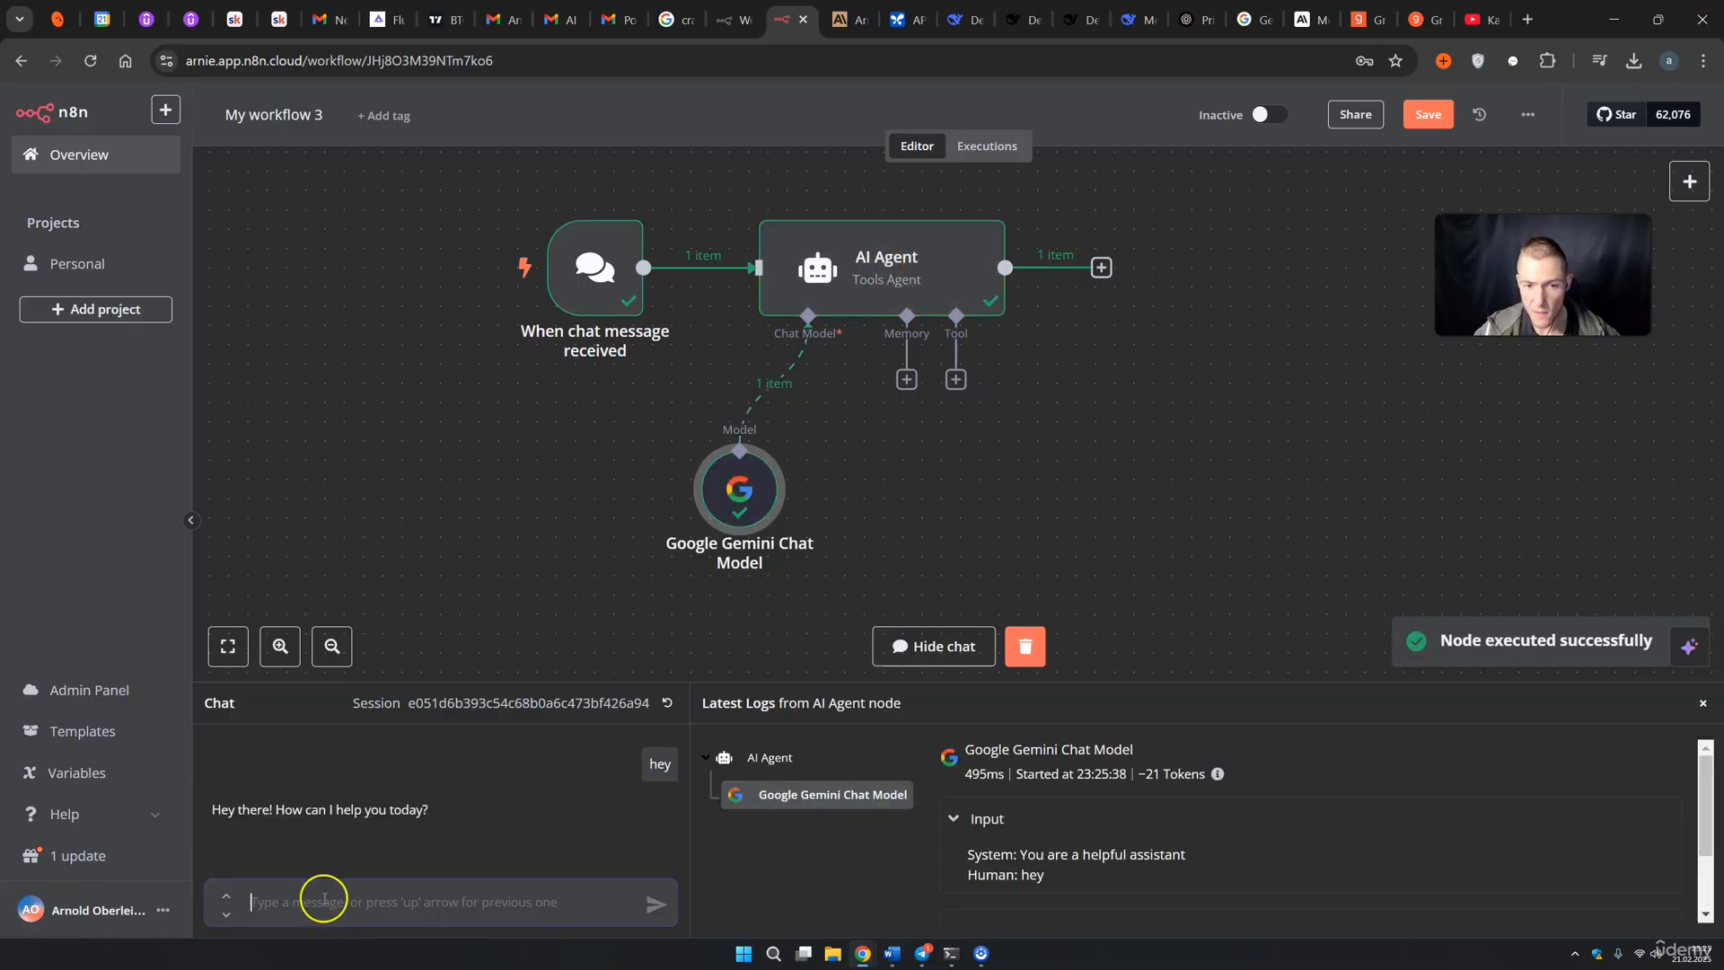
{"action": "scroll", "coordinate": [996, 822], "scroll_direction": "down", "scroll_amount": 1}
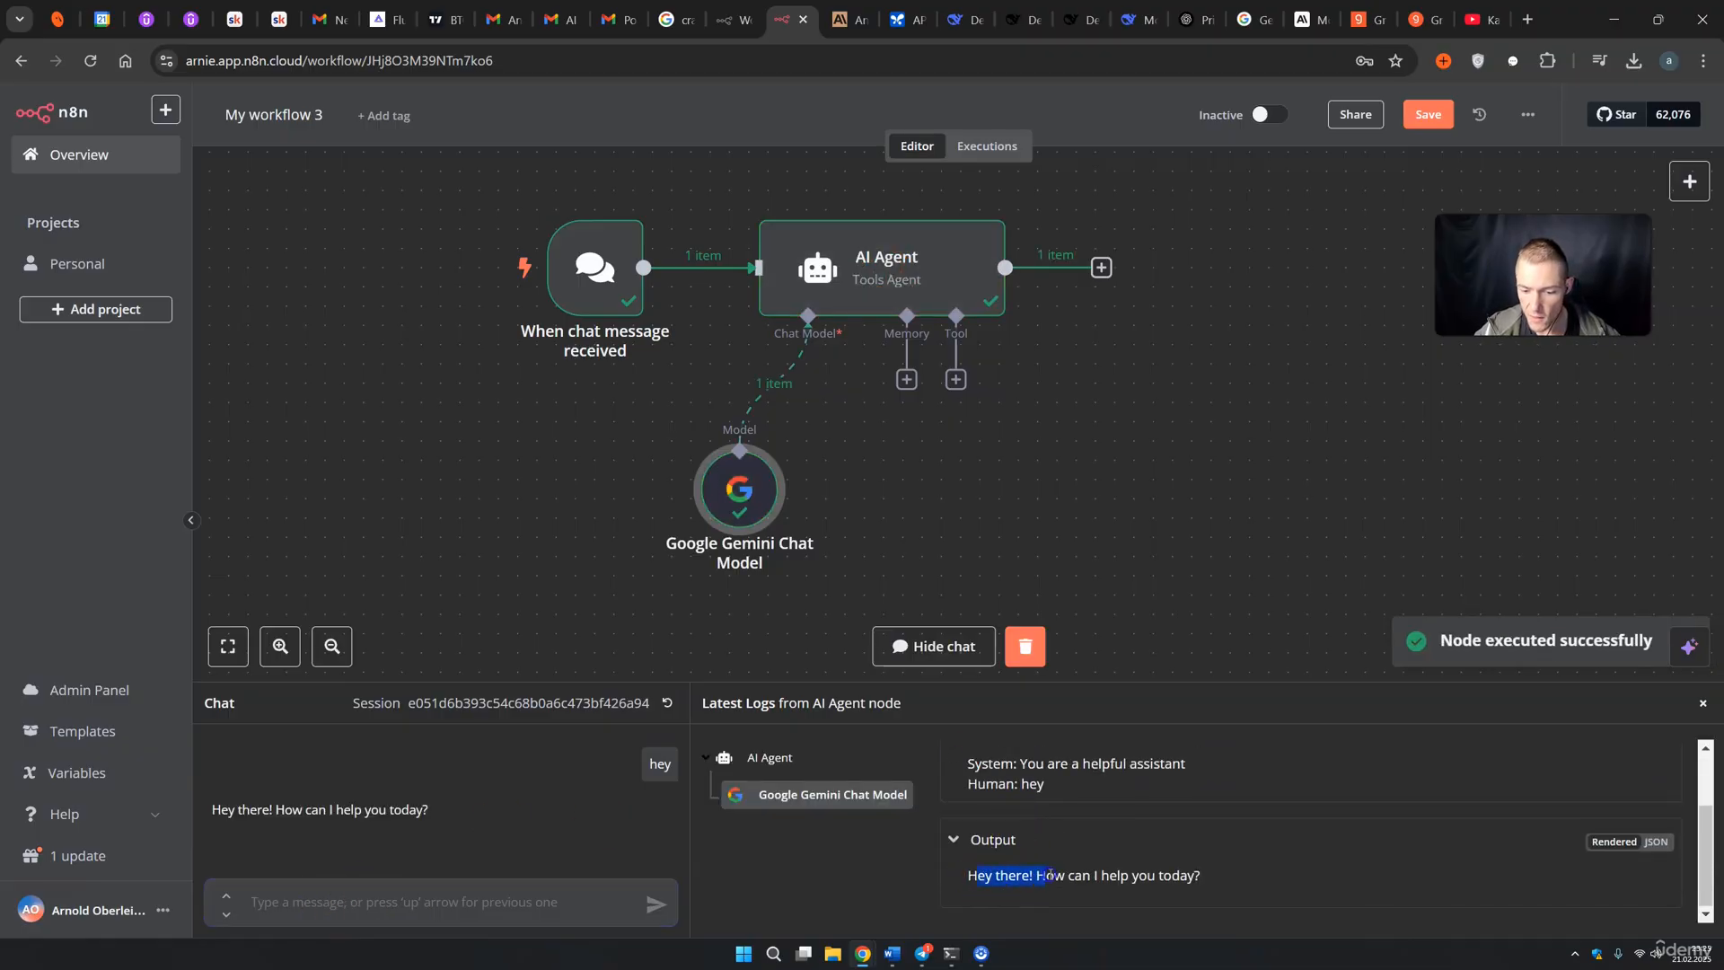
{"action": "left_click_drag", "start_coordinate": [1051, 875], "coordinate": [1157, 875]}
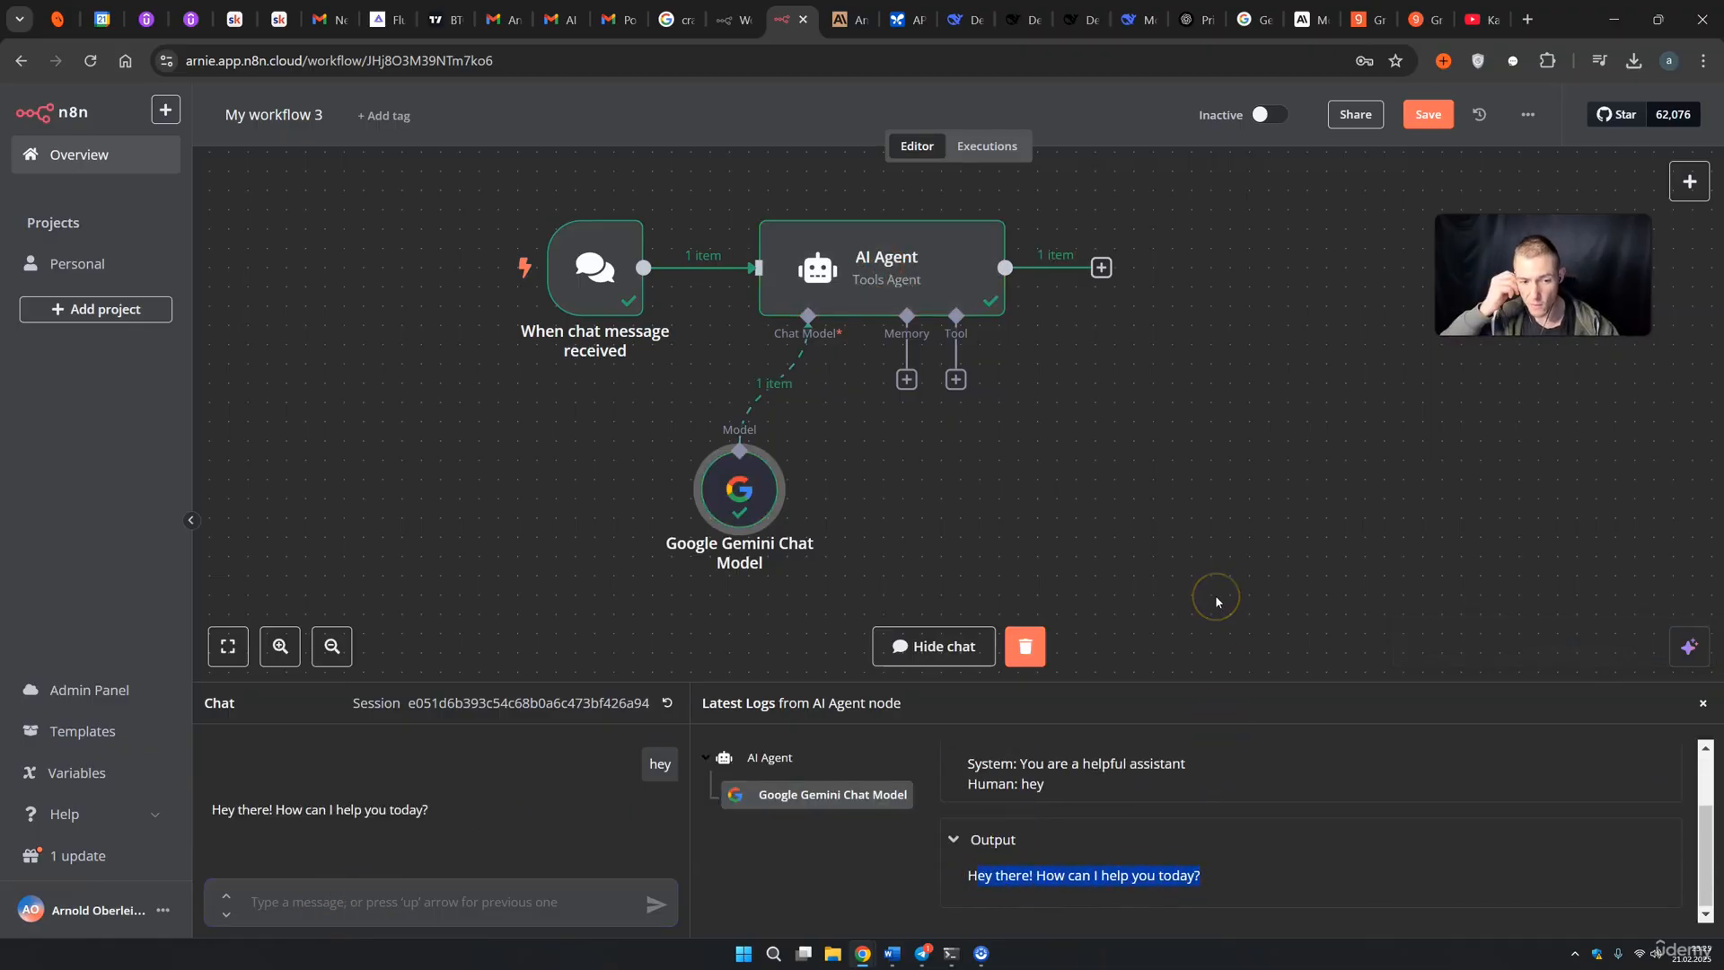
Step: Remove the Google Gemini Chat Model node and connect a Google Vertex Chat Model to the AI Agent instead
{"action": "left_click_drag", "start_coordinate": [772, 506], "coordinate": [714, 525]}
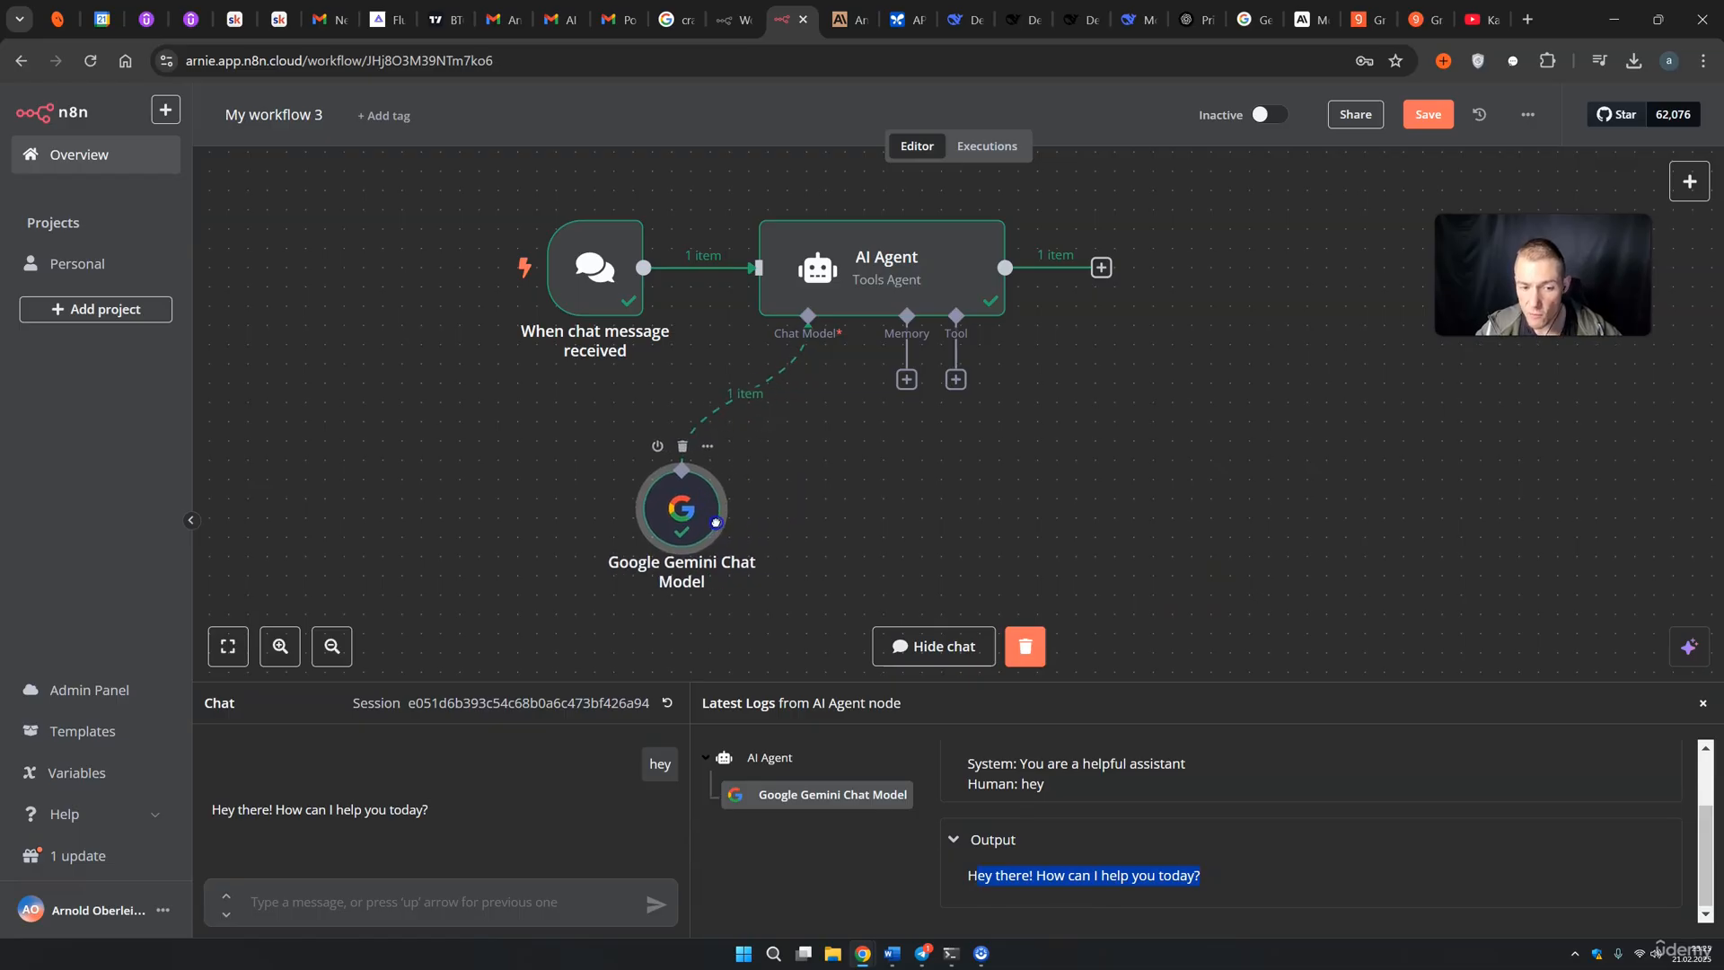
{"action": "left_click", "coordinate": [1691, 184]}
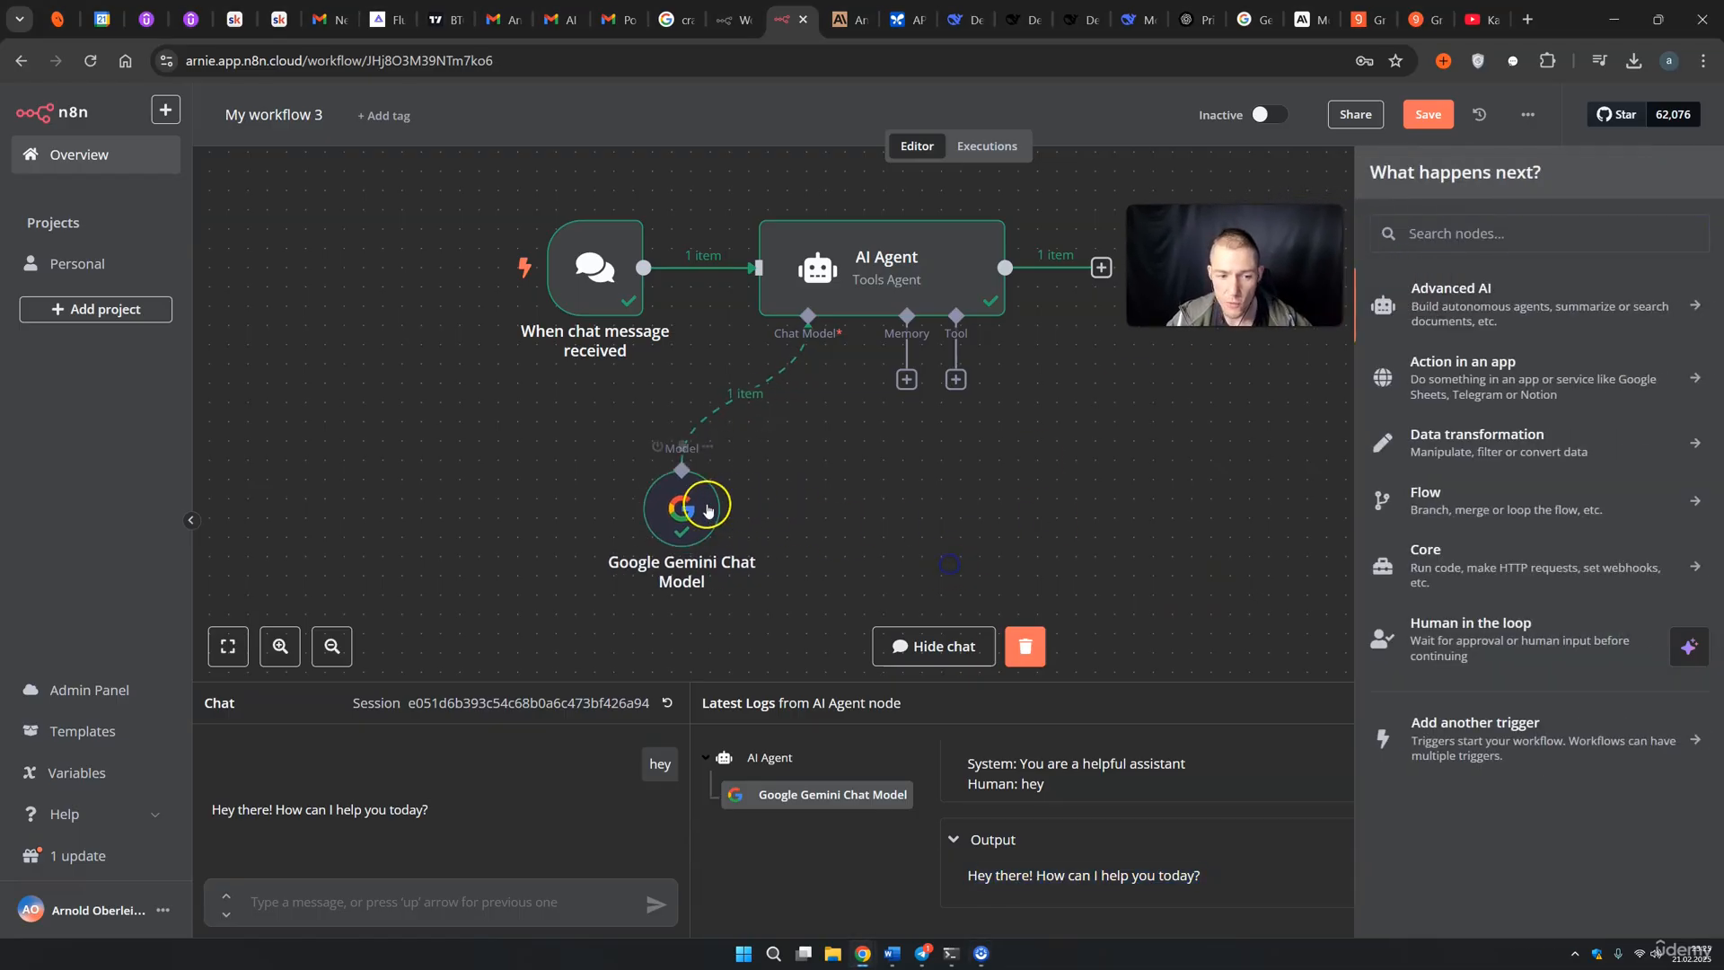
{"action": "key", "text": "Delete"}
{"action": "left_click", "coordinate": [808, 380]}
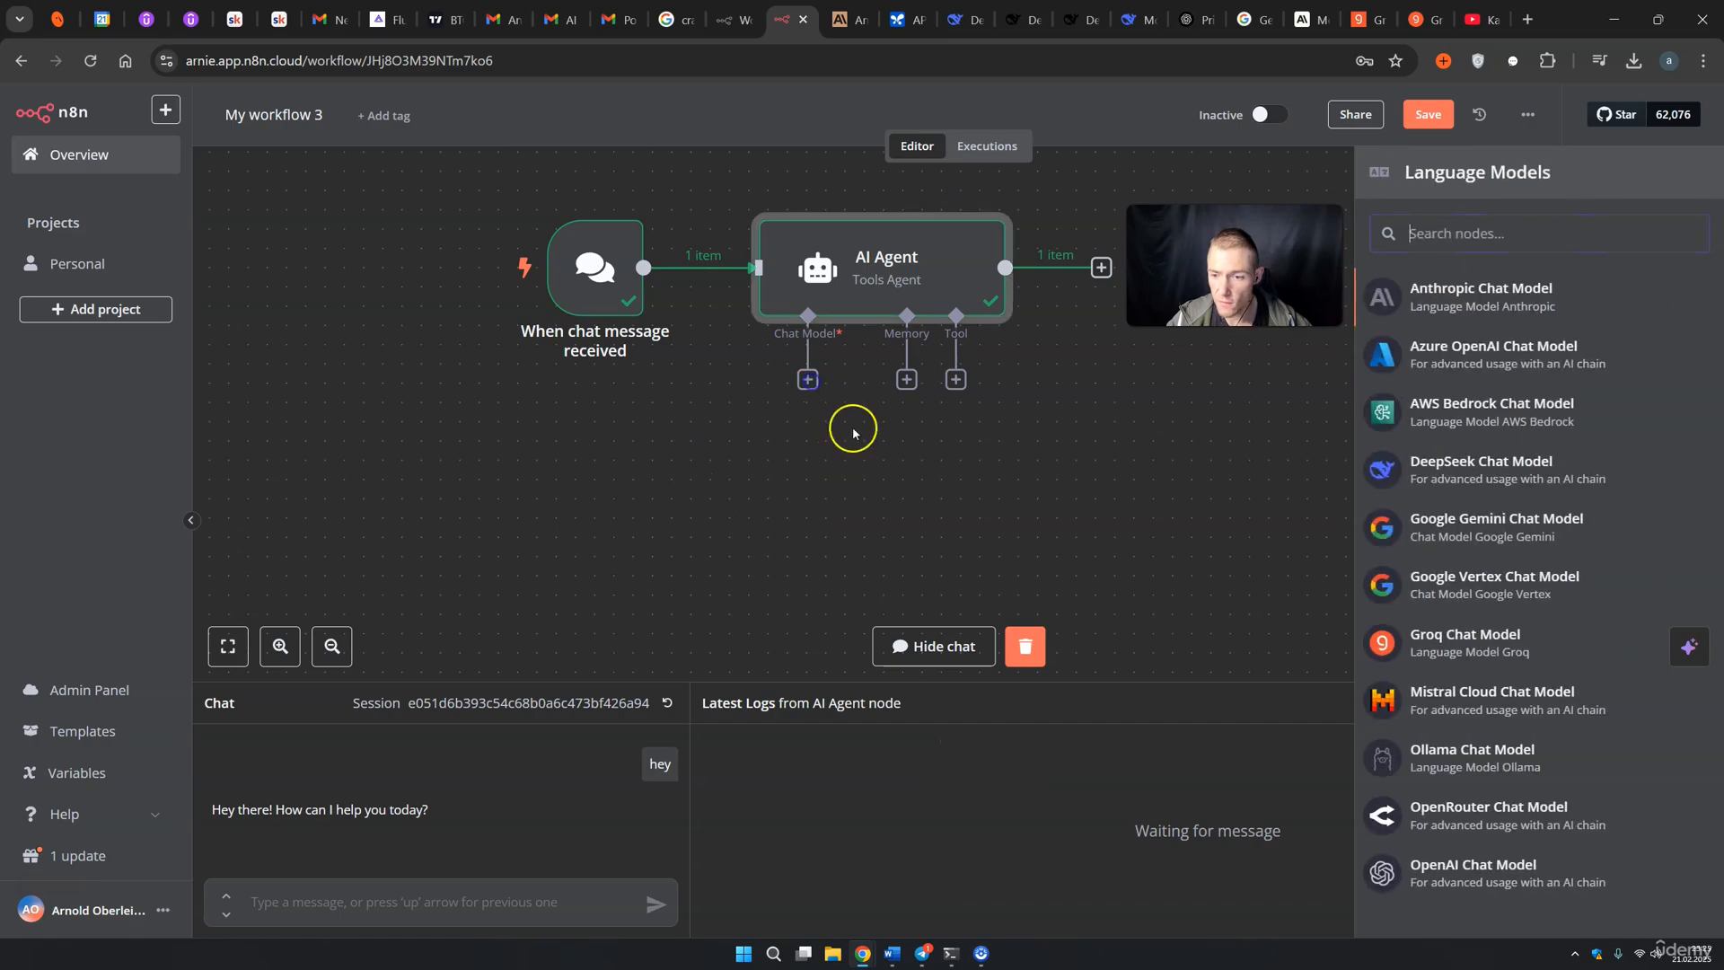
{"action": "left_click", "coordinate": [1494, 590]}
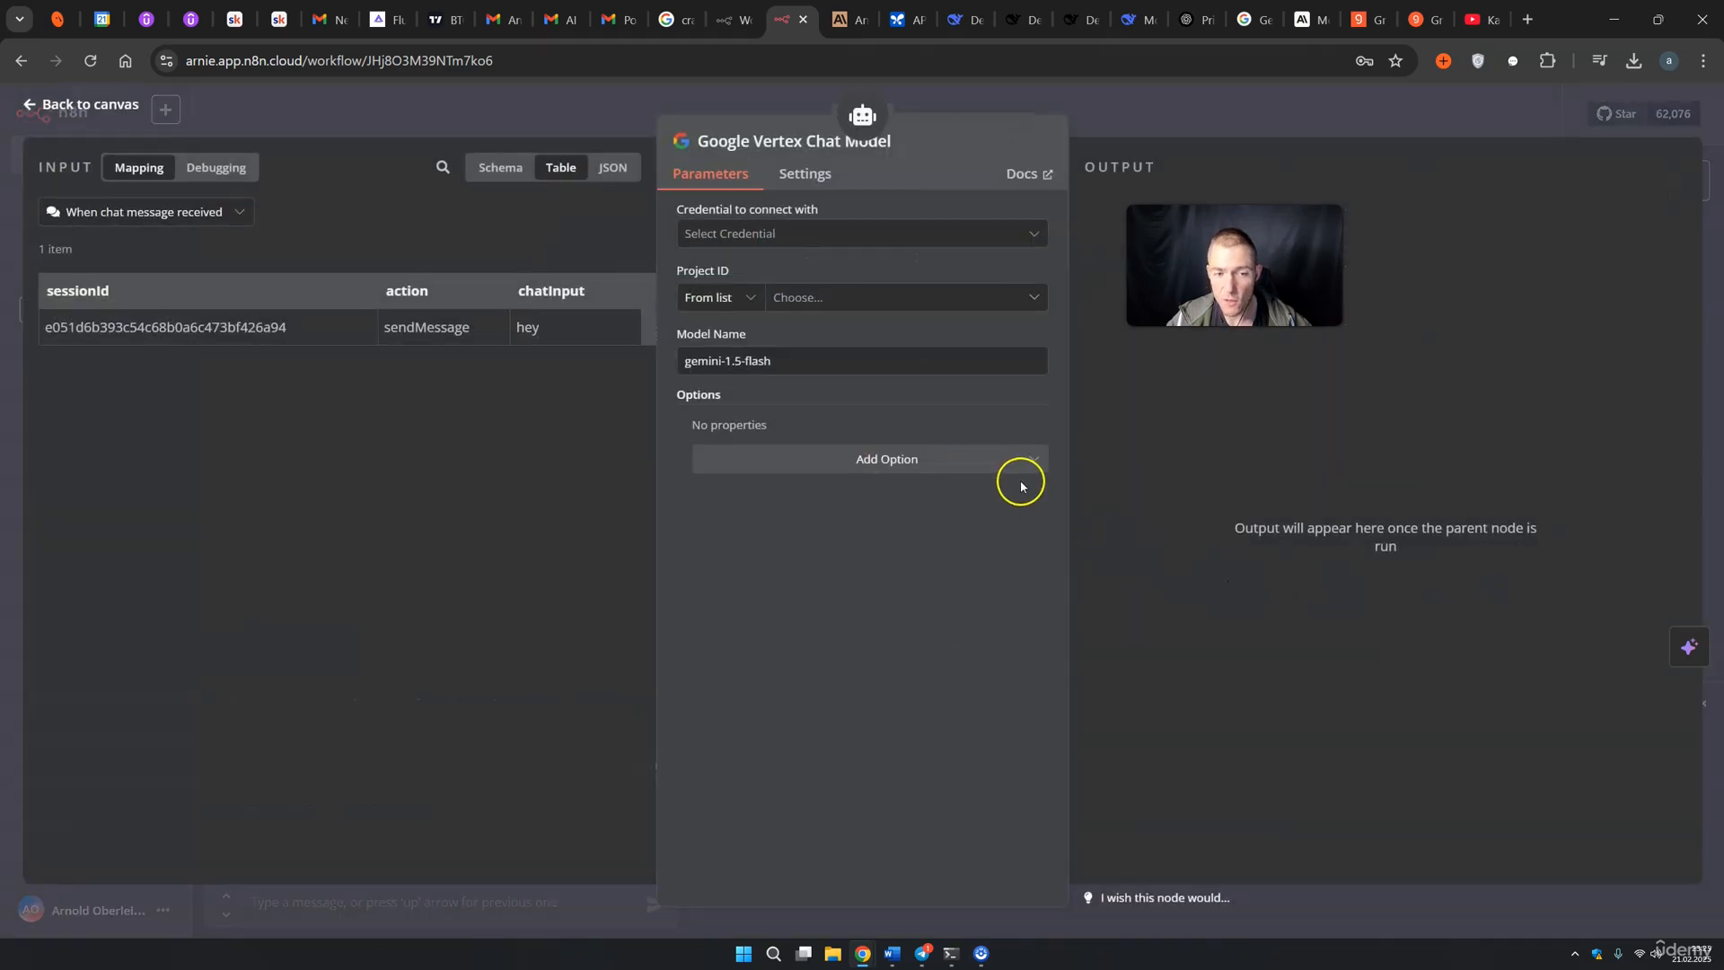
Step: Review the fields required for a new Google Service Account credential, then close it without saving
{"action": "left_click", "coordinate": [819, 235]}
{"action": "left_click", "coordinate": [773, 281]}
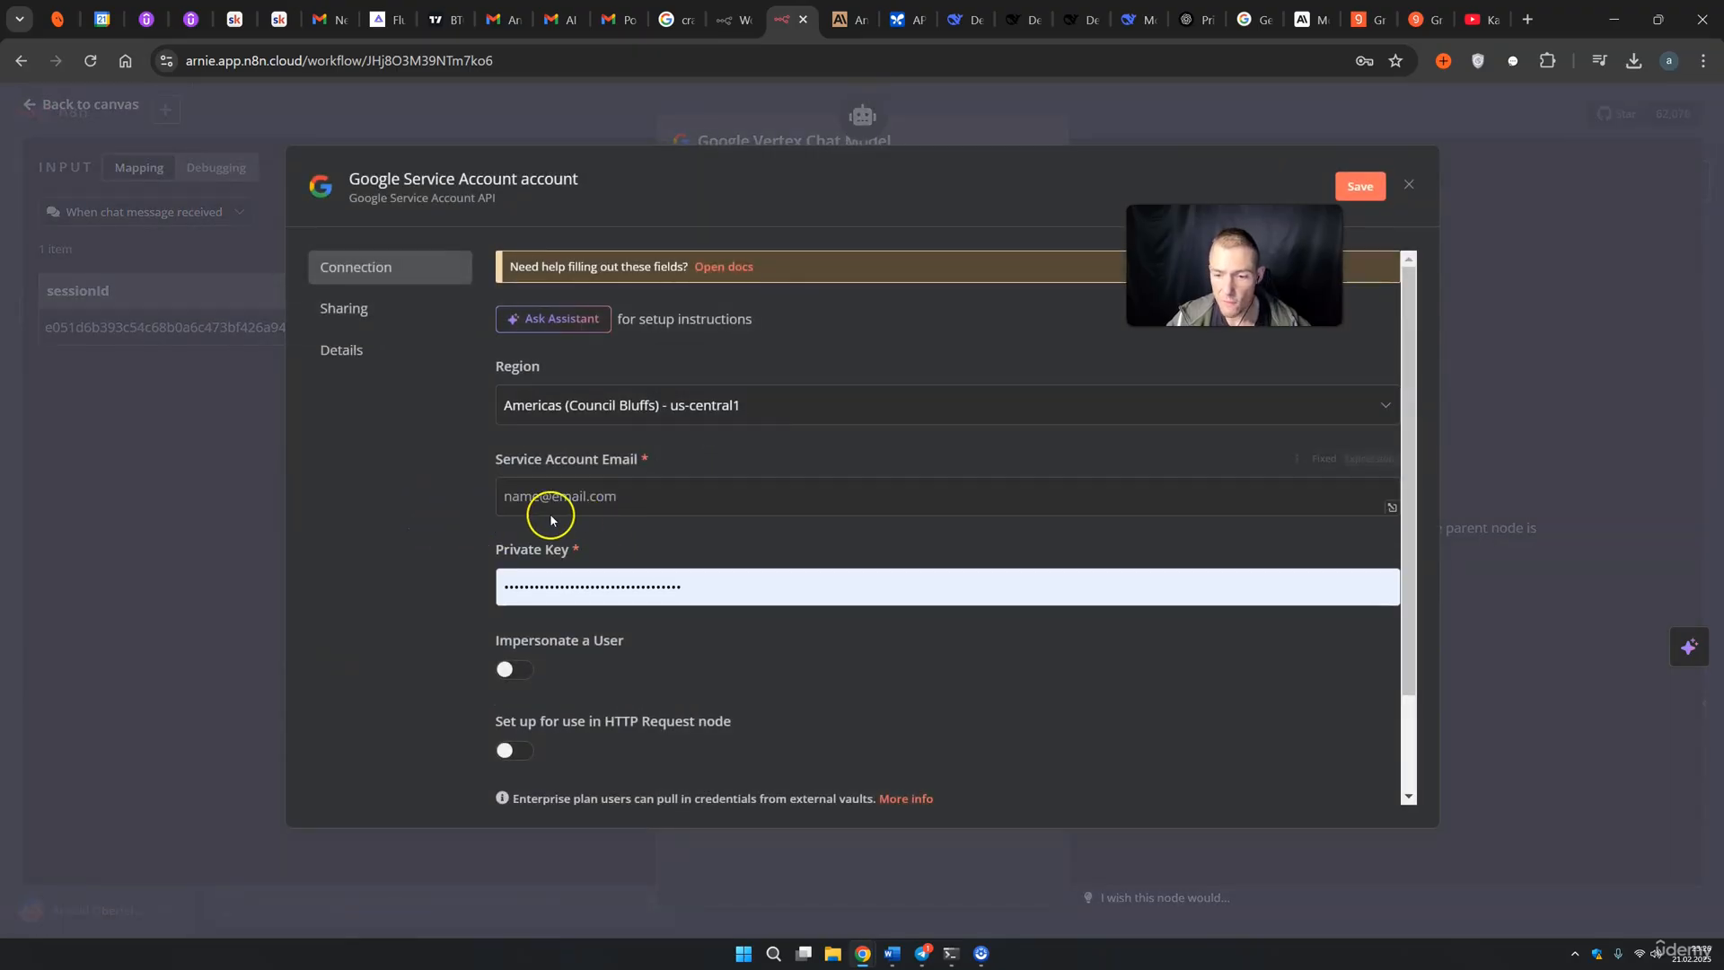
{"action": "scroll", "coordinate": [551, 500], "scroll_direction": "down", "scroll_amount": 1}
{"action": "scroll", "coordinate": [537, 494], "scroll_direction": "up", "scroll_amount": 1}
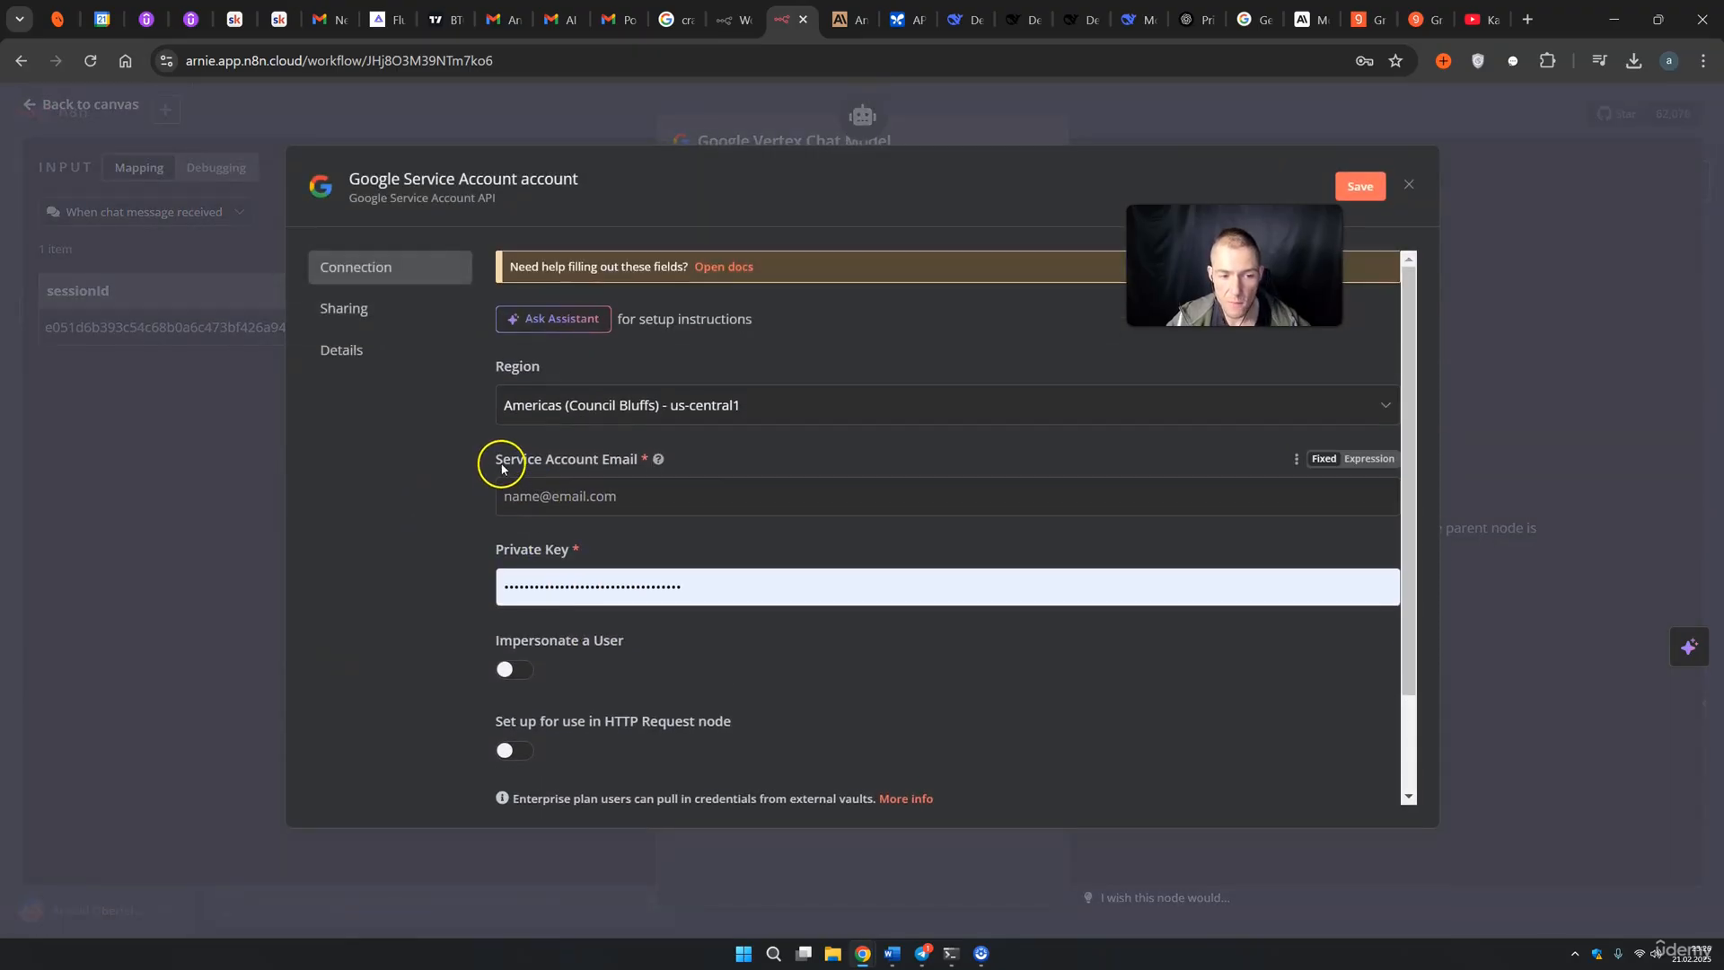
{"action": "left_click", "coordinate": [1409, 184]}
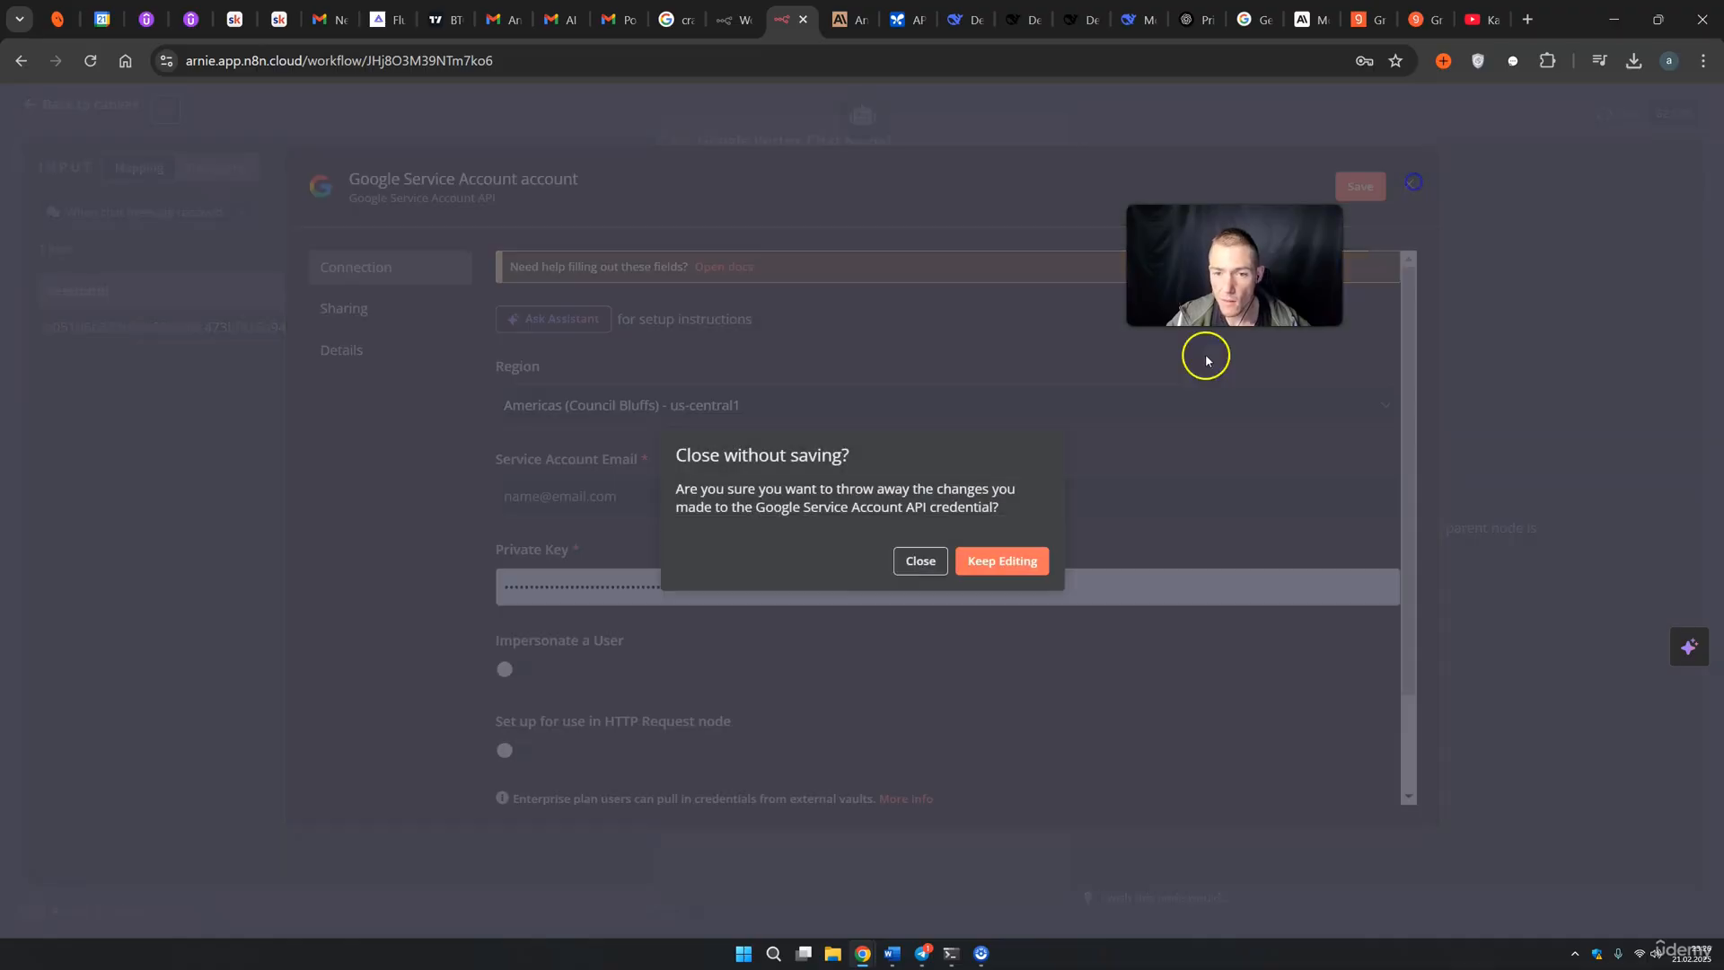
{"action": "left_click", "coordinate": [925, 563]}
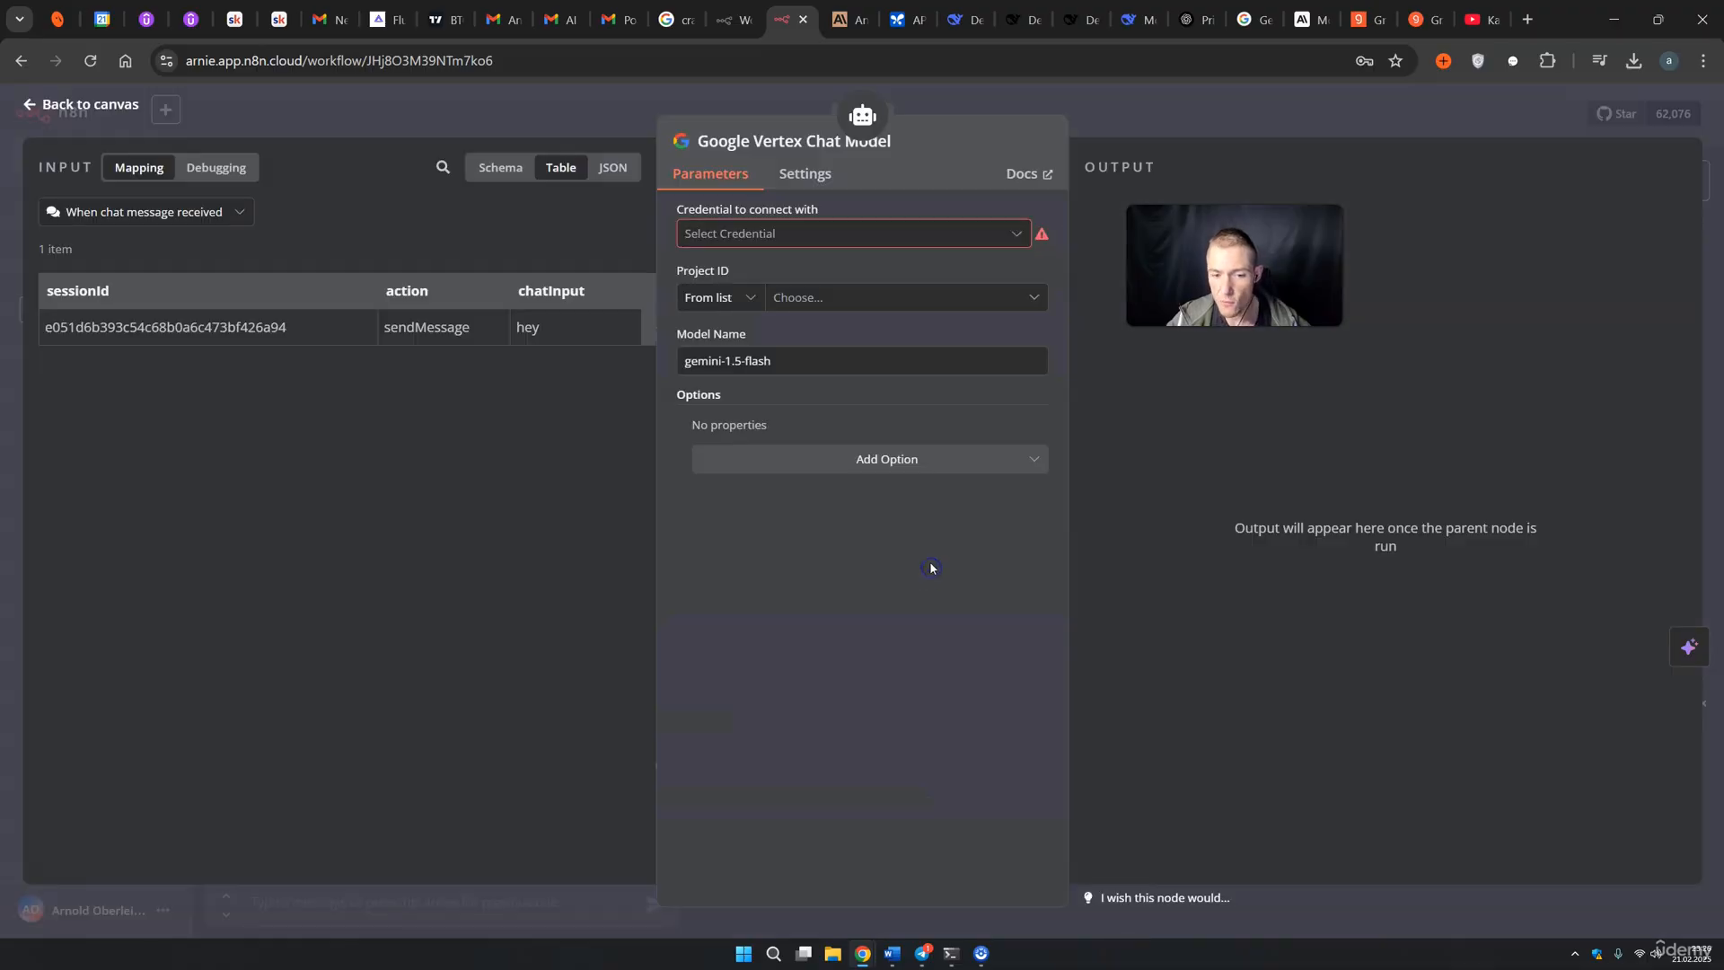
Step: Remove the Google Vertex Chat Model node and connect a Groq Chat Model to the AI Agent instead
{"action": "left_click", "coordinate": [1140, 137]}
{"action": "left_click_drag", "start_coordinate": [833, 458], "coordinate": [691, 508]}
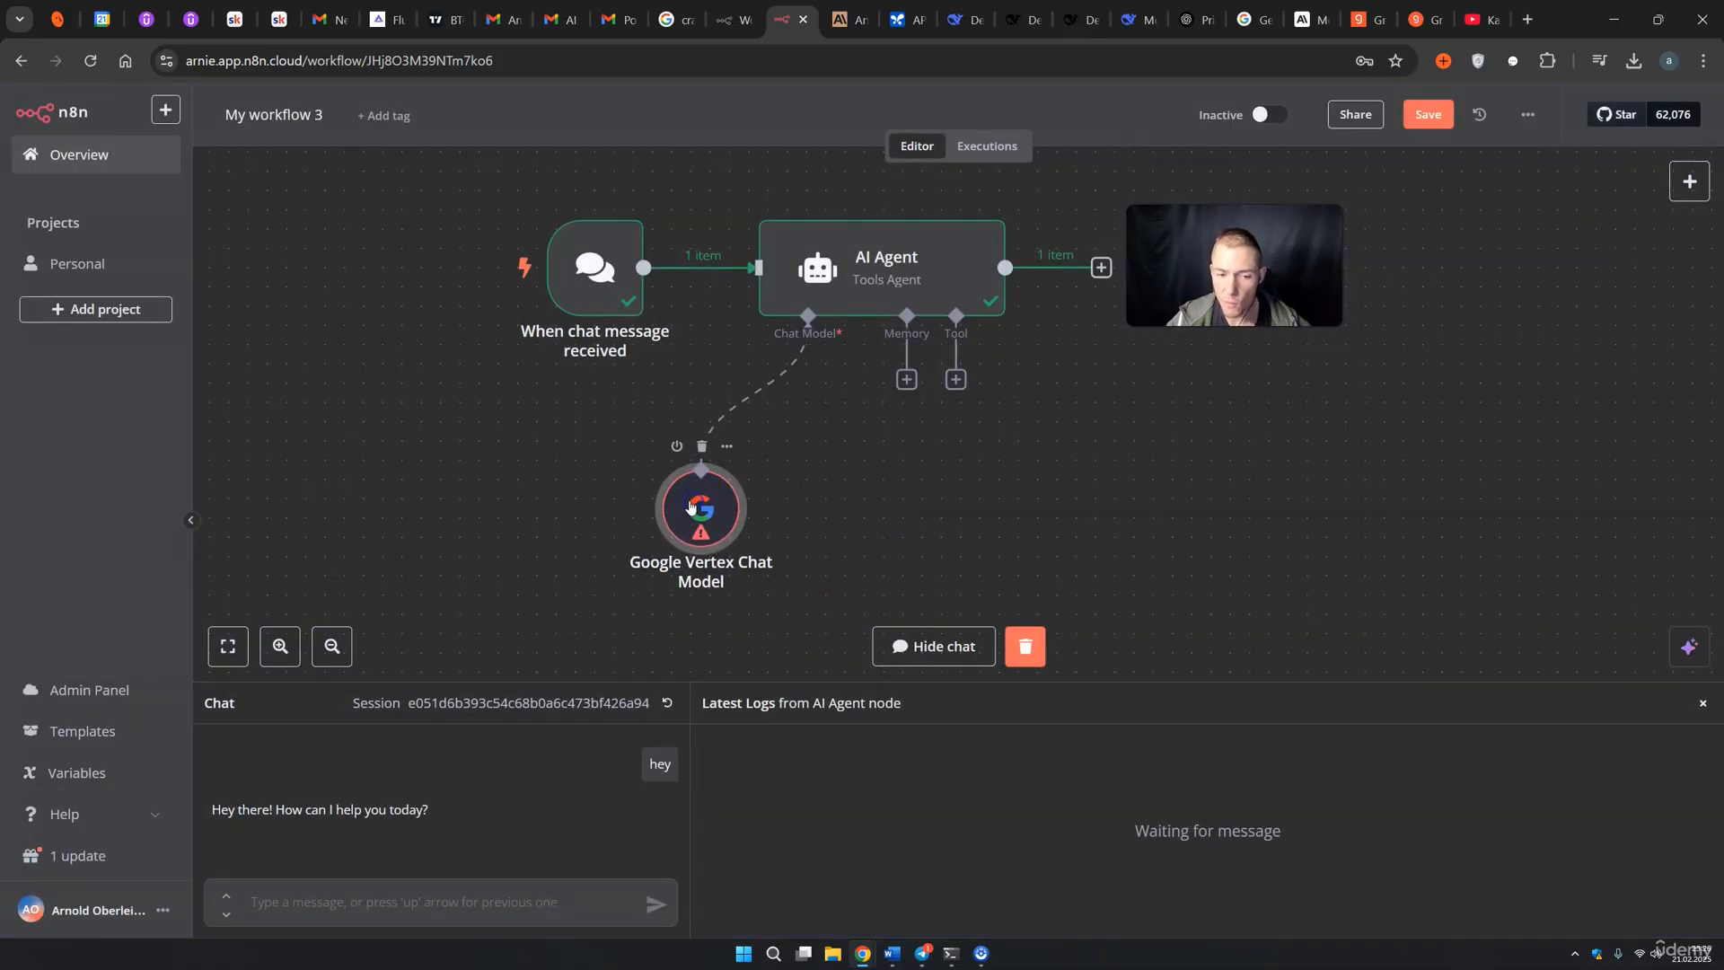
{"action": "key", "text": "Delete"}
{"action": "left_click", "coordinate": [705, 526]}
{"action": "left_click", "coordinate": [805, 394]}
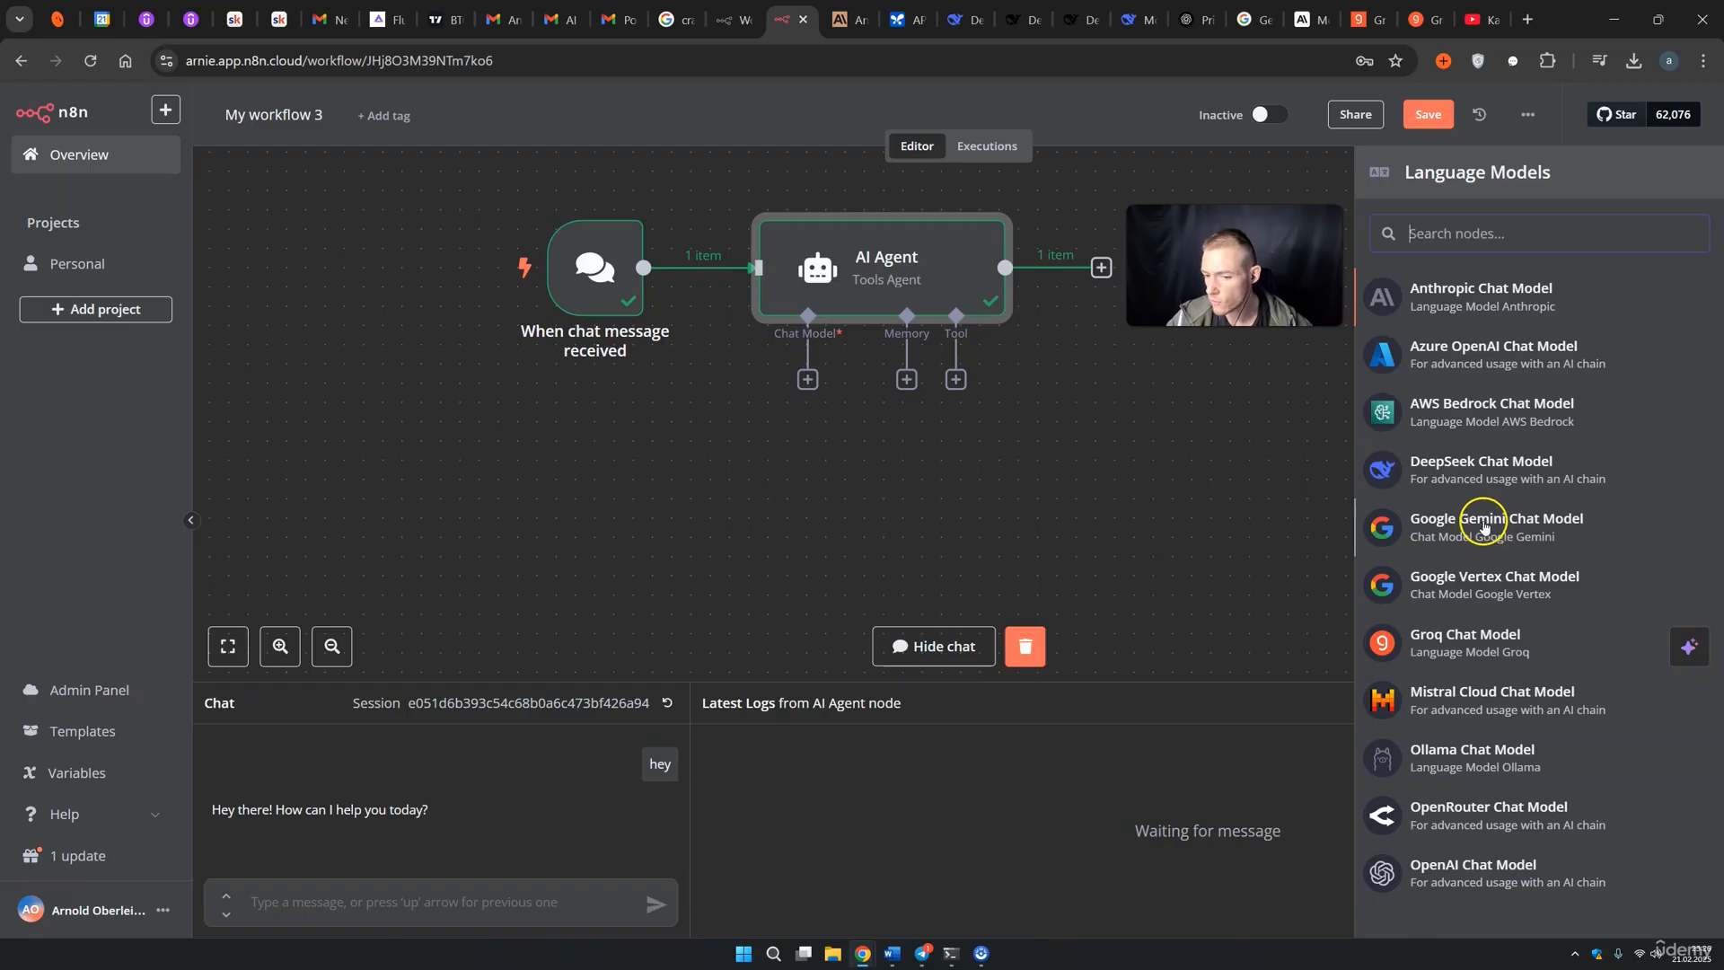
{"action": "left_click", "coordinate": [1457, 647]}
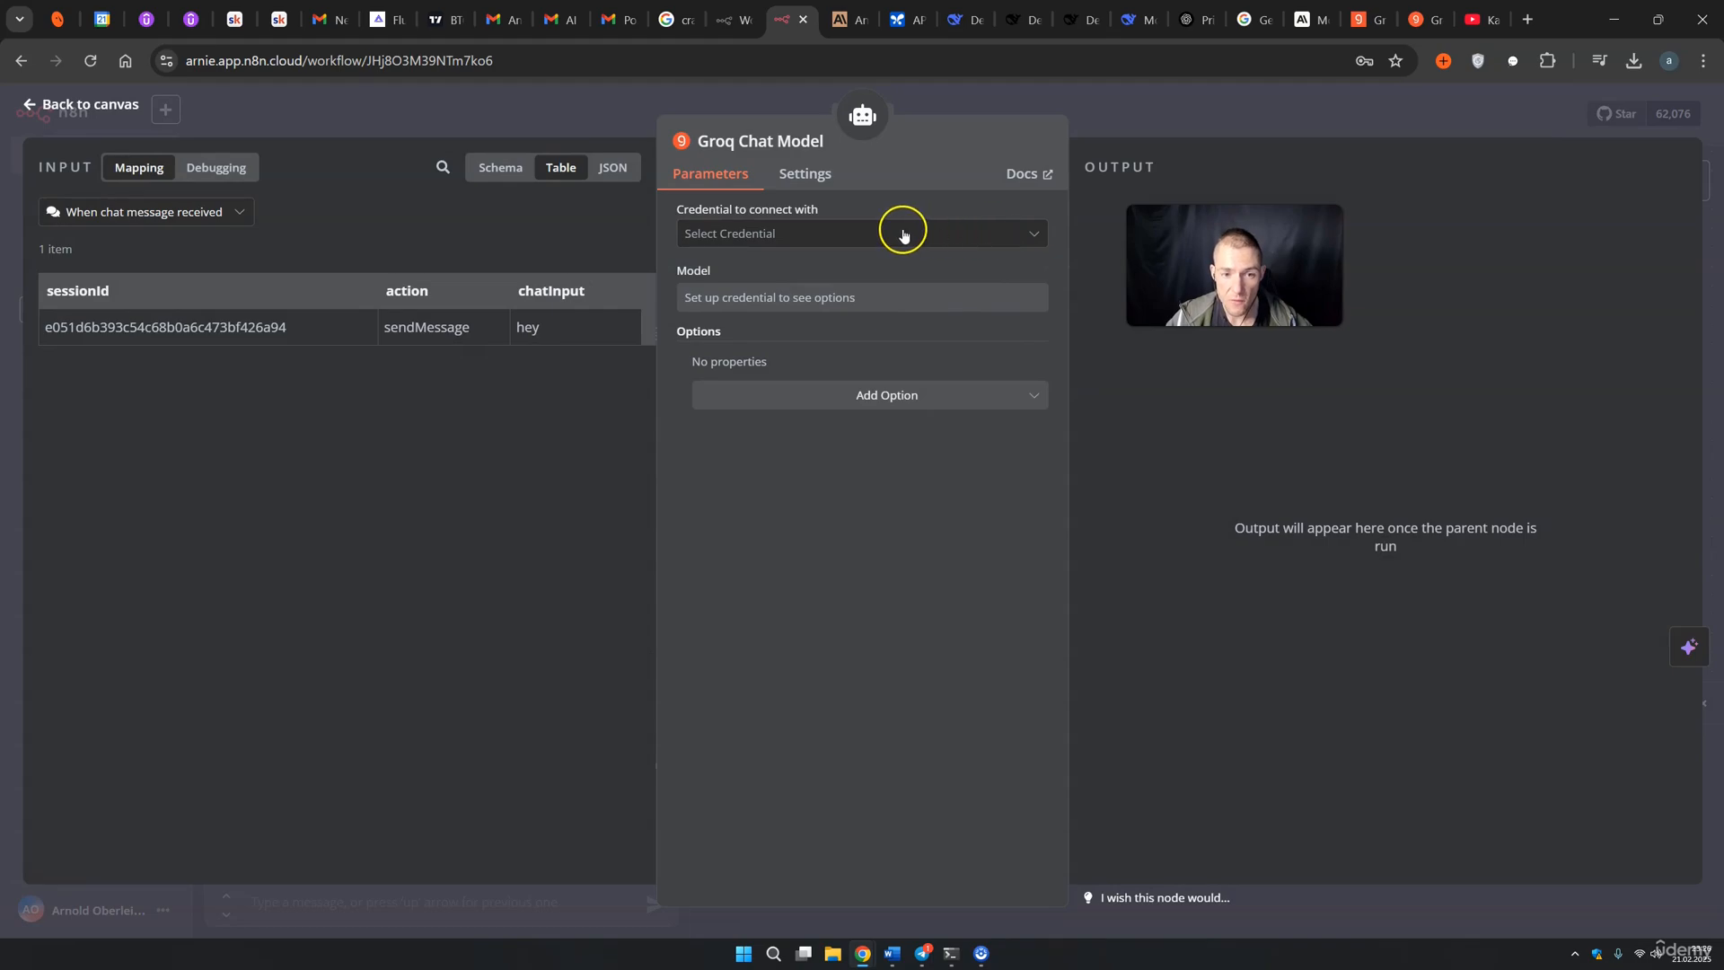
Step: Start a new Groq account credential for the Groq Chat Model and paste an API key into its API Key field
{"action": "left_click", "coordinate": [903, 233]}
{"action": "left_click", "coordinate": [838, 271]}
{"action": "key", "text": "ctrl+v"}
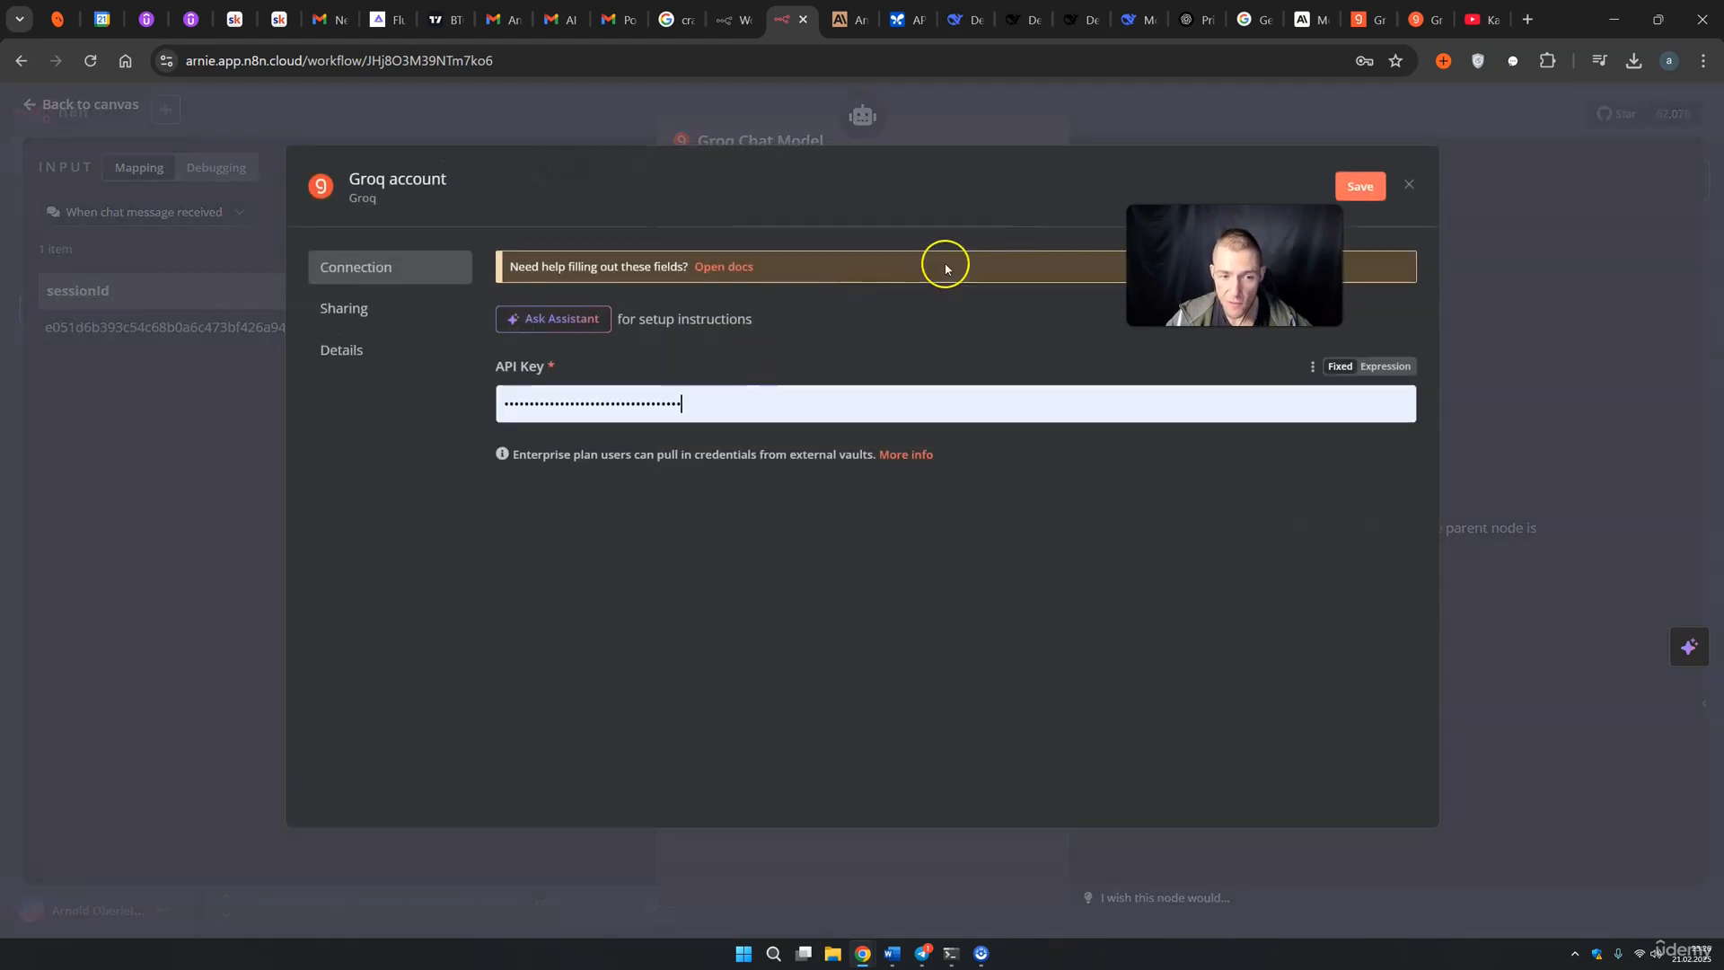
Step: Switch to groq.com, enter its developer console and review the billing plans in the settings
{"action": "left_click", "coordinate": [1360, 18]}
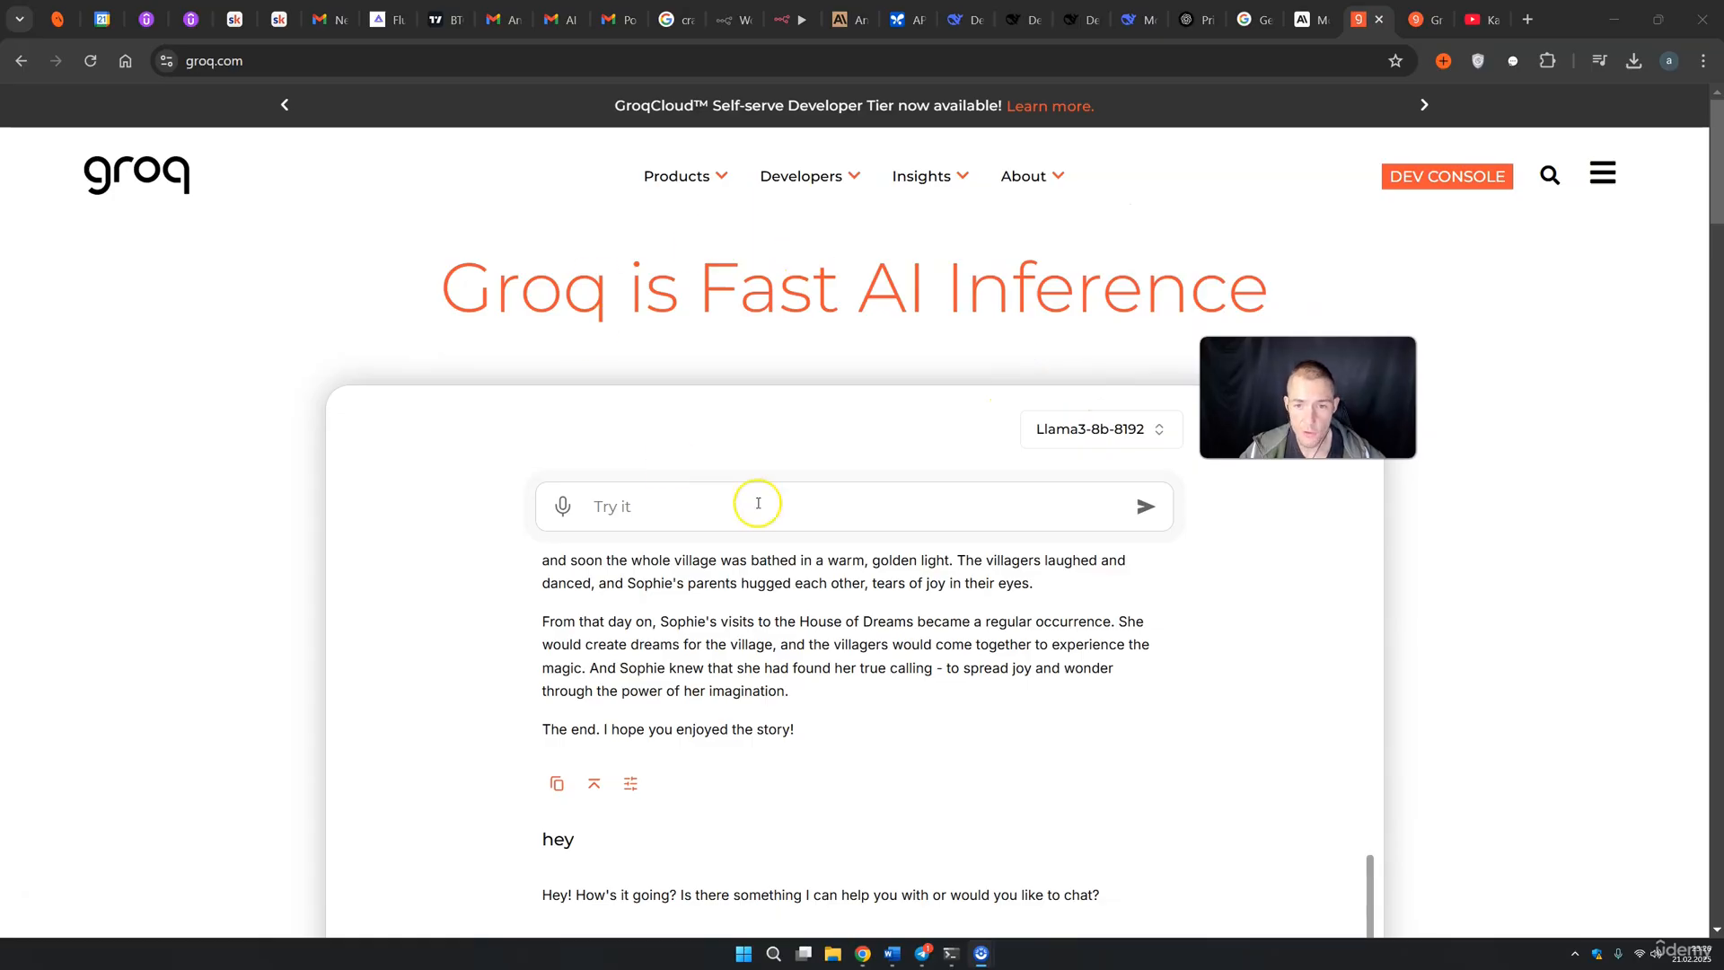
{"action": "left_click", "coordinate": [1405, 195]}
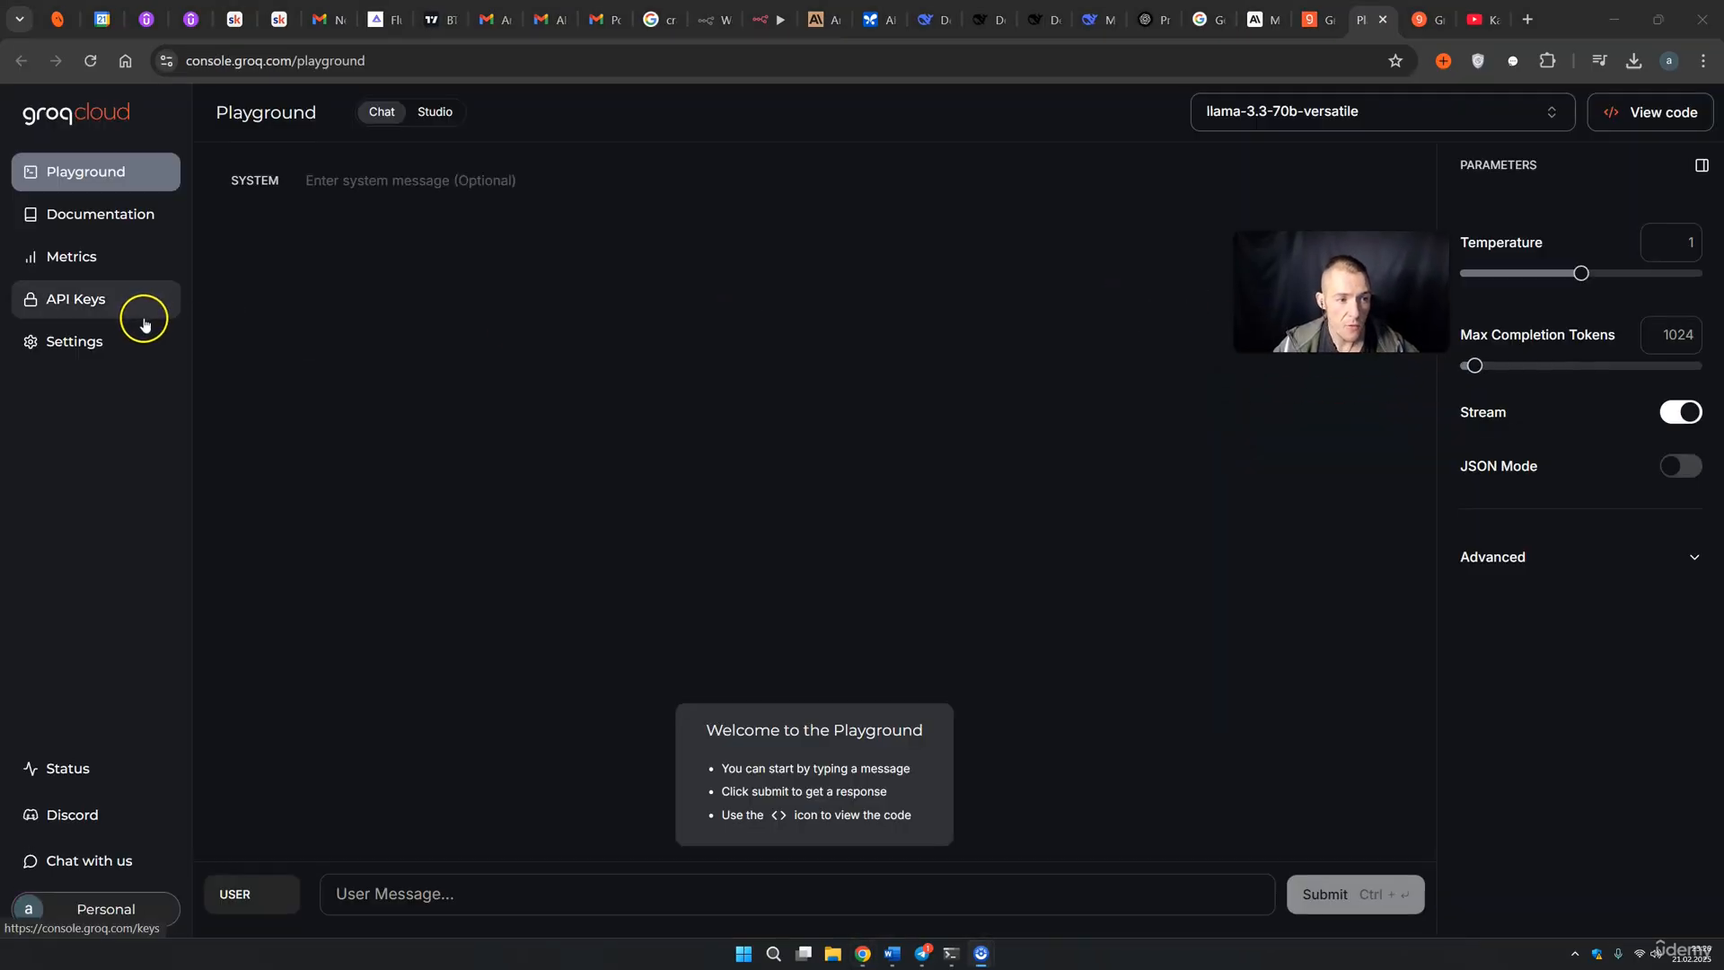
{"action": "left_click", "coordinate": [82, 343]}
{"action": "left_click", "coordinate": [80, 382]}
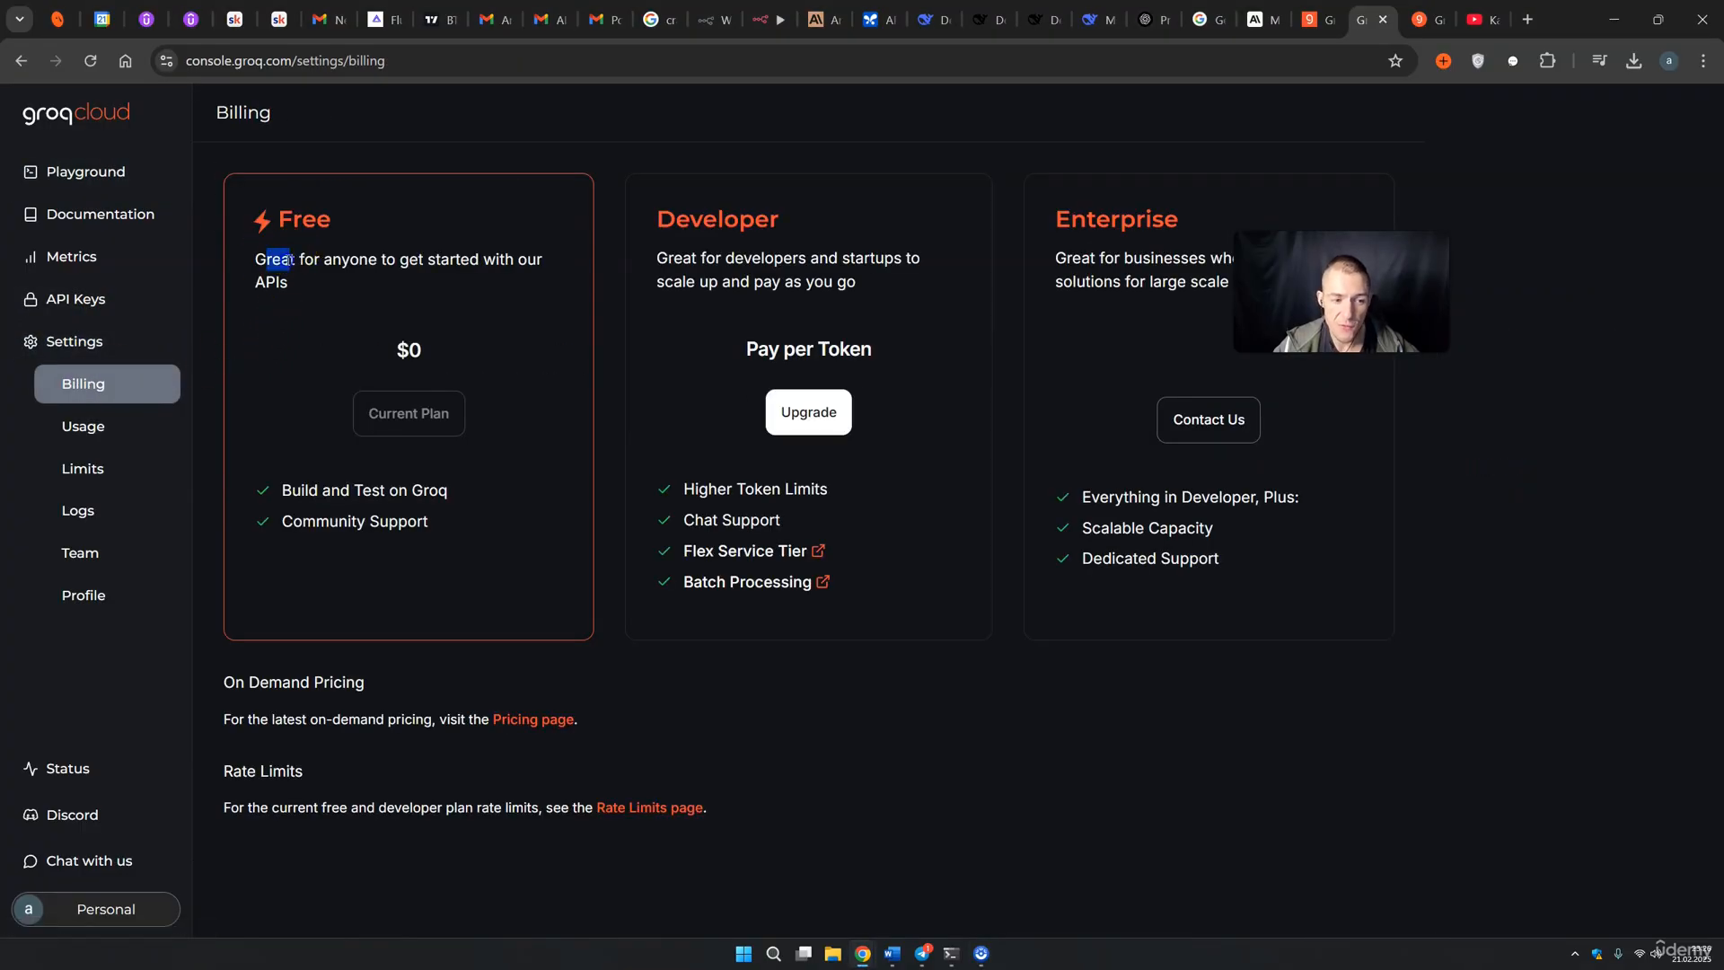
Step: Create a Groq API key with the display name "test" and copy the key
{"action": "left_click", "coordinate": [85, 300]}
{"action": "left_click", "coordinate": [302, 356]}
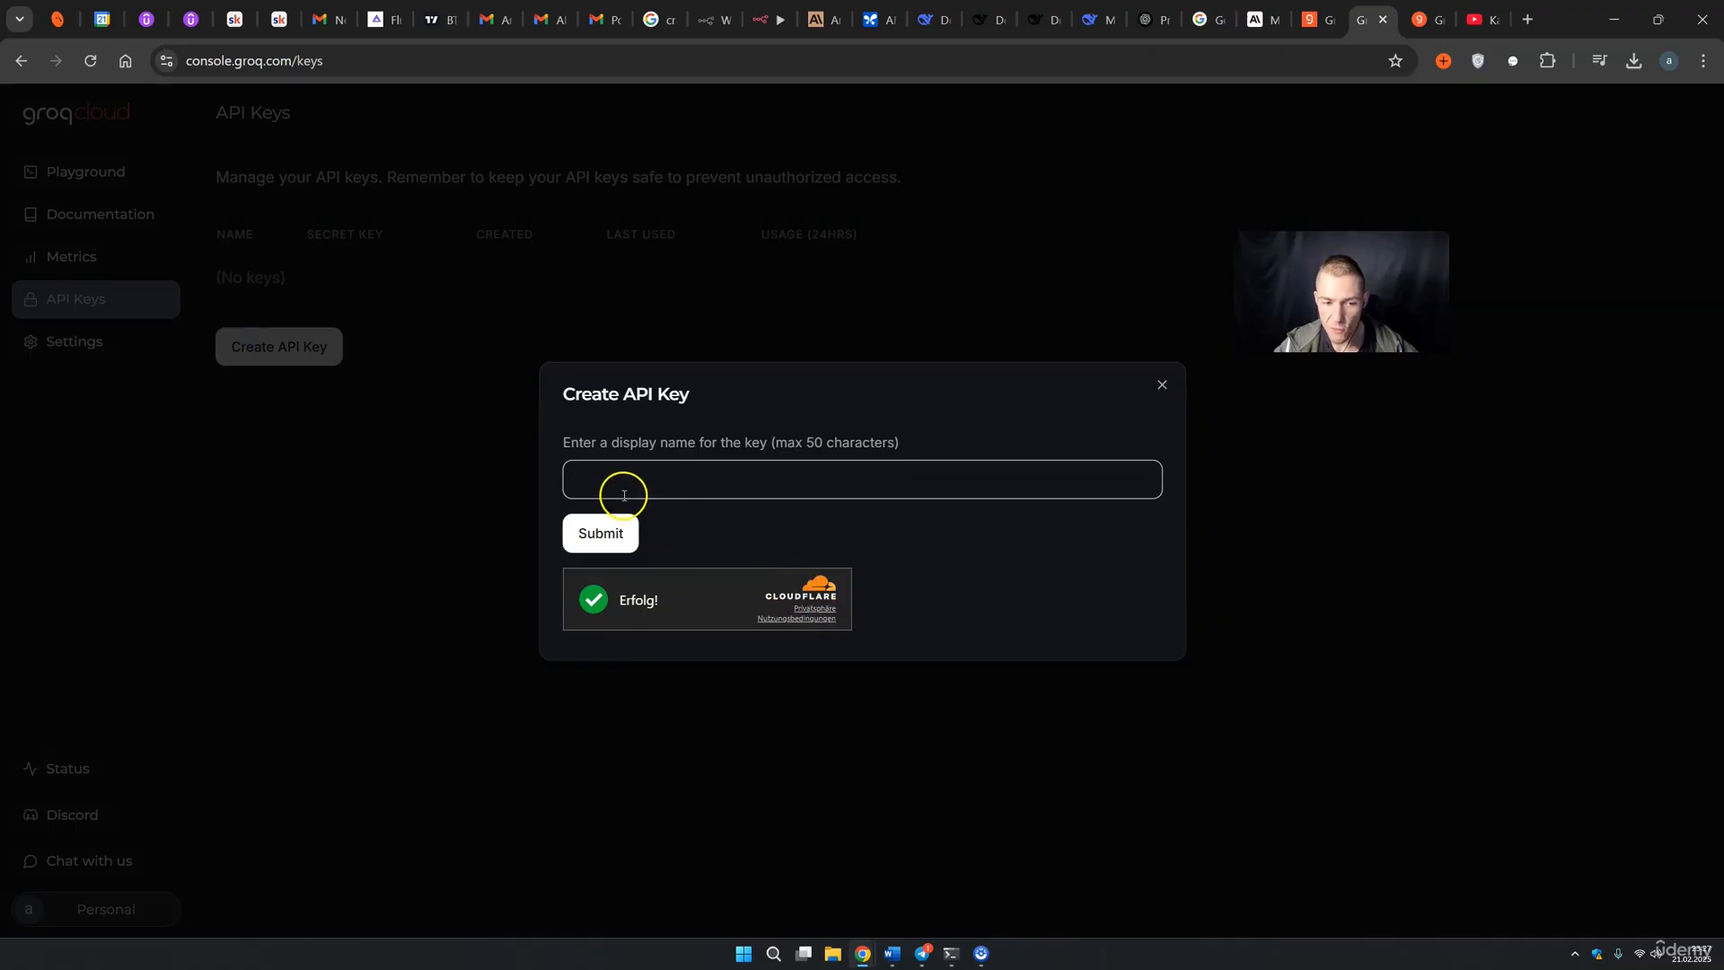
{"action": "type", "text": "test"}
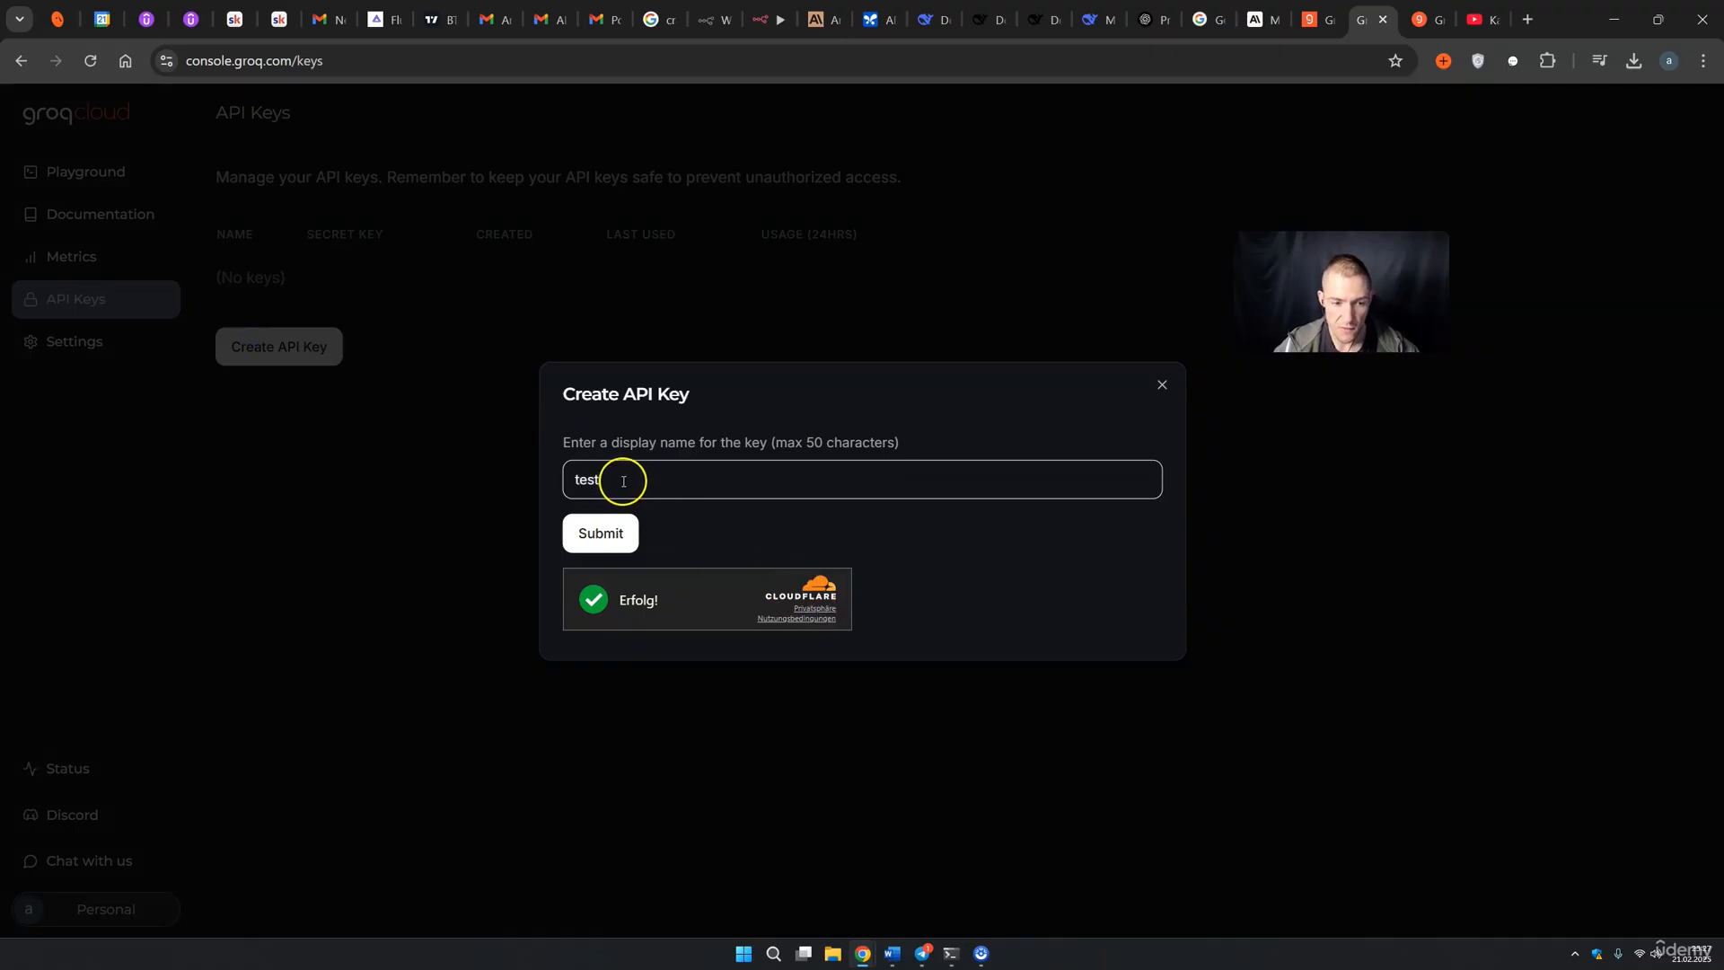
{"action": "left_click", "coordinate": [611, 533]}
{"action": "left_click", "coordinate": [1101, 485]}
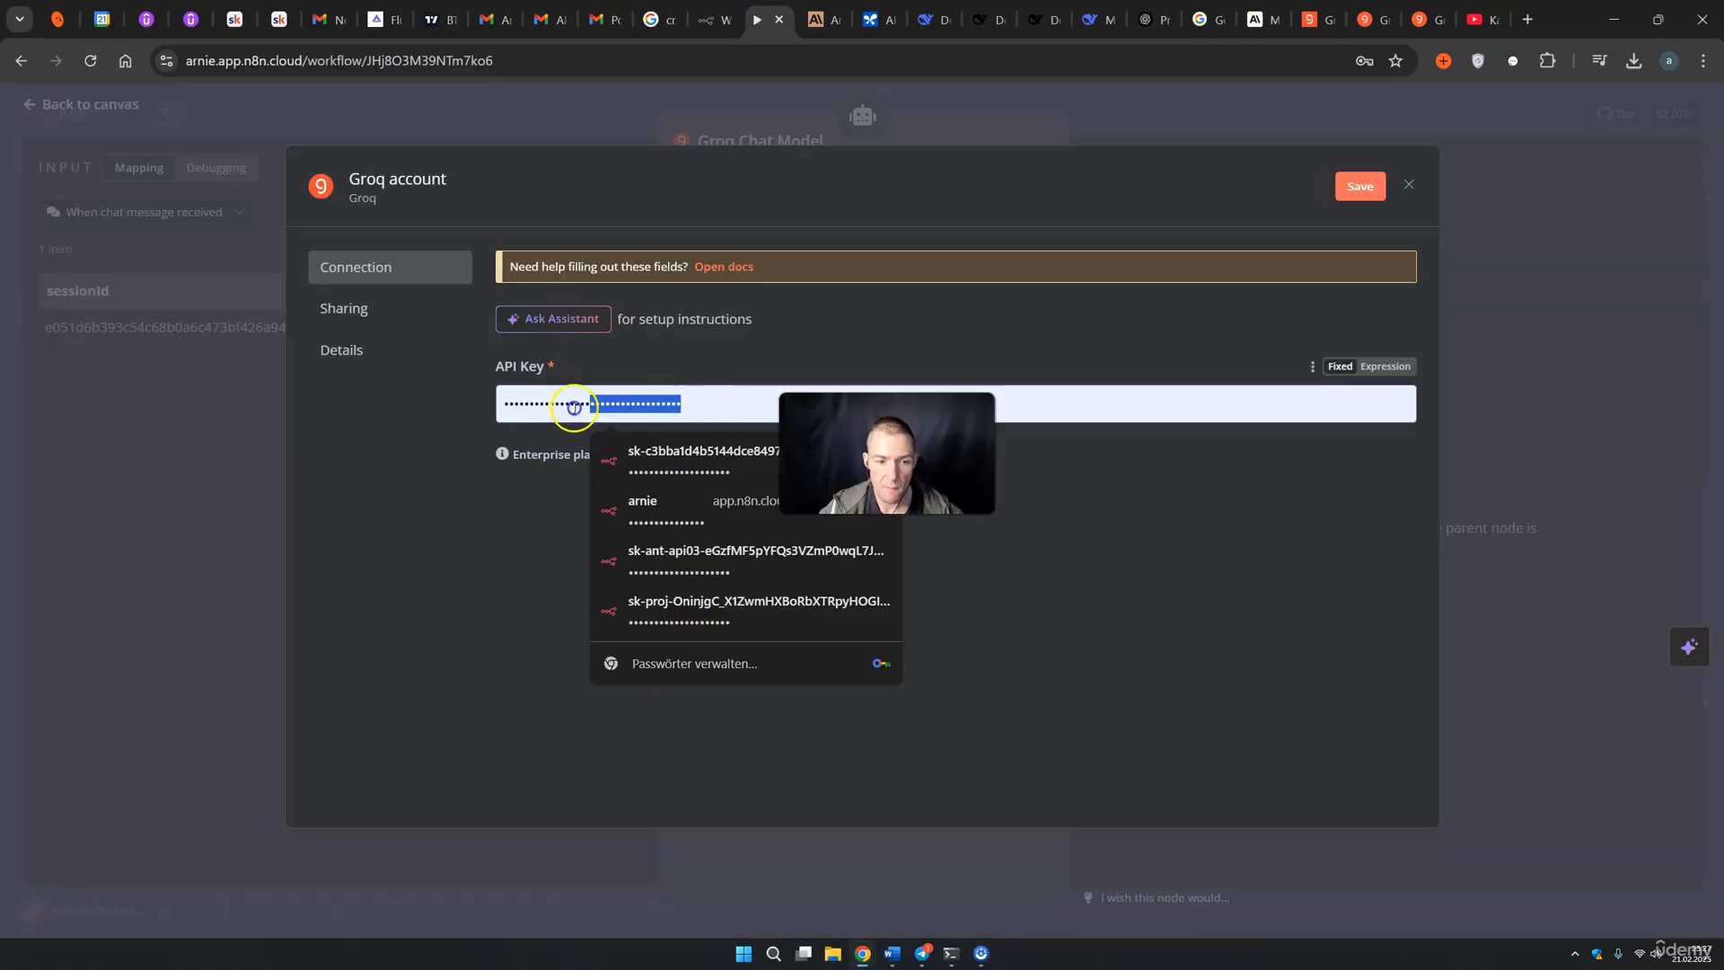
Step: Replace the API key in the n8n Groq account credential with the copied one, save the credential and close it
{"action": "key", "text": "ctrl+a"}
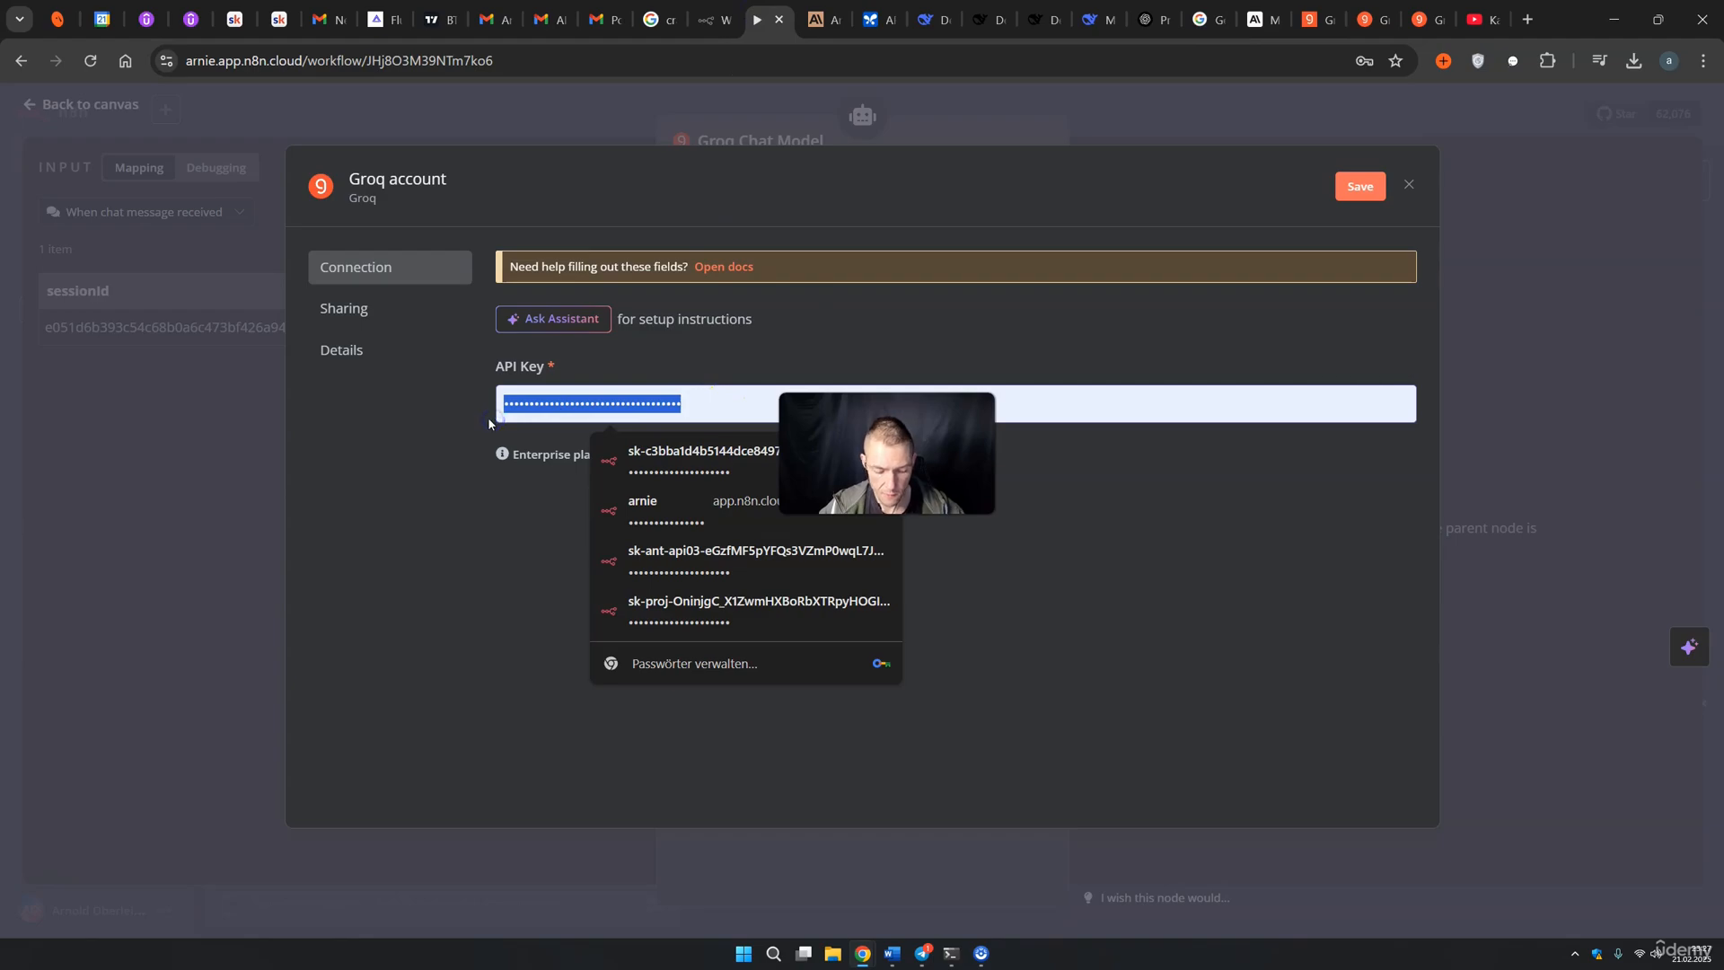
{"action": "key", "text": "ctrl+v"}
{"action": "left_click", "coordinate": [1359, 188]}
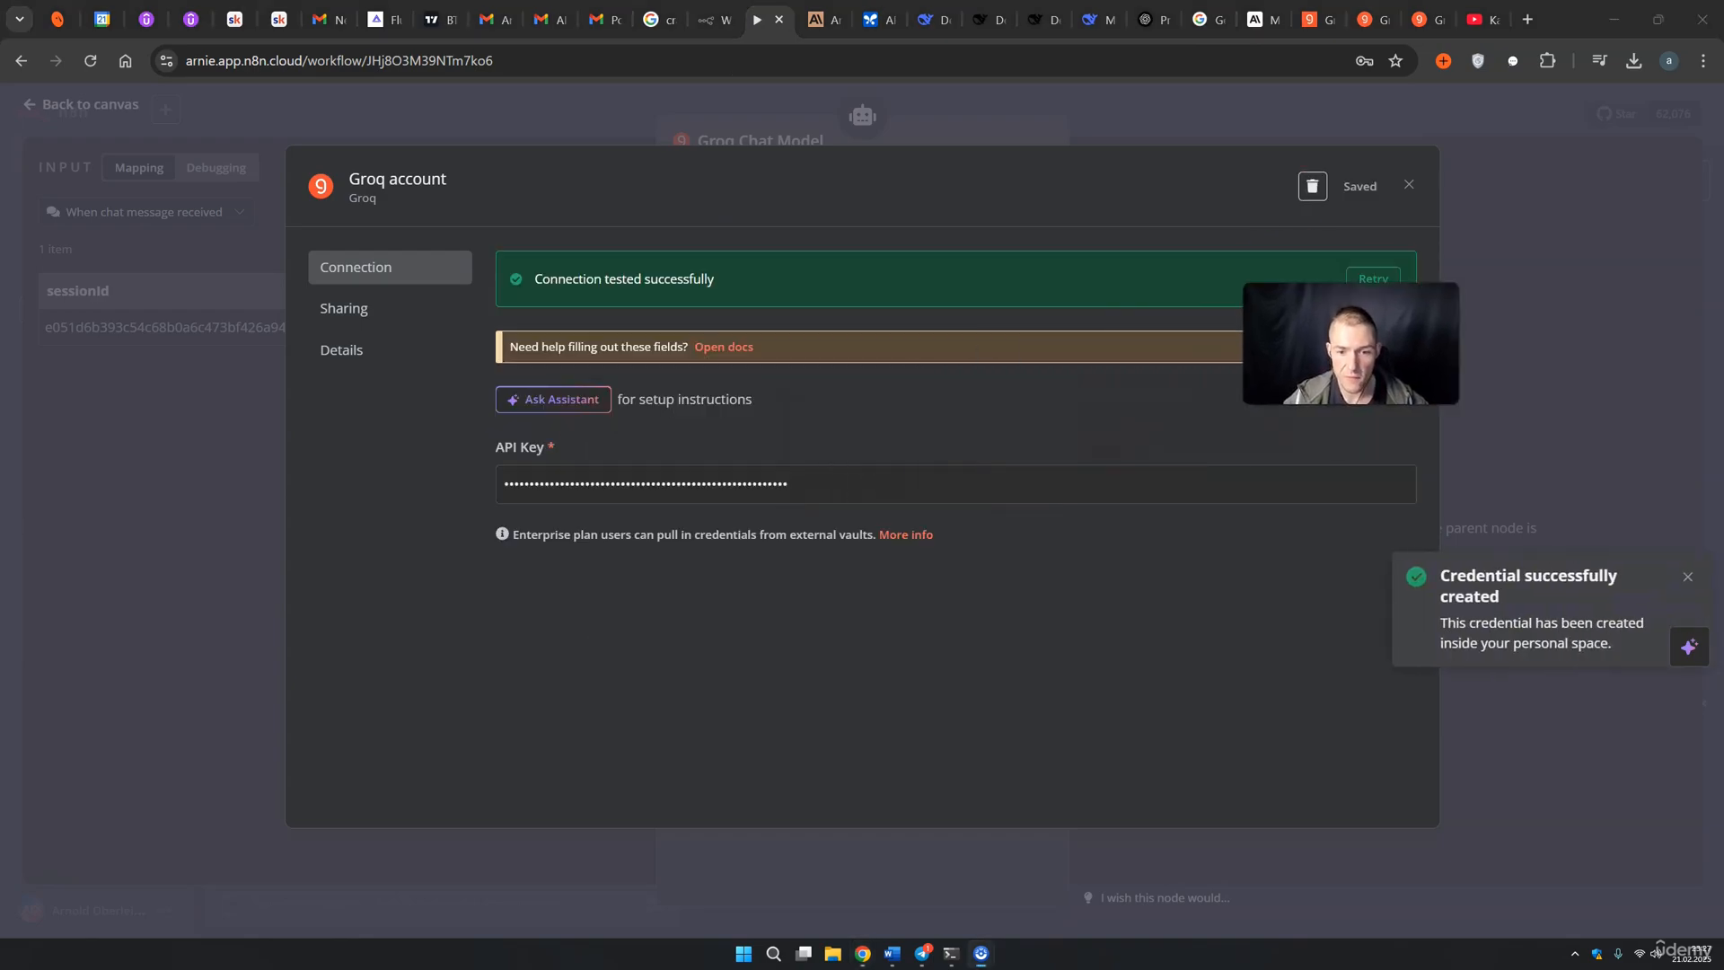
{"action": "left_click", "coordinate": [1409, 186]}
Step: Set the Groq Chat Model to gemma2-9b-it and move its node away from the Memory and Tool connectors
{"action": "left_click", "coordinate": [1012, 299]}
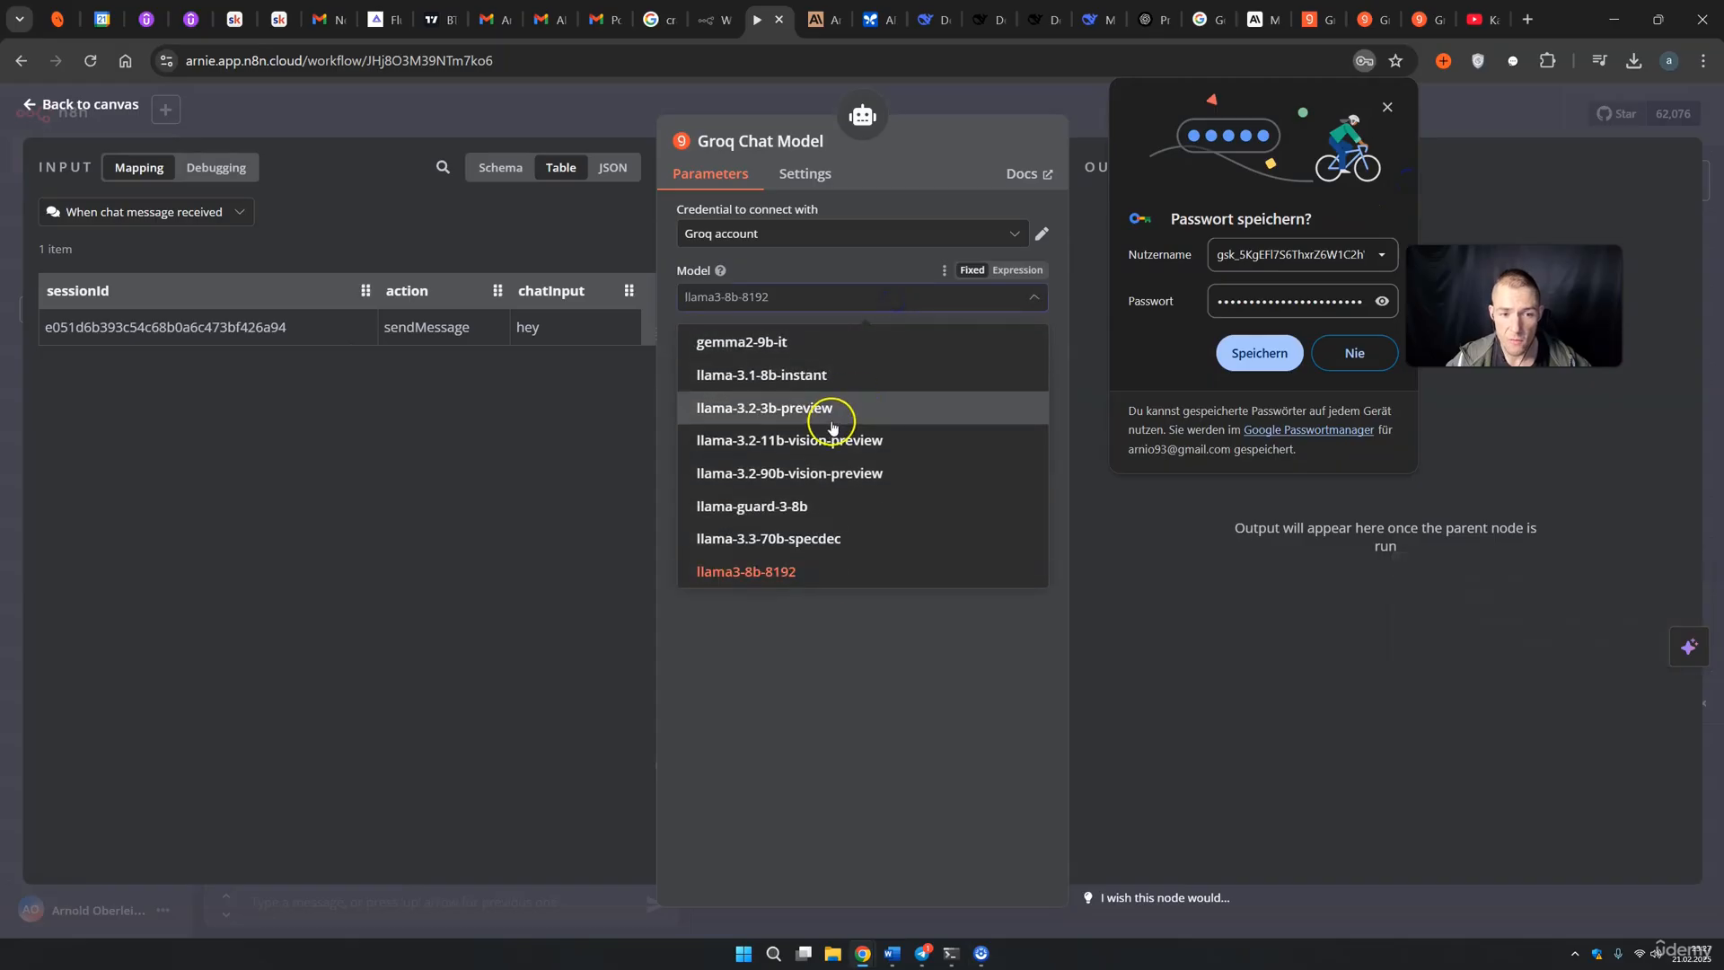
{"action": "scroll", "coordinate": [826, 417], "scroll_direction": "up", "scroll_amount": 1}
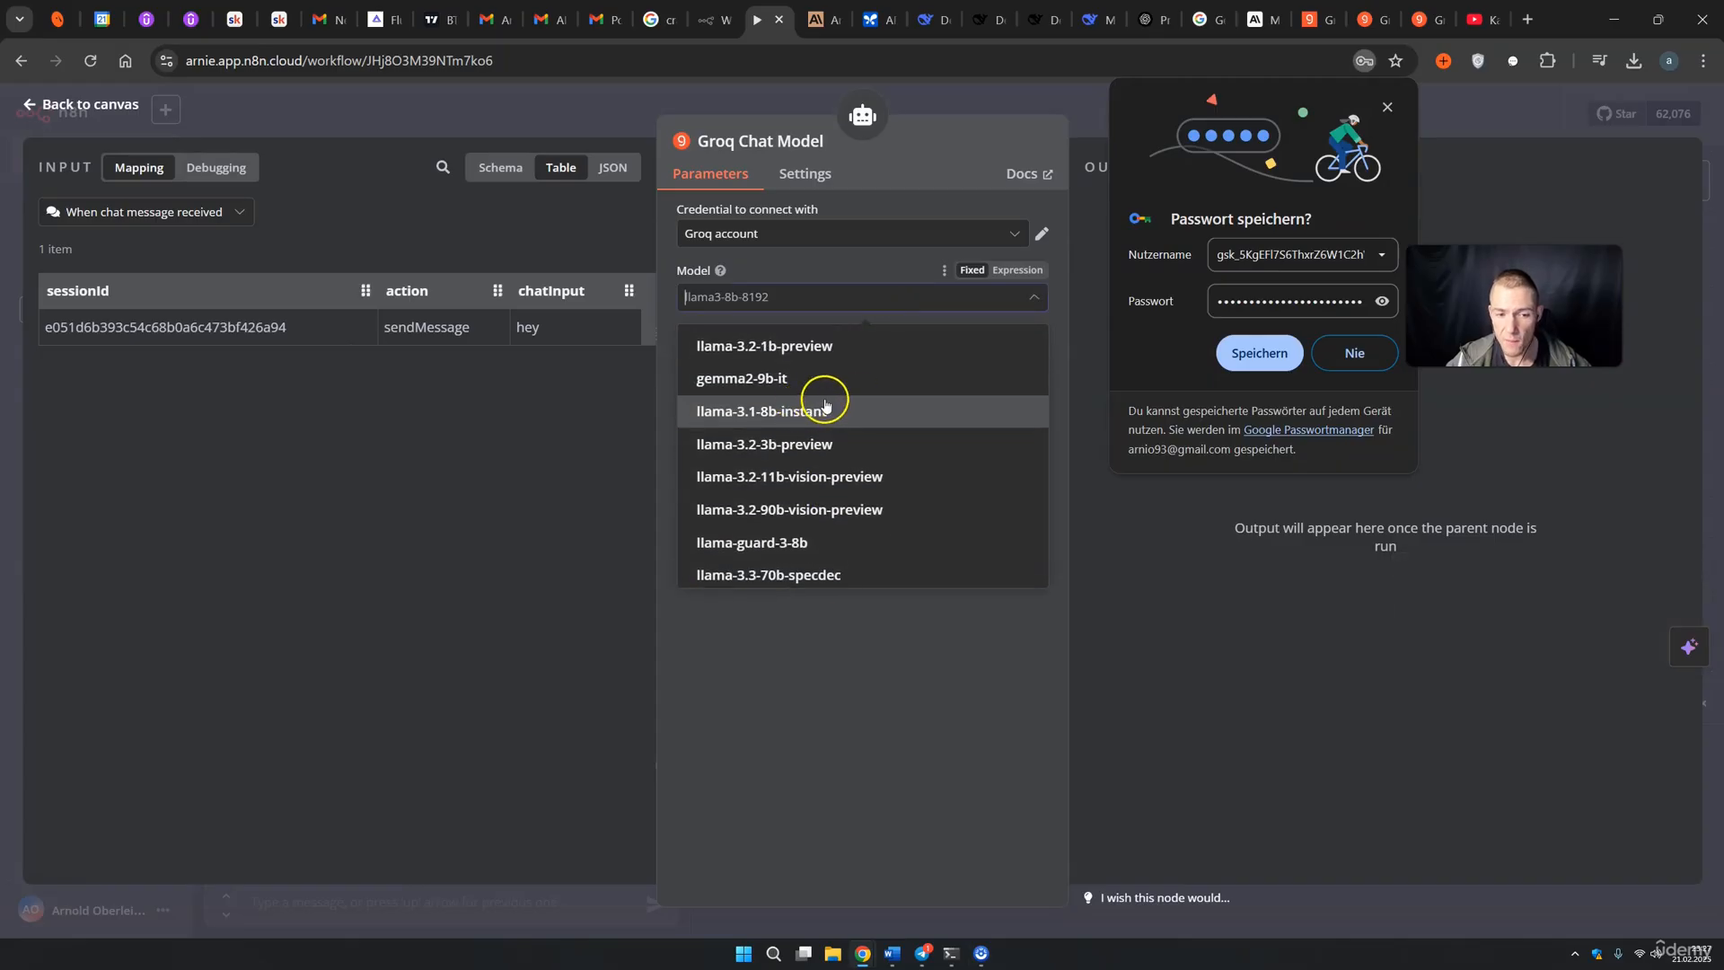
{"action": "left_click", "coordinate": [749, 381]}
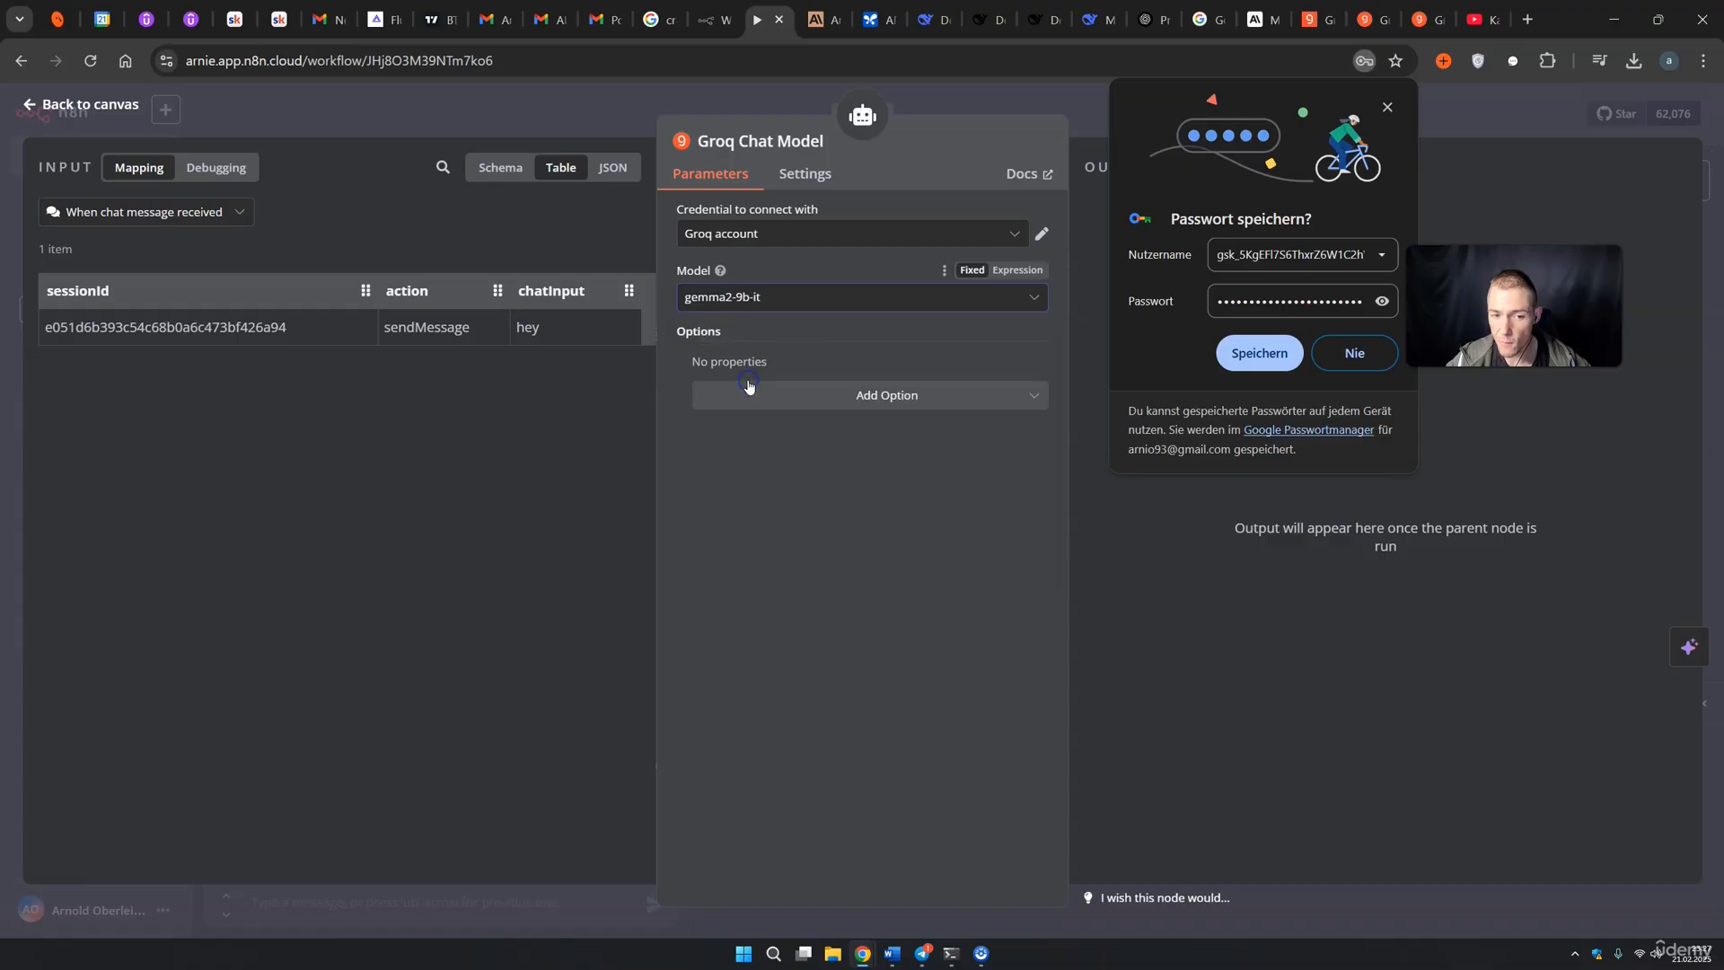
{"action": "left_click", "coordinate": [1123, 130]}
{"action": "left_click", "coordinate": [1386, 105]}
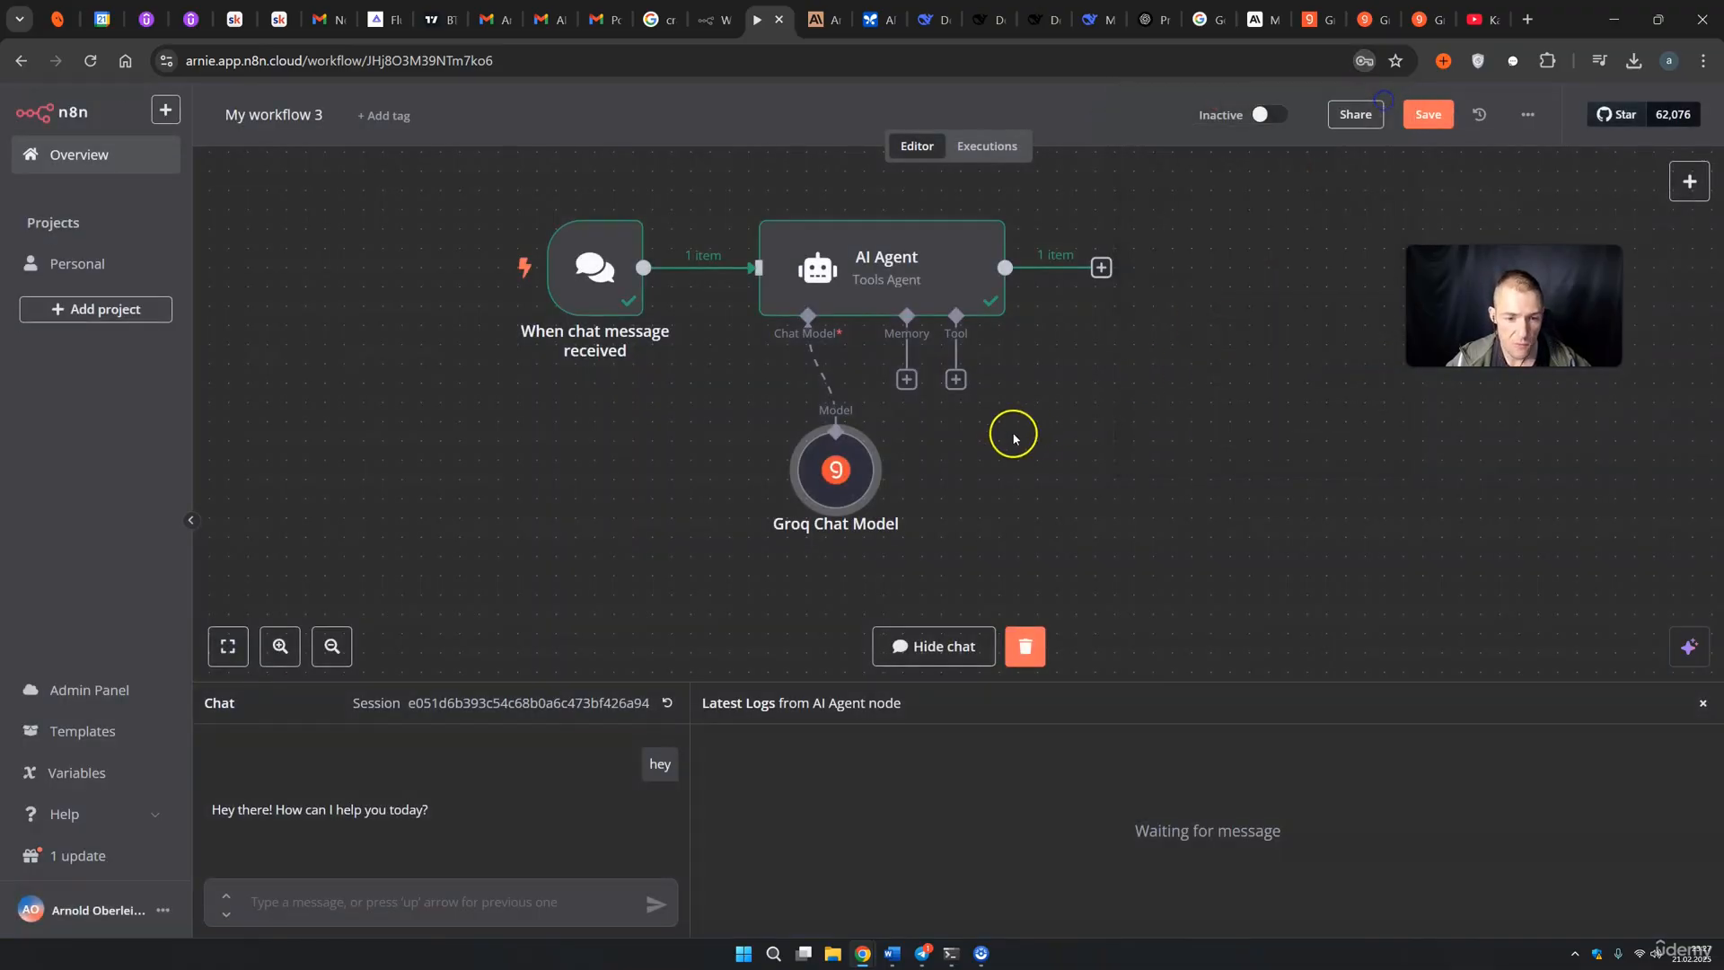
{"action": "left_click_drag", "start_coordinate": [825, 506], "coordinate": [709, 524]}
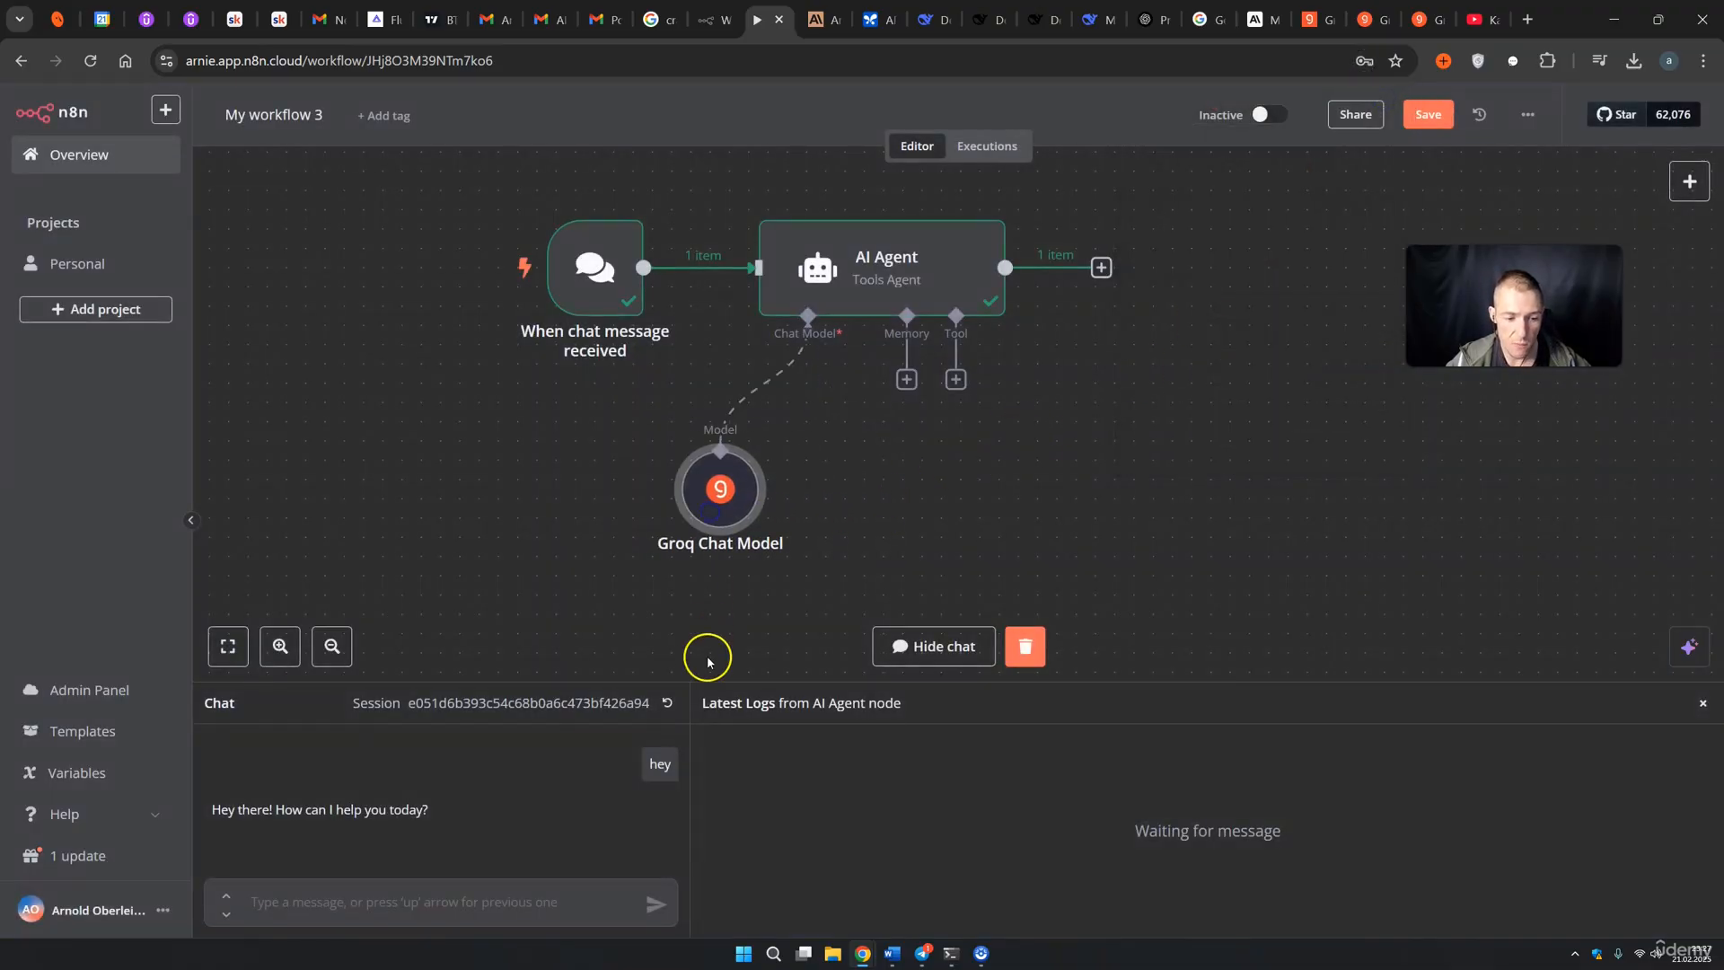
Step: Reset the chat session, send the message "tell me a story about a fox" and read through the agent's reply
{"action": "left_click", "coordinate": [667, 702]}
{"action": "left_click", "coordinate": [1020, 562]}
{"action": "left_click_drag", "start_coordinate": [794, 682], "coordinate": [794, 454]}
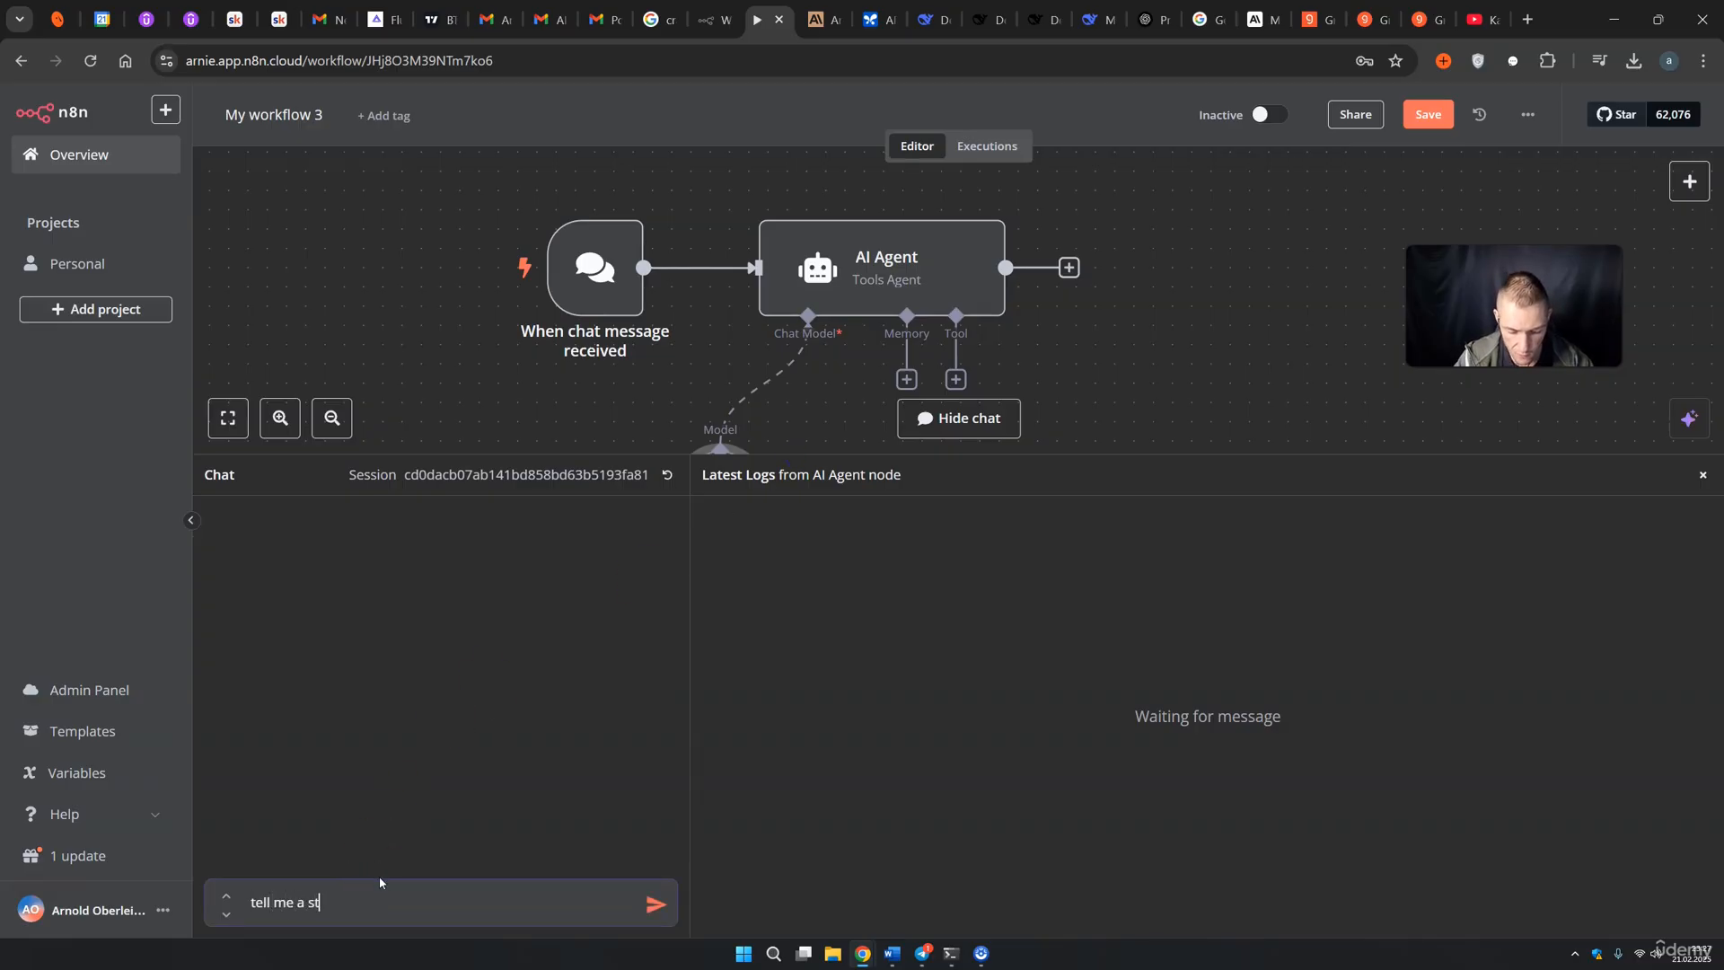
{"action": "type", "text": "x"}
{"action": "key", "text": "Return"}
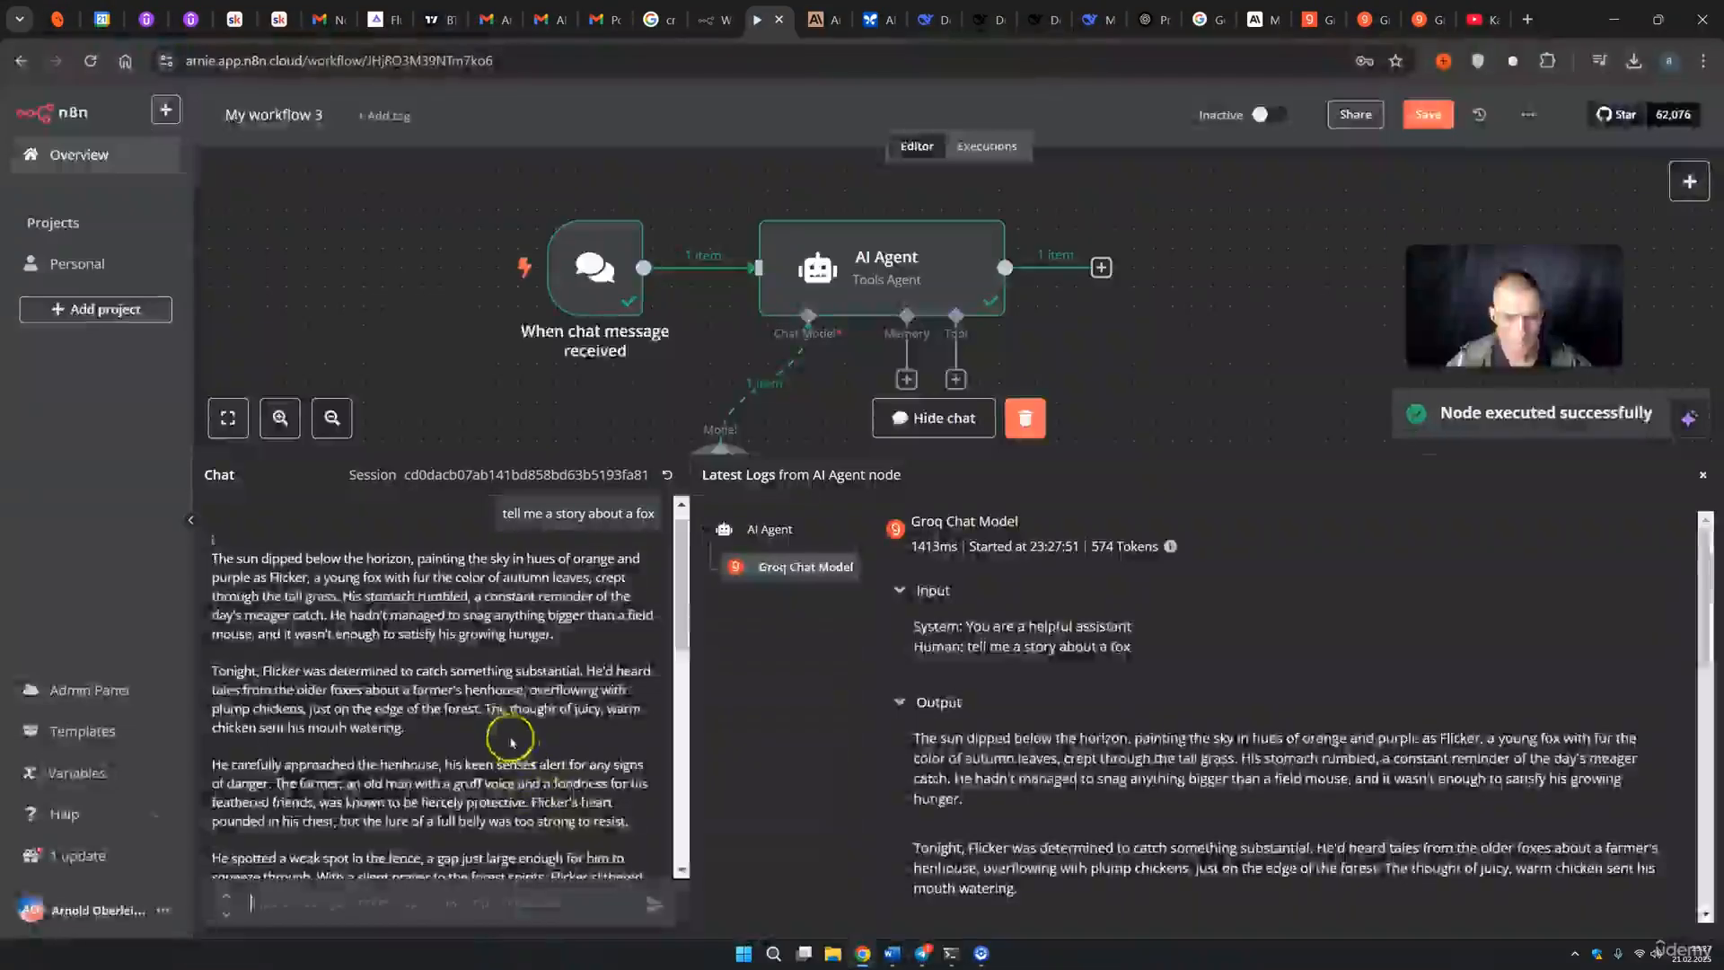
{"action": "scroll", "coordinate": [553, 706], "scroll_direction": "down", "scroll_amount": 10}
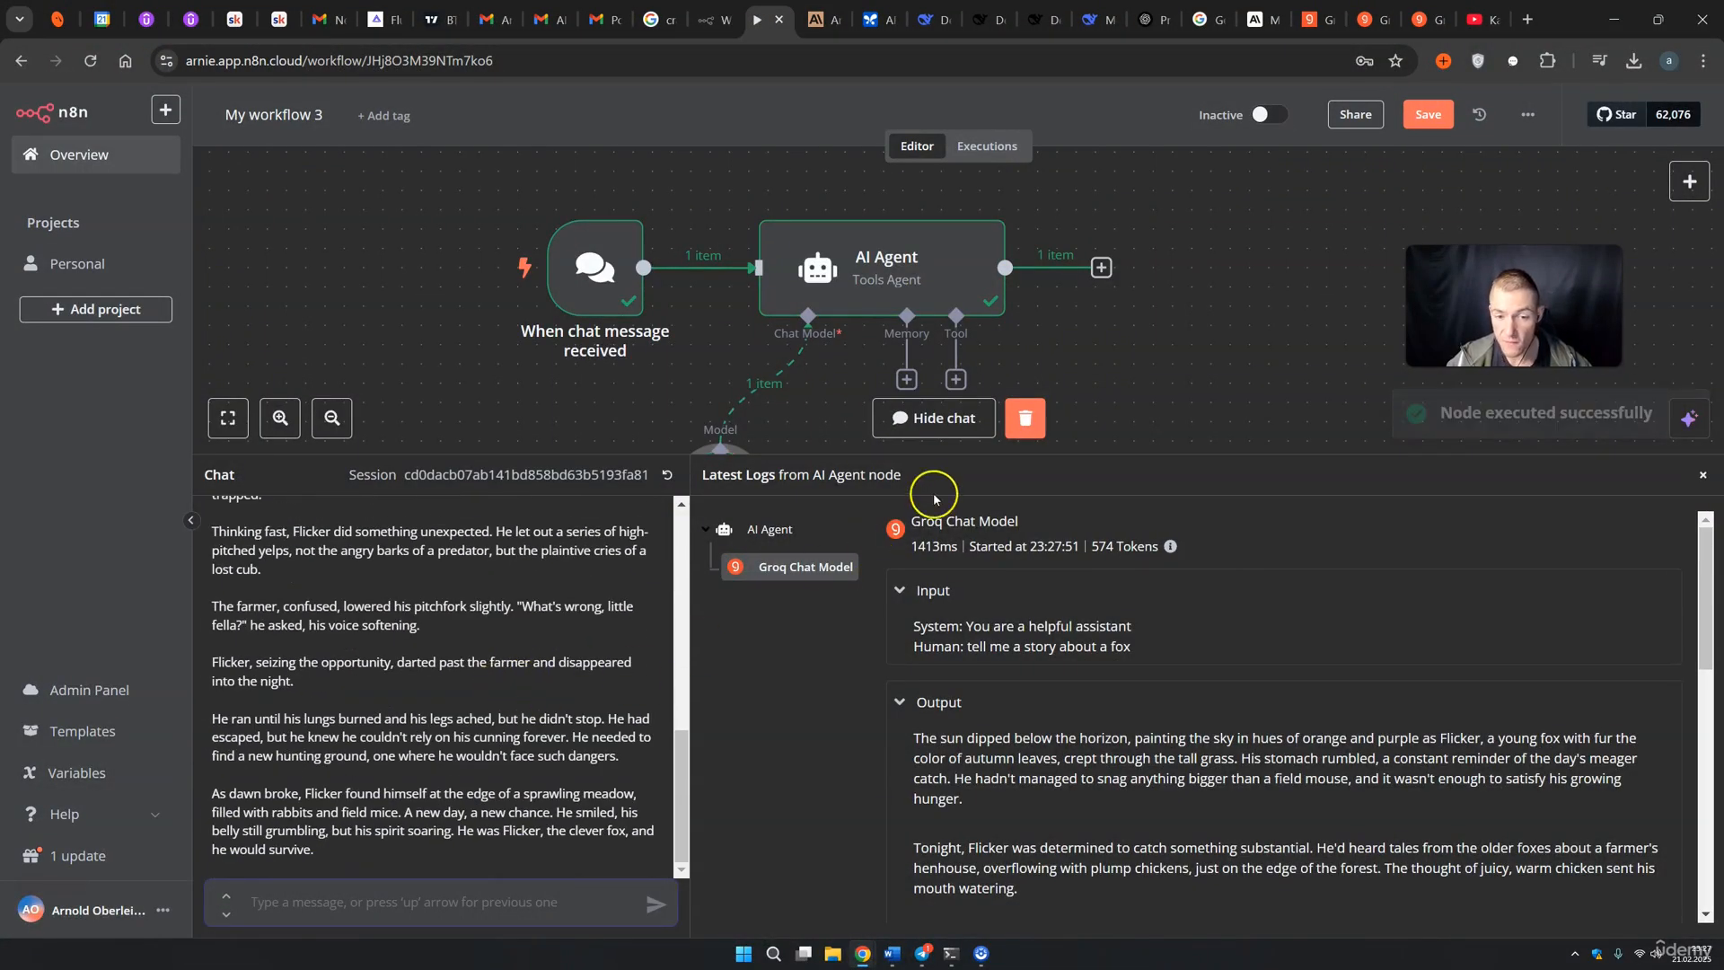
{"action": "left_click_drag", "start_coordinate": [923, 454], "coordinate": [897, 717]}
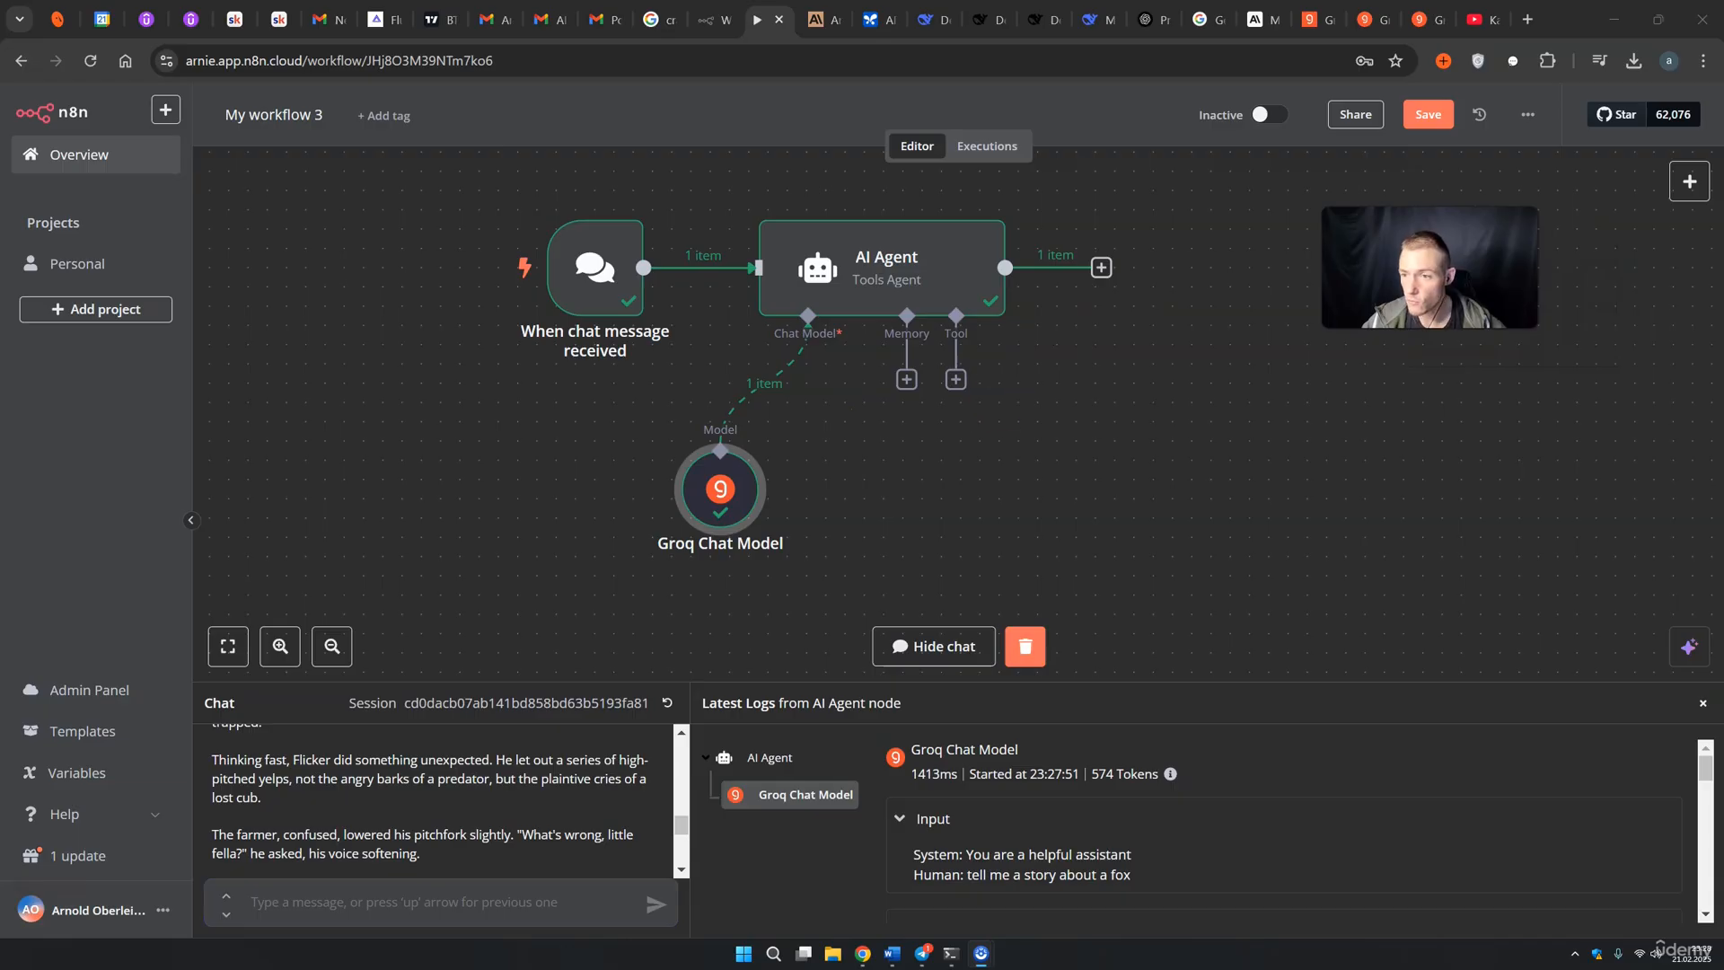
Step: Delete the Groq Chat Model node and review the Mistral Cloud, Ollama and OpenRouter entries among the available language models
{"action": "key", "text": "Delete"}
{"action": "left_click", "coordinate": [808, 379]}
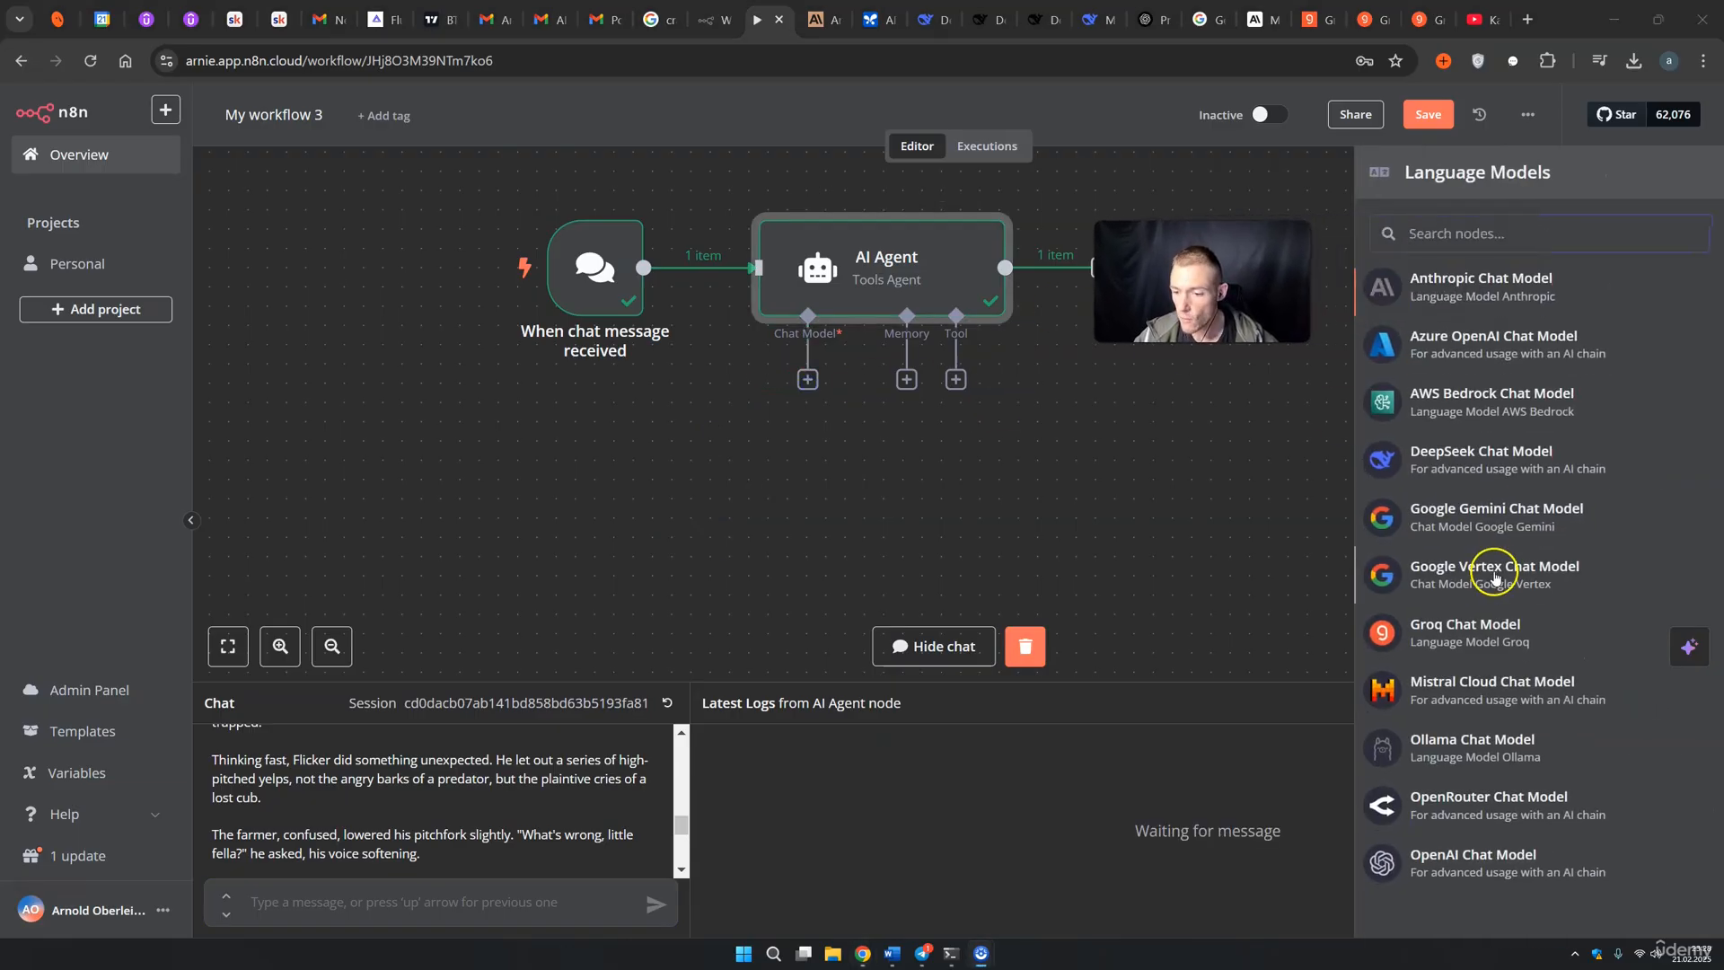
{"action": "left_click", "coordinate": [1499, 696]}
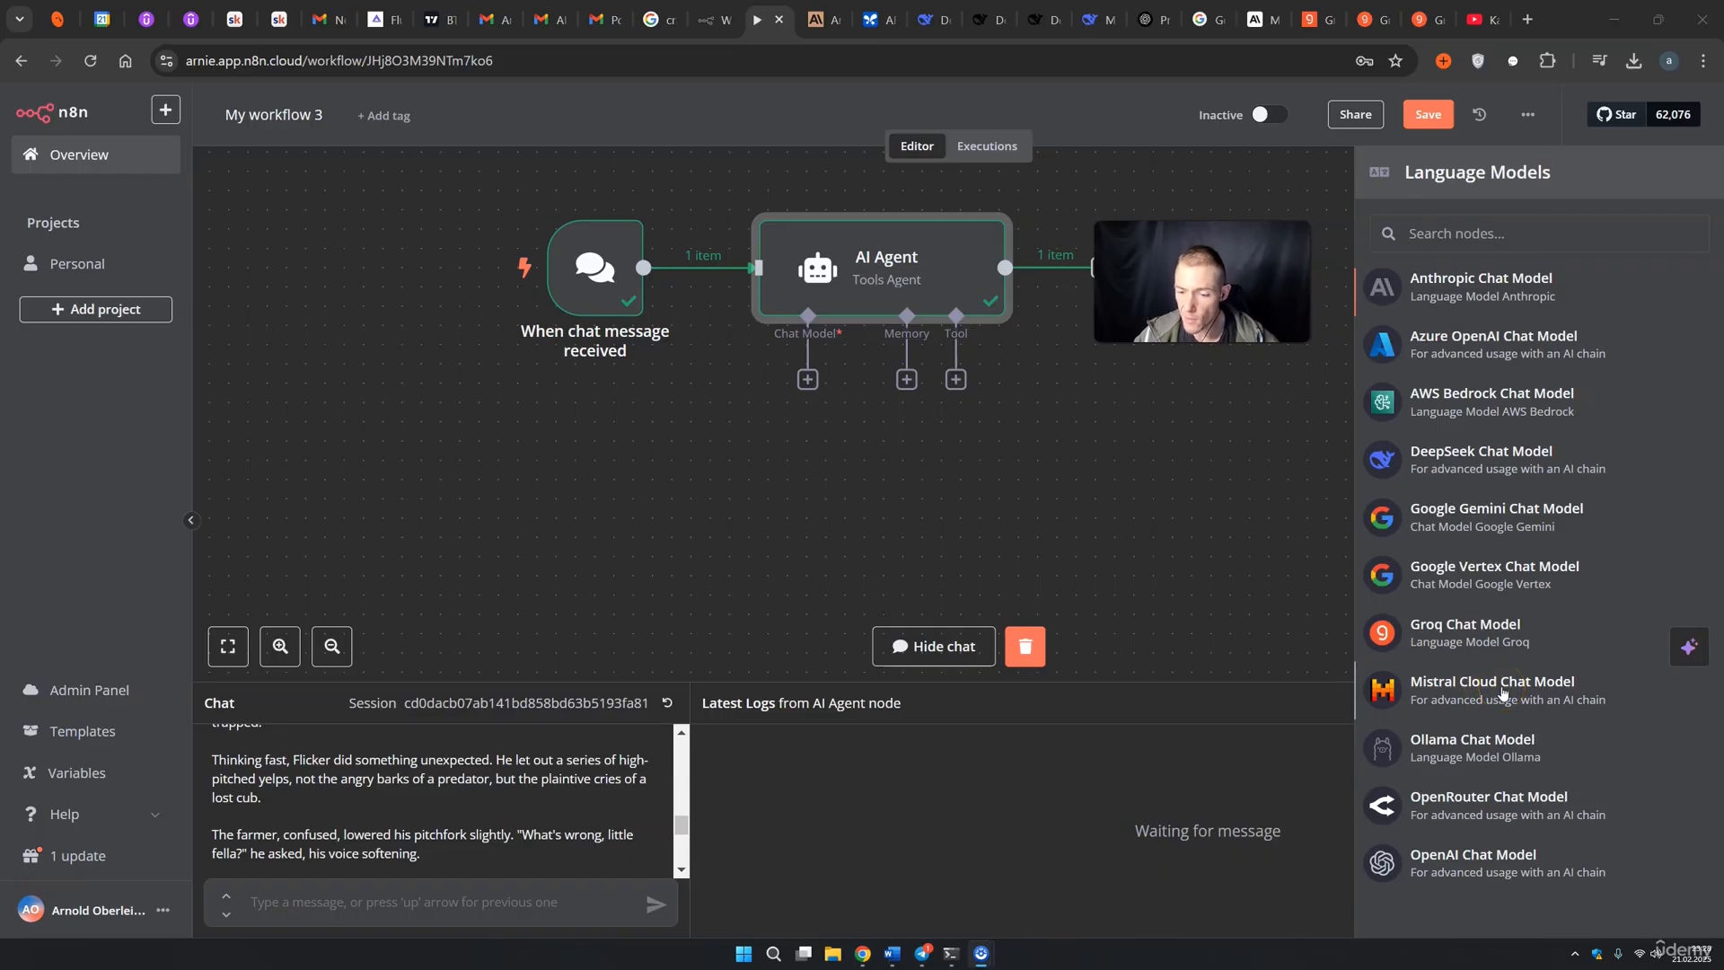
{"action": "left_click", "coordinate": [1472, 750]}
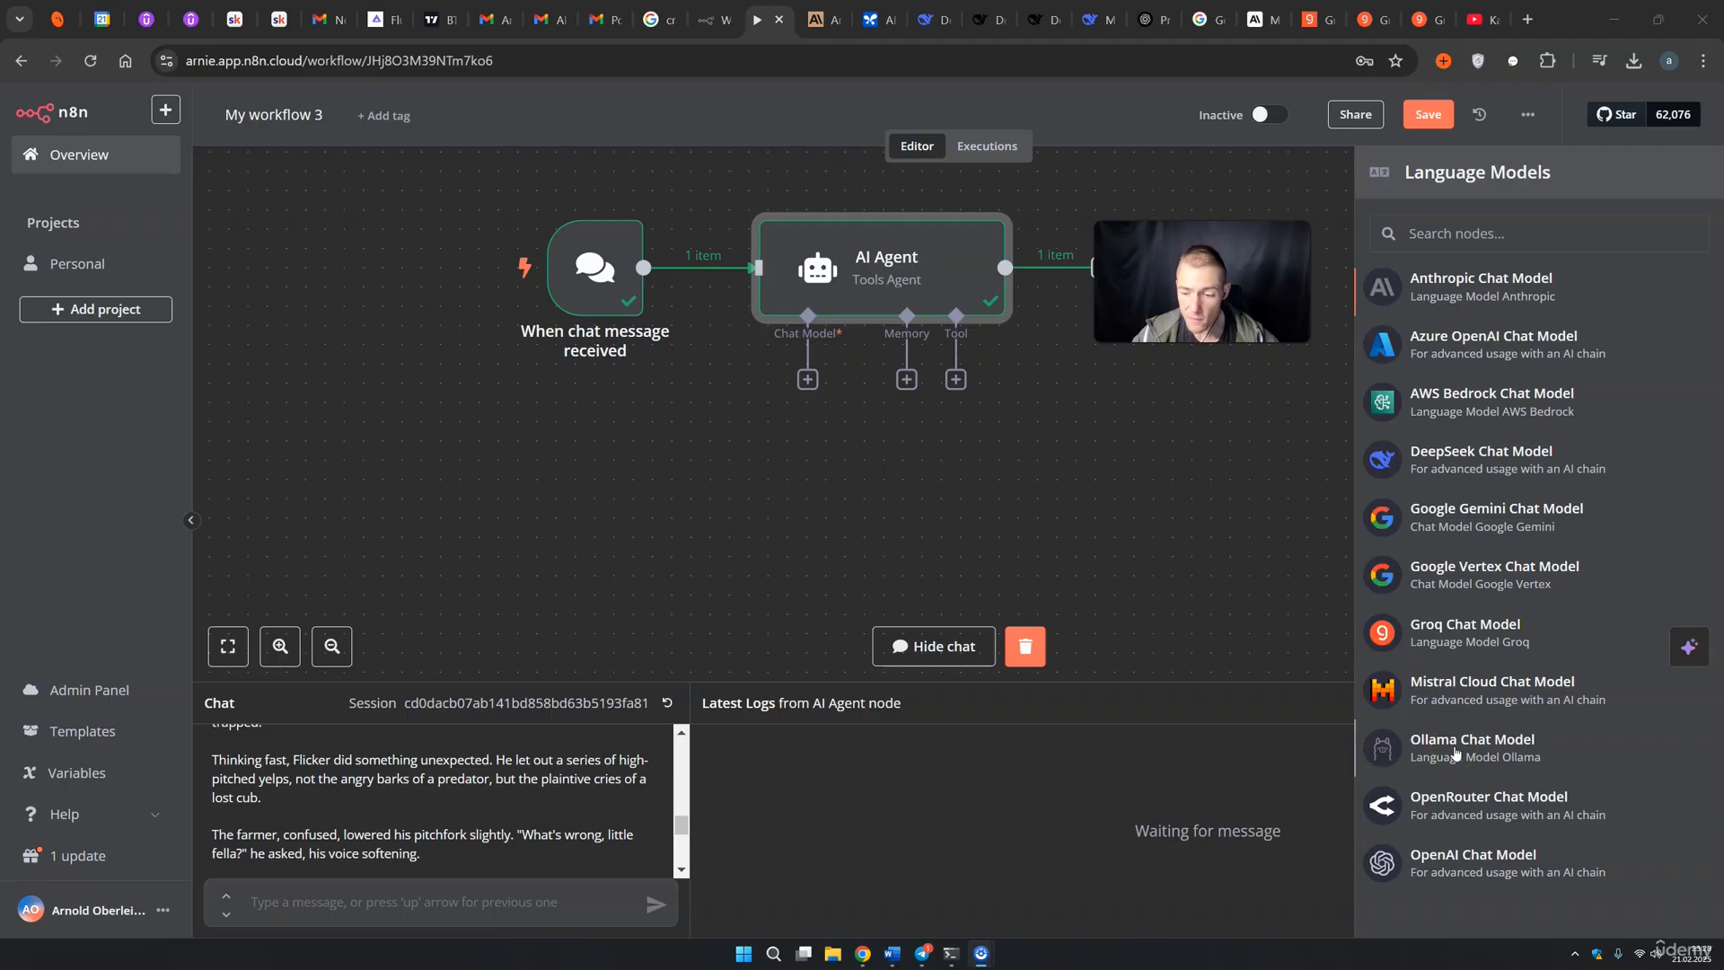
{"action": "left_click", "coordinate": [1459, 754]}
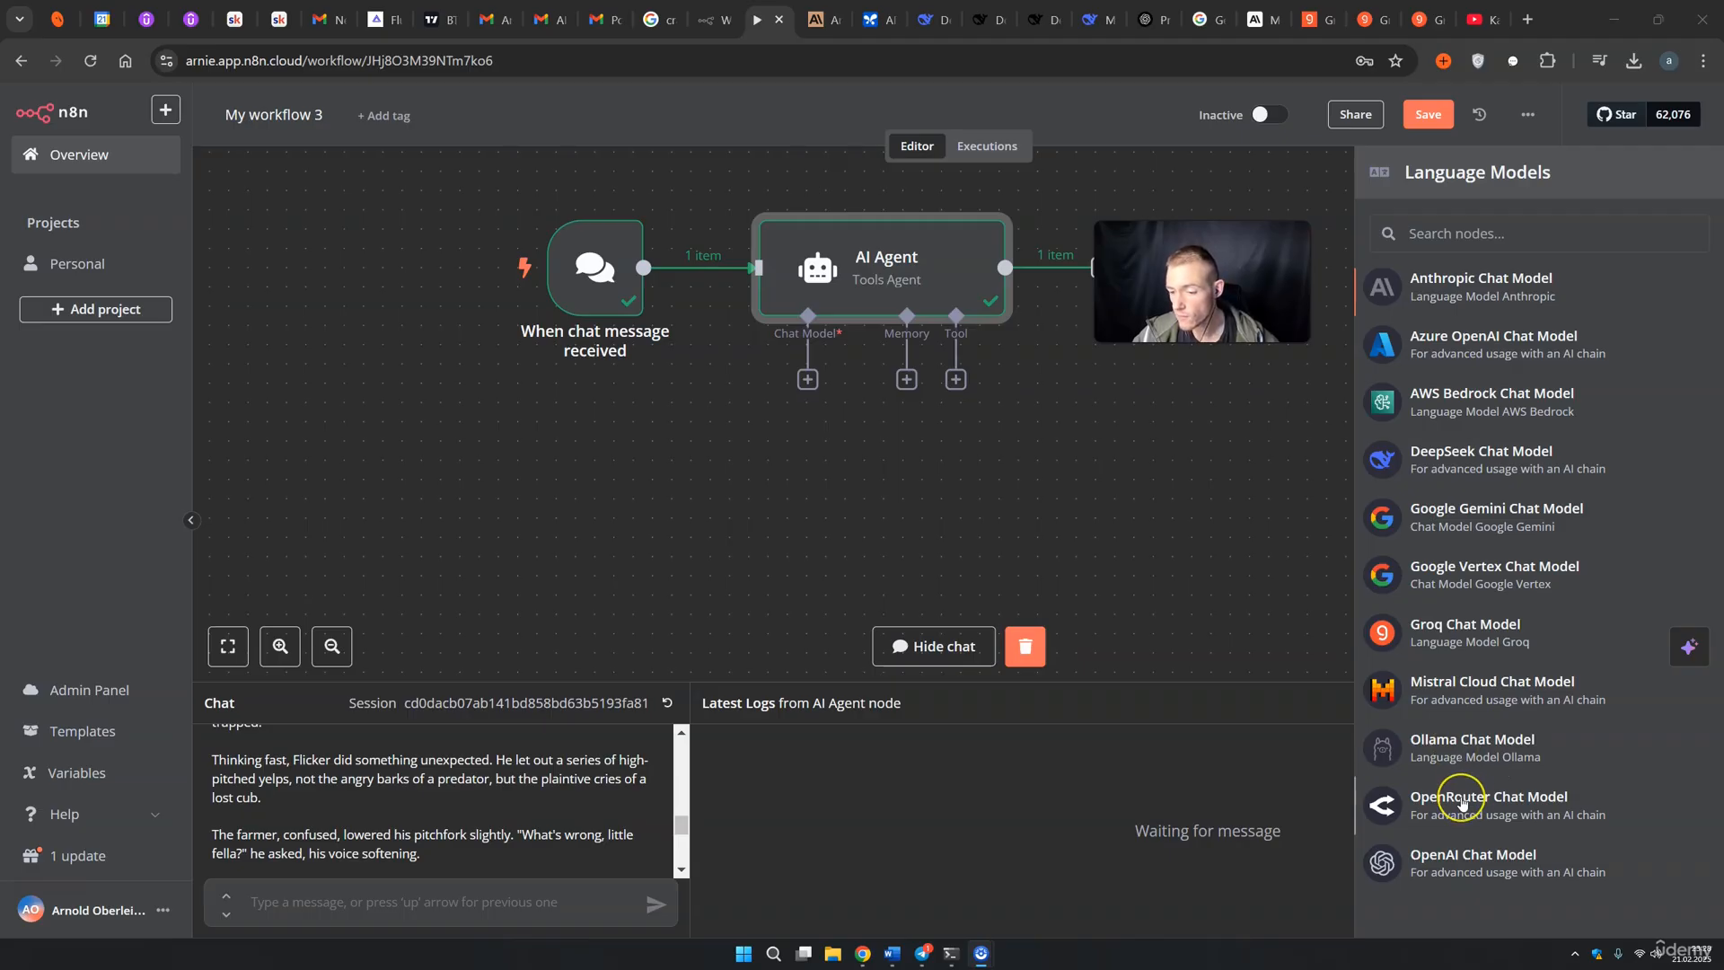
{"action": "left_click", "coordinate": [1451, 800]}
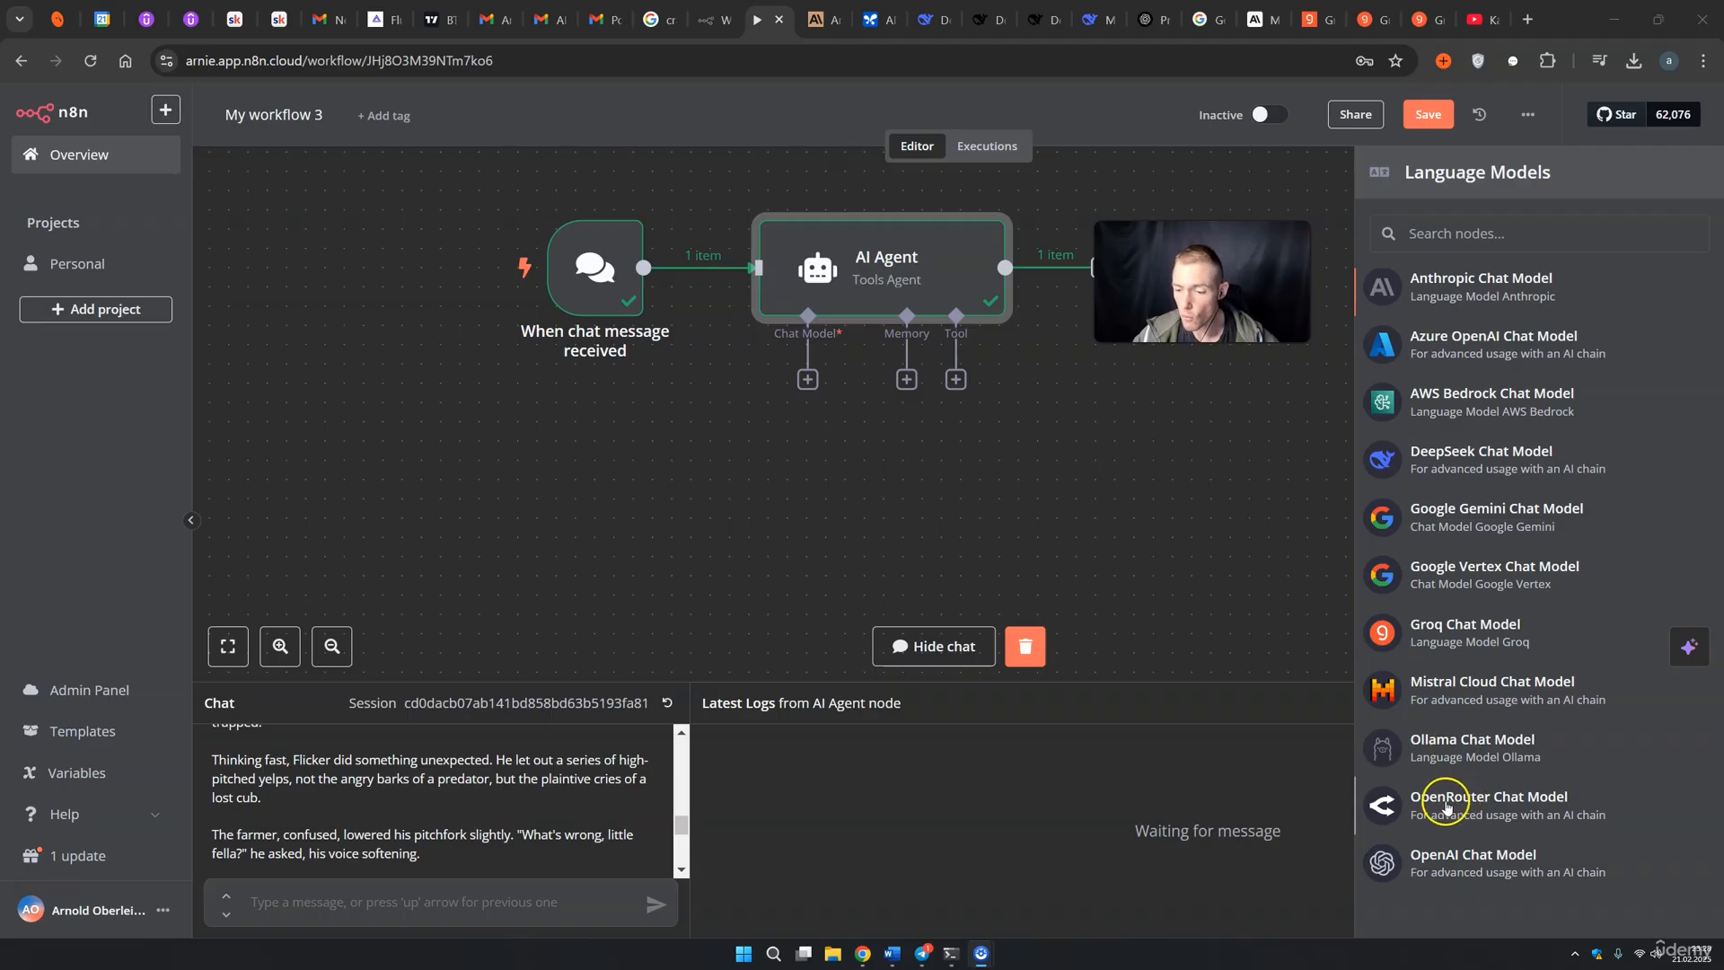
{"action": "left_click", "coordinate": [1437, 815]}
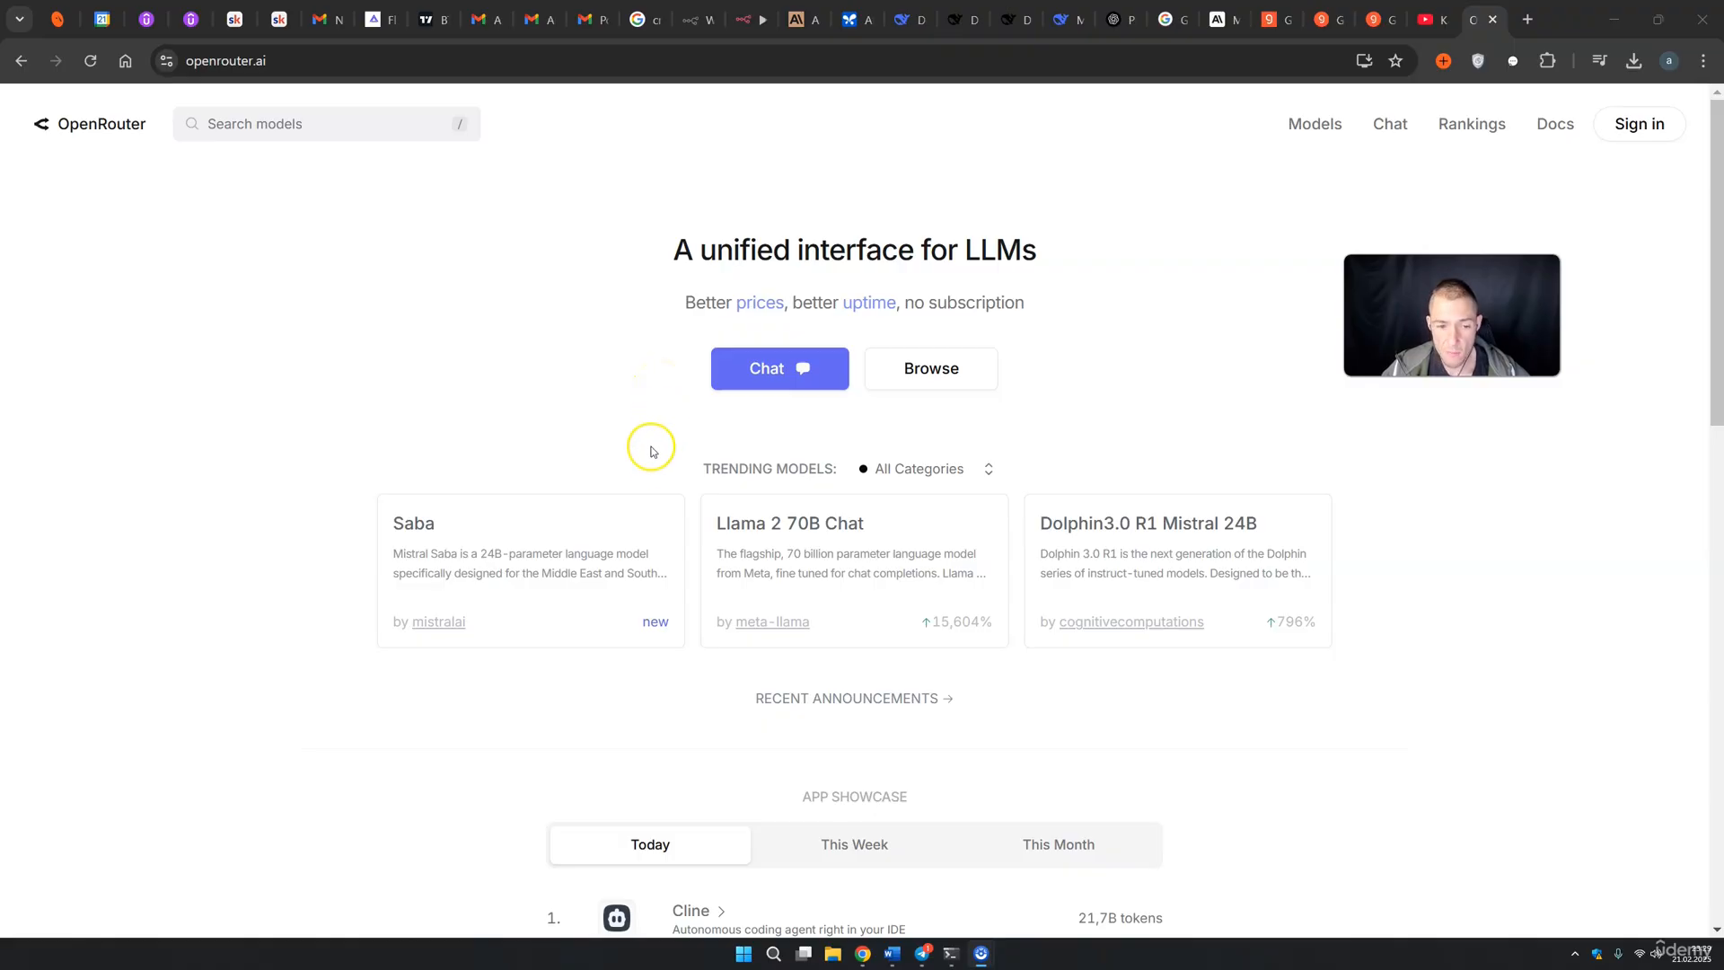
Step: Check the Groq API Keys page and switch back to the n8n workflow
{"action": "left_click", "coordinate": [1374, 19]}
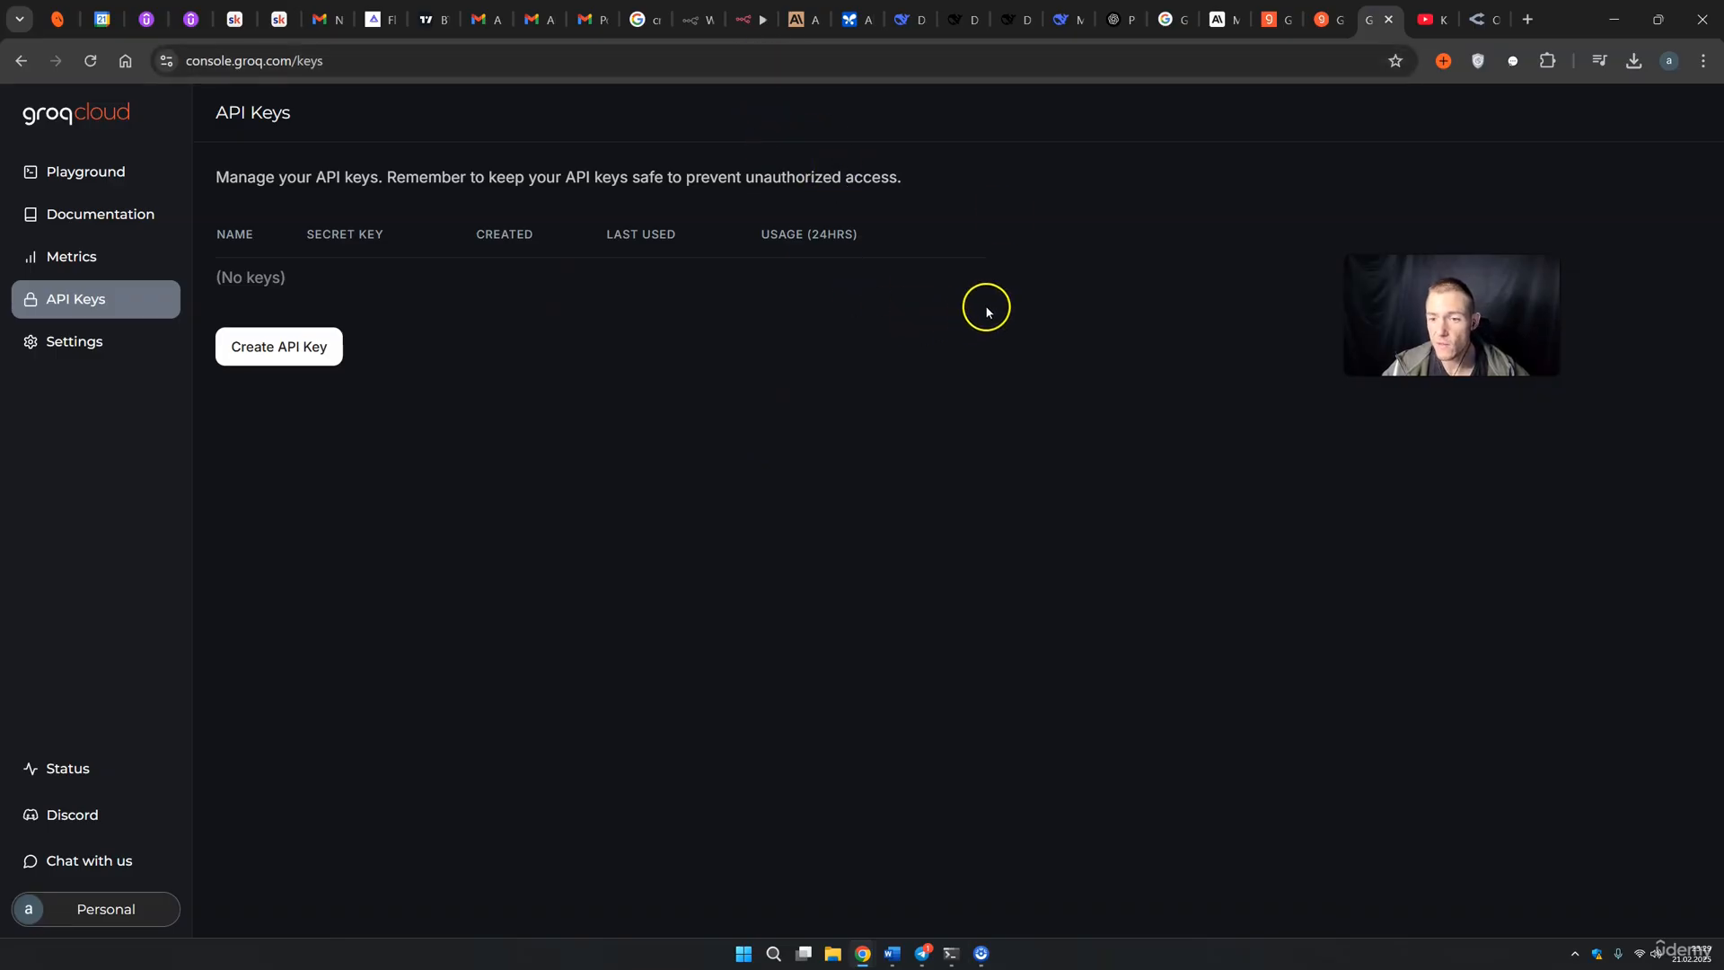
{"action": "left_click", "coordinate": [754, 19]}
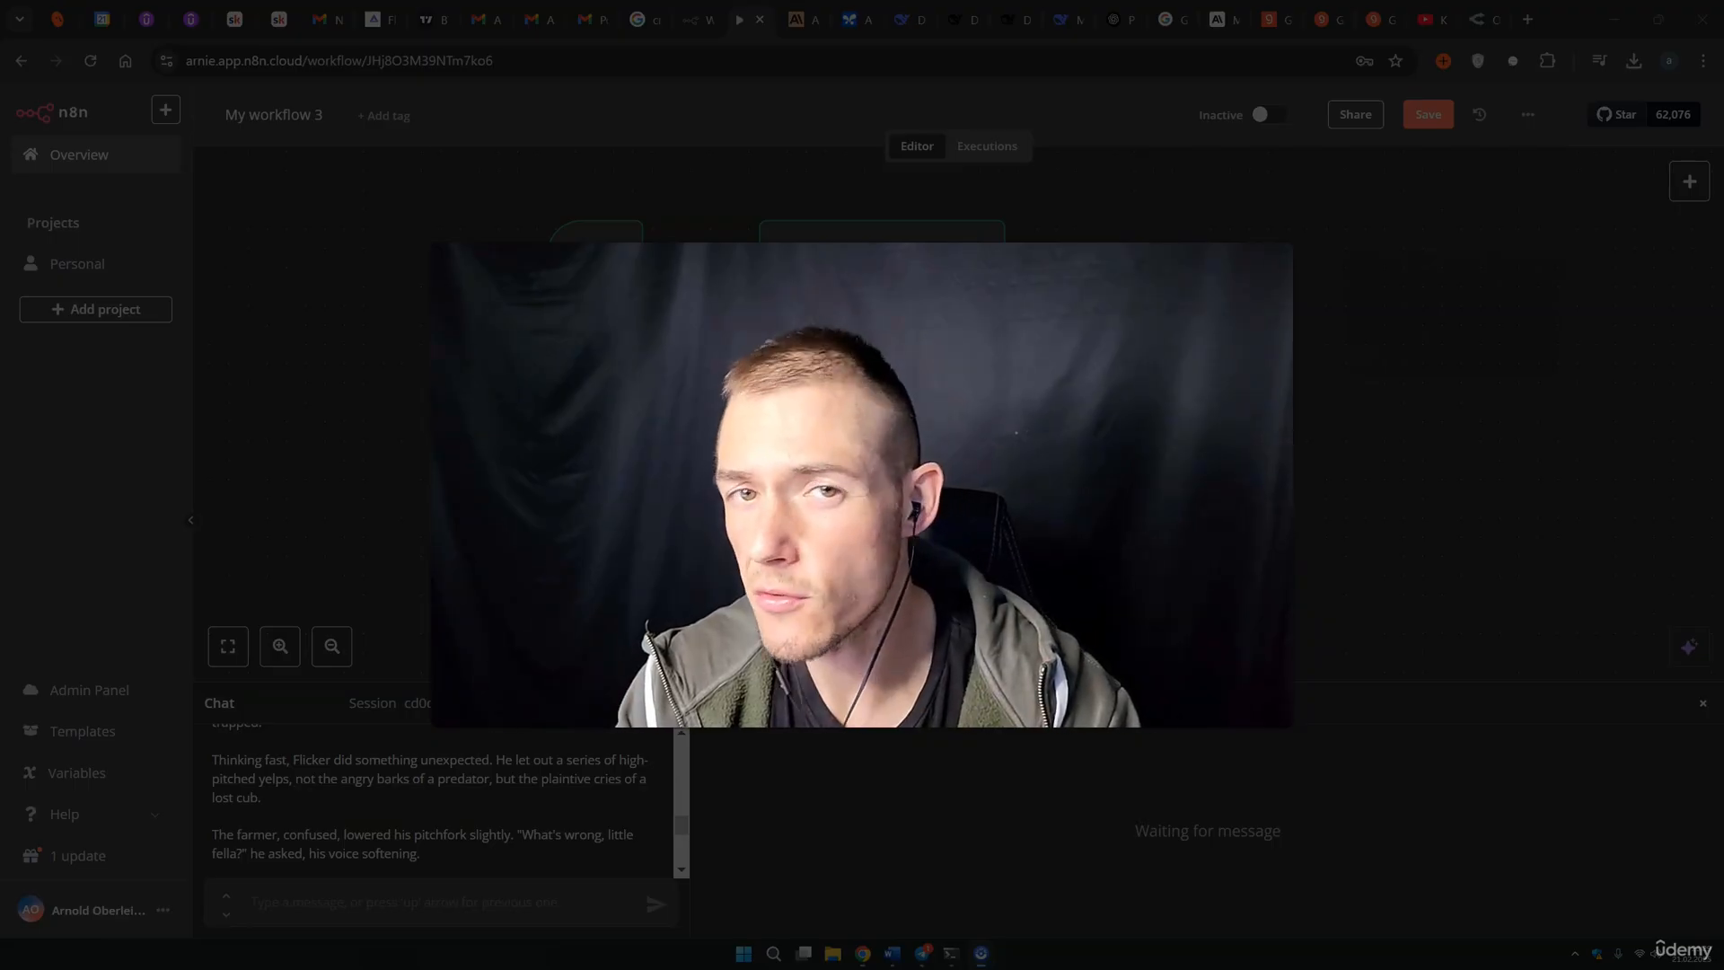